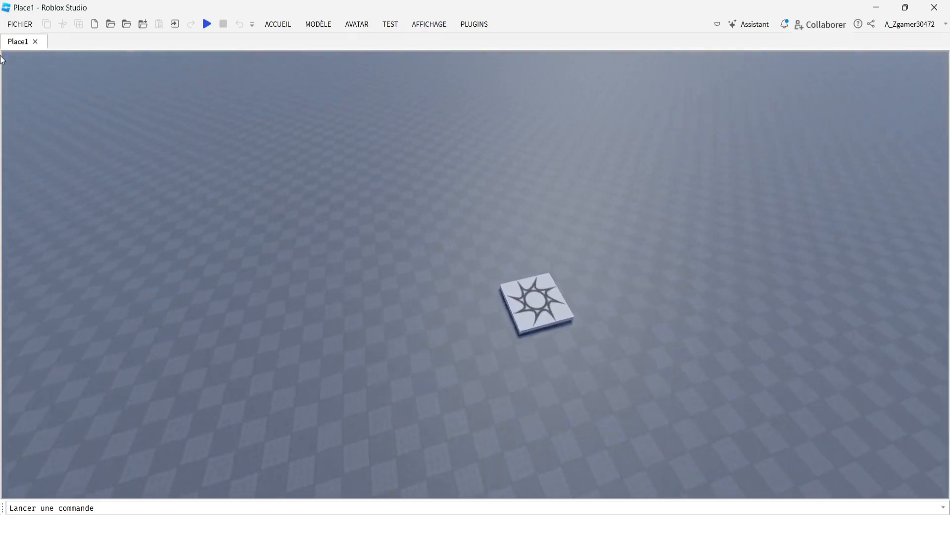
- Create a new place from the Classic Baseplate template
left_click(15, 25)
left_click(14, 85)
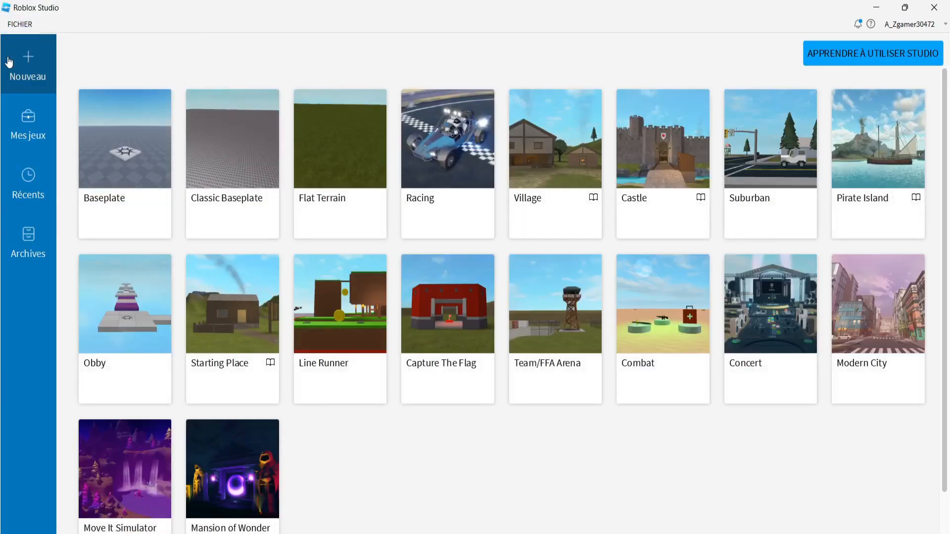
left_click(28, 134)
left_click(35, 78)
left_click(209, 181)
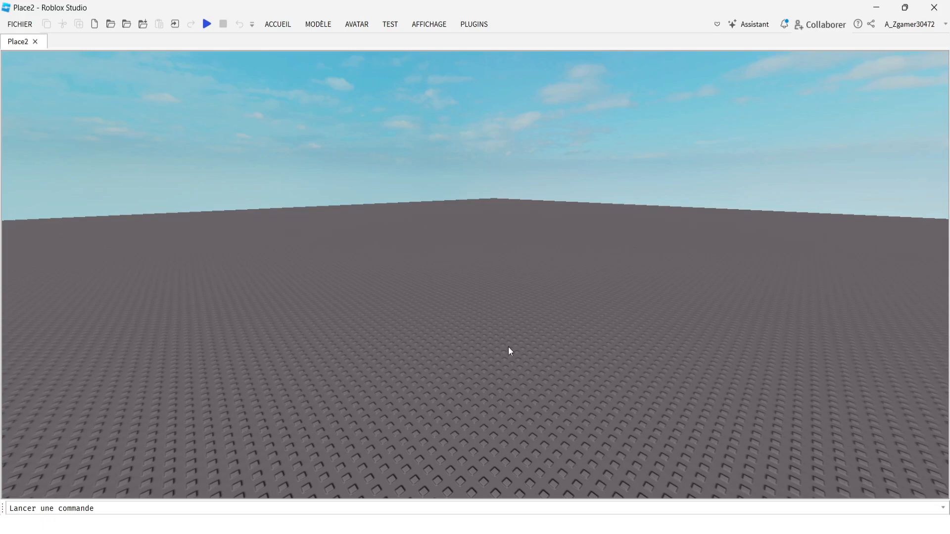
right_click_drag(509, 348, 499, 302)
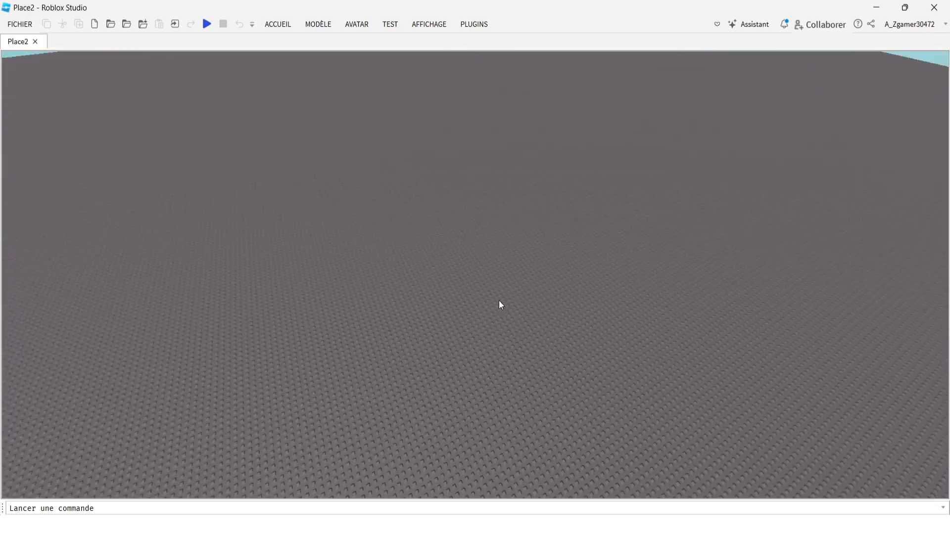
left_click(280, 25)
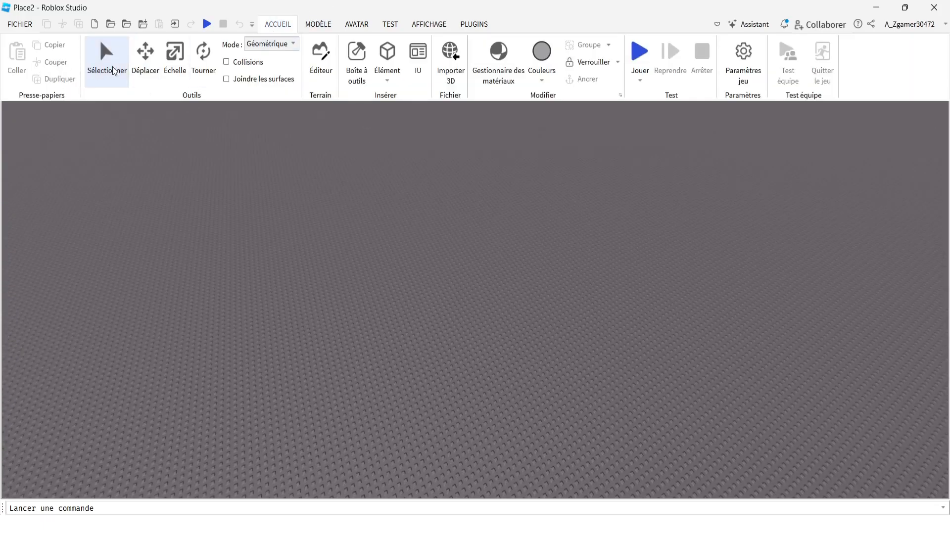
left_click(112, 70)
scroll(336, 79, "down", 3)
scroll(319, 196, "up", 5)
scroll(346, 149, "down", 4)
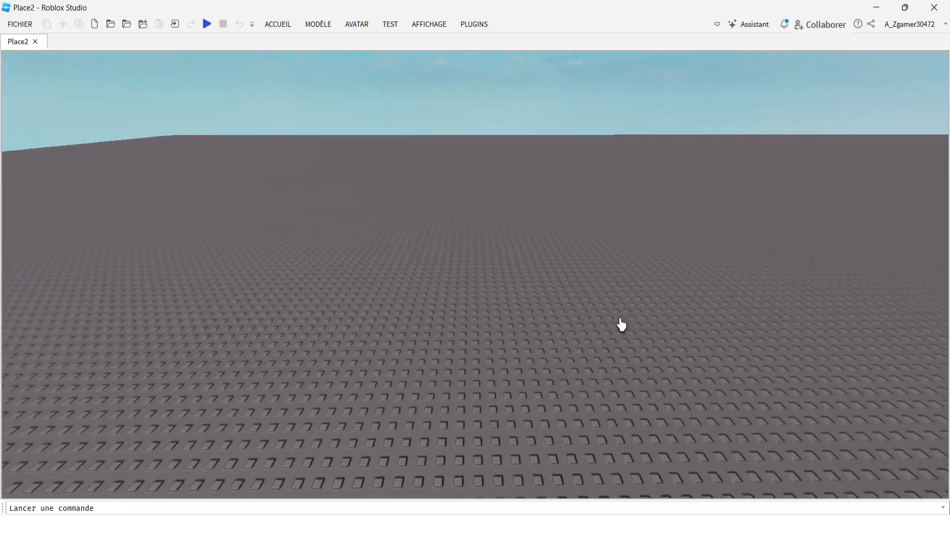
- Show the Explorer and Properties windows and dock Properties below the Explorer
left_click(429, 24)
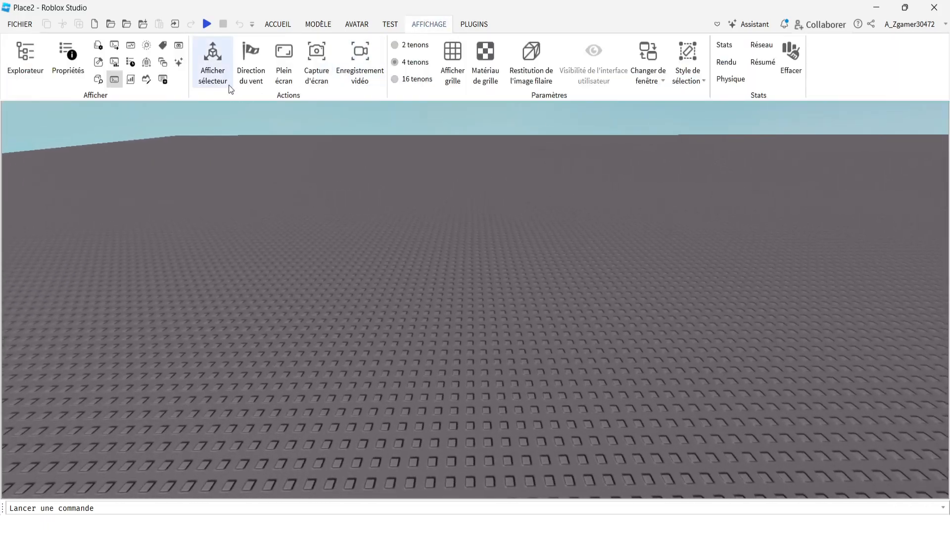
left_click(21, 87)
left_click(64, 62)
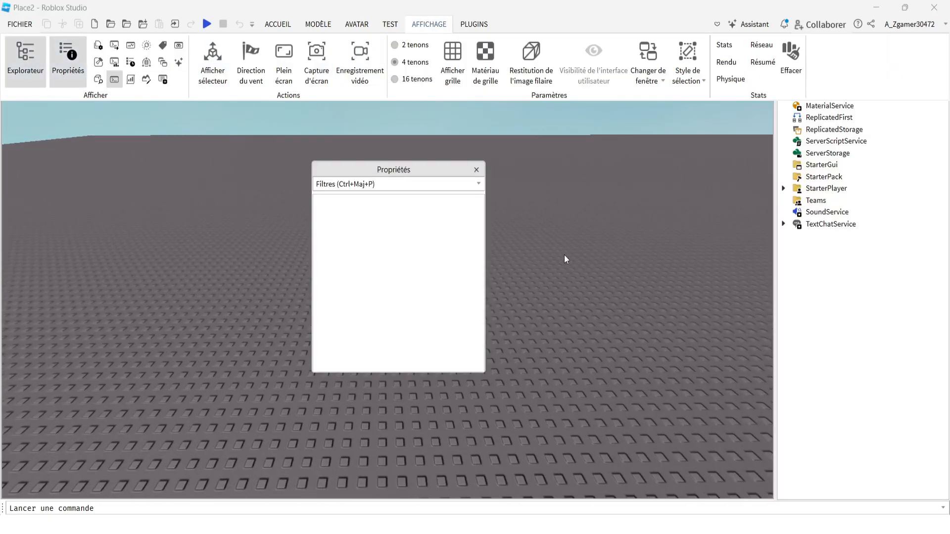
left_click(559, 254)
left_click_drag(467, 170, 858, 227)
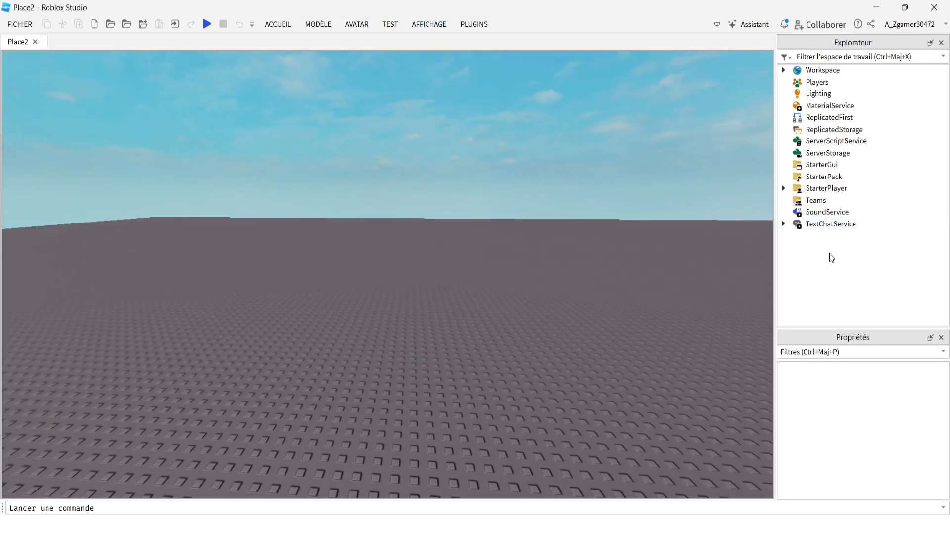
- Fly the camera around the baseplate to inspect it from several heights and angles
key("q")
key("z")
key("s")
key("q")
key("z")
right_click_drag(633, 331, 633, 331)
key("s")
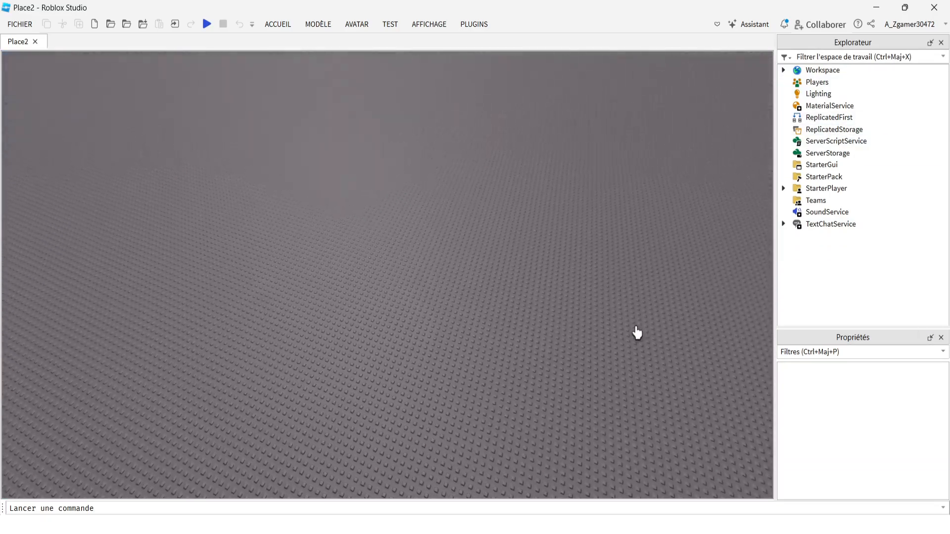
key("s")
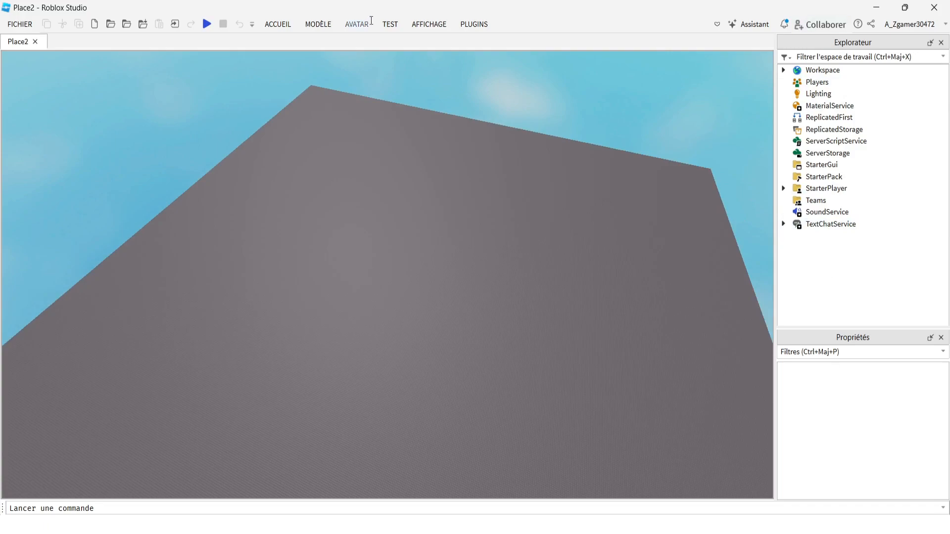
- Show the Output window and place the cursor in the command bar
left_click(415, 26)
left_click(118, 46)
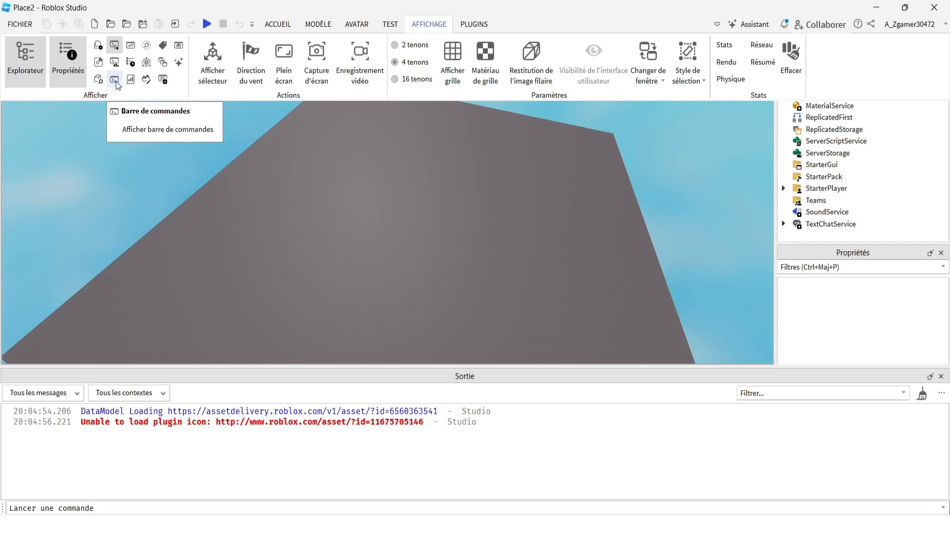
left_click(40, 508)
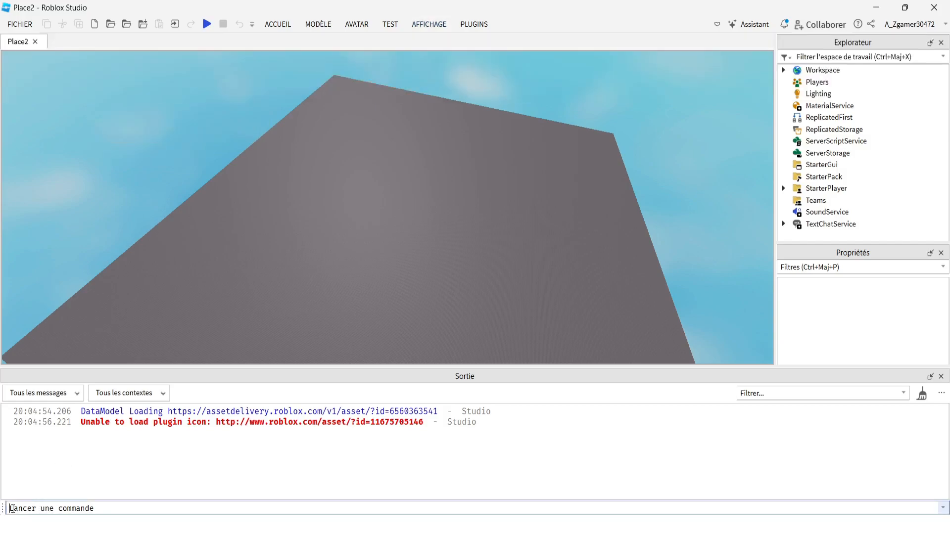
right_click_drag(267, 205, 280, 198)
key("a")
key("d")
key("a")
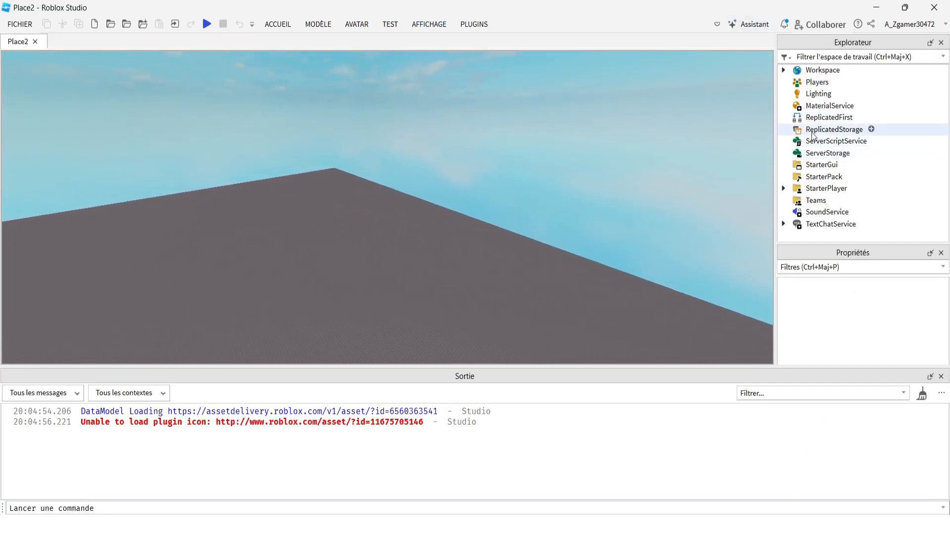
- Examine the Workspace, Players, Lighting, MaterialService and ReplicatedFirst entries and their properties in the Explorer
left_click(800, 71)
left_click(784, 70)
left_click(783, 70)
left_click(816, 83)
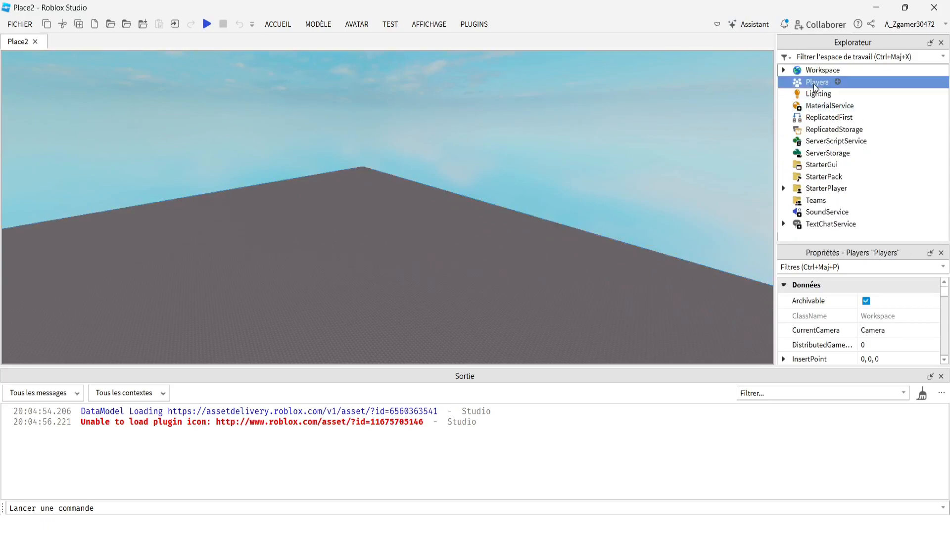
left_click(815, 72)
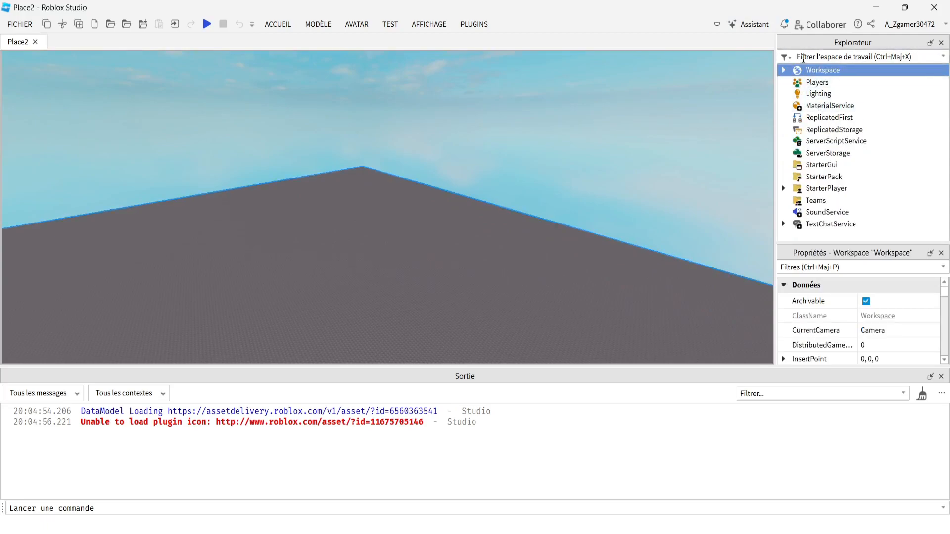
left_click(810, 83)
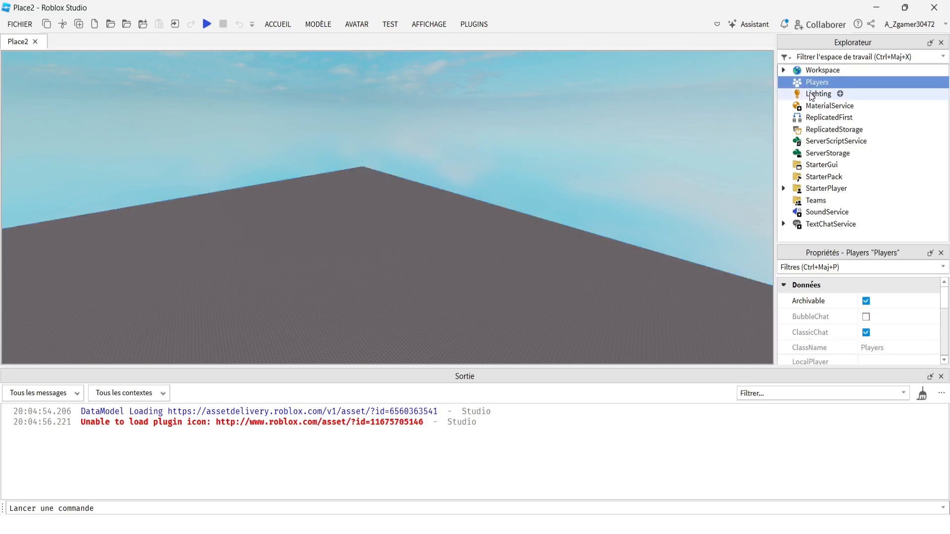
left_click(812, 95)
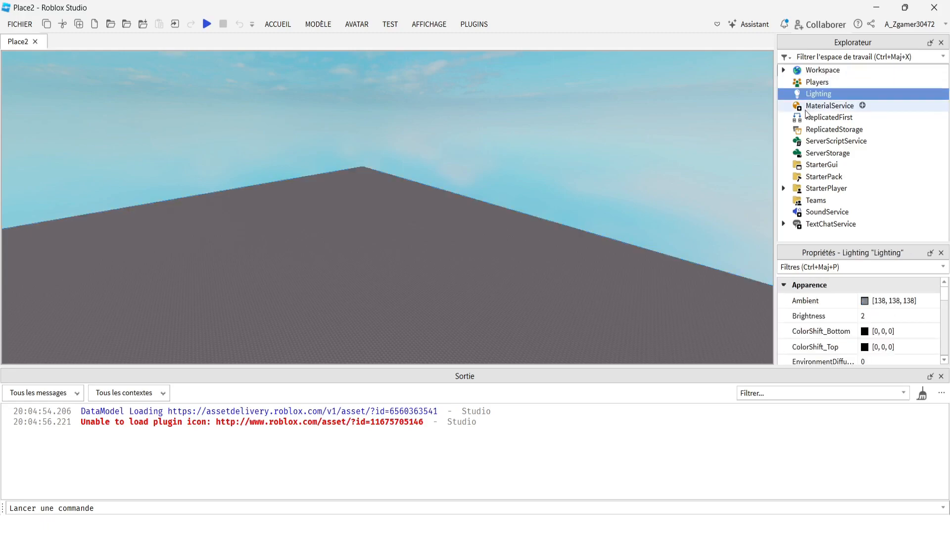
left_click(808, 107)
left_click(810, 119)
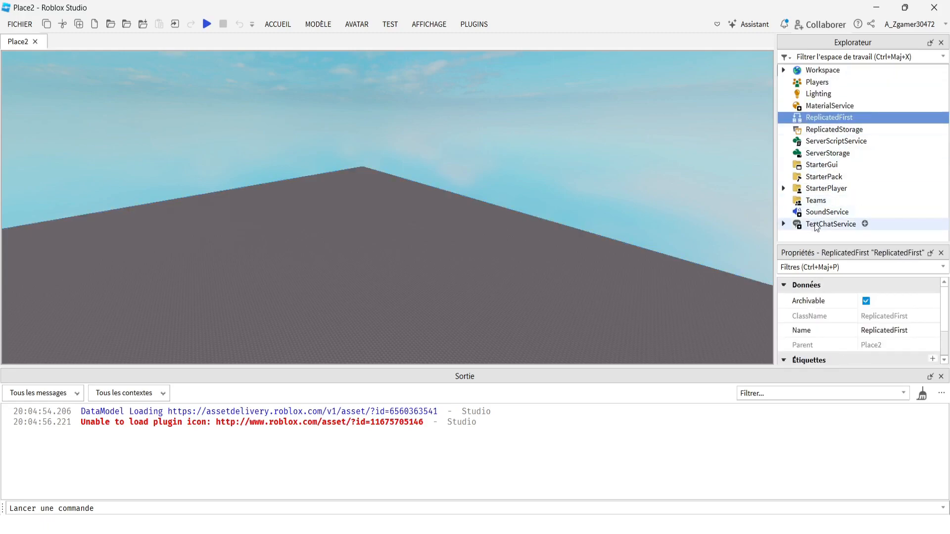
- Look through the remaining services, from SoundService and TextChatService up to ReplicatedStorage, and return to the Workspace
left_click(813, 212)
left_click(816, 188)
left_click(808, 224)
left_click(807, 202)
left_click(807, 189)
left_click(808, 177)
left_click(808, 163)
left_click(810, 130)
left_click(813, 153)
left_click(817, 130)
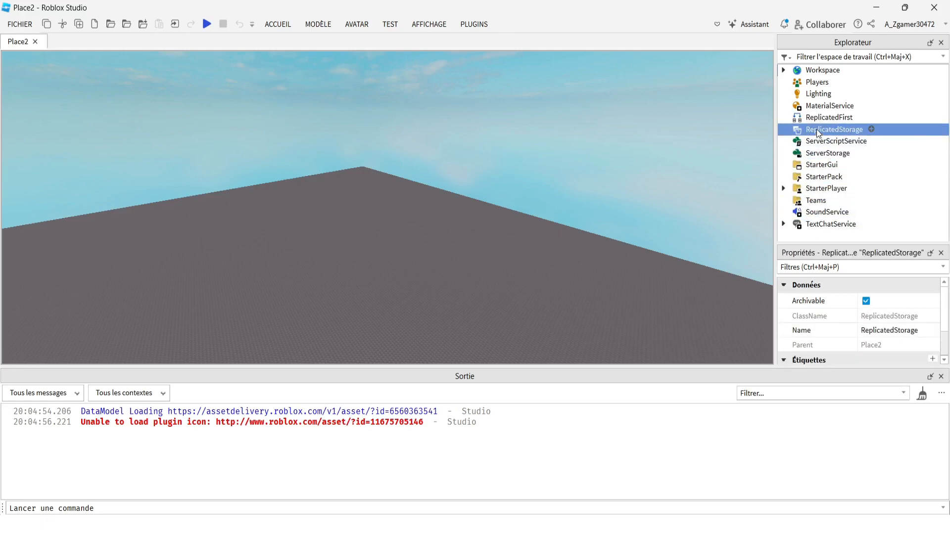
left_click(816, 94)
left_click(815, 83)
left_click(815, 71)
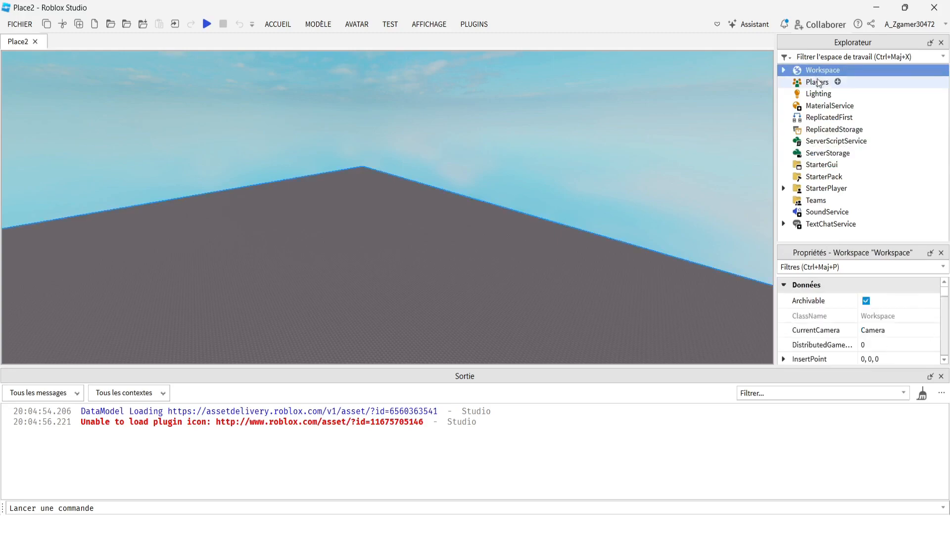
- Inspect the script containers inside StarterPlayer, and check StarterPack, StarterGui, ServerScriptService and ReplicatedStorage
left_click(812, 189)
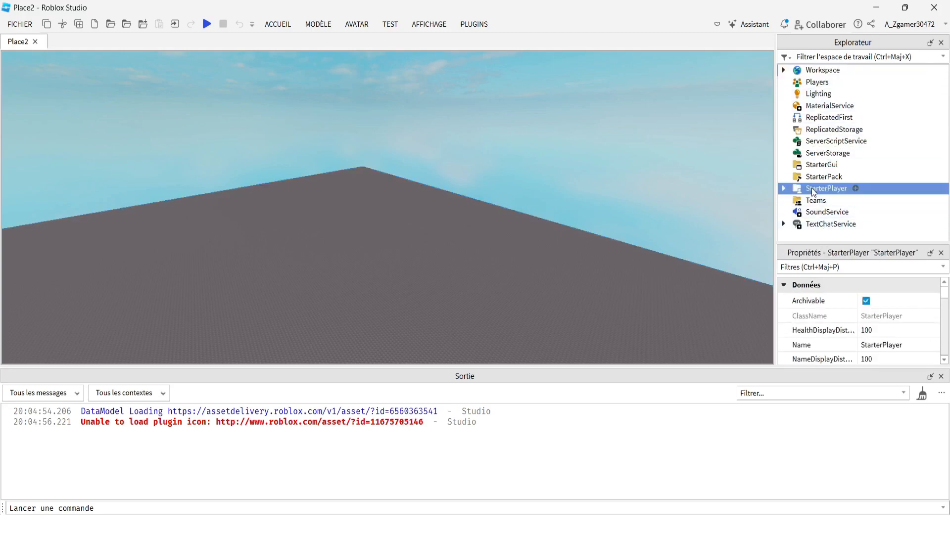
left_click(785, 189)
left_click(788, 177)
left_click(785, 189)
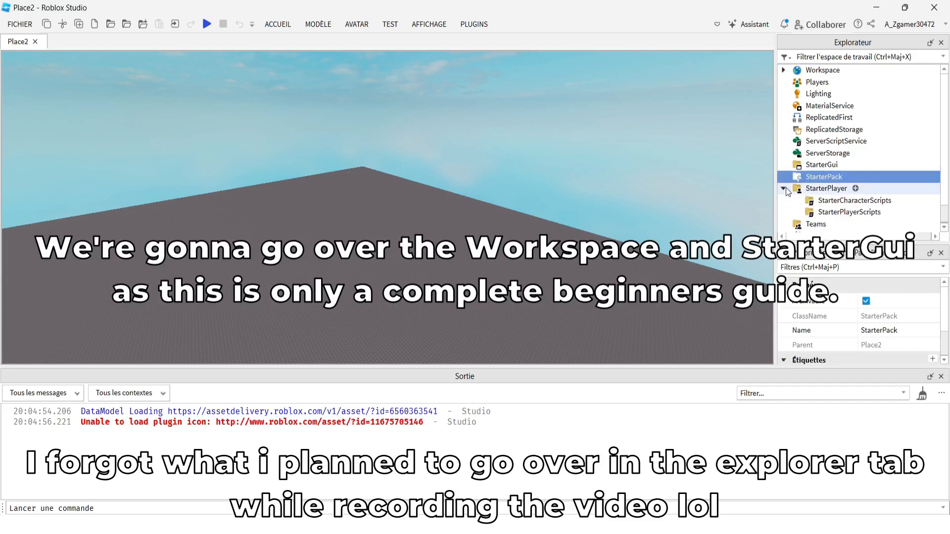
left_click(786, 188)
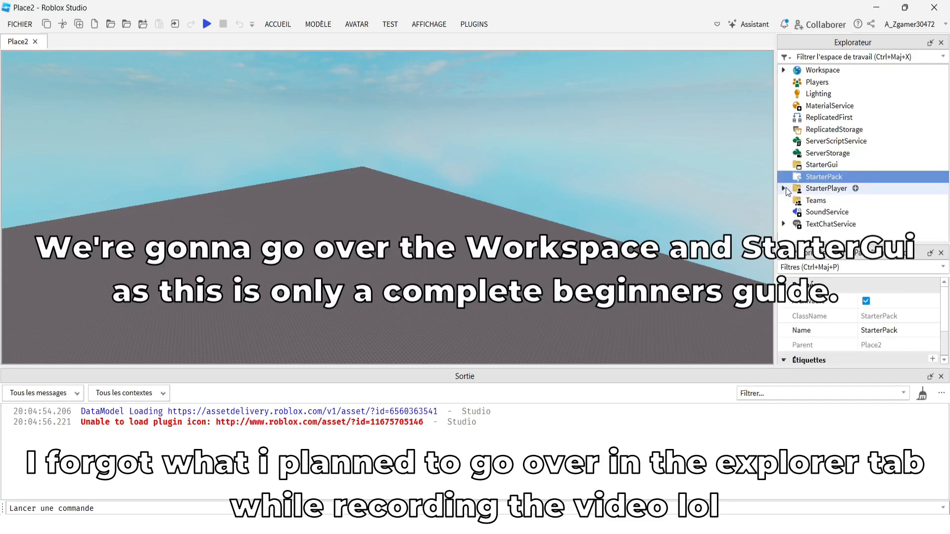
left_click(799, 165)
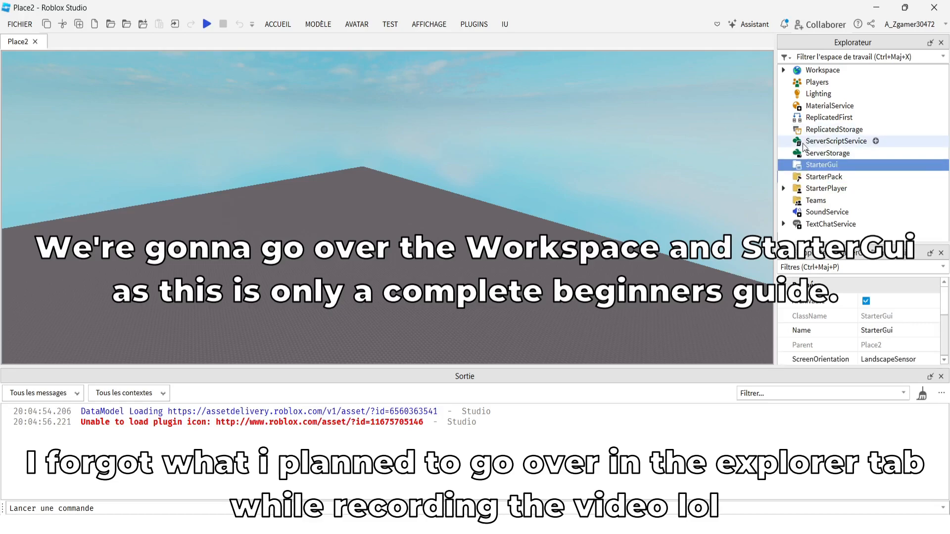
left_click(803, 143)
left_click(798, 132)
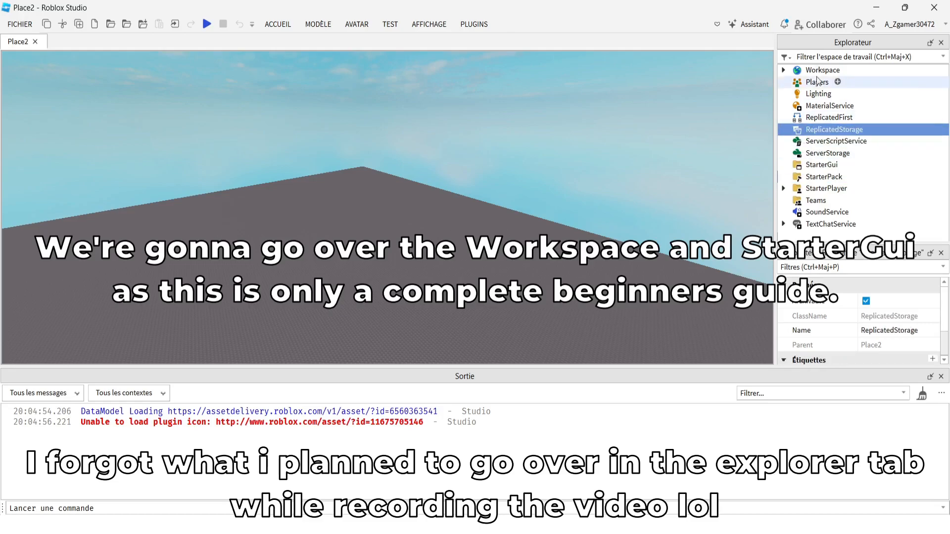
- Select the Workspace and expand it in the Explorer to list the objects it contains
left_click(802, 71)
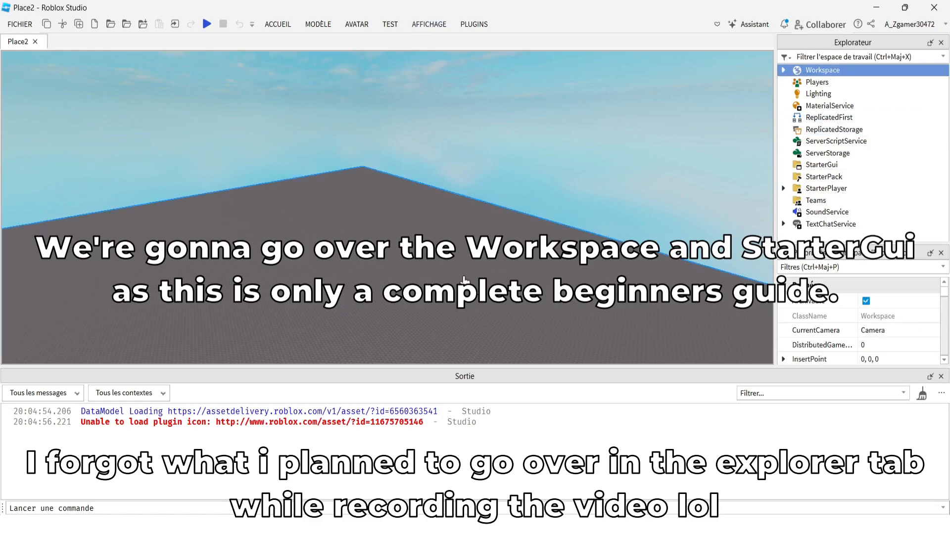
scroll(869, 287, "down", 4)
scroll(868, 293, "up", 4)
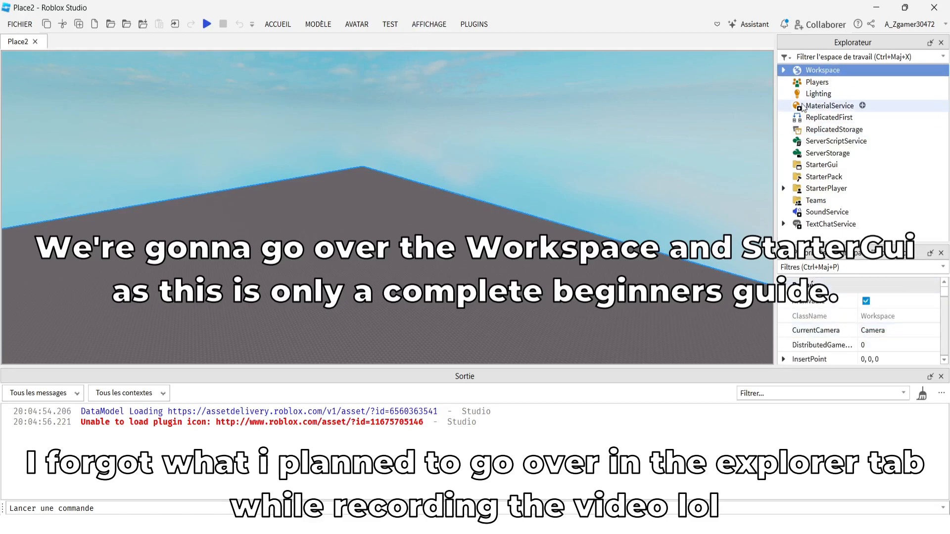
right_click_drag(605, 175, 604, 176)
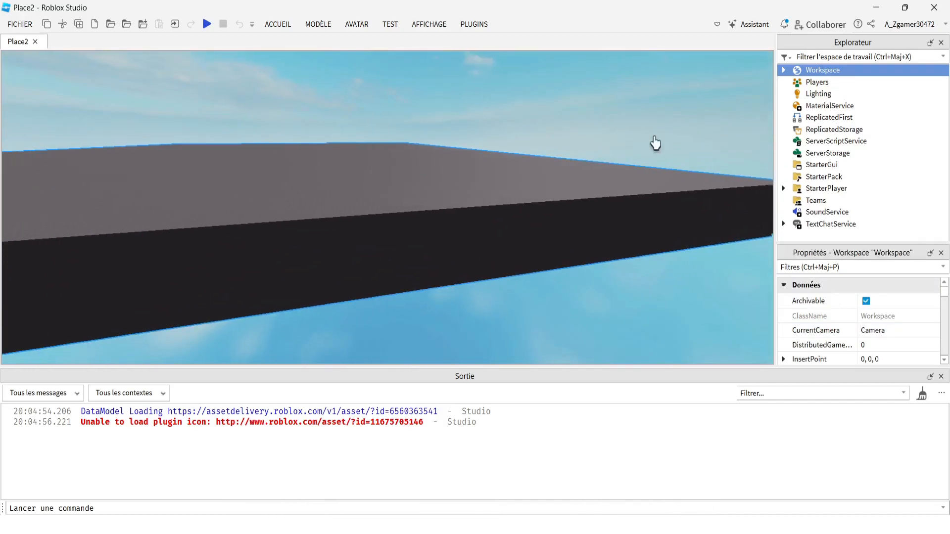
left_click(783, 71)
right_click_drag(681, 146, 681, 146)
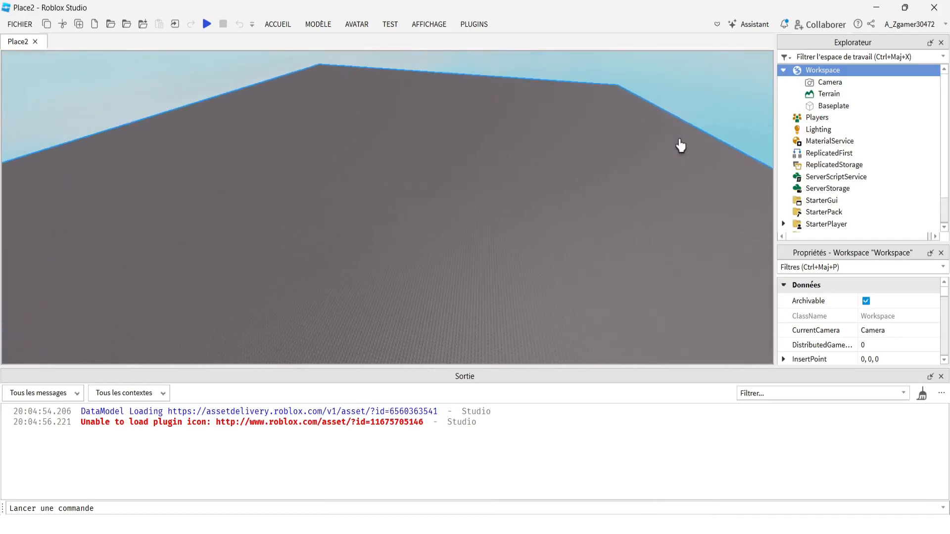
- Review the Workspace's child objects, including the properties of Camera and Terrain
left_click(844, 106)
left_click(785, 67)
left_click(276, 20)
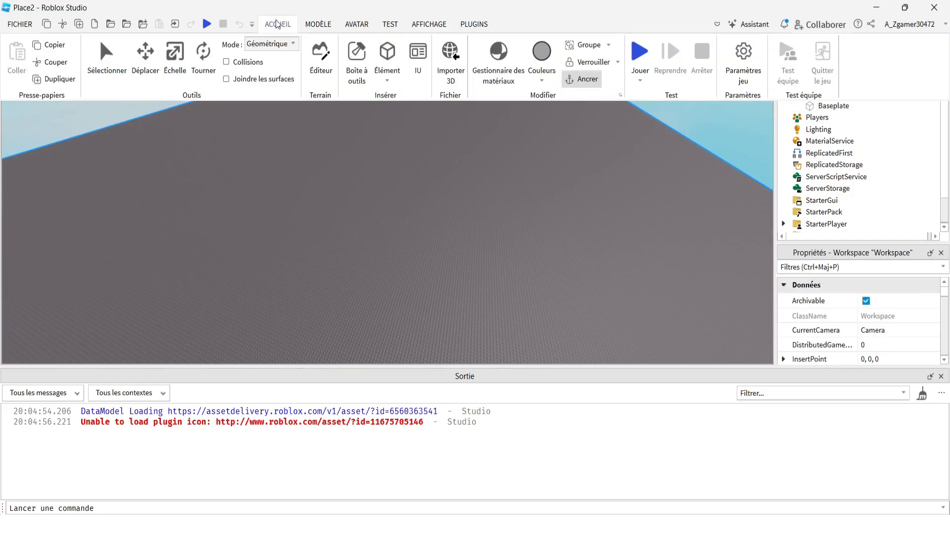
left_click(122, 144)
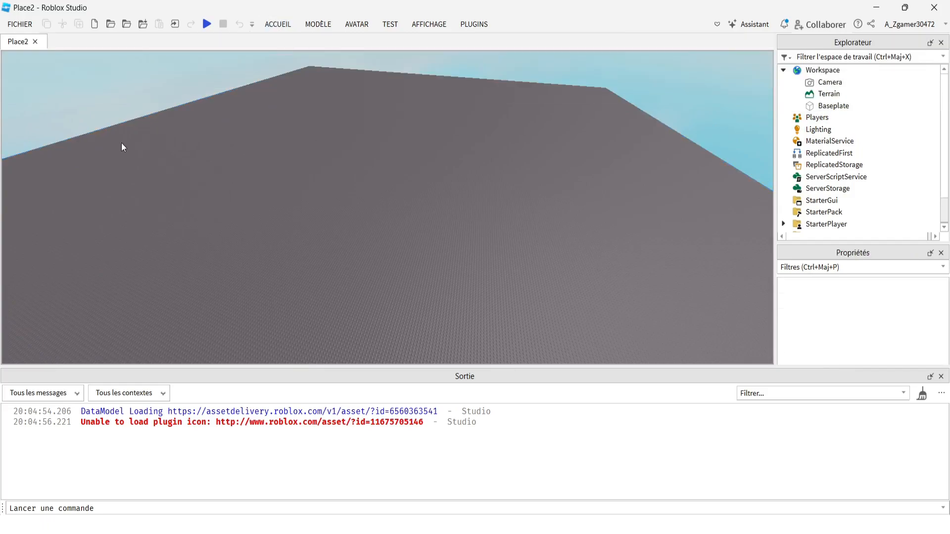
left_click(814, 81)
left_click(817, 95)
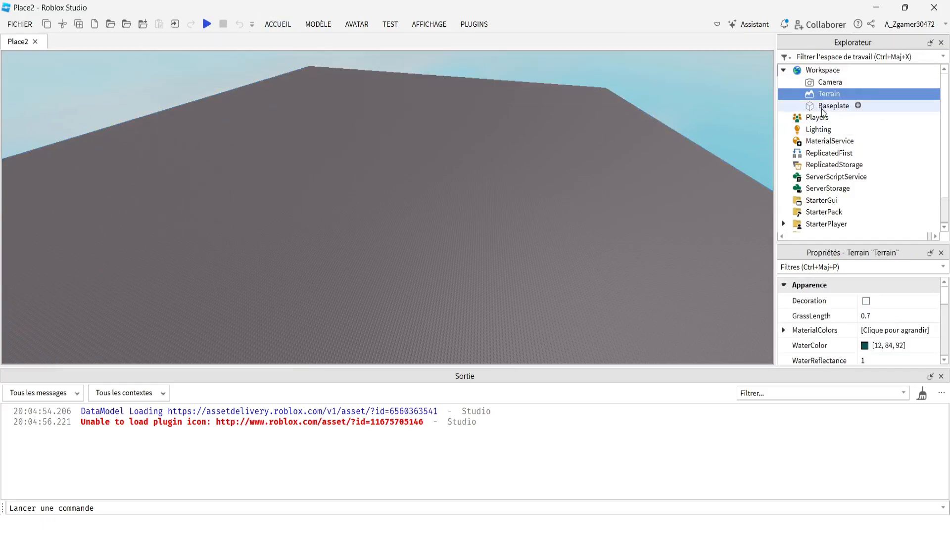
- Delete the Baseplate from the Workspace, undo the deletion, and repeat it once with redo and undo
left_click(820, 106)
right_click_drag(630, 204, 629, 204)
scroll(630, 204, "down", 10)
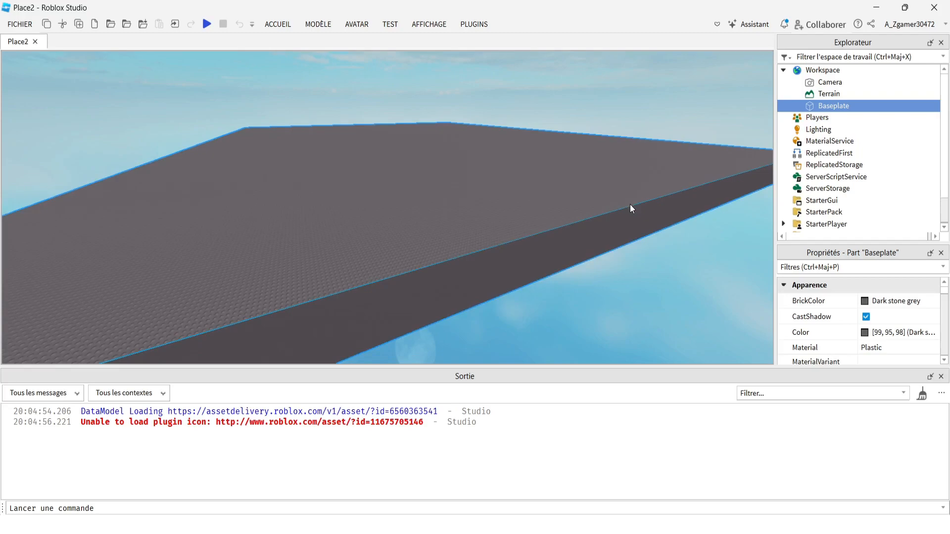
key("Delete")
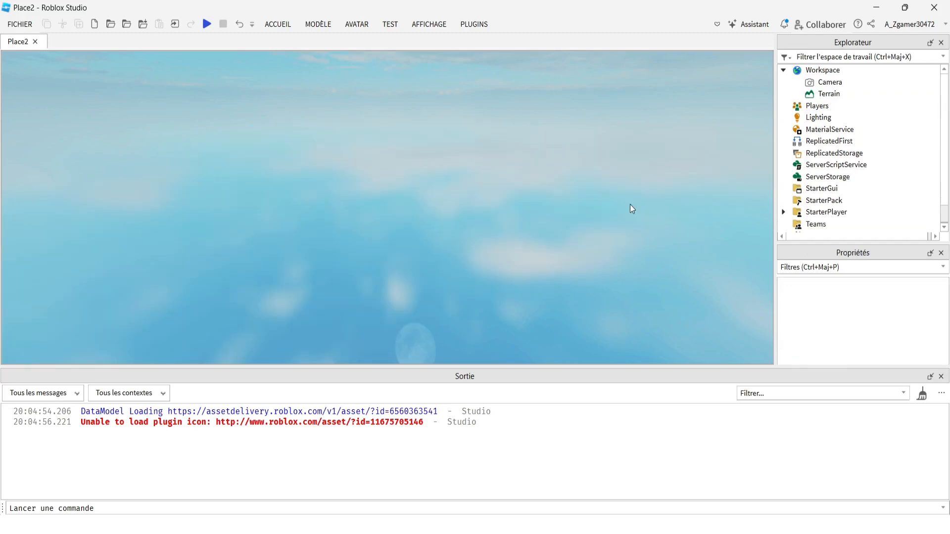
key("ctrl+z")
key("ctrl+y")
key("ctrl+z")
right_click_drag(593, 203, 584, 203)
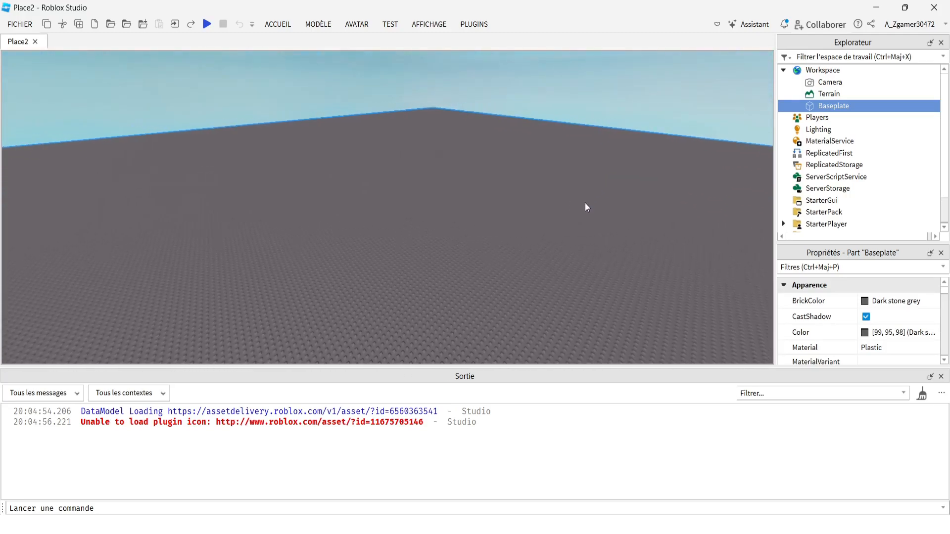
- Delete the Baseplate from the Workspace, look around the empty scene, and undo the deletion
key("Delete")
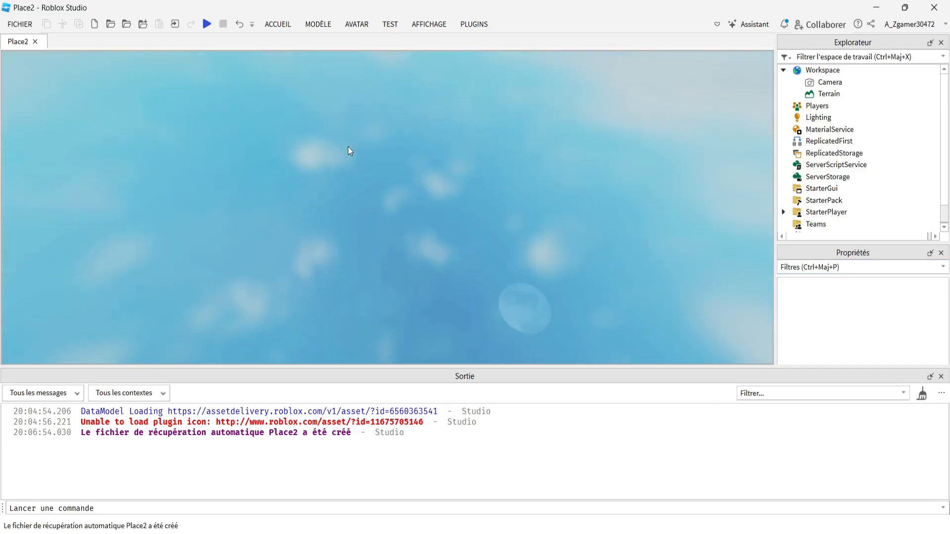
right_click(423, 289)
left_click(234, 25)
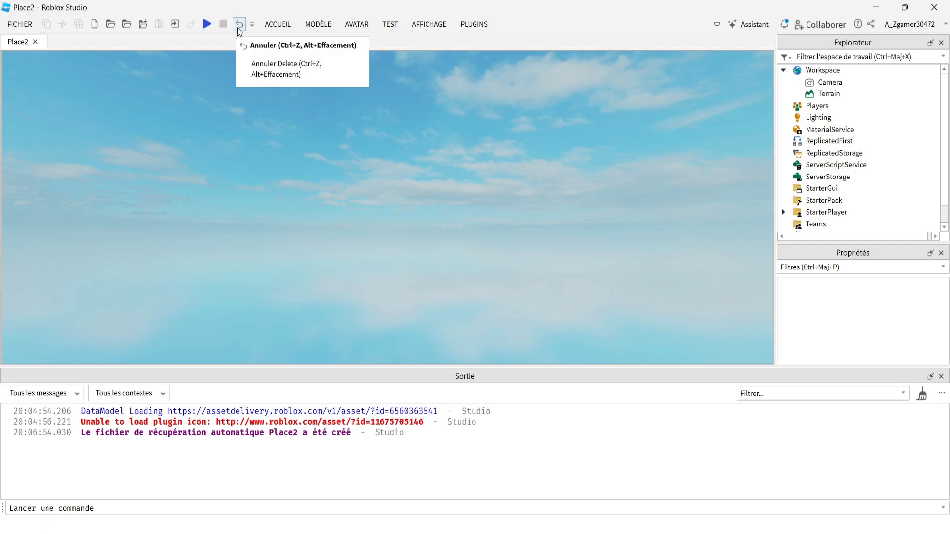
right_click_drag(514, 185, 515, 182)
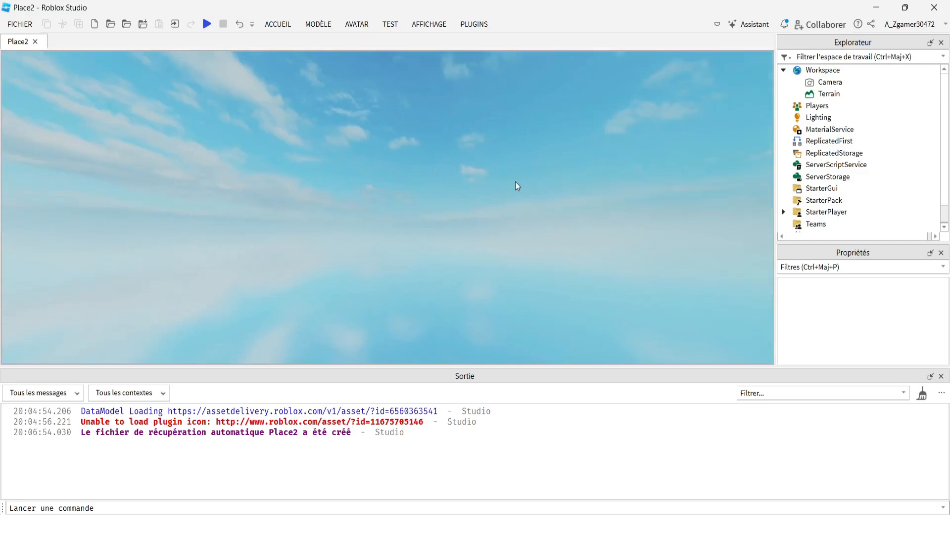
left_click(239, 28)
right_click_drag(438, 193, 426, 224)
key("w")
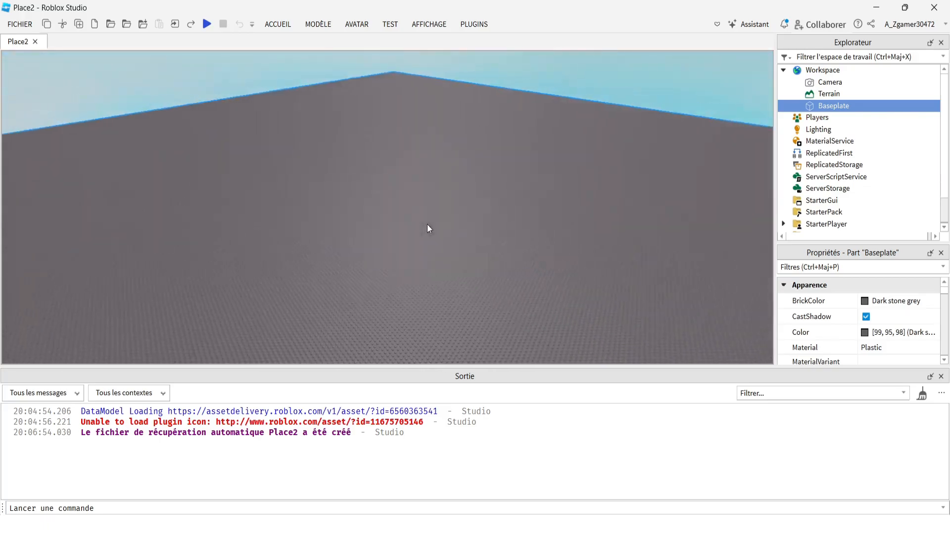
- Practise deleting the Baseplate and restoring it with undo several times in a row
right_click_drag(381, 121, 423, 164)
key("Delete")
key("ctrl+z")
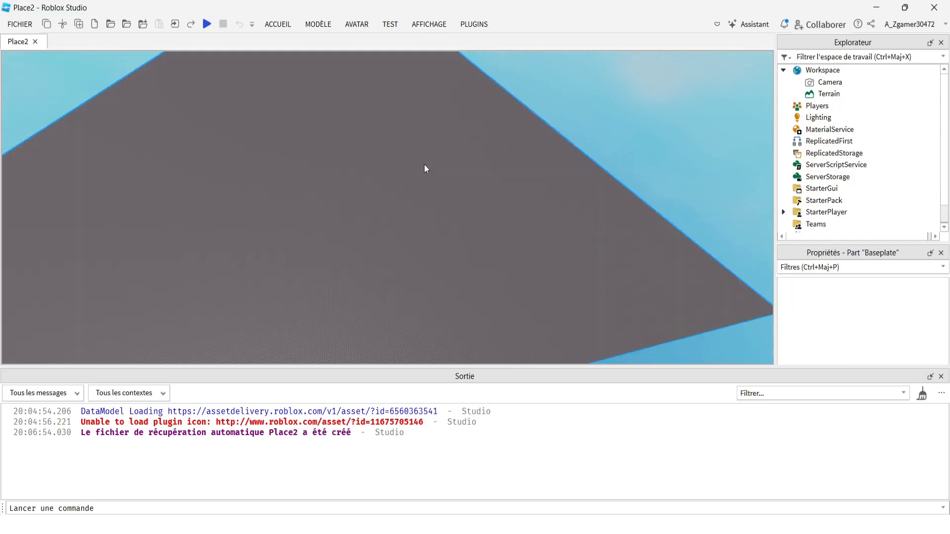
key("Delete")
key("ctrl+z")
key("Delete")
key("ctrl+z")
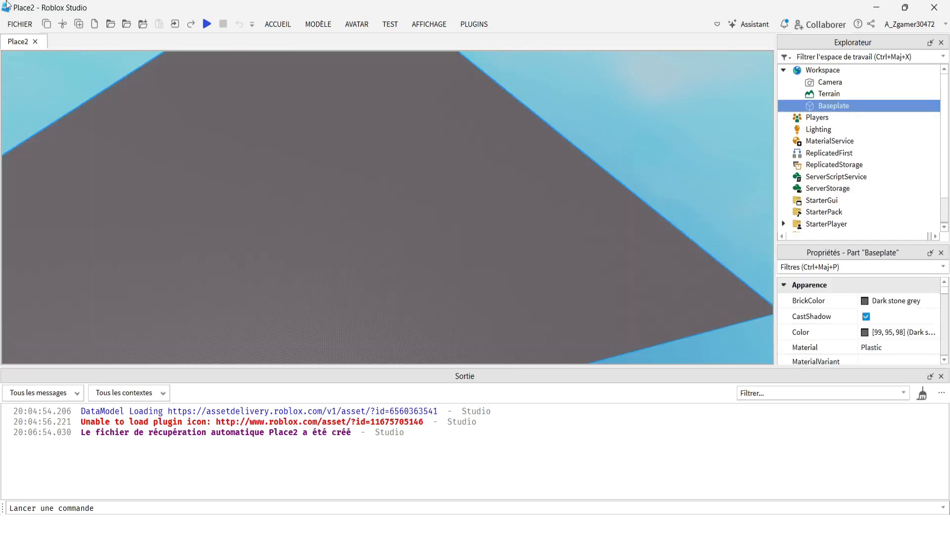
mouse_move(632, 159)
right_mouse_down()
mouse_move(621, 152)
mouse_move(631, 156)
right_mouse_up()
key("Delete")
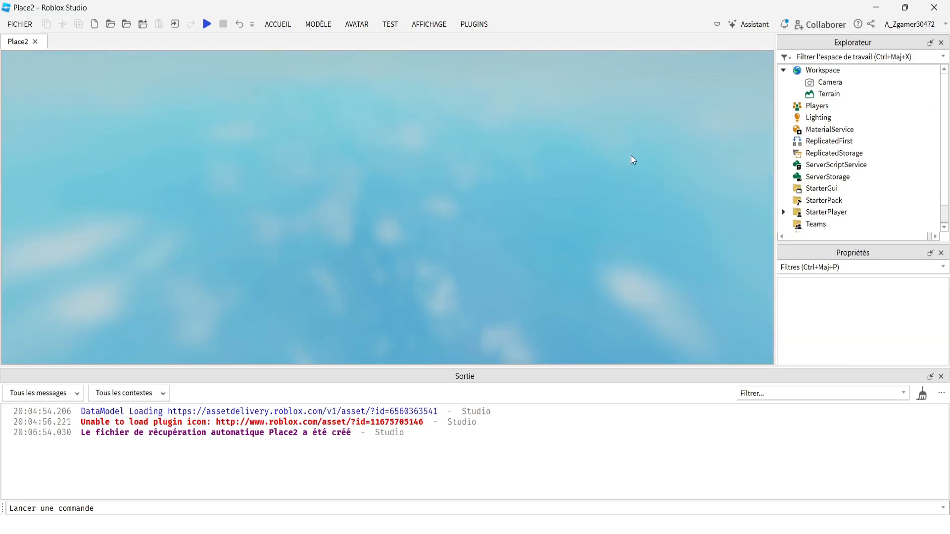
key("ctrl+z")
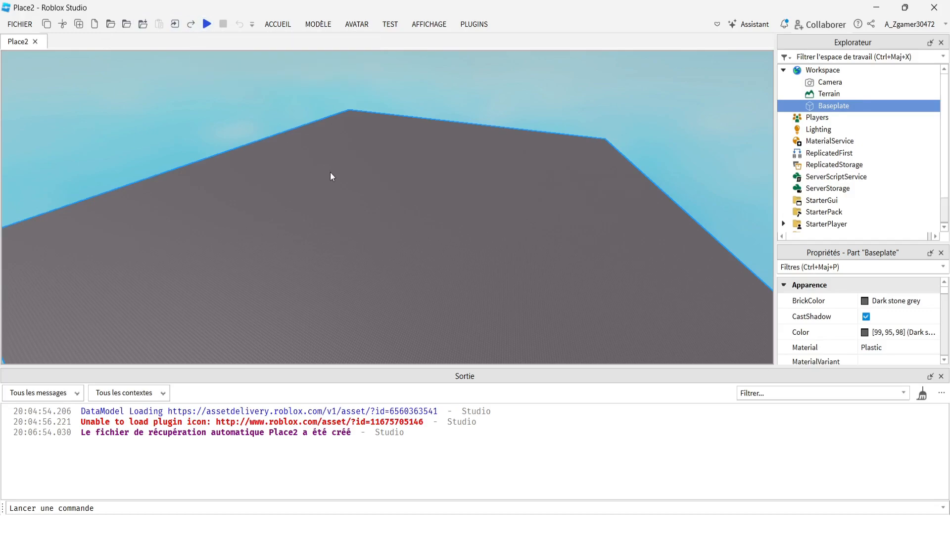
- Redo and undo the Baseplate deletion twice, ending with the Baseplate restored
key("ctrl+y")
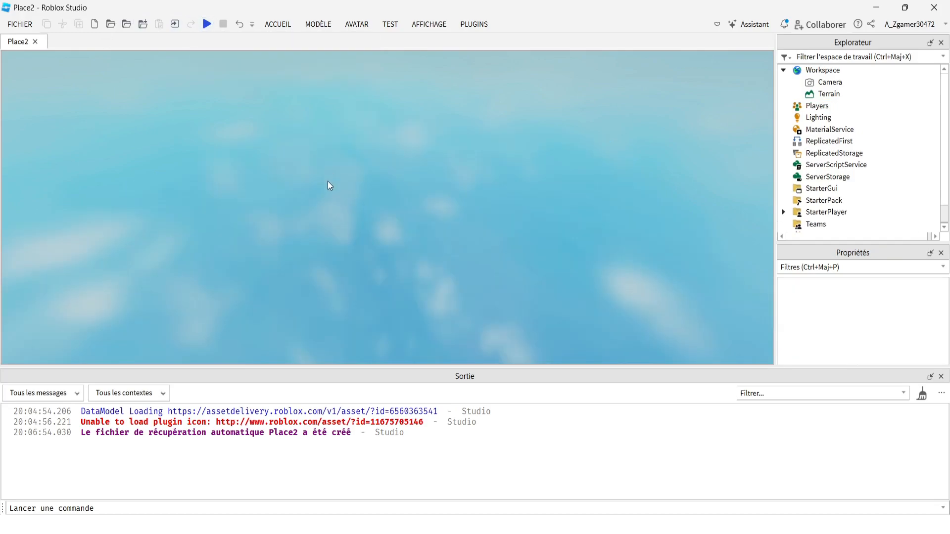
key("ctrl+z")
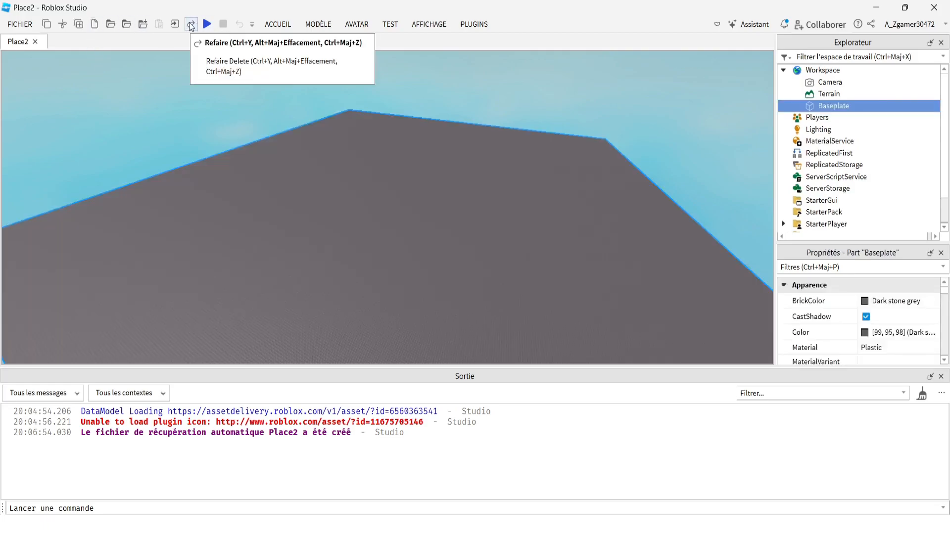
key("ctrl+y")
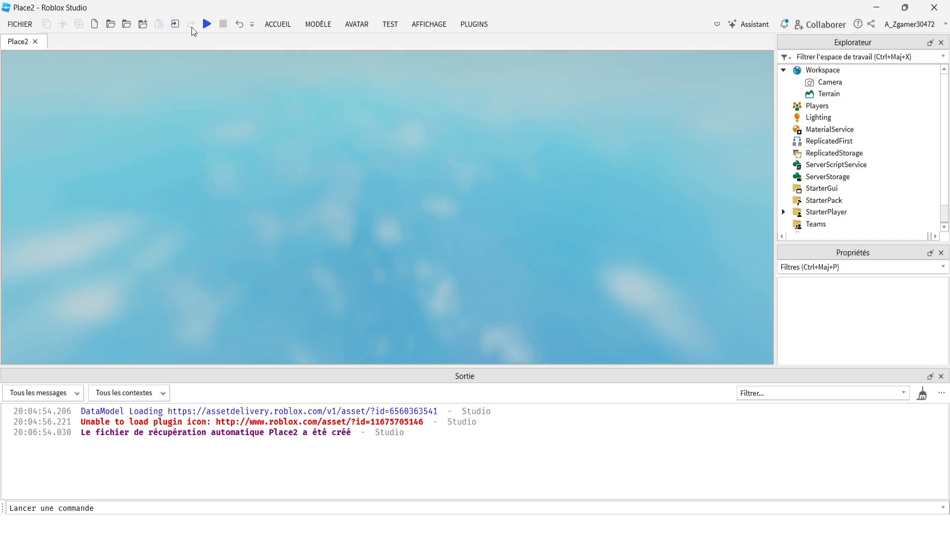
key("ctrl+z")
right_click_drag(337, 121, 337, 122)
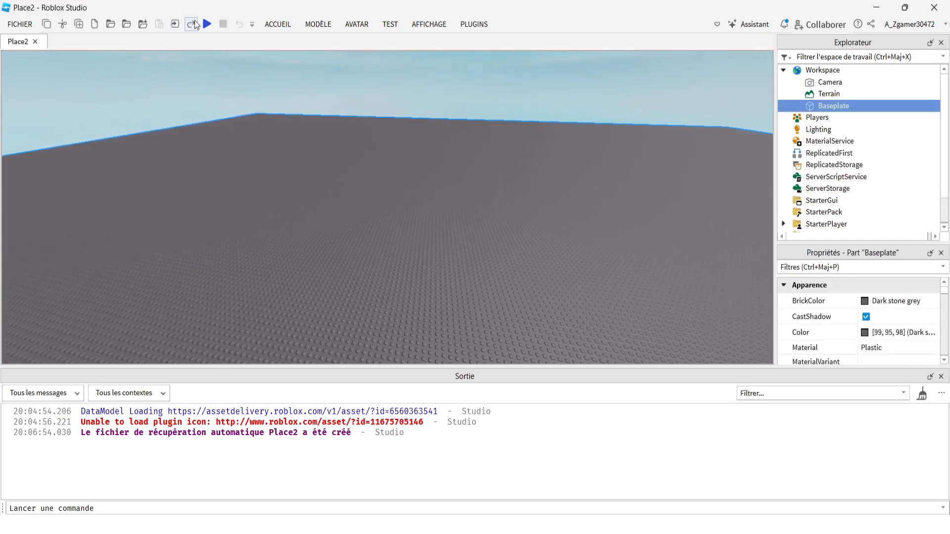
- Deselect the Baseplate and fly the camera around to examine it from different sides and heights
key("z")
key("d")
key("s")
key("q")
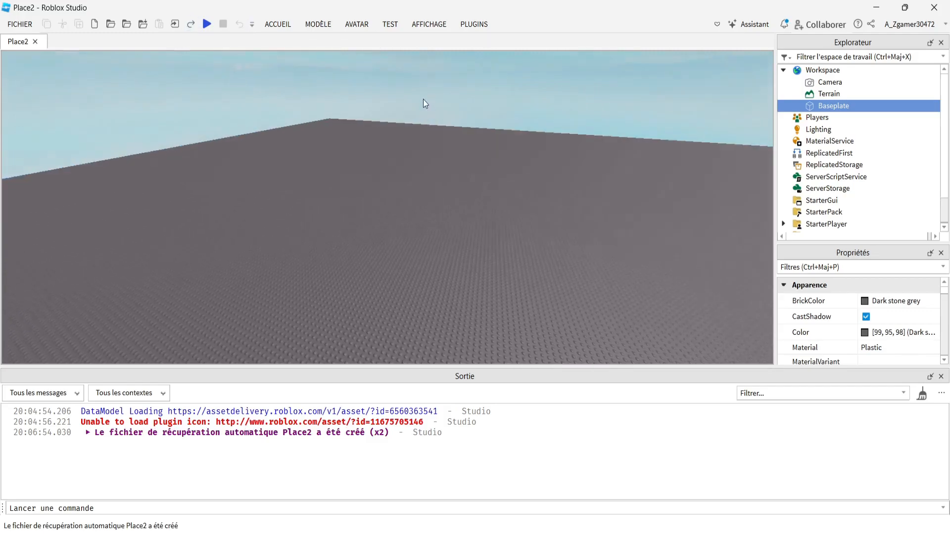
left_click(423, 98)
right_click_drag(419, 97, 408, 126)
key("z")
key("q")
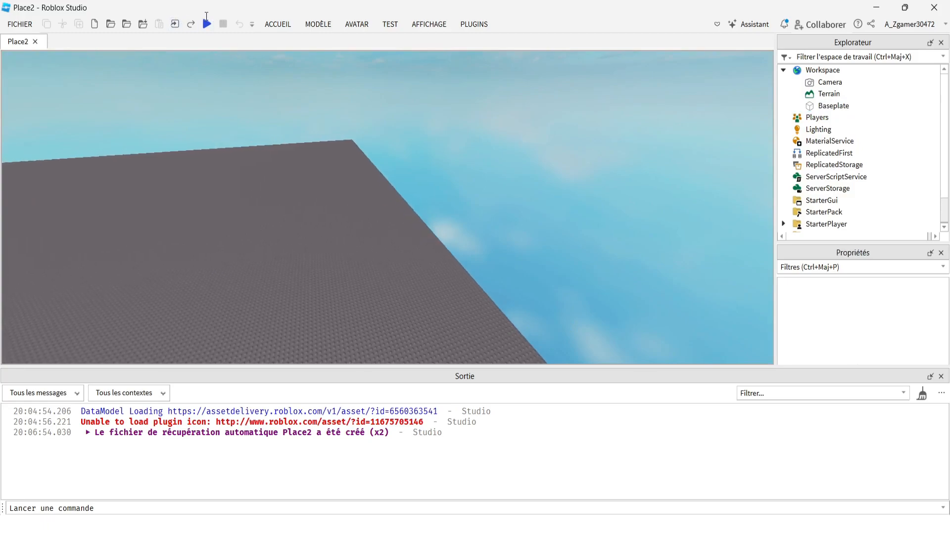
right_click_drag(316, 87, 316, 86)
key("z")
key("s")
key("q")
key("d")
right_click_drag(355, 140, 353, 139)
key("z")
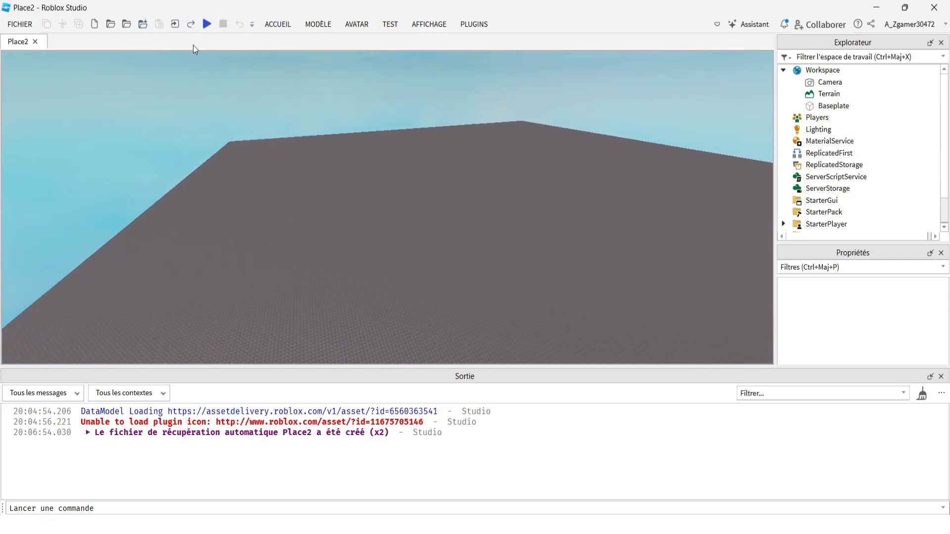
right_click_drag(460, 197, 460, 197)
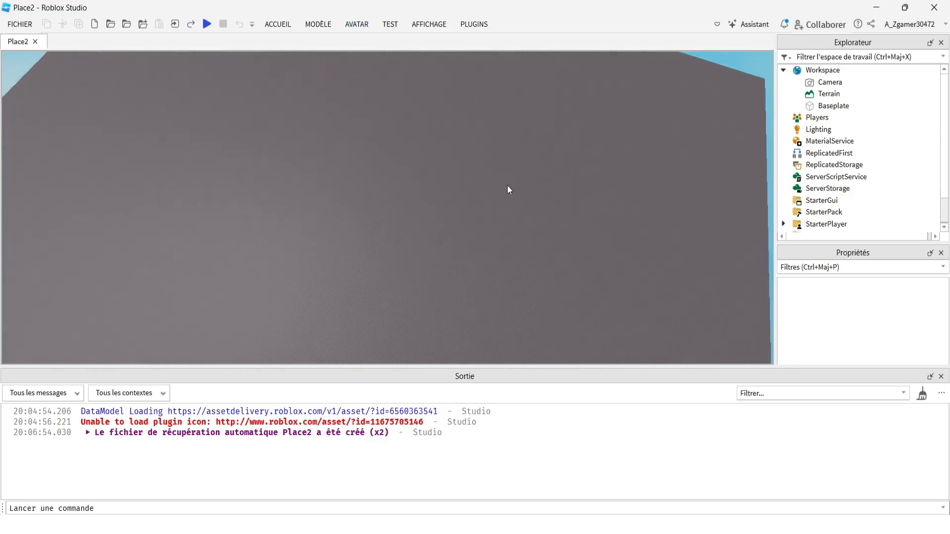
right_click_drag(532, 252, 532, 251)
- Select the Workspace in the Explorer, then collapse and re-expand its list of child objects
scroll(536, 243, "down", 3)
left_click(849, 72)
left_click(847, 71)
left_click(815, 60)
left_click(785, 70)
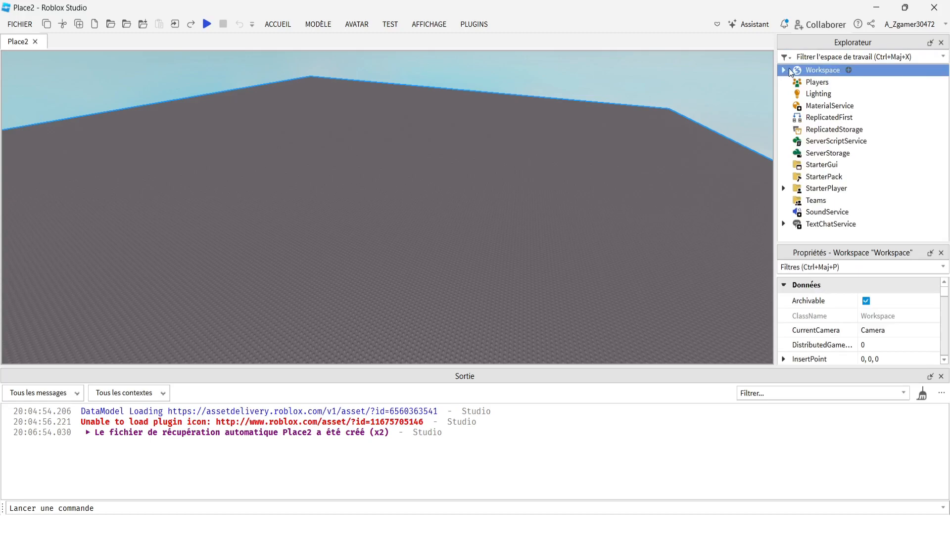
left_click(784, 71)
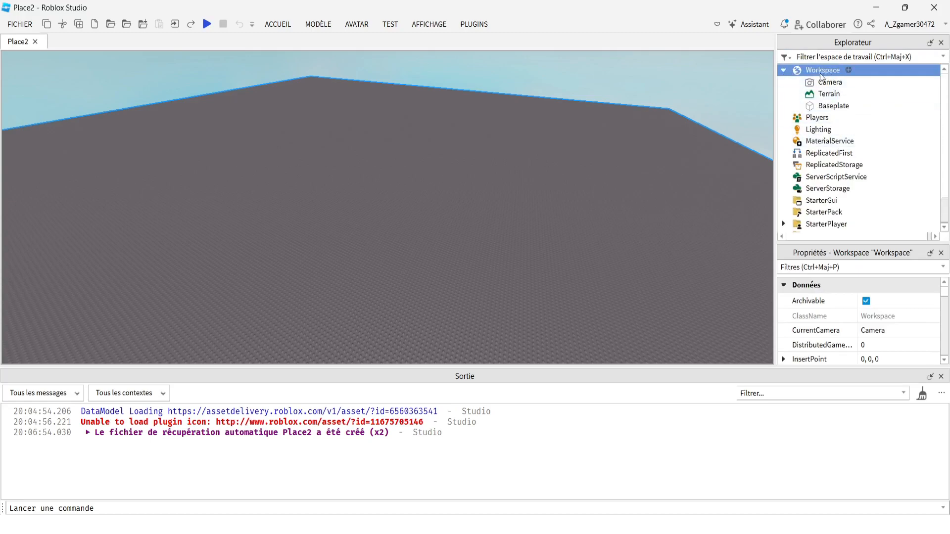
- Browse the insertable objects for the Workspace and insert a Part
left_click(848, 71)
scroll(814, 197, "down", 10)
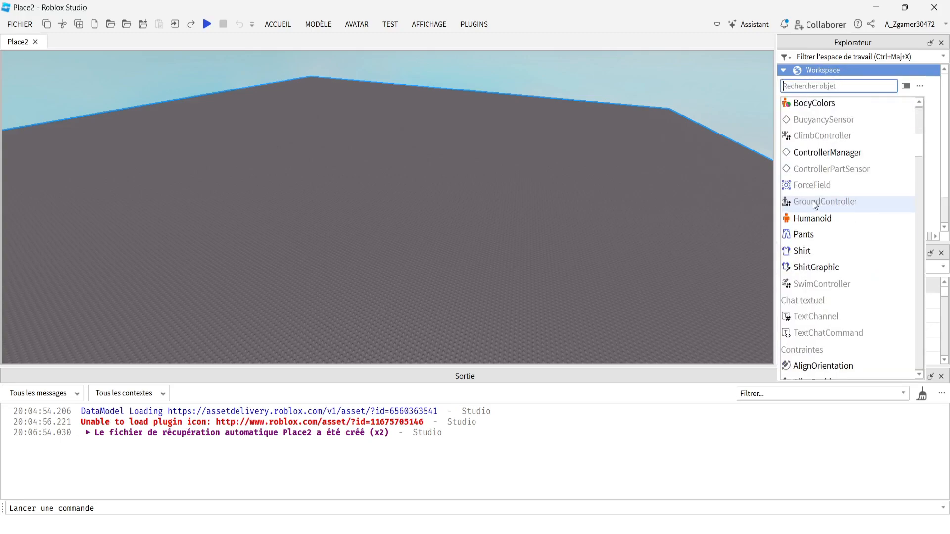
scroll(823, 205, "down", 5)
scroll(826, 227, "up", 15)
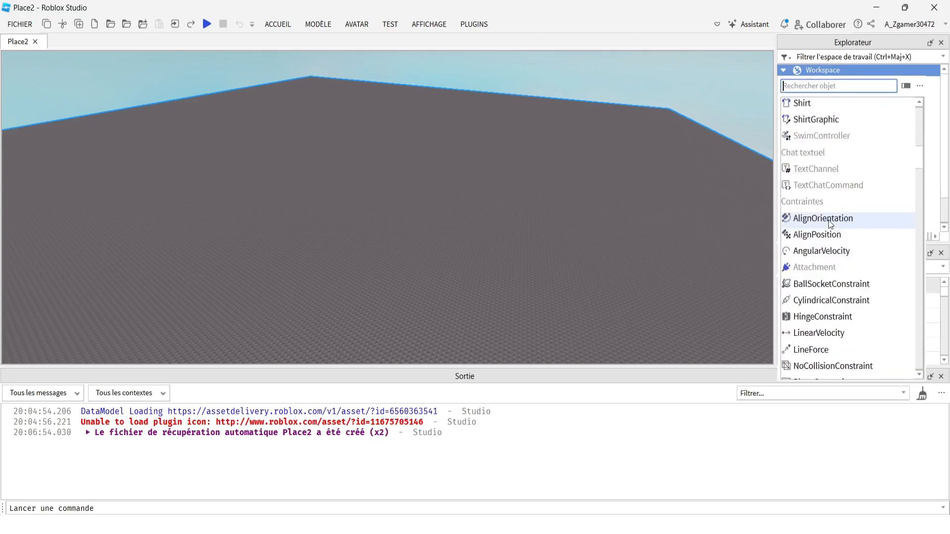
left_click(800, 120)
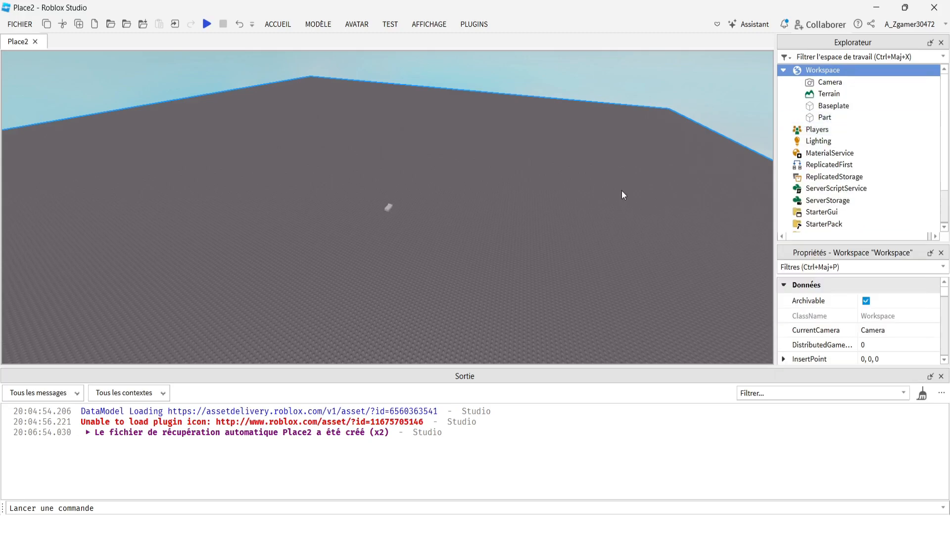
- Select the inserted Part on the baseplate and look over the modelling tools
scroll(415, 214, "up", 5)
left_click(434, 203)
right_click_drag(496, 178, 475, 141)
scroll(474, 162, "up", 4)
scroll(480, 152, "down", 3)
key("s")
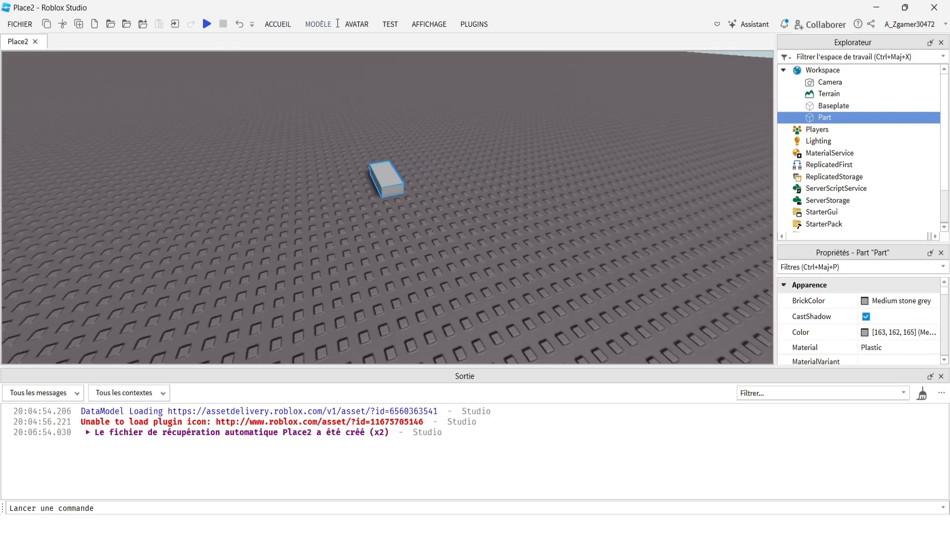
left_click(319, 25)
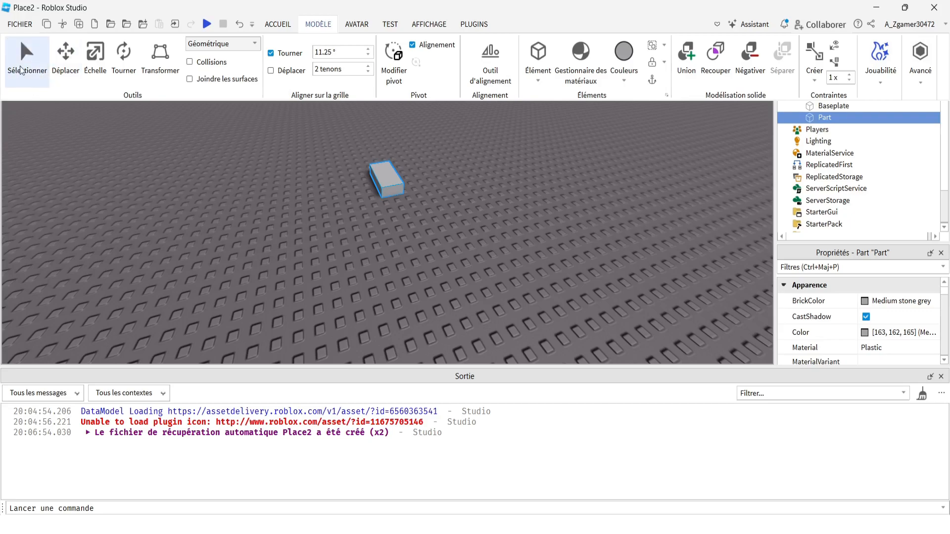
left_click(380, 184)
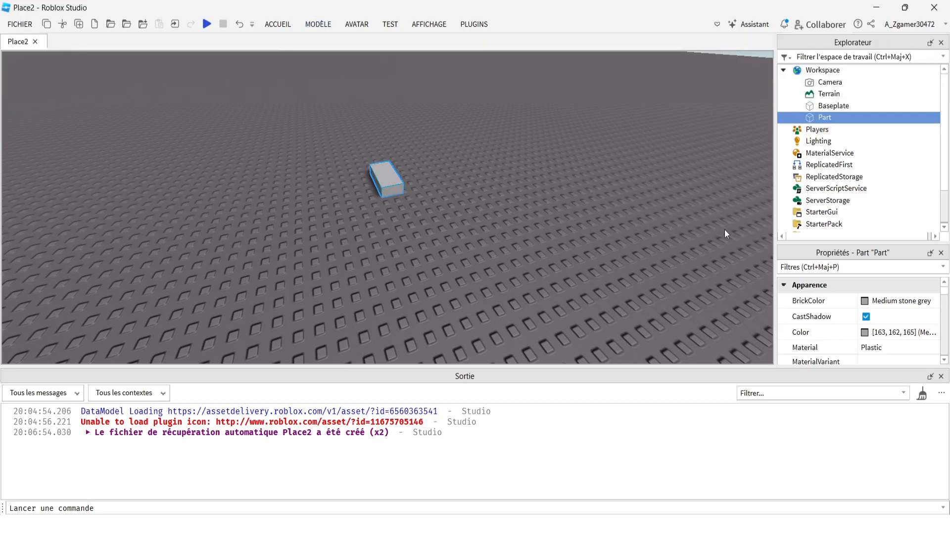
- Examine the selected Part from several angles, both close up and from farther away
right_click_drag(479, 214, 483, 200)
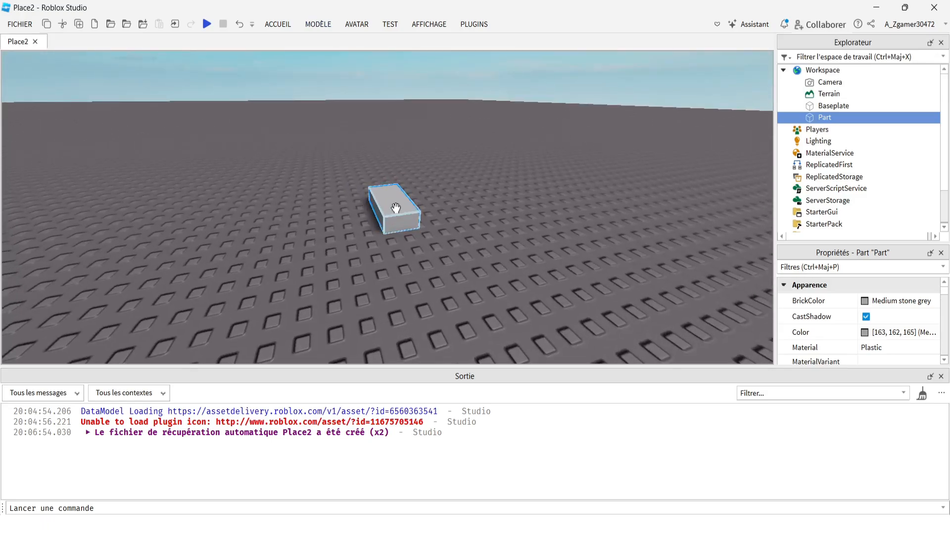
scroll(395, 207, "up", 7)
scroll(420, 213, "down", 5)
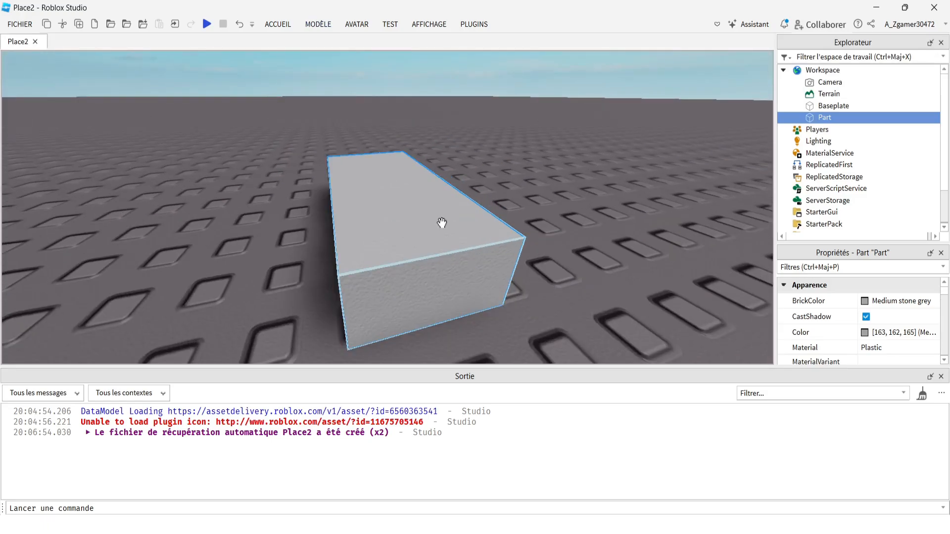
scroll(442, 223, "down", 5)
right_click_drag(442, 223, 441, 226)
scroll(440, 226, "up", 5)
right_click_drag(455, 191, 458, 192)
scroll(457, 192, "down", 5)
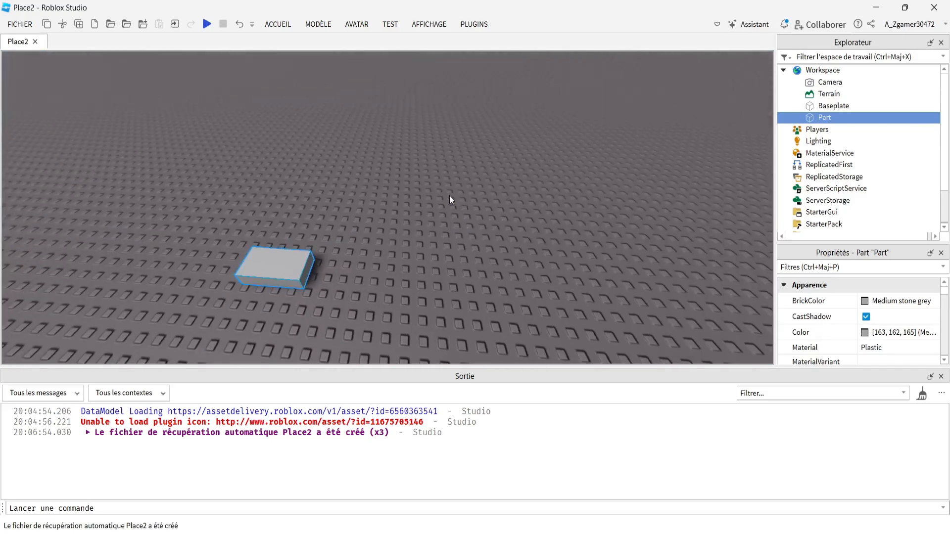
- Focus the camera on the Part, on the Baseplate, and on the Part again to compare the views
key("f")
scroll(553, 180, "down", 5)
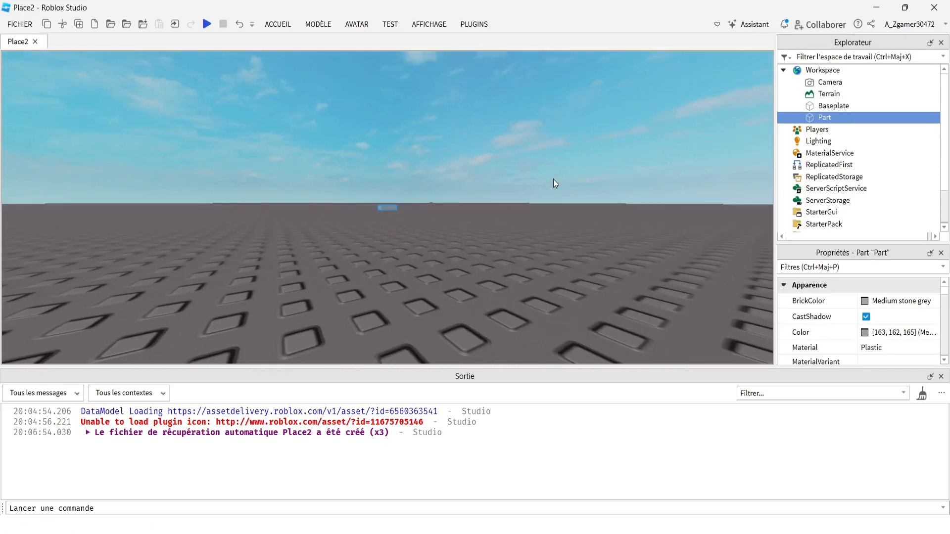
left_click(829, 106)
key("f")
right_click_drag(373, 305, 400, 271)
double_click(811, 116)
right_click_drag(461, 198, 414, 206)
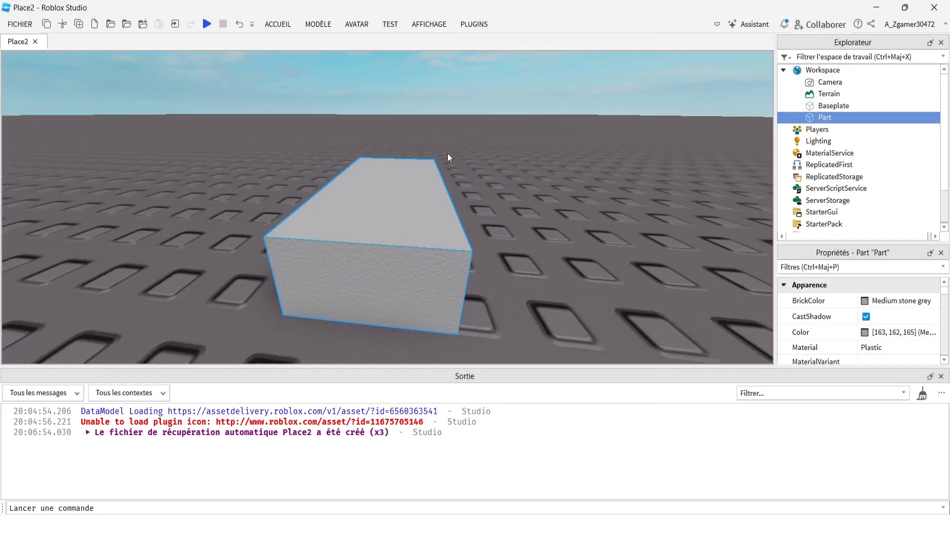
right_click_drag(416, 170, 416, 169)
- Clear the selection and undo the insertion of the Part
right_click(875, 118)
left_click(637, 90)
left_click(251, 25)
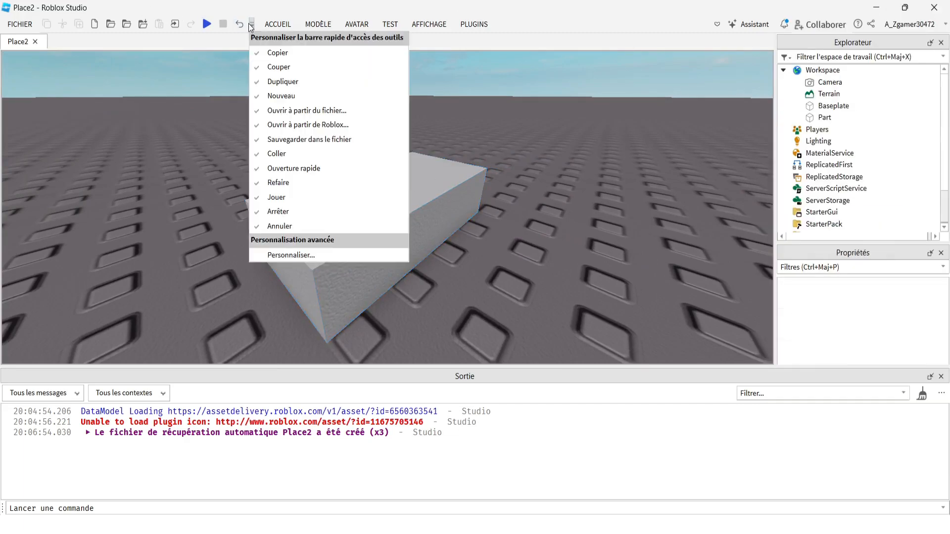
left_click(242, 25)
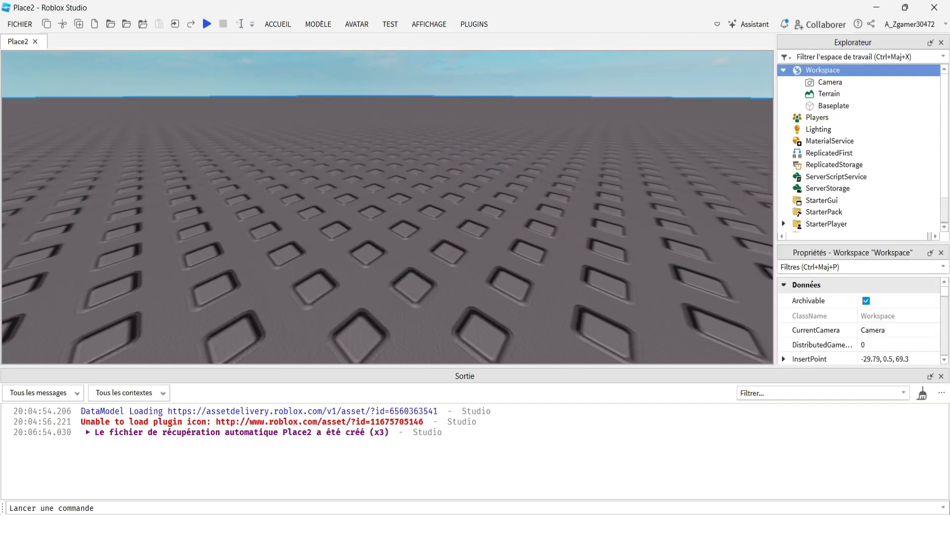
- Insert a new Part into the Workspace by searching the object list for "part", and select it in the scene
left_click(814, 82)
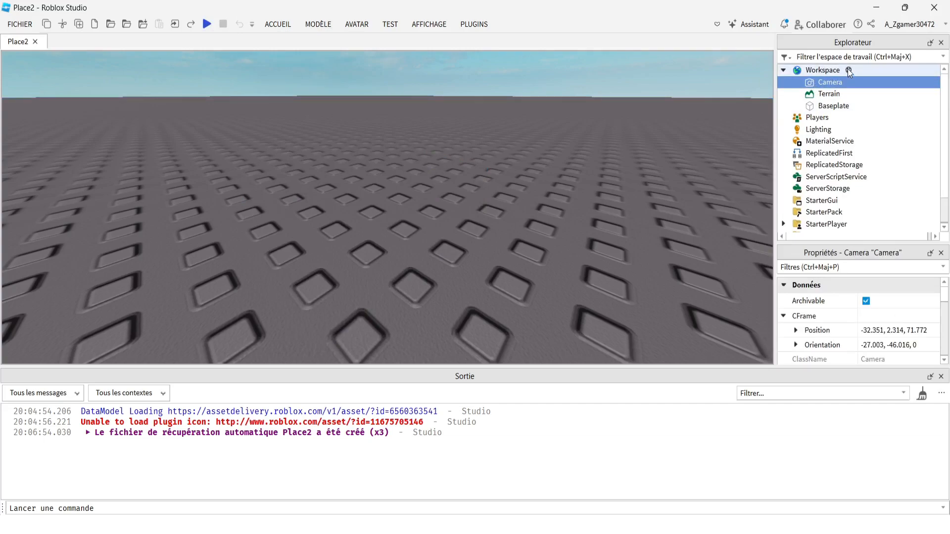
left_click(847, 70)
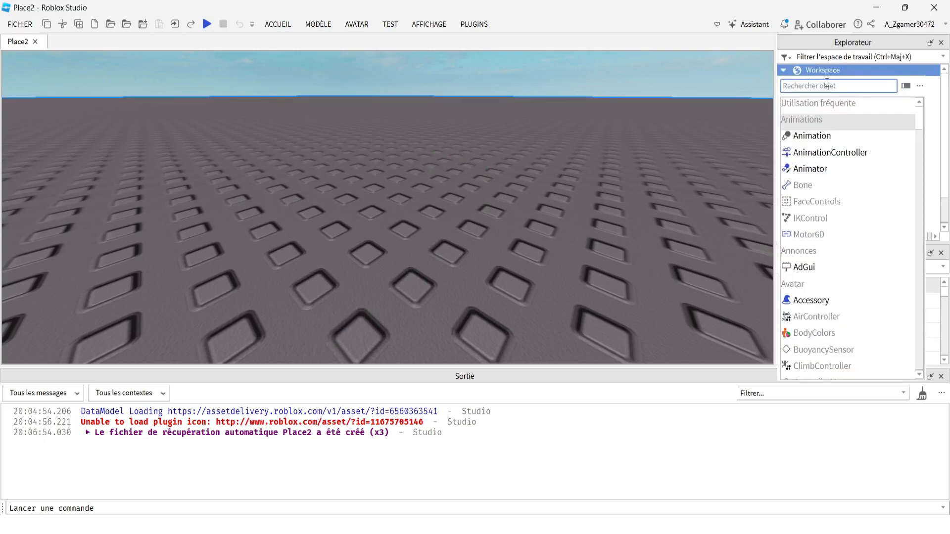
scroll(819, 148, "down", 5)
scroll(815, 182, "up", 5)
scroll(810, 157, "down", 7)
scroll(808, 148, "up", 7)
type("part")
left_click(811, 102)
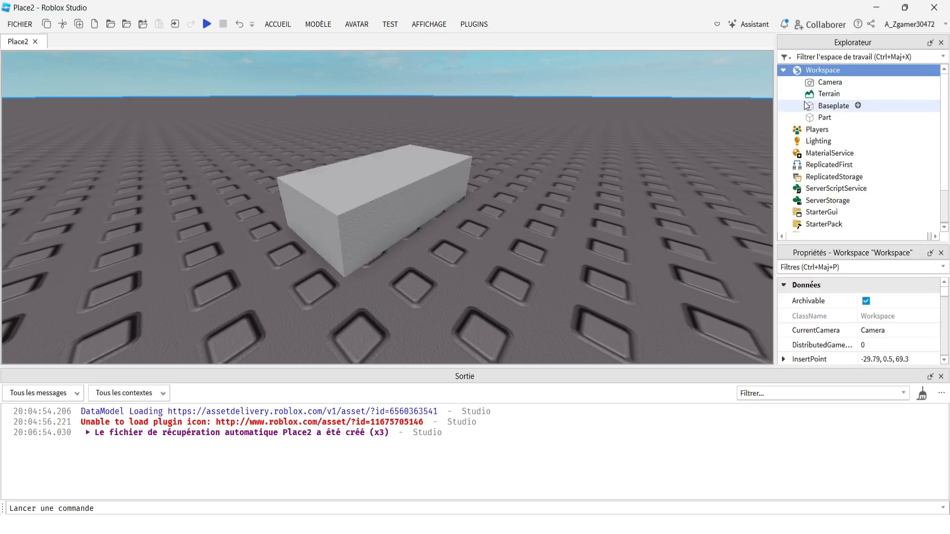
left_click(414, 194)
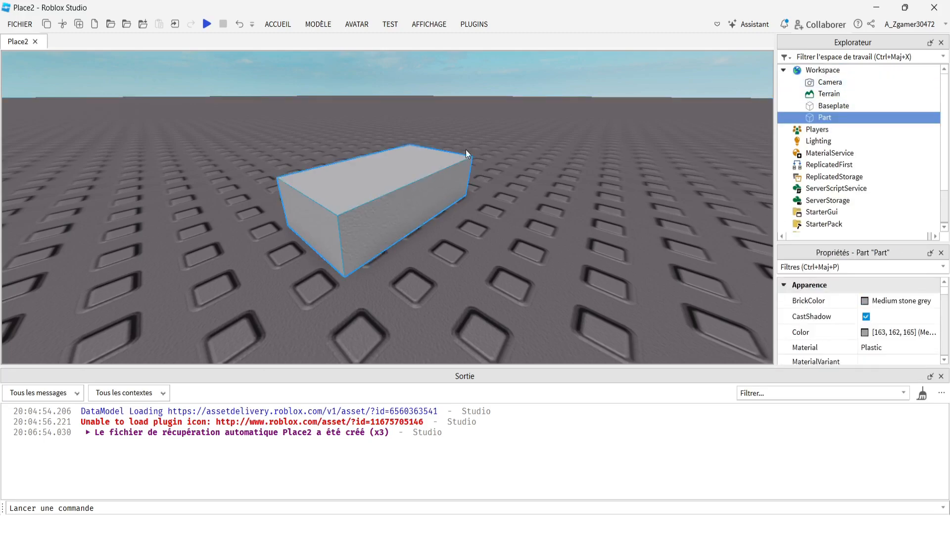
- Examine the selected Part on the Baseplate from several sides and distances
key("a")
key("s")
key("d")
key("a")
key("d")
key("w")
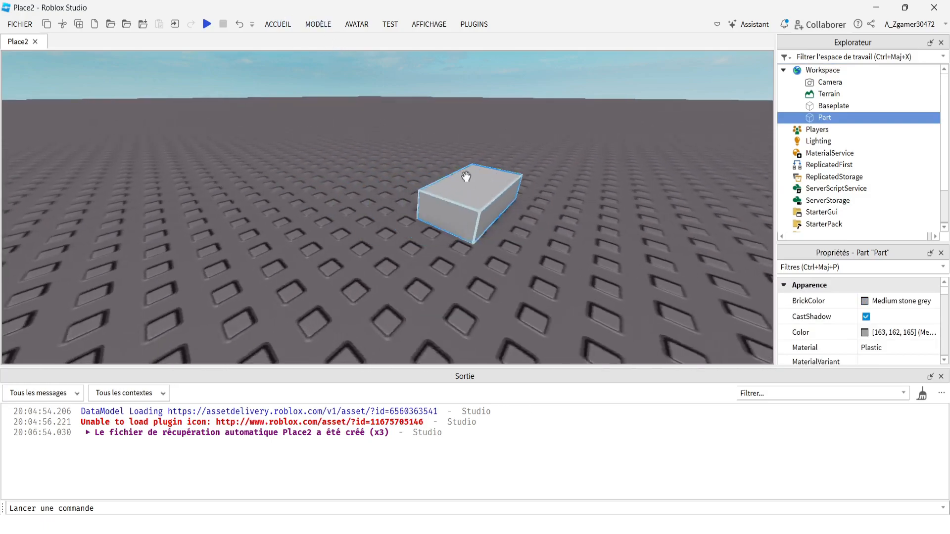
key("w")
key("d")
key("s")
key("a")
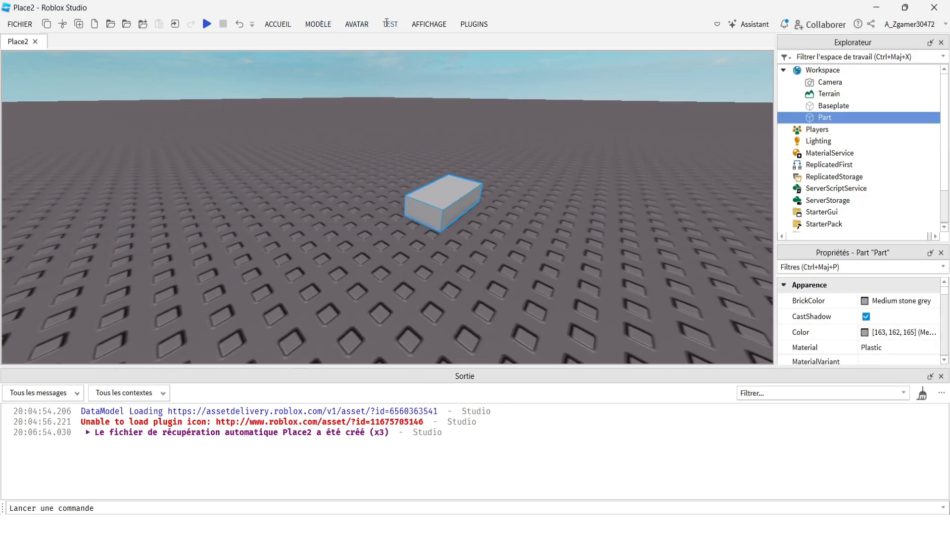
key("d")
- Raise the Part off the Baseplate and rotate it around its vertical axis with the Transform tool
left_click(316, 24)
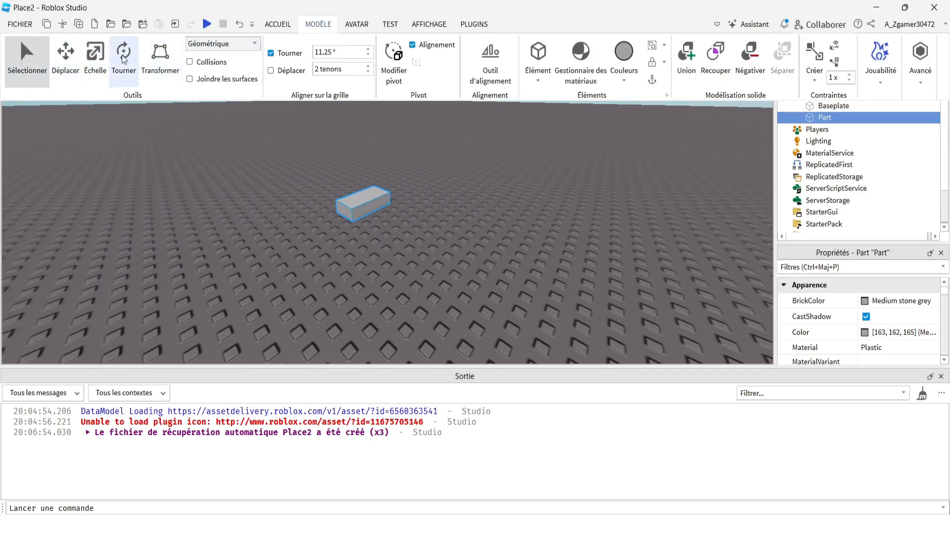
left_click(153, 58)
key("w")
key("d")
right_click_drag(369, 189, 460, 181)
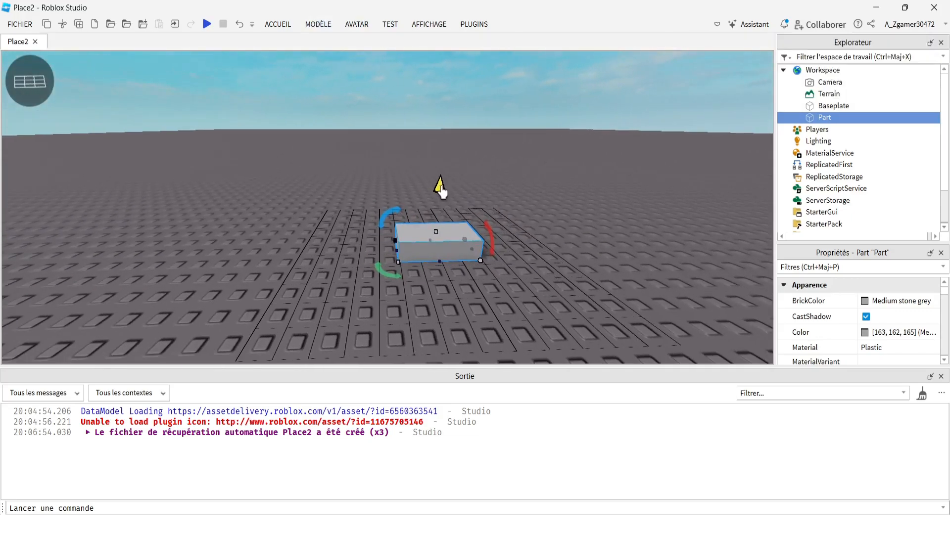
left_click(444, 181)
left_click(433, 224)
left_click_drag(389, 280, 479, 305)
right_click_drag(479, 306, 486, 286)
key("a")
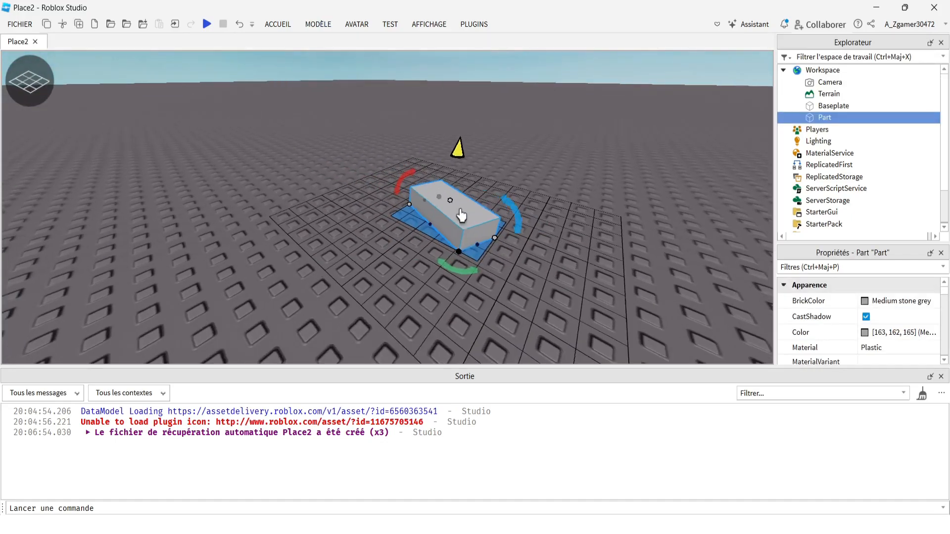
- Tilt the Part around its blue rotation axis with the Transform tool
right_click_drag(461, 216, 460, 237)
key("w")
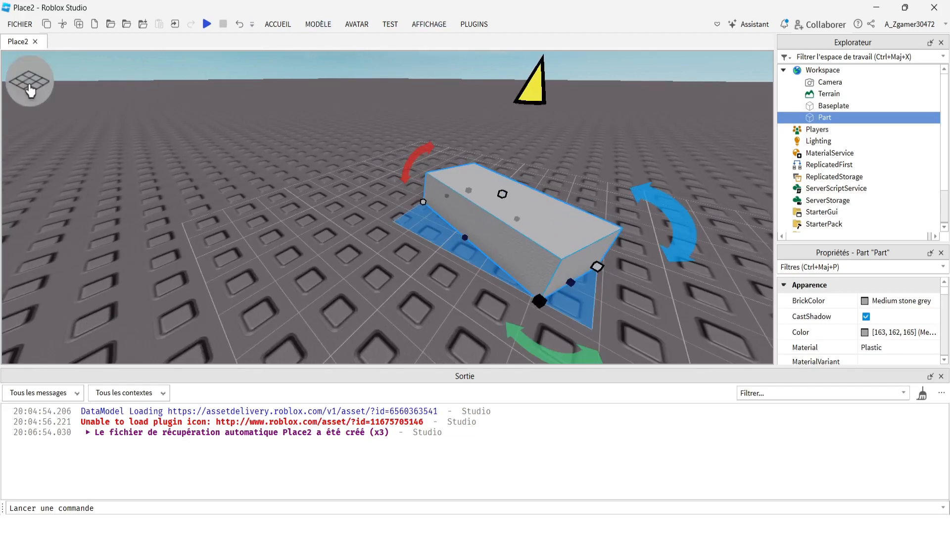
left_click_drag(650, 203, 517, 136)
scroll(529, 138, "down", 3)
right_click_drag(558, 134, 560, 134)
key("w")
key("s")
left_click_drag(367, 139, 295, 161)
- Rotate the Part about -91° around its red axis with the Transform tool
key("w")
key("d")
right_click_drag(352, 142, 351, 141)
left_click_drag(255, 79, 237, 170)
left_click(303, 134)
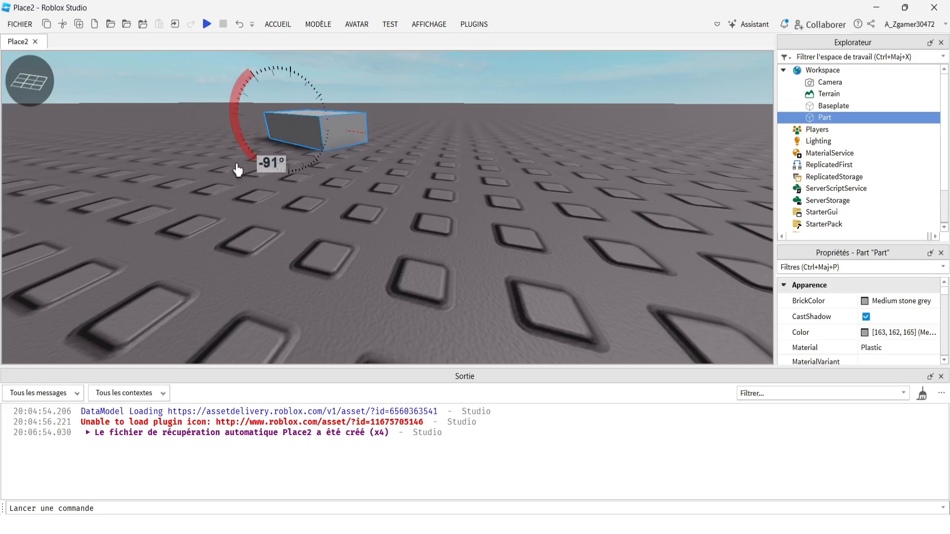
left_click_drag(238, 168, 238, 168)
- Adjust the Part from several sides with the Transform handles around it
right_click_drag(491, 96, 491, 96)
scroll(396, 141, "up", 2)
right_click_drag(374, 100, 374, 99)
left_click_drag(381, 191, 416, 193)
right_click_drag(436, 122, 435, 123)
scroll(415, 153, "up", 3)
scroll(396, 140, "down", 3)
left_click_drag(366, 141, 375, 103)
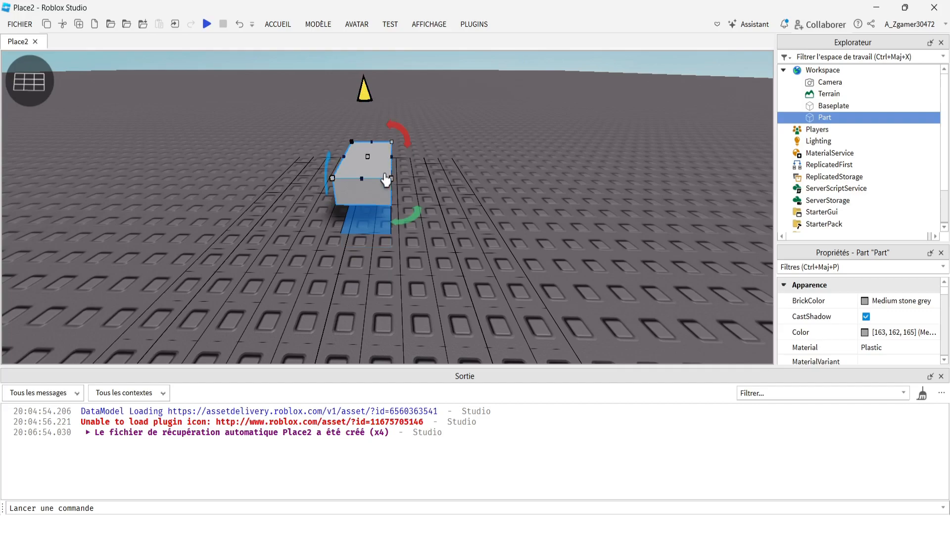
left_click_drag(393, 162, 370, 164)
- Switch to the Rotate tool and turn the Part around its rotation rings
left_click(329, 21)
left_click(433, 20)
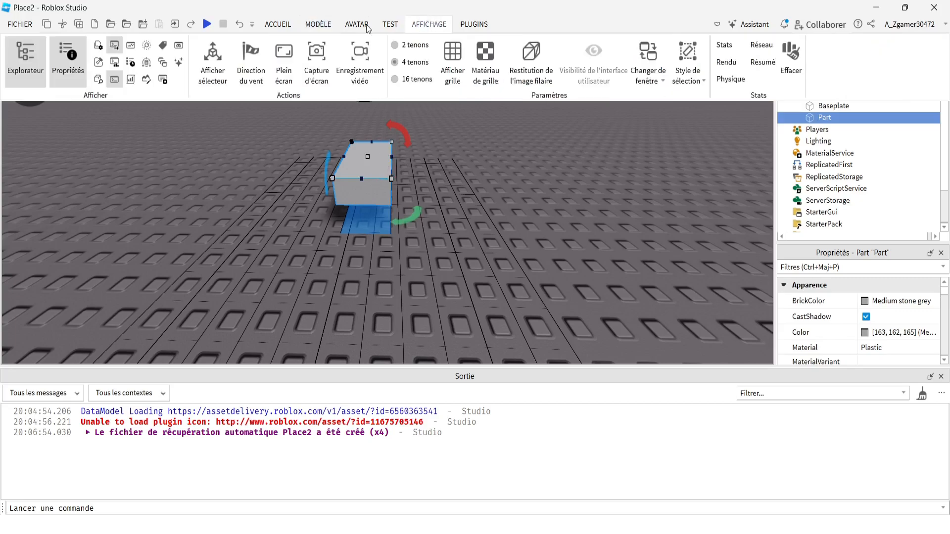
left_click(319, 24)
left_click(165, 79)
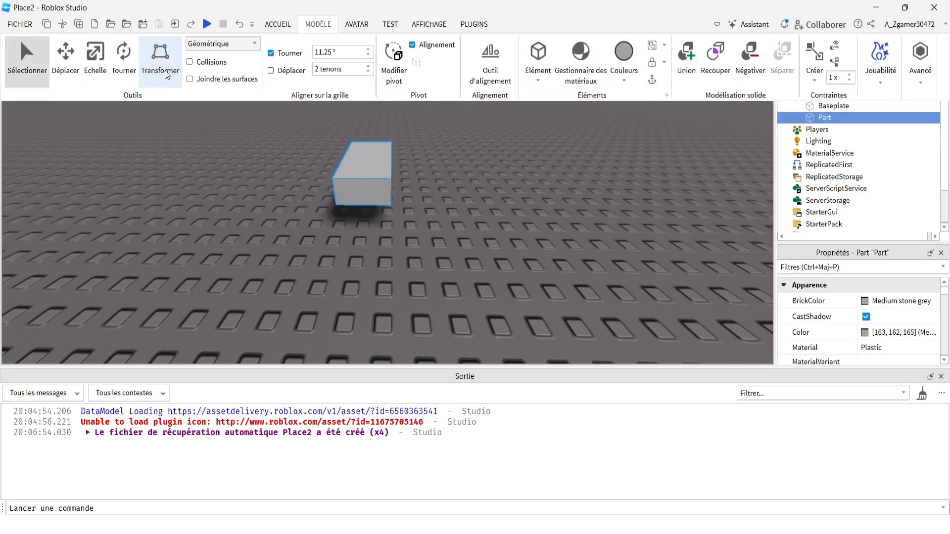
left_click(123, 55)
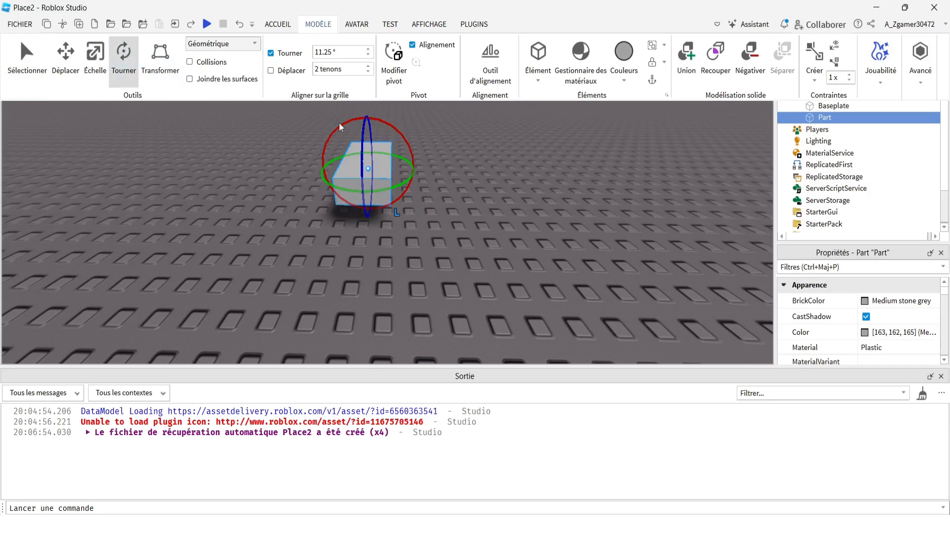
left_click_drag(385, 121, 376, 205)
right_click_drag(501, 201, 497, 201)
scroll(497, 201, "up", 2)
scroll(497, 201, "down", 3)
left_click_drag(362, 156, 374, 161)
- Turn the view to another side of the Part and capture a screenshot of it
right_click_drag(539, 198, 578, 193)
right_click(577, 192)
left_click(614, 313)
left_click(429, 23)
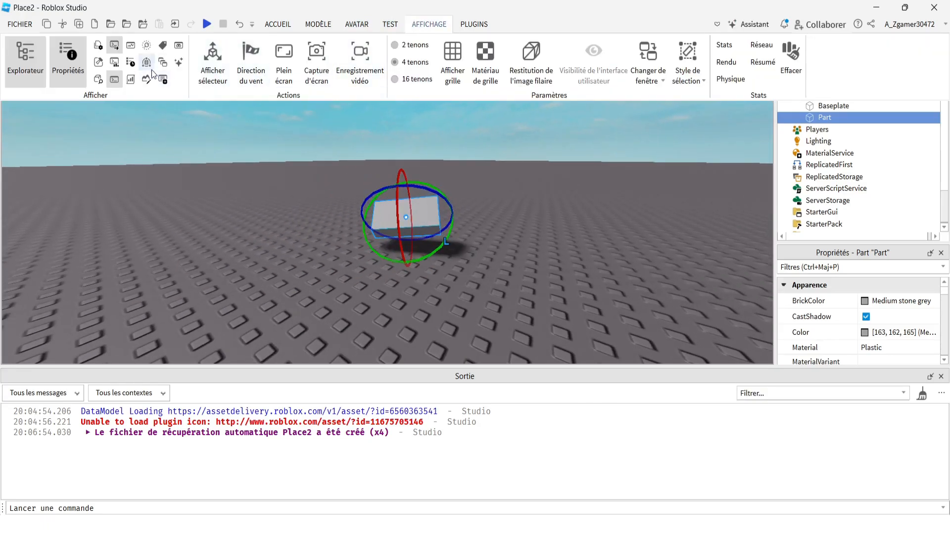
left_click(310, 50)
- Resize the Part along its axes with the Scale tool into a large, thin slab
left_click(318, 23)
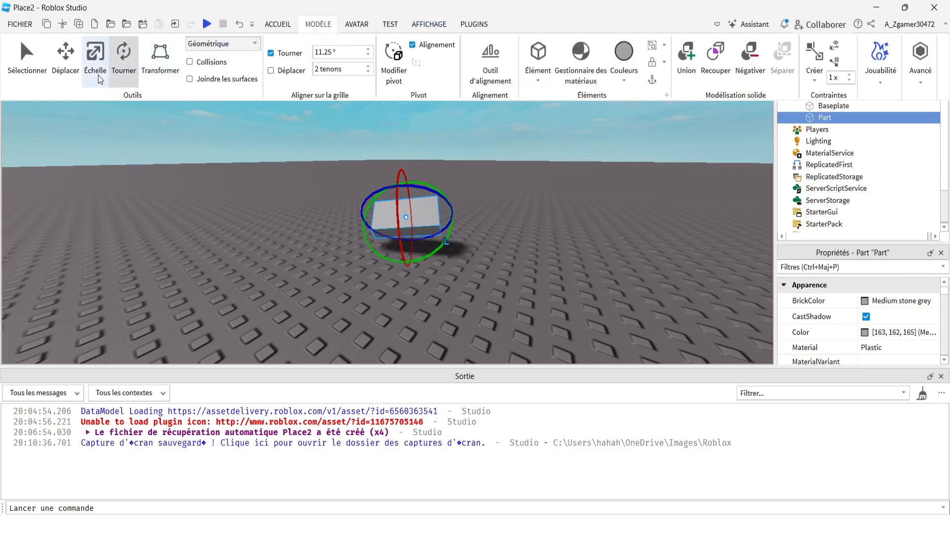
left_click(95, 59)
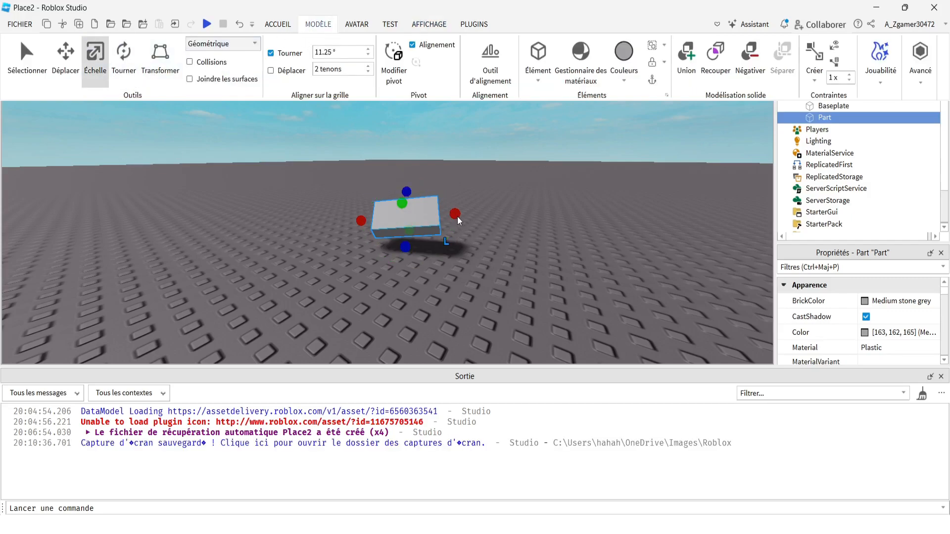
left_click_drag(456, 214, 458, 214)
left_click_drag(641, 200, 599, 197)
left_click_drag(471, 244, 477, 225)
right_click_drag(532, 237, 525, 240)
left_click_drag(396, 236, 549, 170)
right_click_drag(496, 242, 497, 242)
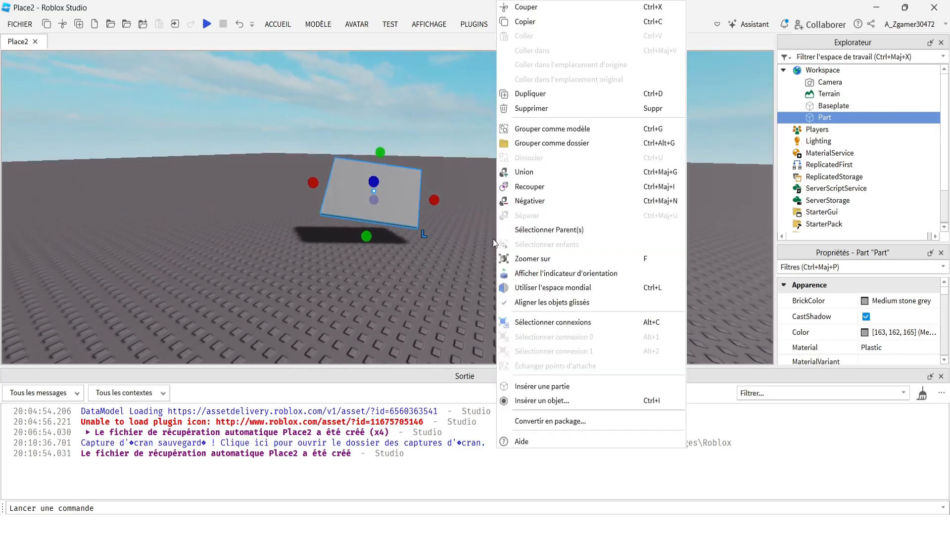
right_click_drag(432, 148, 432, 147)
- Switch to the Move tool and move the slab-shaped Part along its axis arrows
key("d")
key("w")
key("a")
key("s")
key("w")
key("s")
left_click(436, 24)
left_click(321, 26)
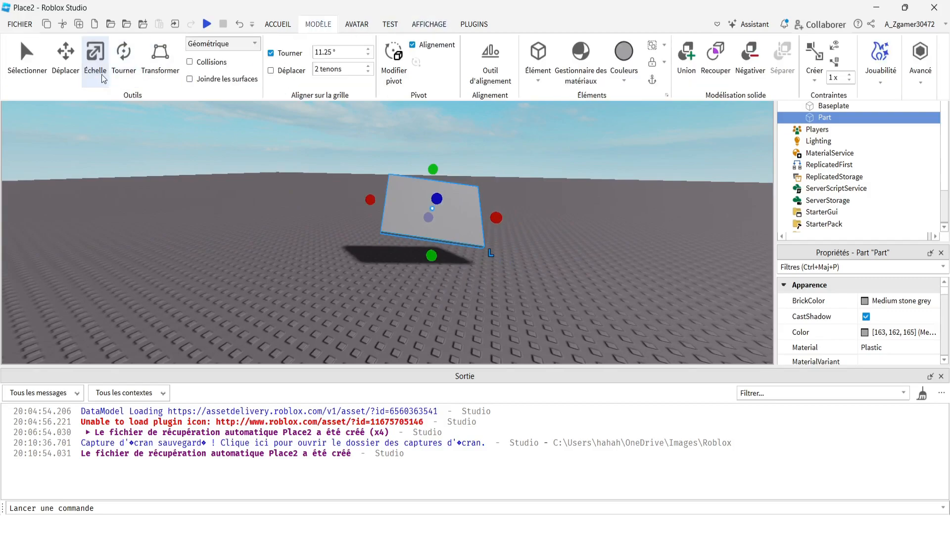
left_click(62, 59)
left_click_drag(474, 215, 405, 225)
left_click_drag(390, 152, 439, 233)
right_click_drag(395, 225, 439, 232)
left_click_drag(439, 232, 448, 185)
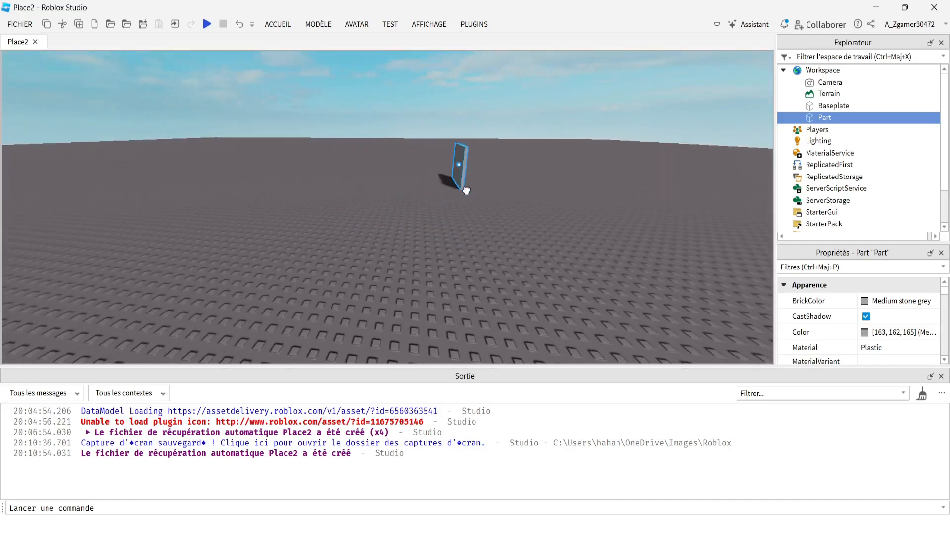
right_click_drag(491, 196, 350, 201)
left_click_drag(492, 196, 475, 208)
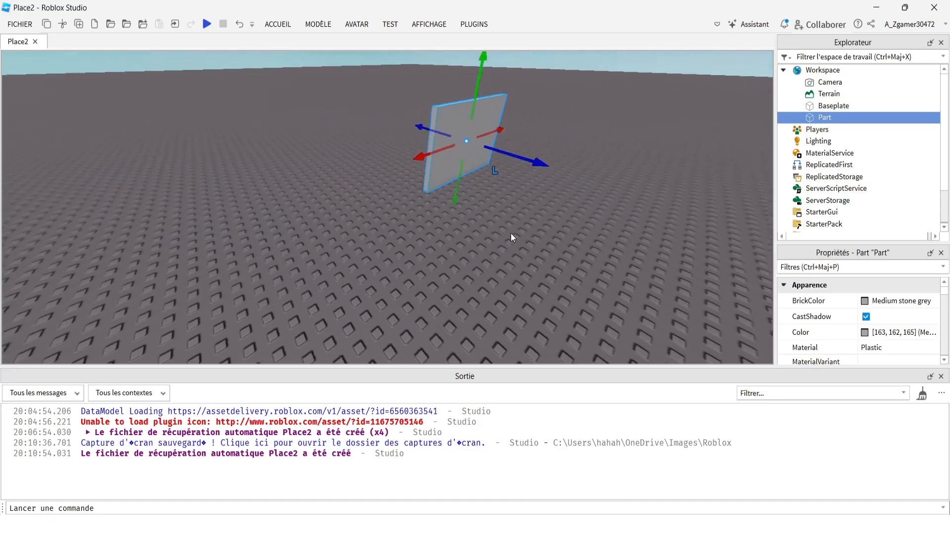
- Shift the slab to another spot above the Baseplate with the Move tool
right_click_drag(509, 233, 506, 151)
scroll(506, 151, "down", 5)
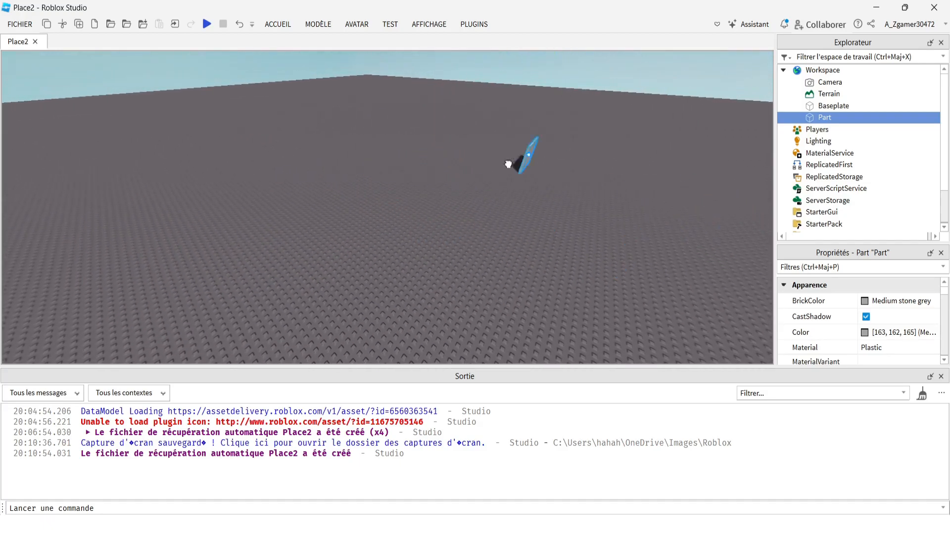
left_click_drag(227, 190, 709, 292)
right_click_drag(471, 202, 472, 201)
key("w")
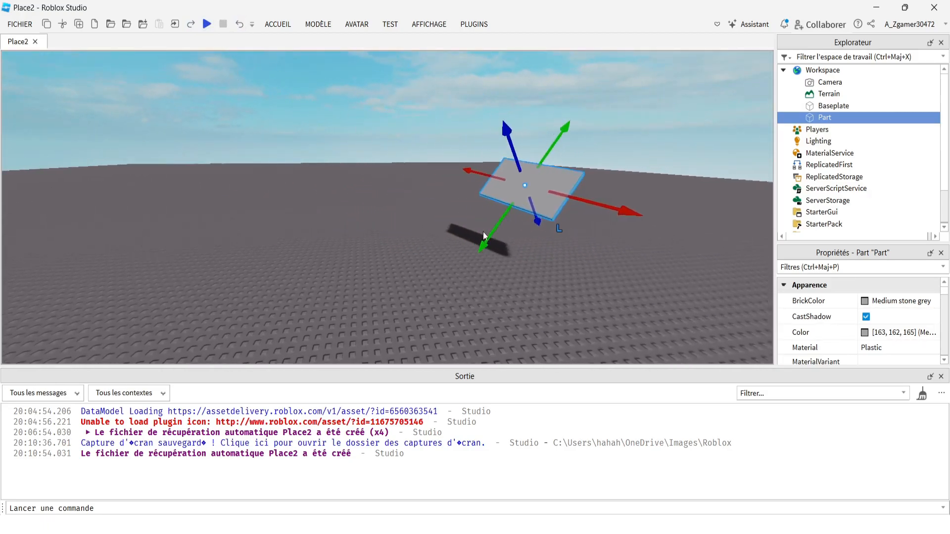
- Move the slab again and push it along its blue axis with collisions enabled
right_click_drag(510, 167, 519, 164)
key("s")
key("d")
key("w")
key("a")
right_click_drag(473, 190, 473, 190)
key("w")
key("a")
left_click_drag(408, 165, 327, 179)
left_click(318, 26)
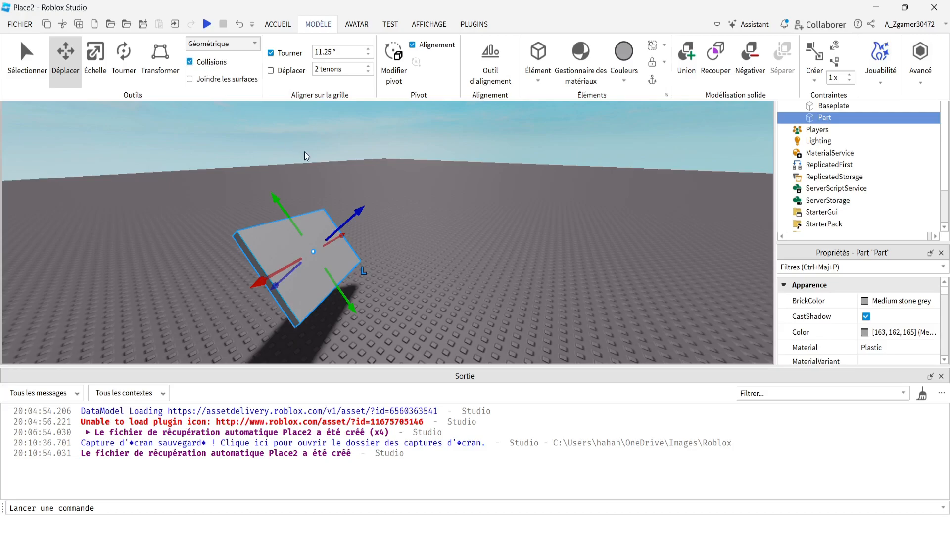
left_click_drag(357, 212, 456, 241)
left_click(312, 247)
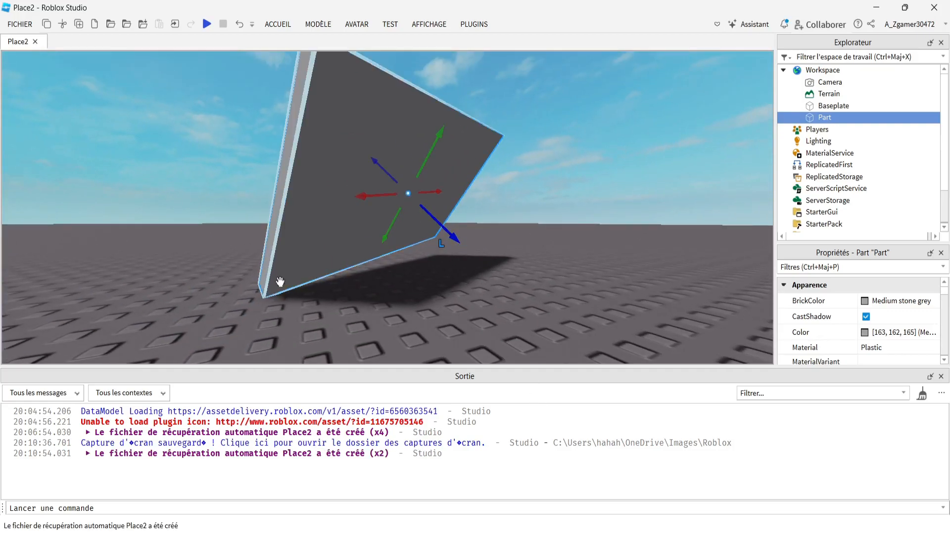
- View the slab from below and the side, and delete it from the Workspace
right_click_drag(383, 268, 384, 268)
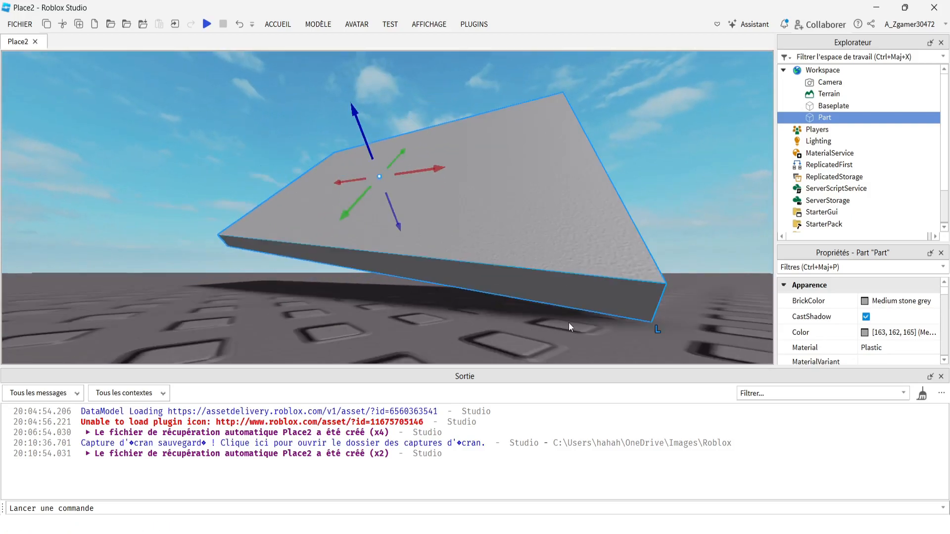
right_click_drag(647, 316, 394, 268)
key("w")
key("s")
key("Delete")
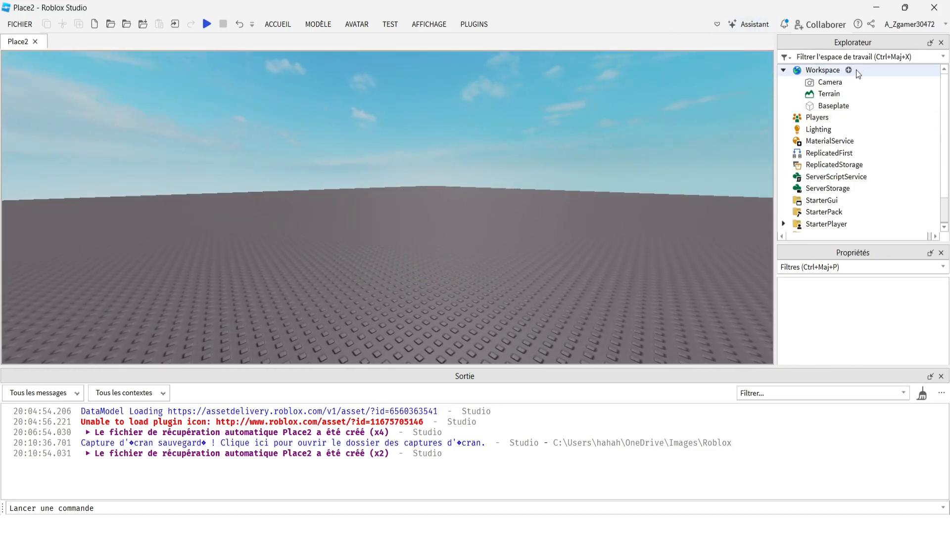
- Insert a new Part into the Workspace and select it in the scene
left_click(848, 70)
left_click(802, 119)
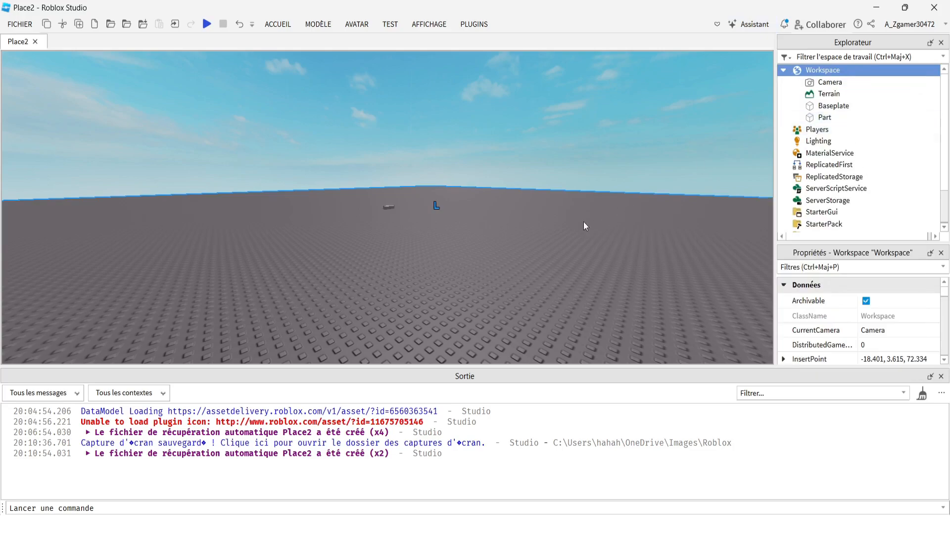
left_click(388, 206)
- Enlarge the new Part along all three axes with the Scale tool into a big cube-like block
left_click(277, 24)
left_click(168, 64)
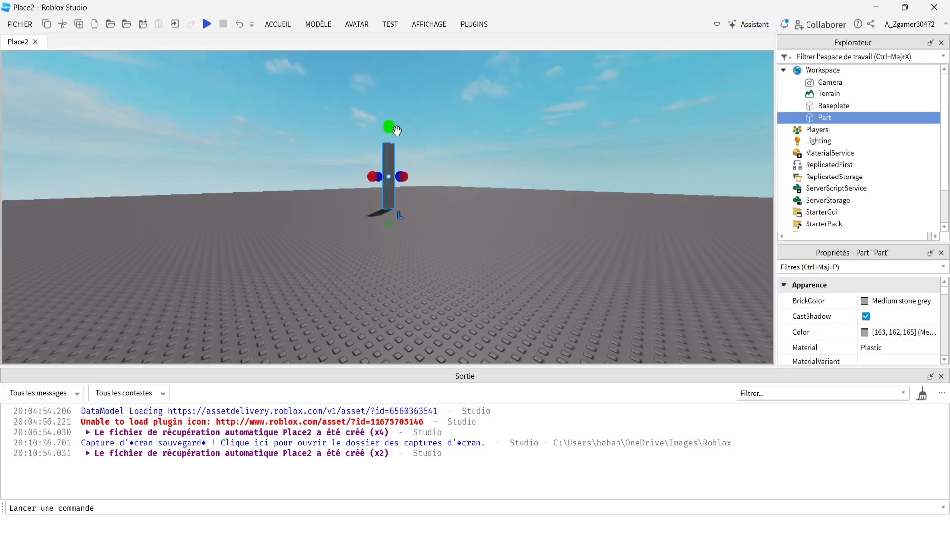
left_click_drag(402, 177, 444, 200)
left_click_drag(392, 179, 459, 216)
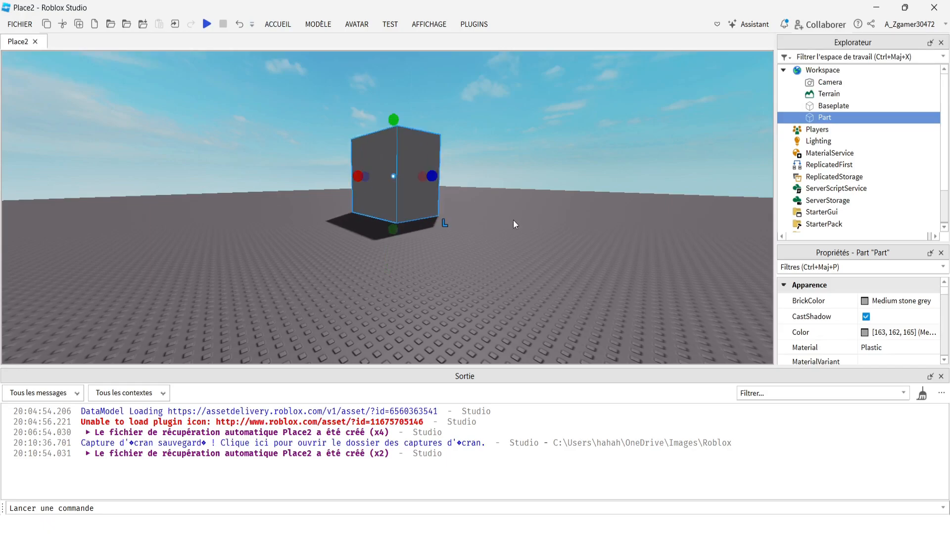
left_click_drag(355, 174, 334, 174)
right_click_drag(513, 167, 513, 167)
key("s")
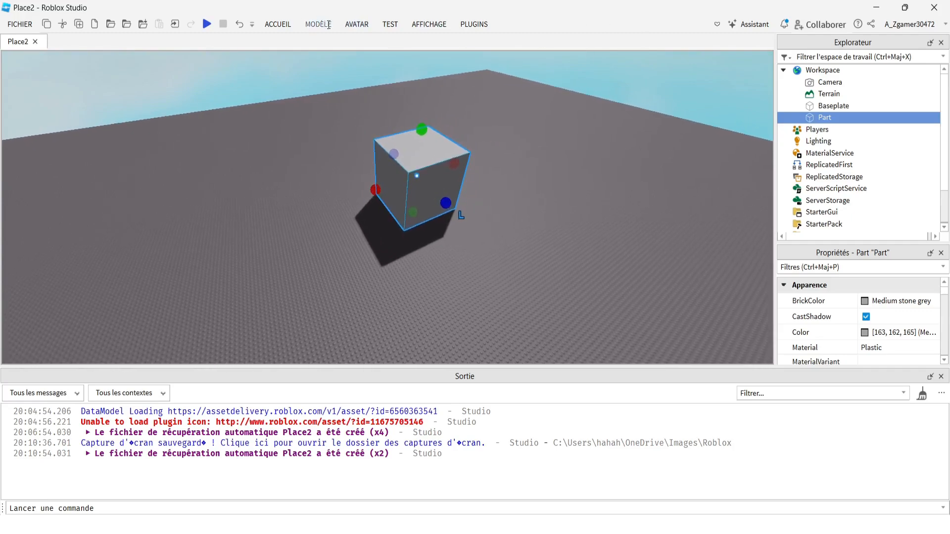
- Add a block (Bloc) and a sphere (Sphère) to the scene at the large block
left_click(319, 24)
left_click(543, 84)
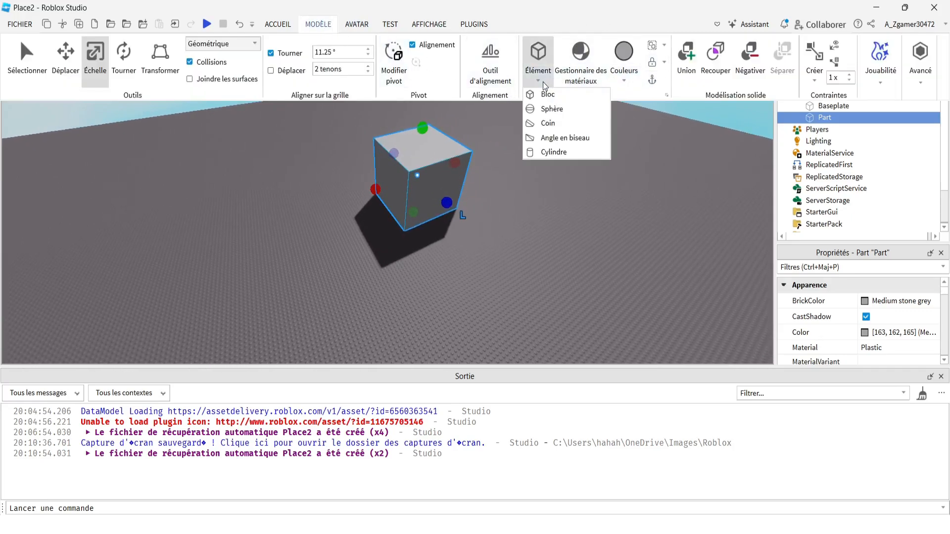
left_click(549, 94)
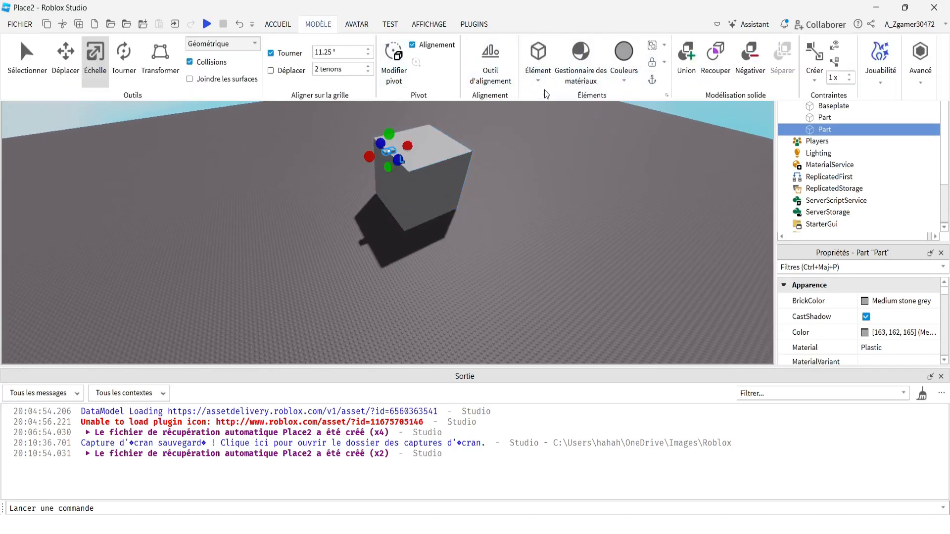
left_click(539, 80)
left_click(557, 109)
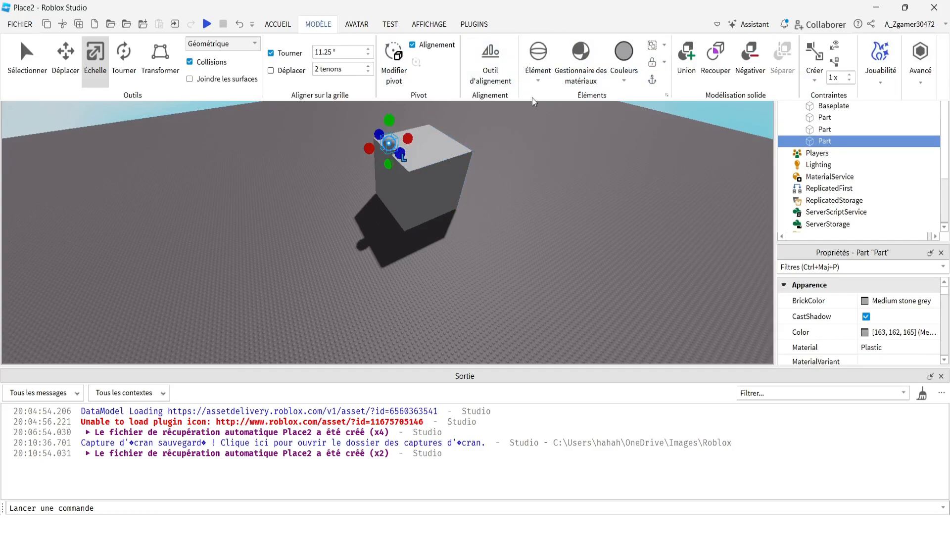
- Add a wedge (Coin) and a corner wedge (Angle en biseau) to the scene near the sphere
left_click(537, 80)
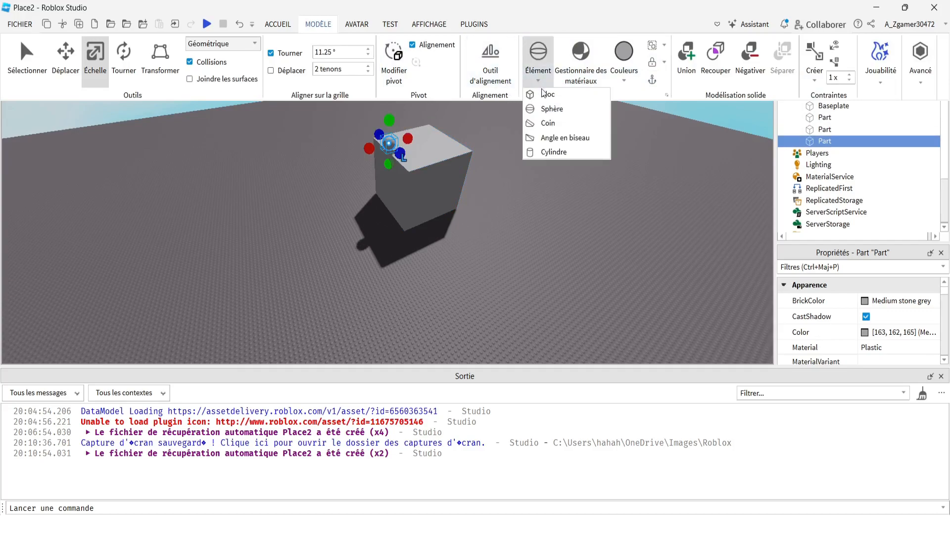
left_click(552, 124)
right_click_drag(504, 213, 504, 147)
key("w")
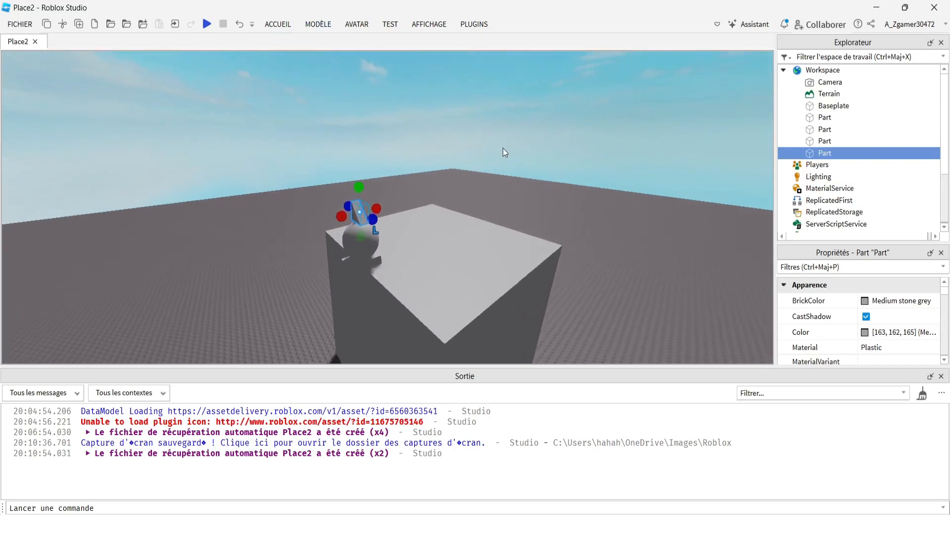
key("a")
left_click(313, 23)
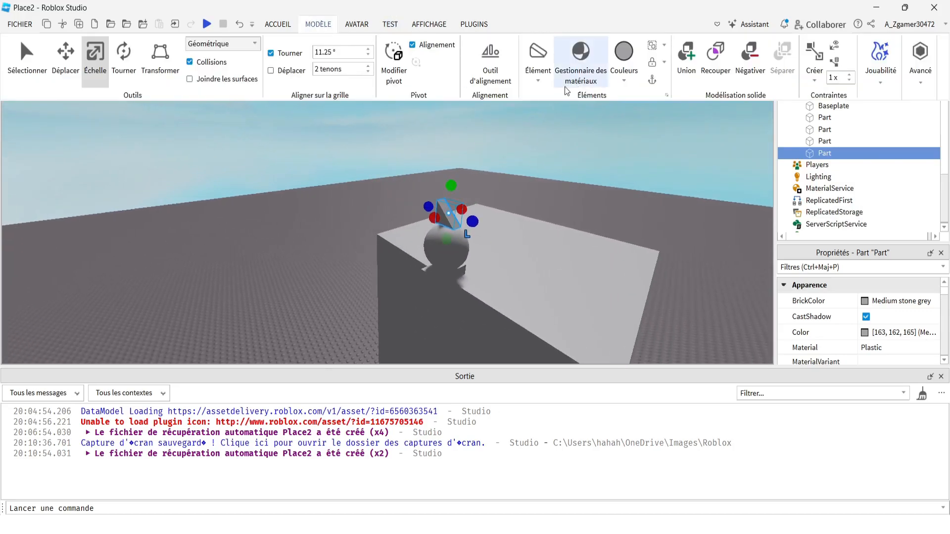
left_click(546, 84)
left_click(563, 138)
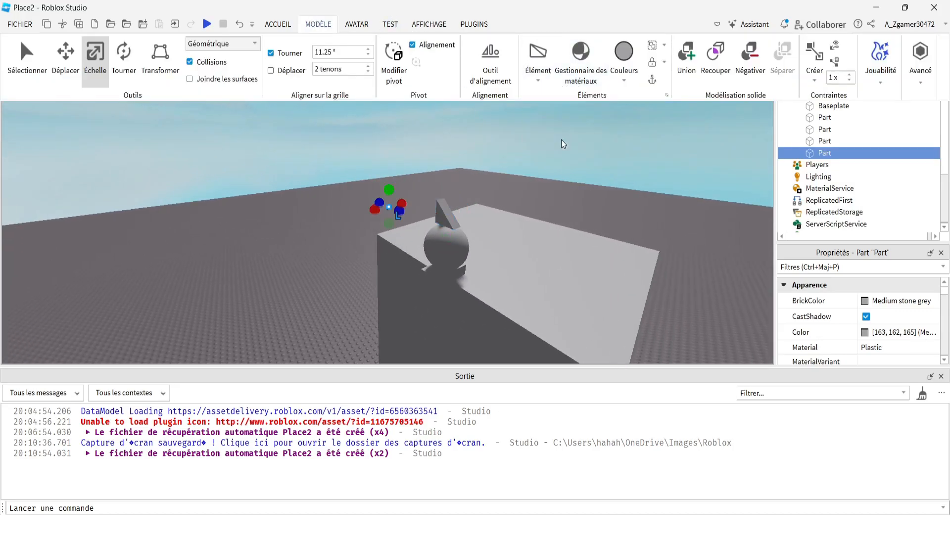
right_click_drag(435, 210, 451, 212)
key("w")
key("w")
left_click(317, 28)
left_click(388, 24)
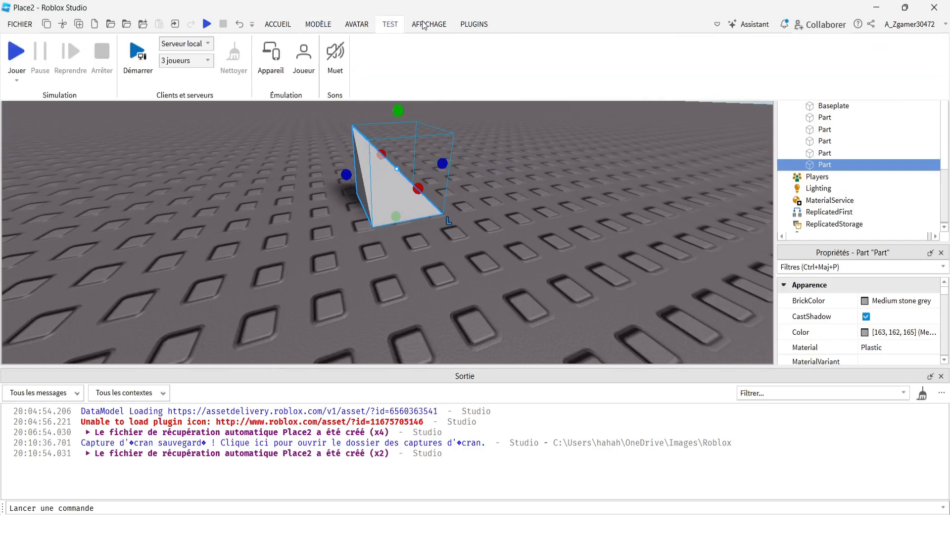
left_click(356, 24)
left_click(378, 22)
left_click(326, 24)
left_click(356, 23)
left_click(429, 23)
- Add a cylinder (Cylindre) to the scene near the corner wedge
left_click(330, 24)
left_click(538, 81)
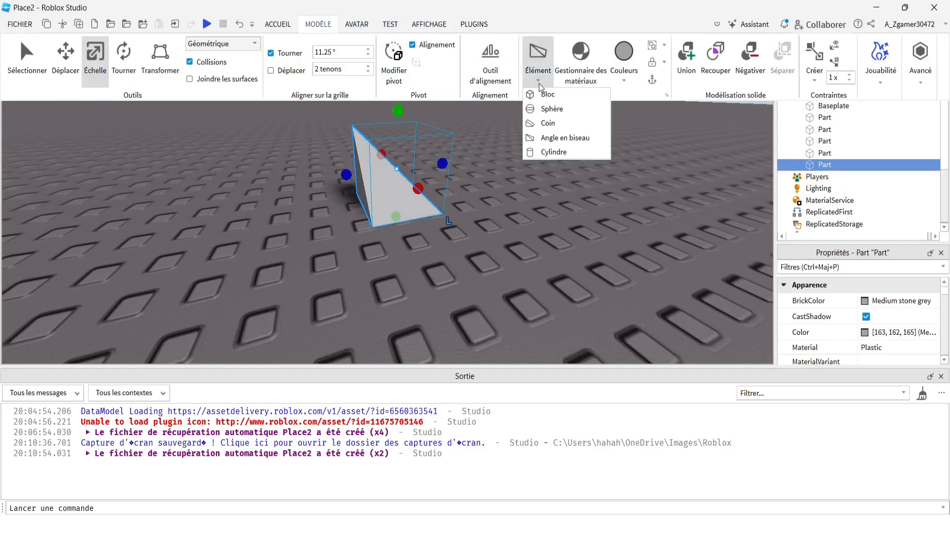
left_click(554, 155)
- Delete the small shapes on and in front of the large block, including the corner wedge and the cylinder
right_click_drag(532, 191, 533, 191)
key("s")
key("s")
key("d")
key("s")
key("d")
key("s")
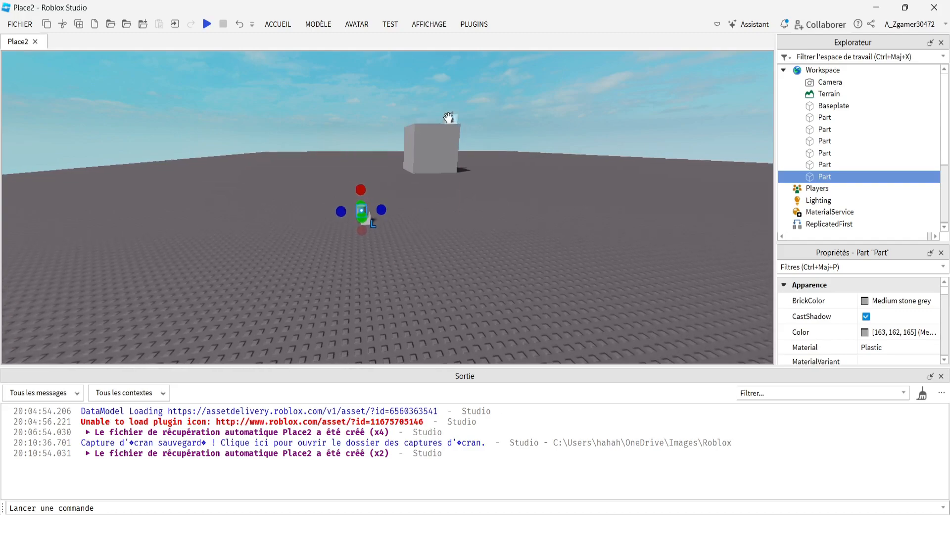
left_click(448, 118)
key("Delete")
left_click(449, 113)
key("Delete")
left_click(358, 212)
key("Delete")
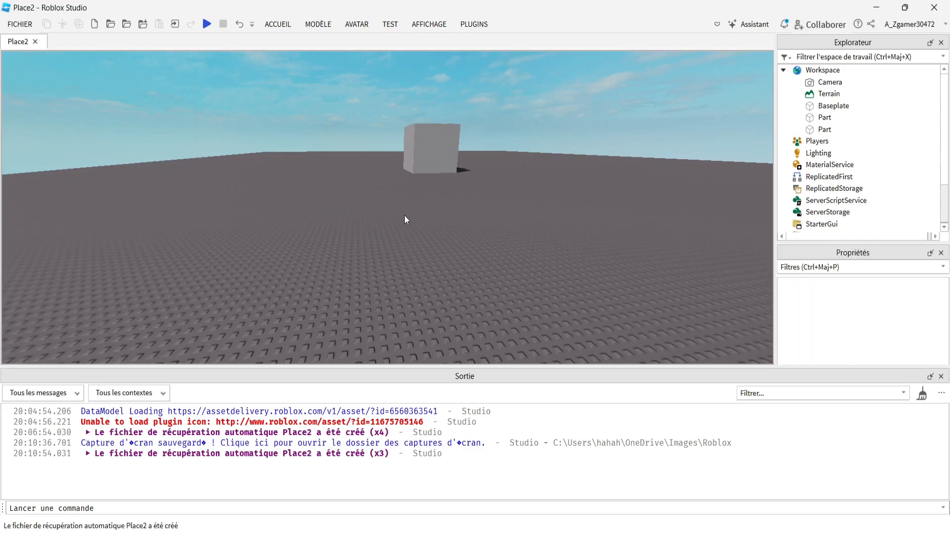
- Select one of the two remaining large blocks in the scene and delete it
key("w")
right_click_drag(437, 151, 436, 150)
key("w")
key("s")
left_click(389, 167)
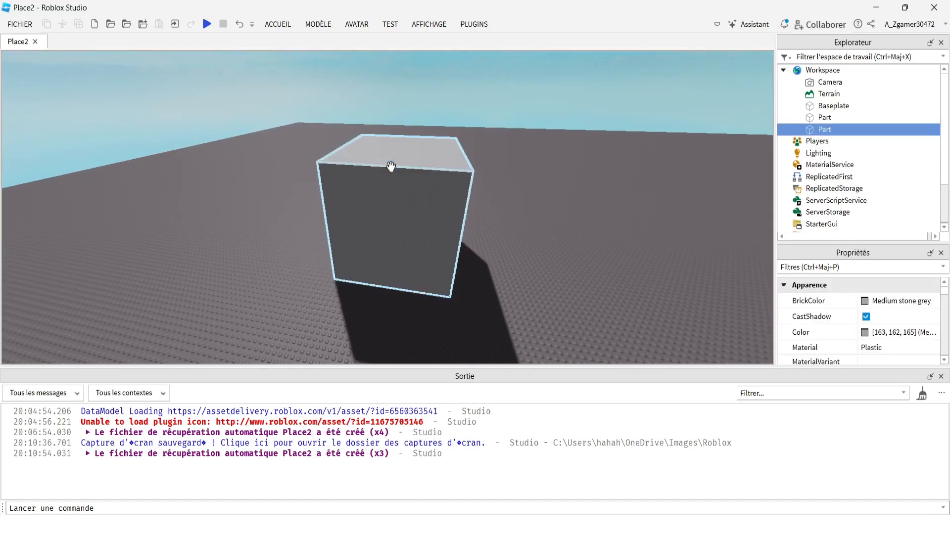
key("Delete")
- Select the last large block on the baseplate and delete it
key("w")
right_click_drag(464, 196, 465, 197)
key("w")
key("s")
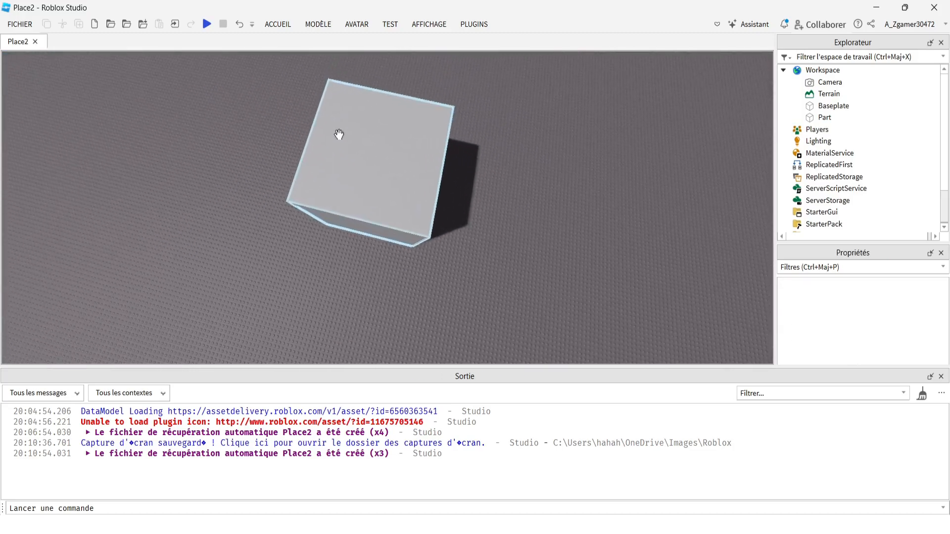
left_click(339, 135)
right_click_drag(401, 112, 432, 116)
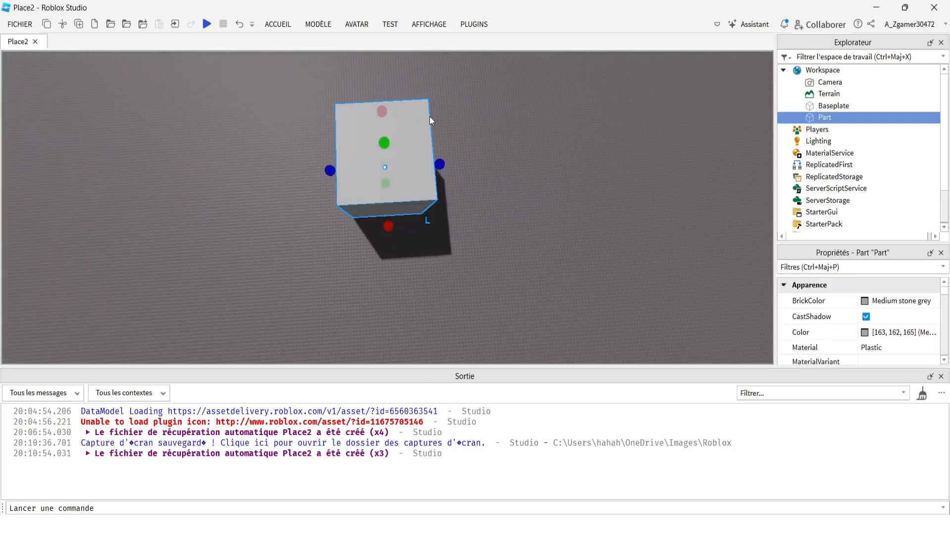
scroll(460, 177, "up", 1)
left_click_drag(446, 161, 446, 161)
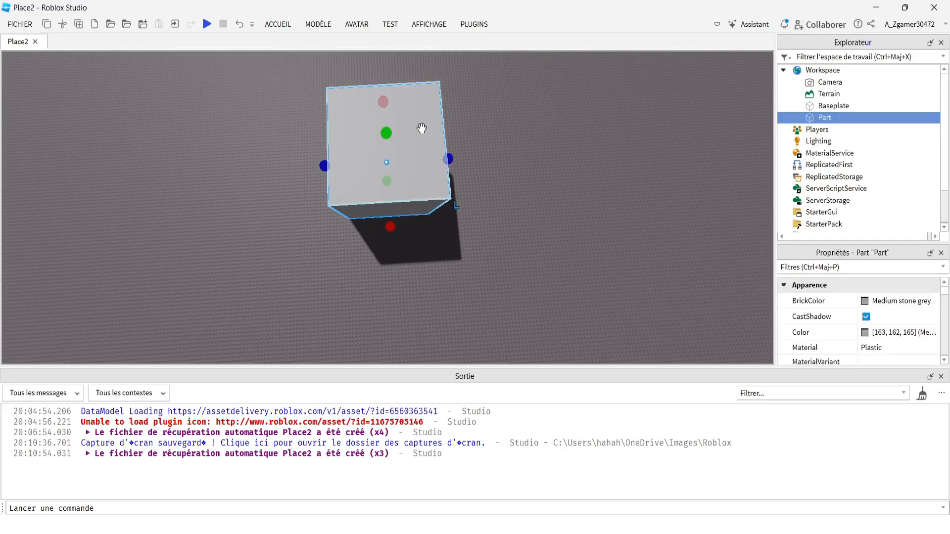
scroll(456, 97, "up", 2)
right_click_drag(520, 131, 518, 142)
key("Delete")
key("s")
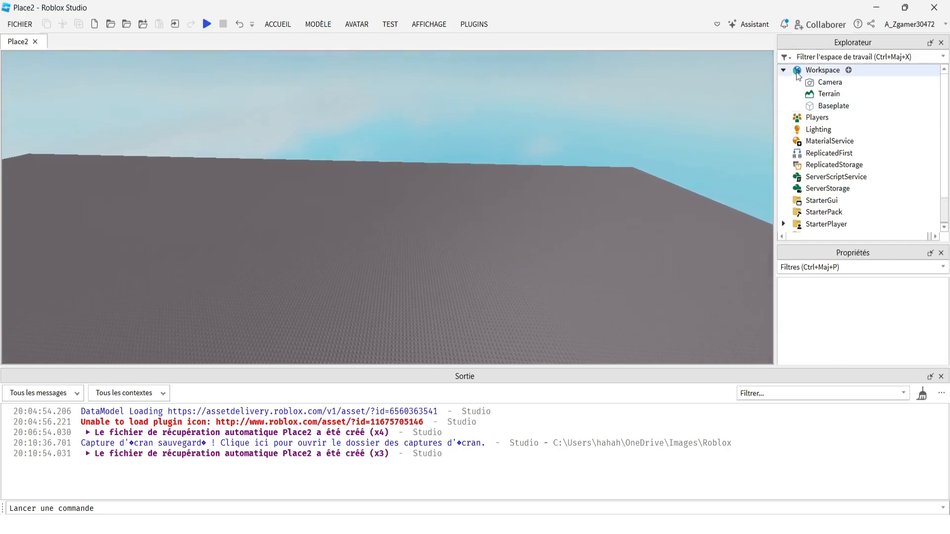
- Insert a MeshPart into the Workspace and focus the camera on it
left_click(784, 70)
left_click(784, 70)
left_click(822, 70)
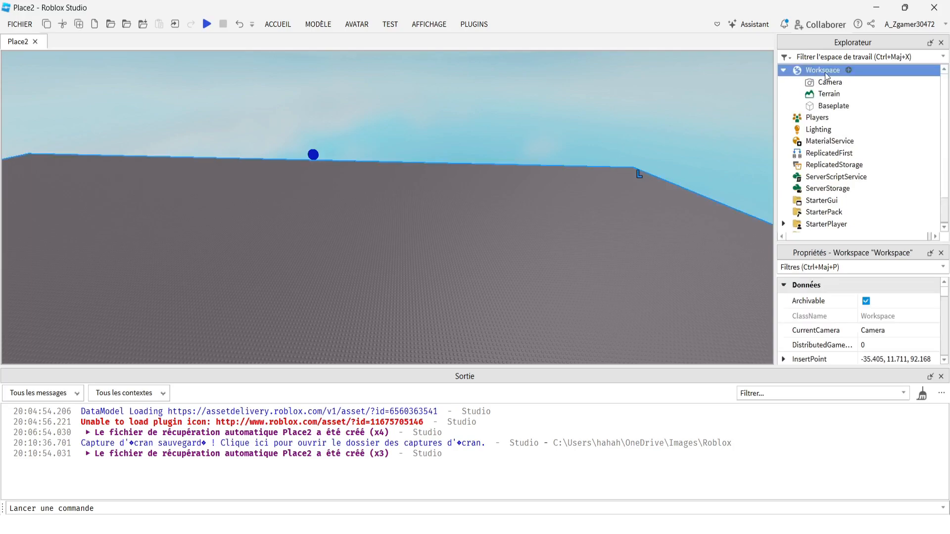
key("f")
left_click(848, 70)
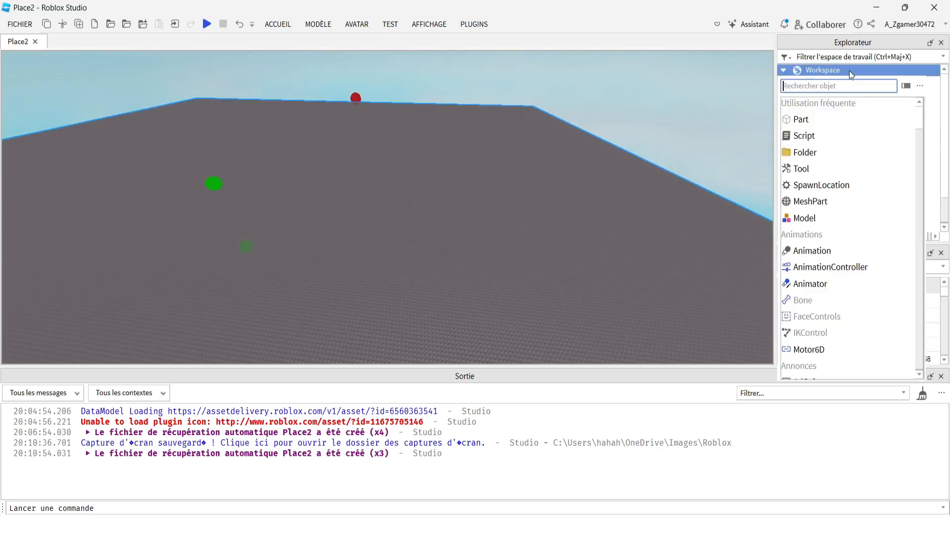
left_click(811, 202)
key("f")
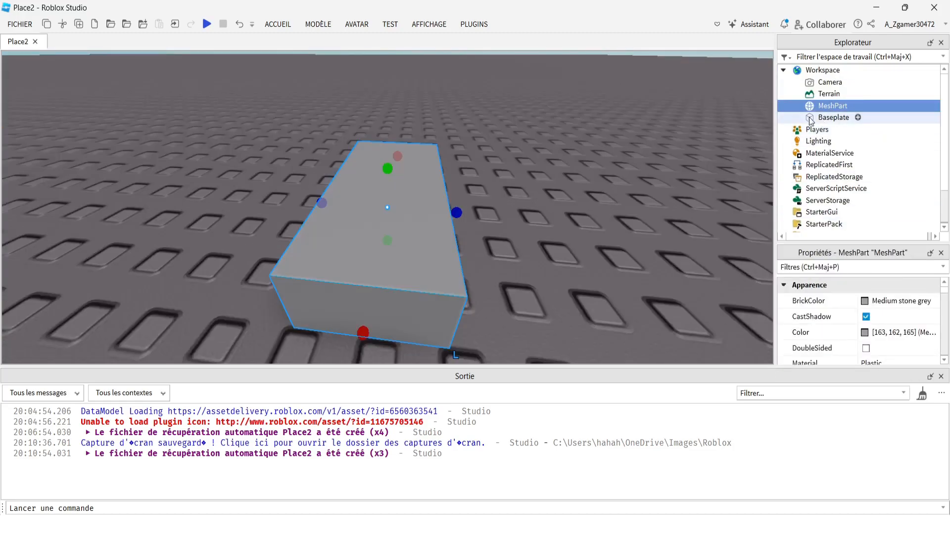
- Delete the MeshPart from the Workspace without adding any other object to it
left_click(848, 70)
scroll(816, 130, "down", 1)
scroll(816, 129, "up", 1)
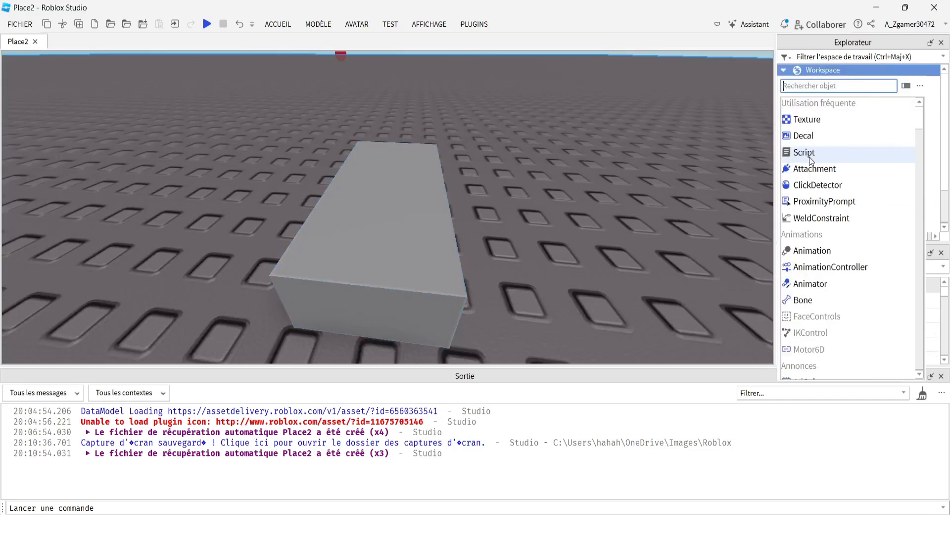
left_click(823, 73)
left_click(815, 105)
key("Delete")
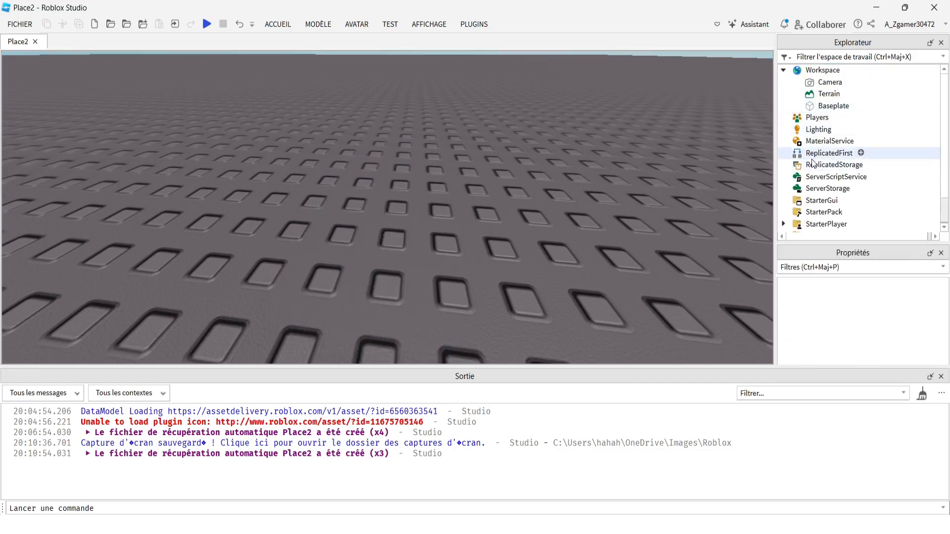
- Insert a ScreenGui into StarterGui
scroll(817, 188, "down", 1)
left_click(812, 179)
left_click(817, 156)
left_click(816, 168)
left_click(844, 168)
left_click(836, 144)
left_click(830, 168)
left_click(845, 171)
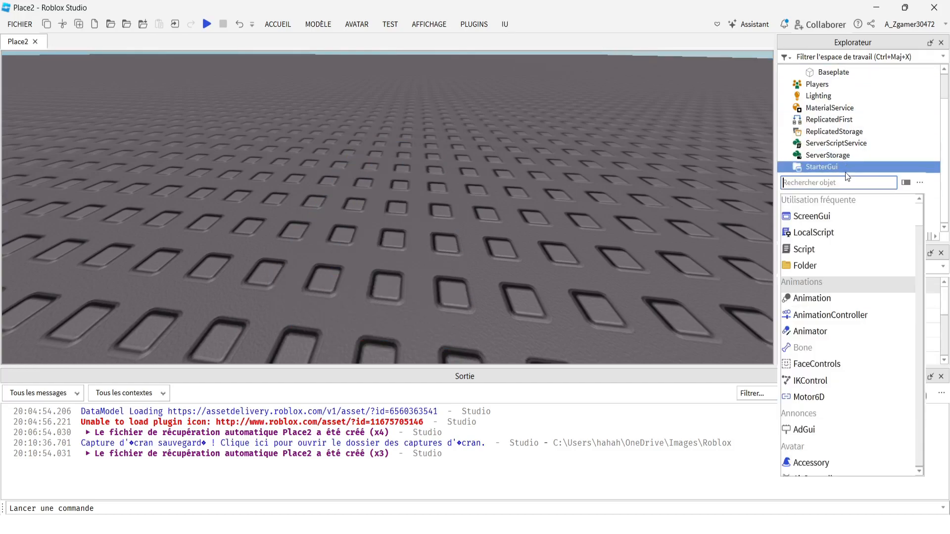
left_click(845, 216)
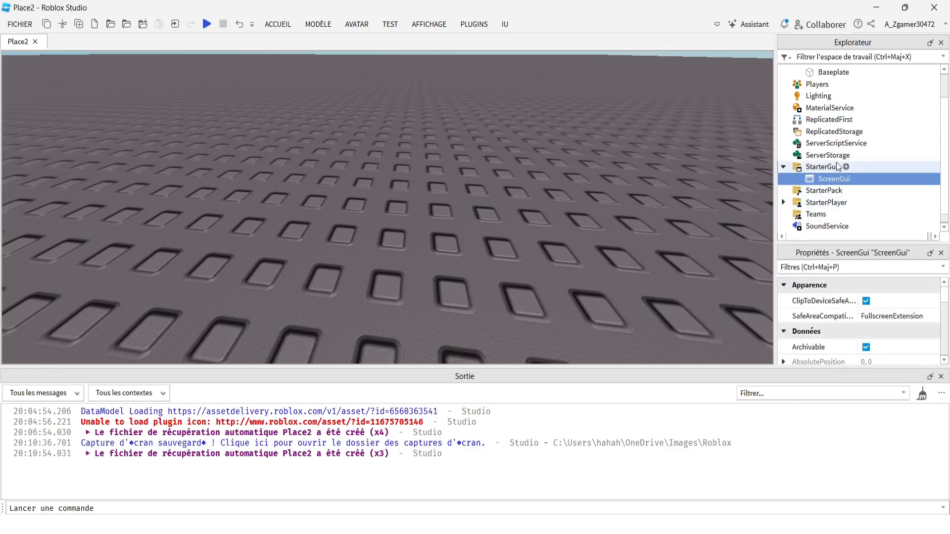
- Find ScreenGui by searching the StarterGui object list for "screen" and insert a second one
left_click(837, 167)
scroll(832, 168, "up", 1)
scroll(831, 170, "down", 1)
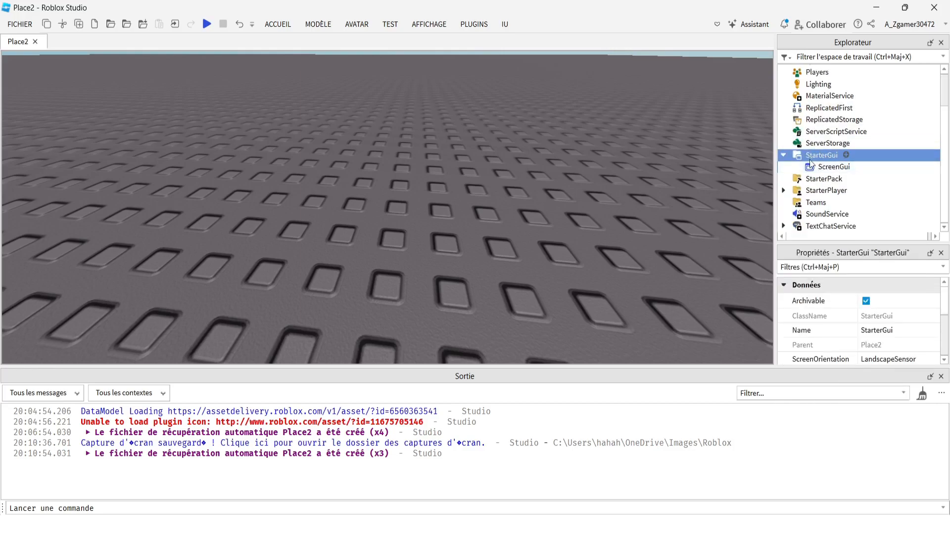
left_click(846, 155)
left_click(845, 155)
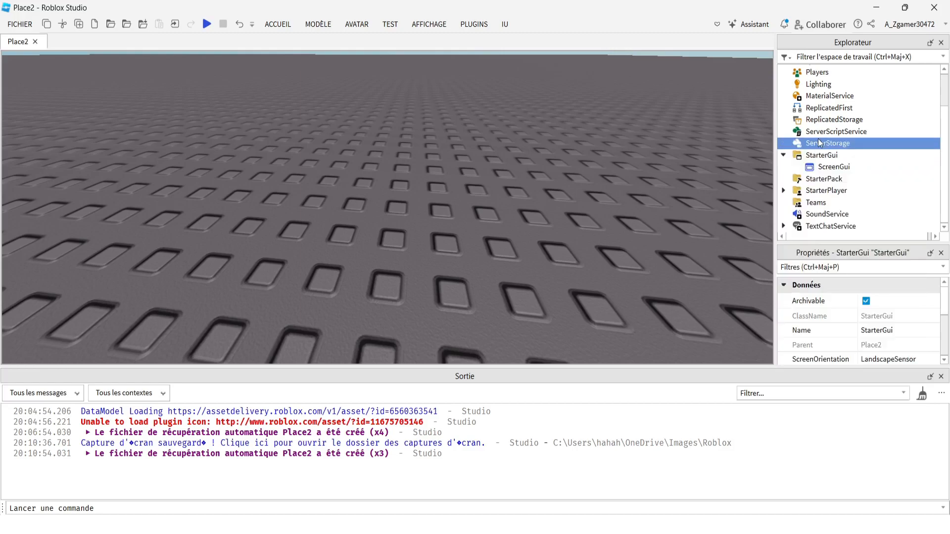
left_click(831, 168)
left_click(845, 155)
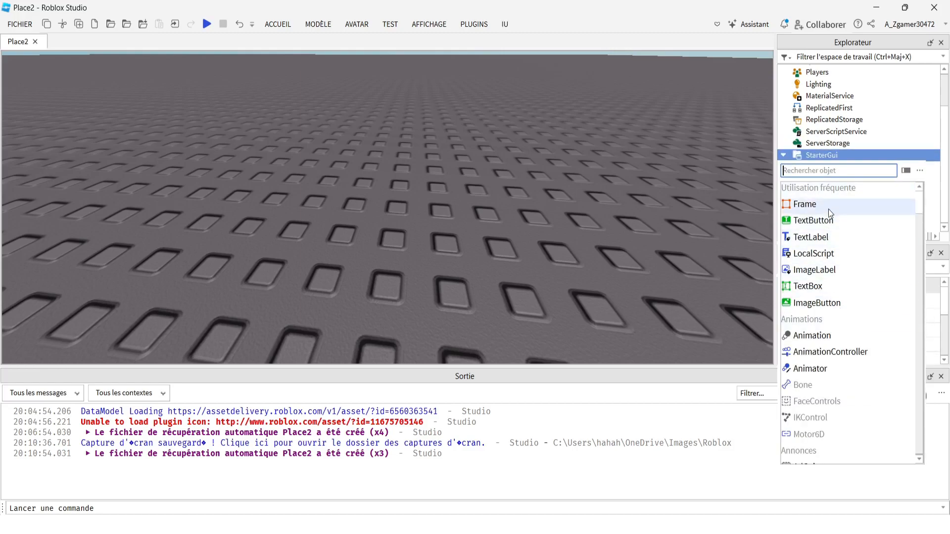
type("sx")
key("BackSpace")
key("BackSpace")
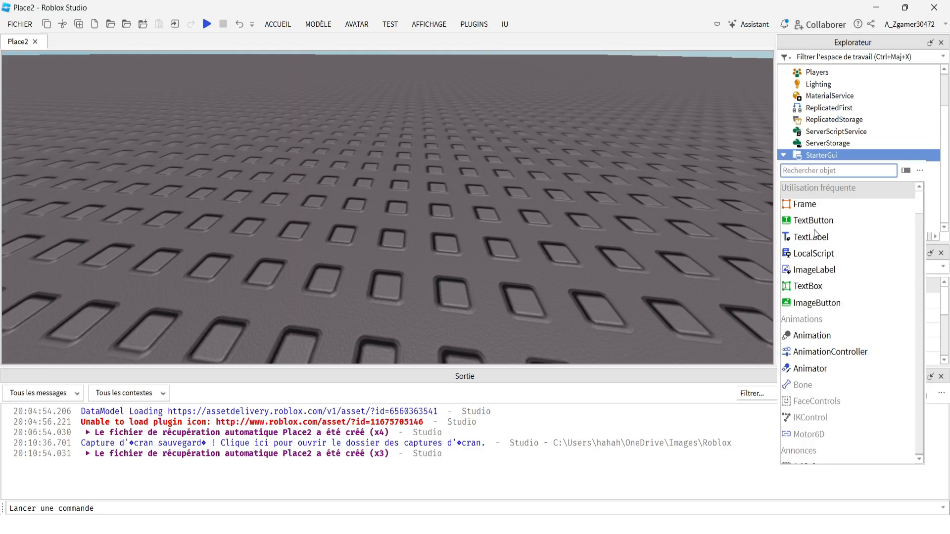
type("sc")
key("BackSpace")
key("BackSpace")
key("BackSpace")
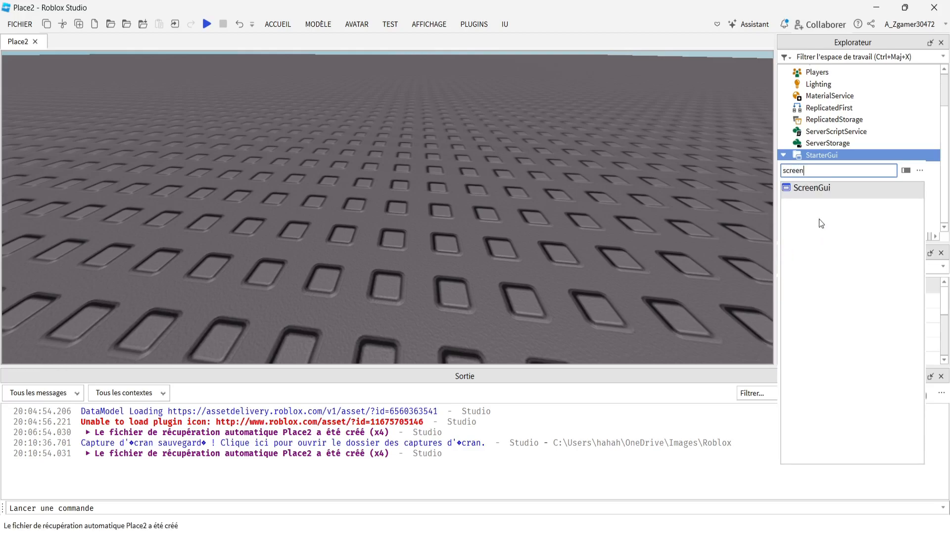
key("Return")
- Delete the duplicate ScreenGui from StarterGui
left_click(821, 156)
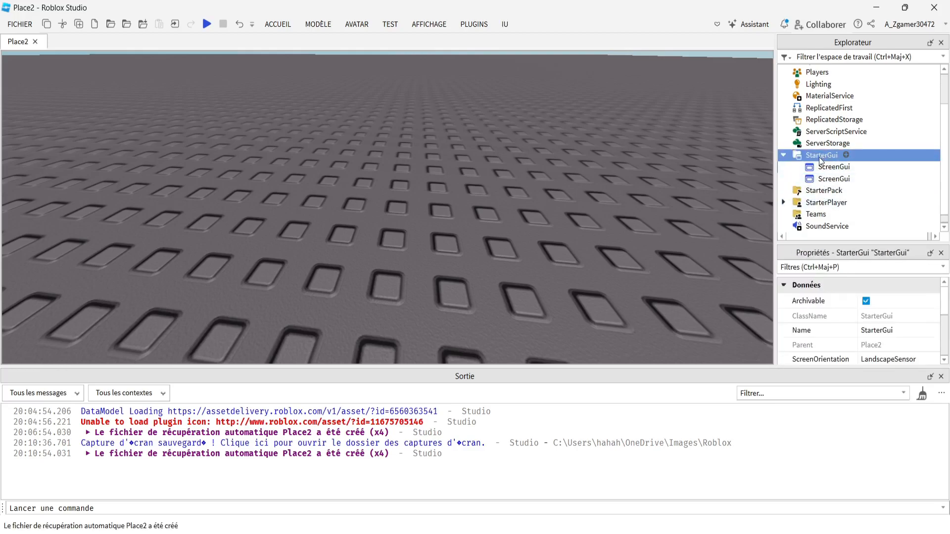
left_click(830, 178)
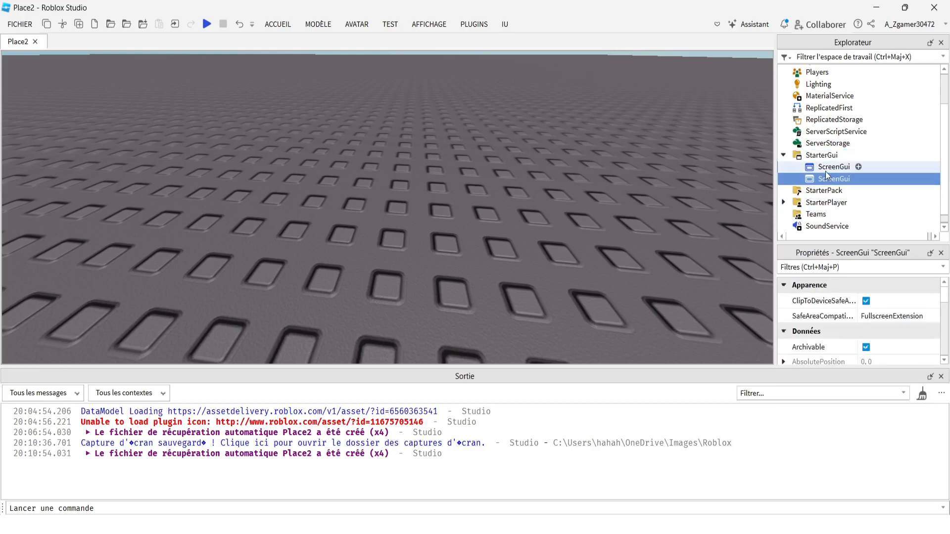
key("Delete")
- Insert a Frame into the remaining ScreenGui and select it
left_click(832, 168)
right_click_drag(681, 196, 682, 197)
scroll(682, 197, "down", 3)
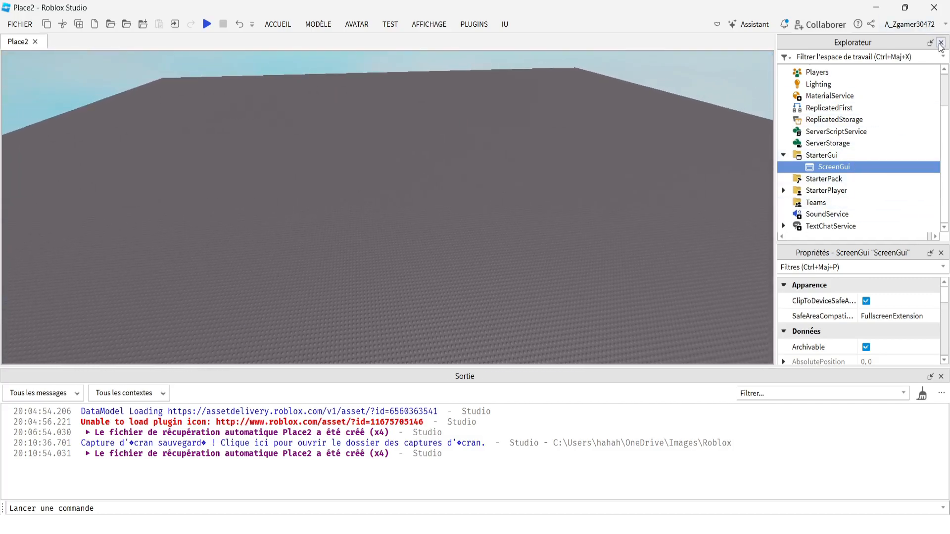
left_click(859, 166)
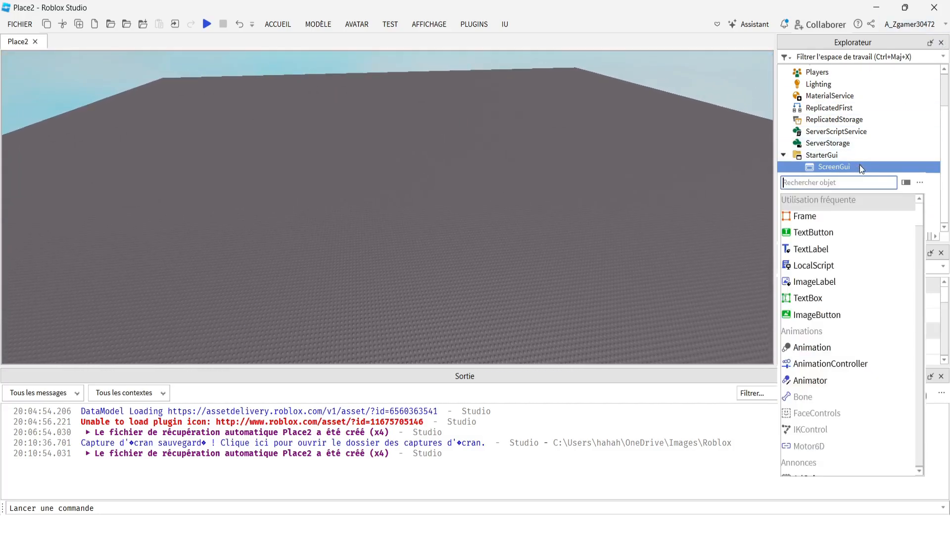
left_click(805, 216)
mouse_move(35, 94)
left_mouse_down()
mouse_move(391, 198)
mouse_move(230, 182)
mouse_move(313, 246)
mouse_move(421, 240)
mouse_move(423, 257)
mouse_move(70, 95)
mouse_move(13, 93)
mouse_move(36, 91)
left_mouse_up()
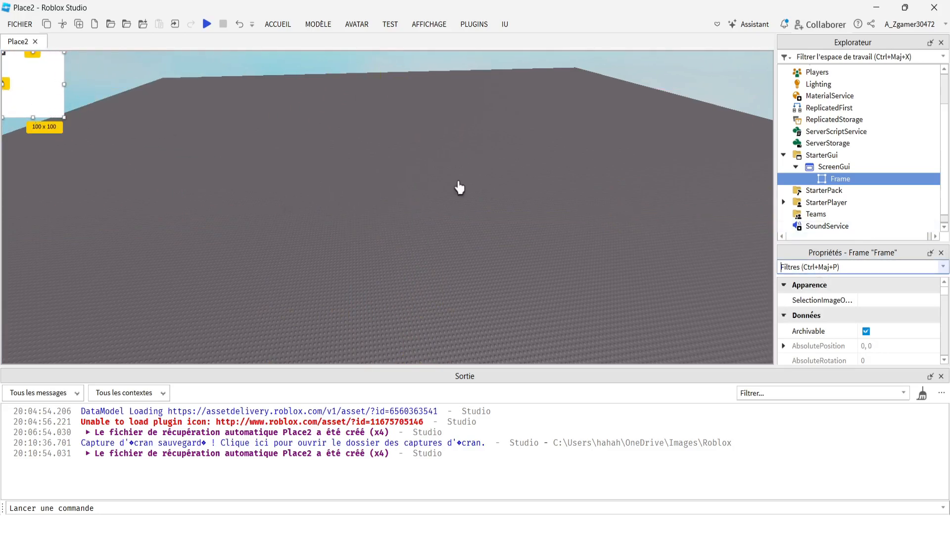
left_click(471, 187)
left_click(836, 179)
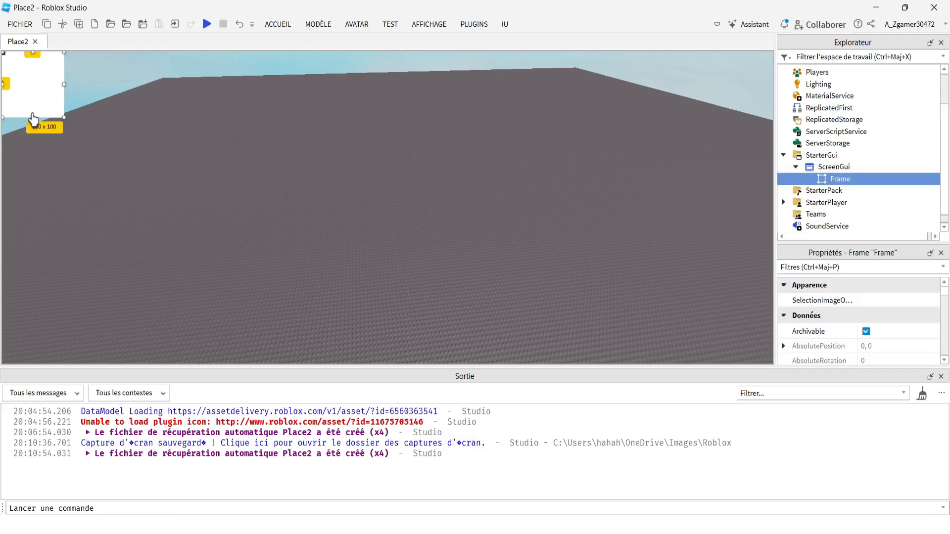
- Stretch the Frame across the whole viewport, and reduce it to about 436 x 287
left_click_drag(32, 117, 32, 369)
left_click_drag(65, 208, 777, 210)
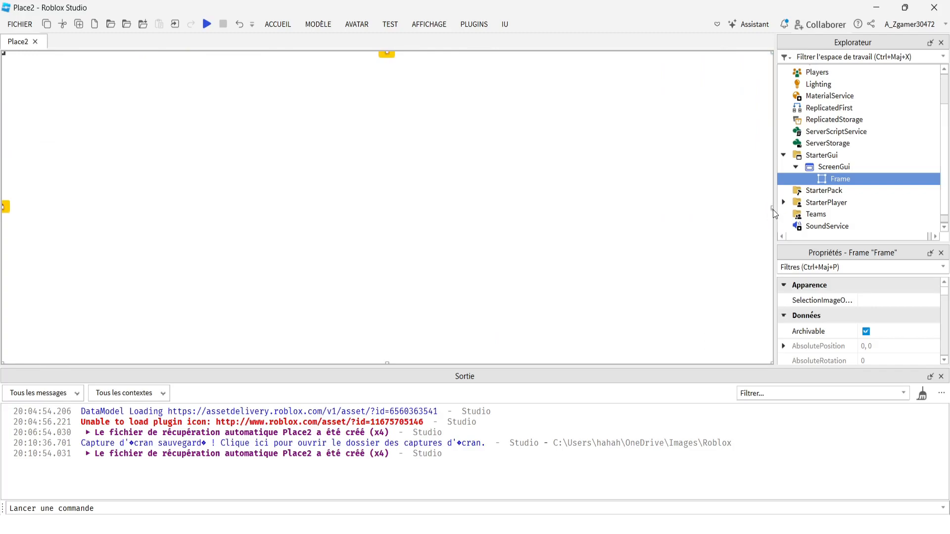
left_click_drag(772, 207, 392, 208)
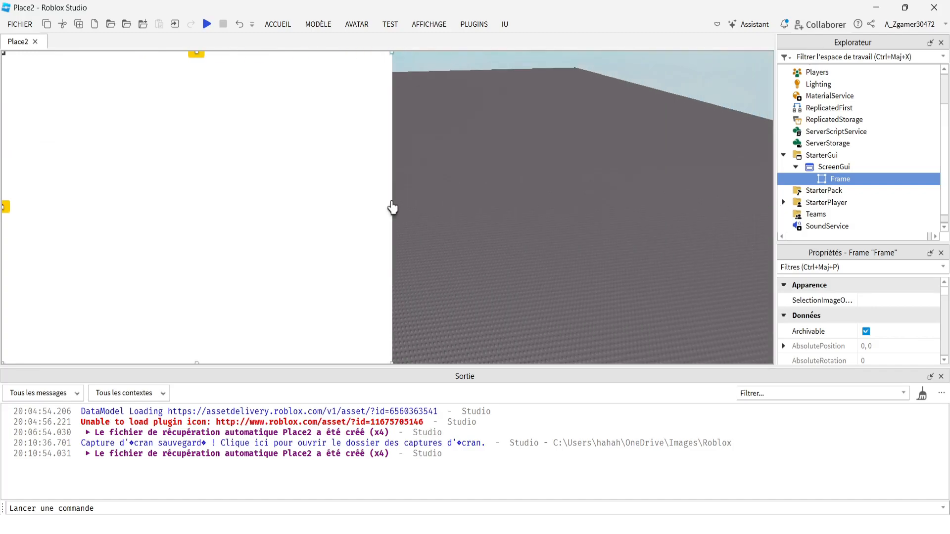
left_click_drag(197, 362, 212, 240)
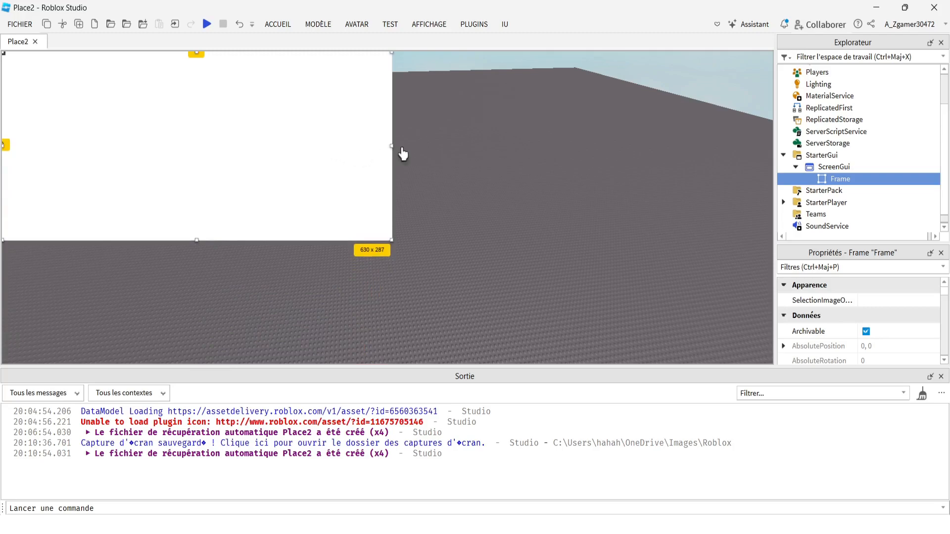
left_click_drag(395, 153, 263, 148)
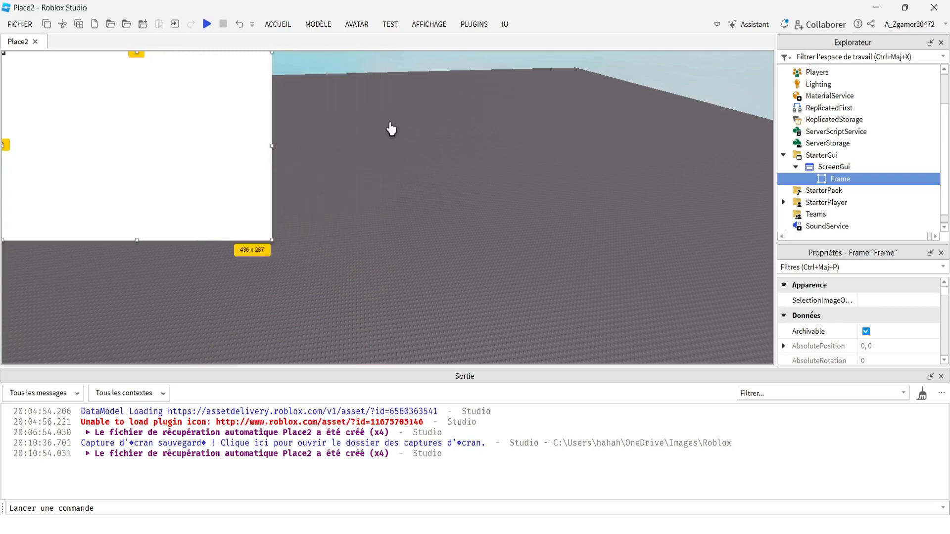
- Insert a TextLabel inside the Frame
left_click(844, 168)
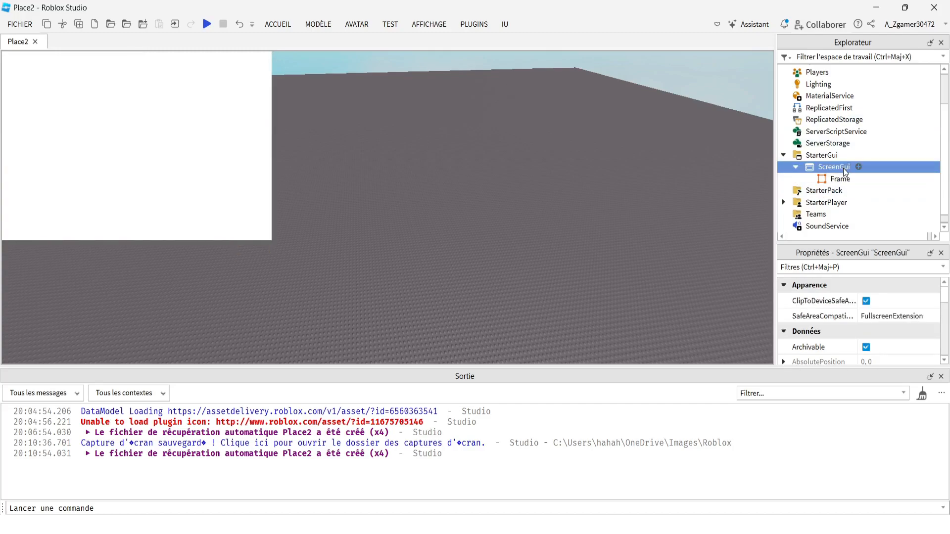
mouse_move(560, 224)
right_mouse_down()
mouse_move(550, 231)
mouse_move(554, 220)
right_mouse_up()
left_click(836, 181)
right_click_drag(480, 180, 473, 185)
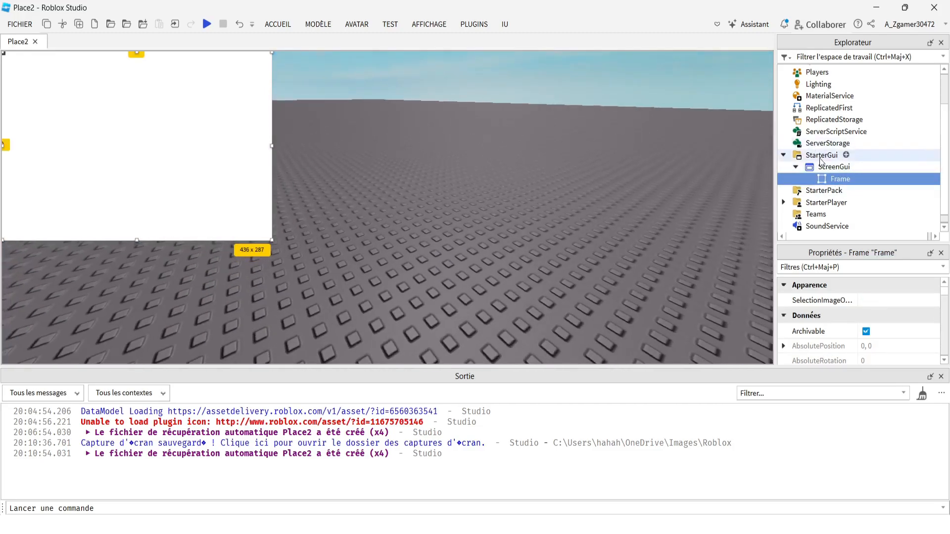
left_click(858, 179)
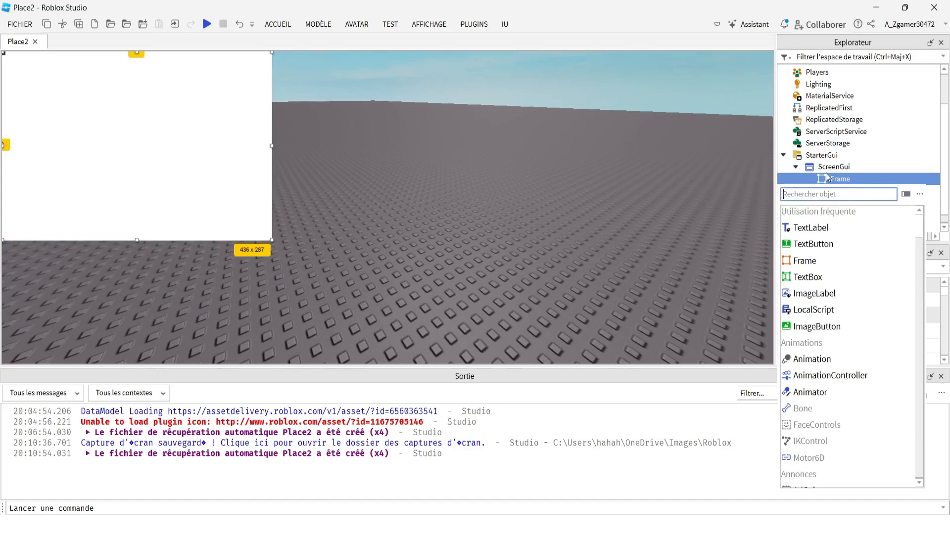
left_click(797, 231)
- Move the TextLabel out of the Frame's white area to the middle of the viewport and set its text to "MyLabel"
left_click_drag(64, 67, 470, 187)
double_click(470, 187)
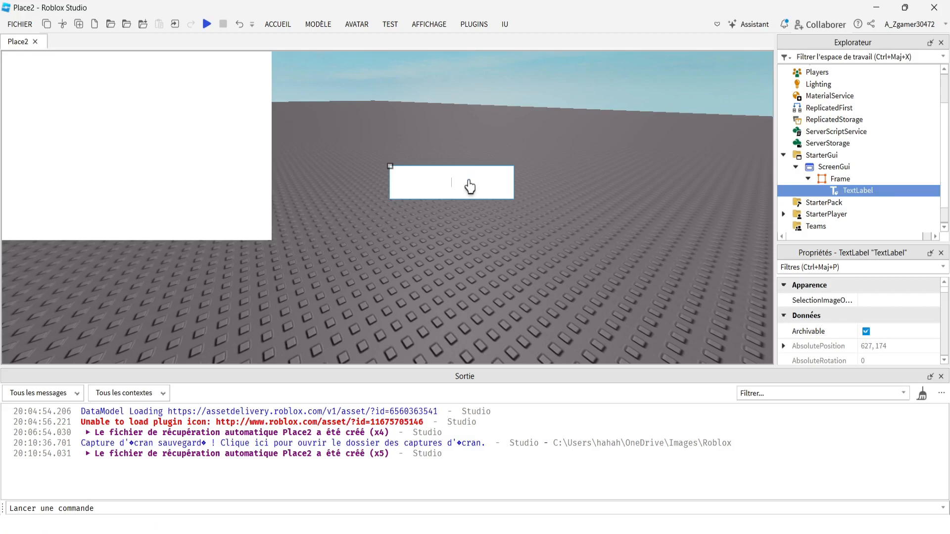
type("l")
key("Return")
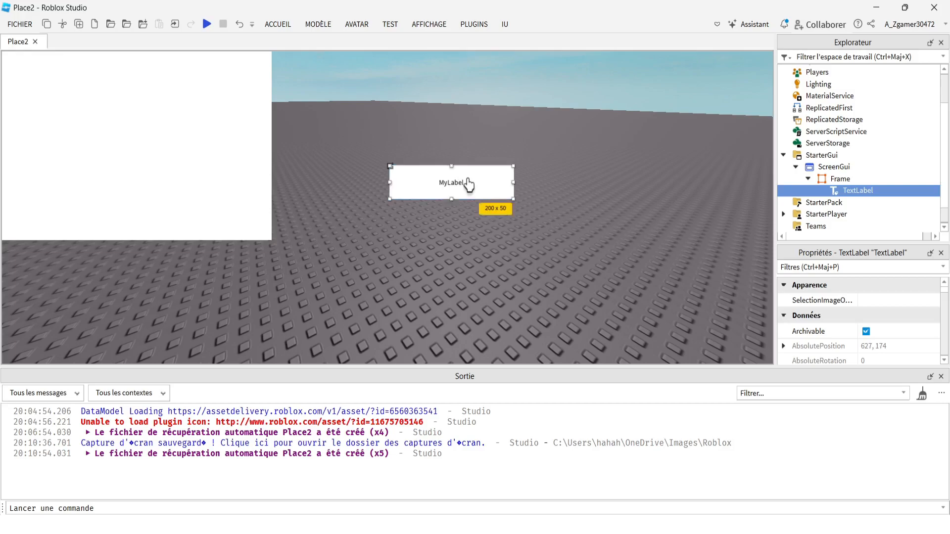
- Insert a TextButton inside the Frame, place it above MyLabel and set its text to "MyButton"
left_click(841, 179)
left_click(860, 179)
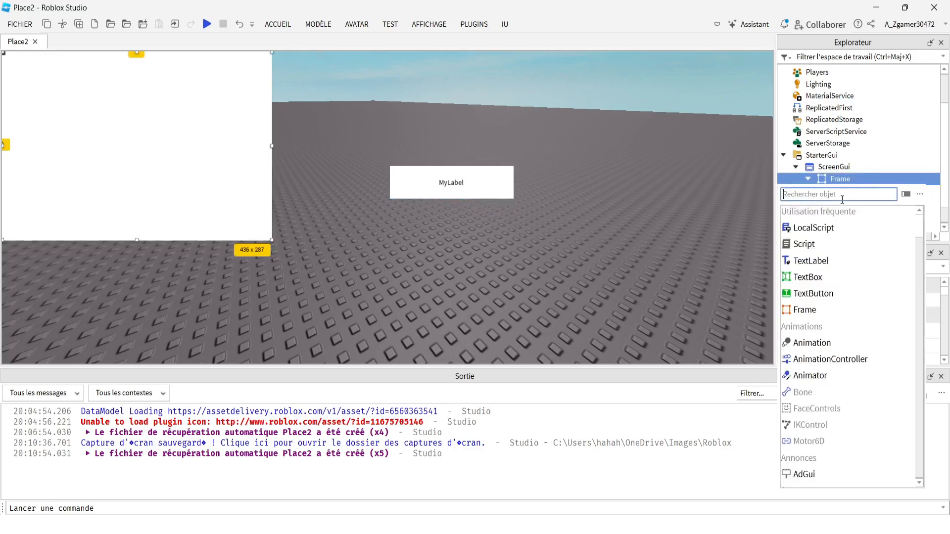
left_click(808, 296)
left_click_drag(49, 79, 482, 128)
double_click(513, 139)
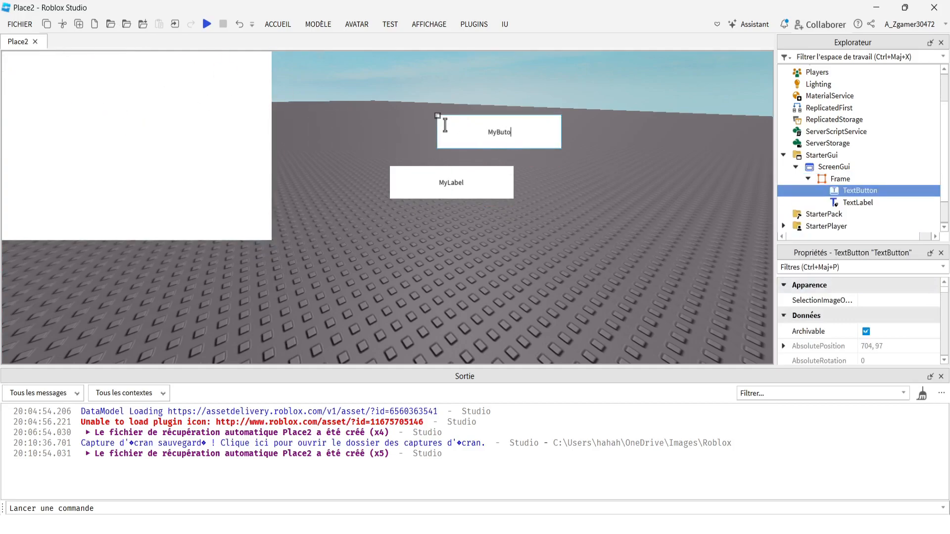
key("Return")
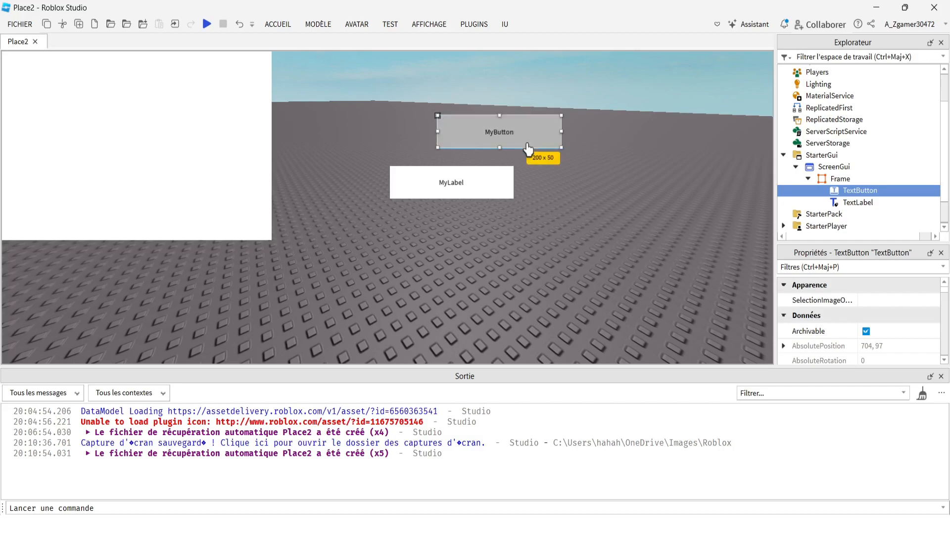
- Insert an ImageLabel inside the Frame and place it just below the right end of MyLabel
left_click(859, 179)
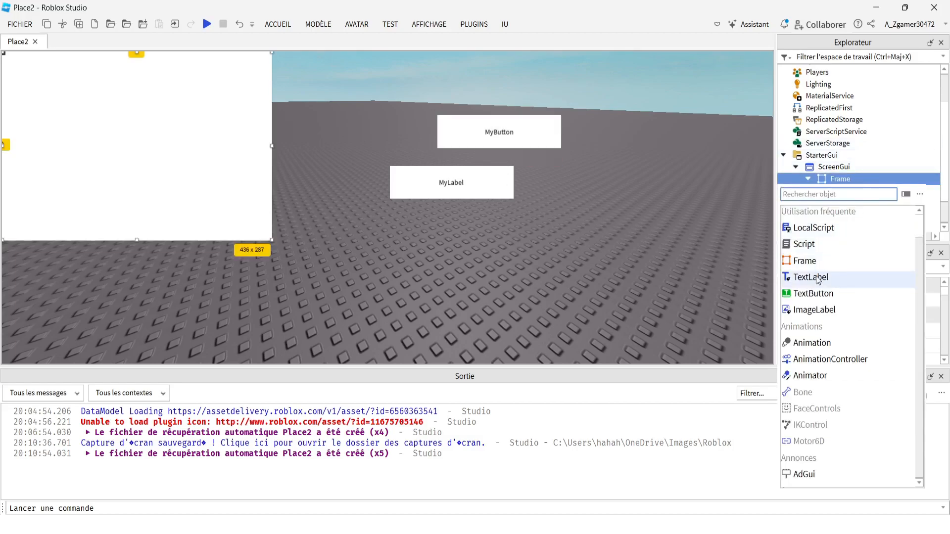
left_click(819, 310)
left_click_drag(57, 112, 565, 265)
scroll(850, 205, "down", 2)
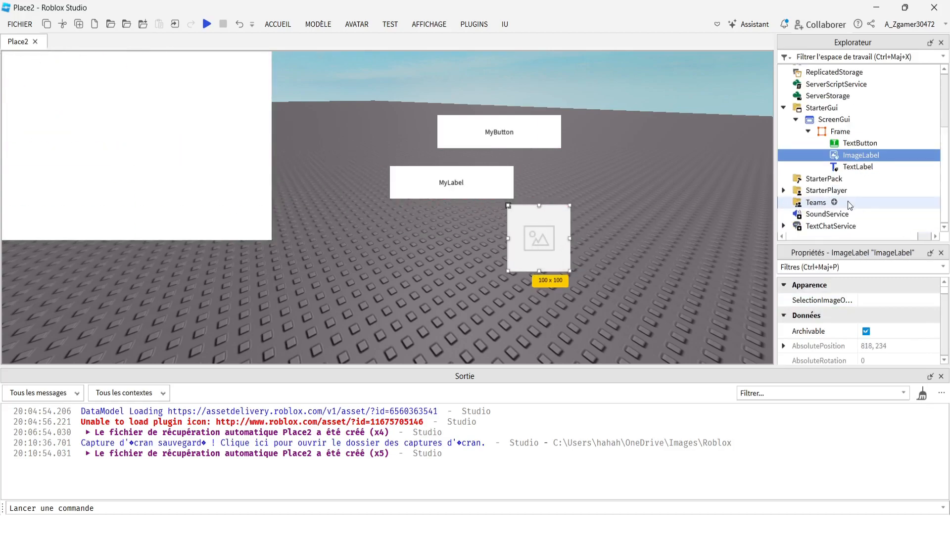
- Insert a TextBox inside the Frame and place it below the other elements near the viewport's lower edge
left_click(859, 131)
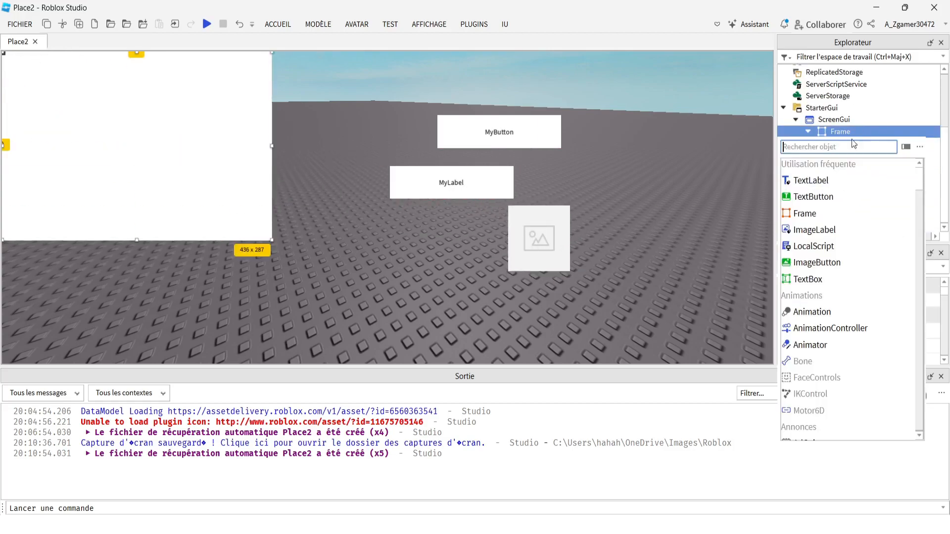
scroll(817, 248, "down", 1)
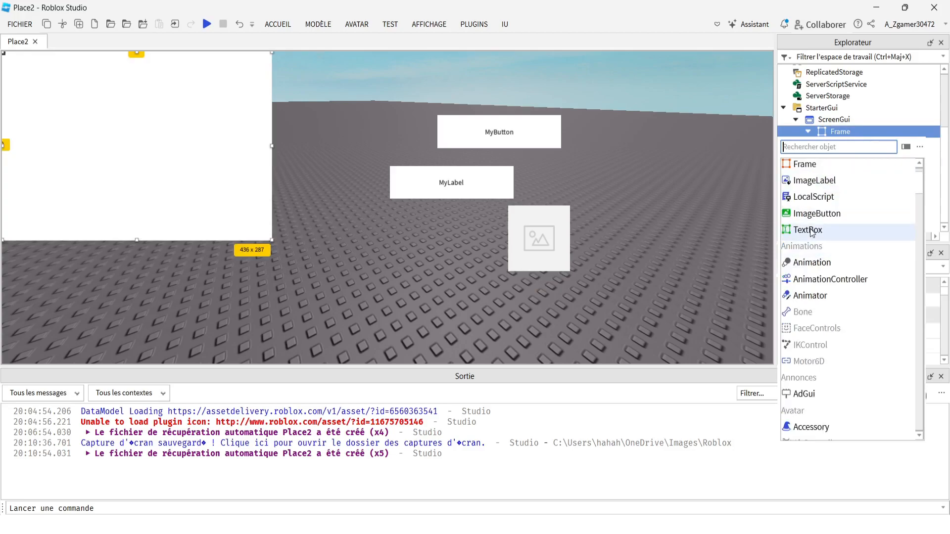
left_click(811, 231)
left_click_drag(66, 74, 445, 321)
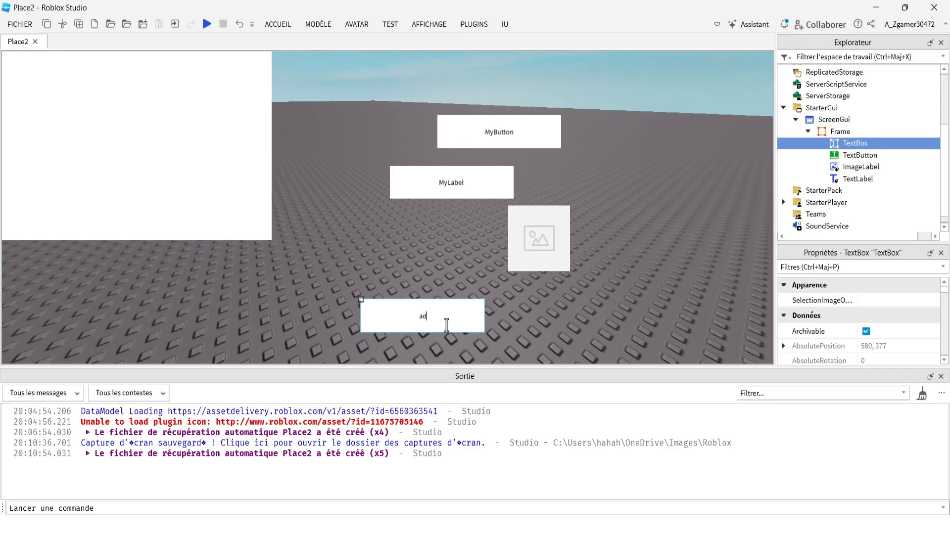
- Try out text entry in the TextBox with random letters, finishing with "LGVN SDKLAENJBHS"
type("a cjakndbh")
key("Return")
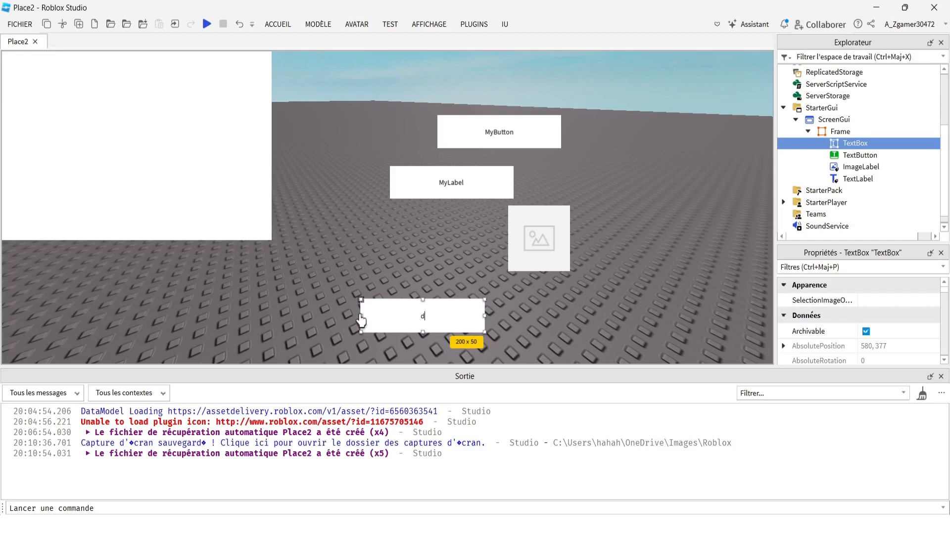
type("hwjaiKDMija")
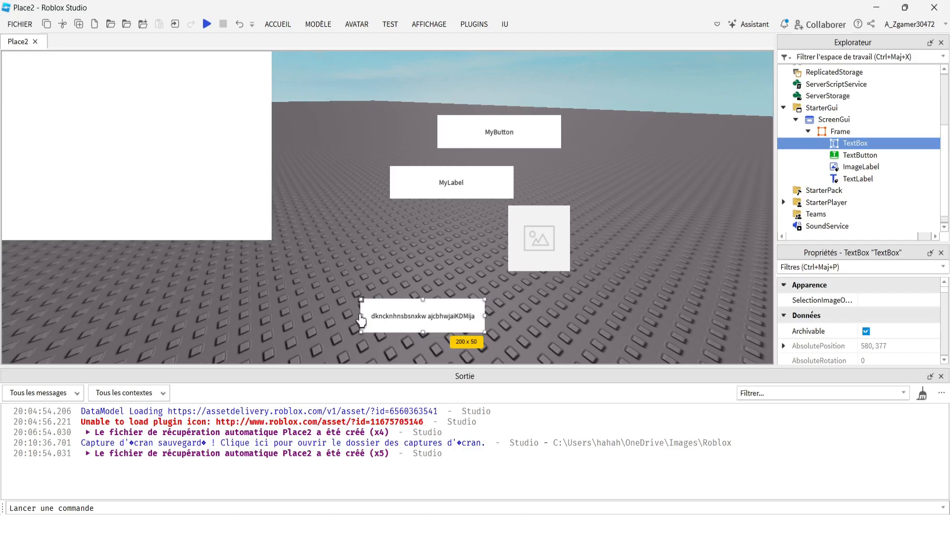
left_click(399, 265)
left_click(432, 315)
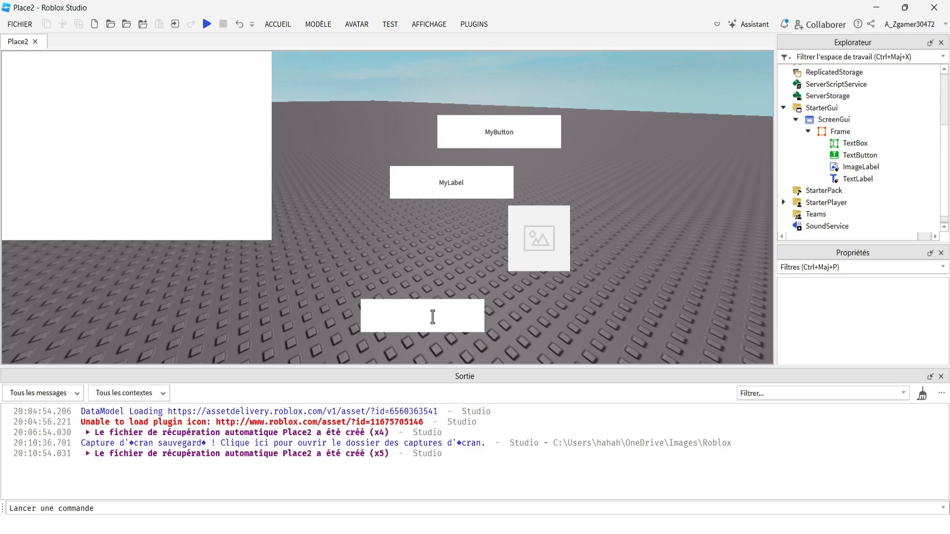
type("hfdbuevhjxnksmZSNB BVNKXK")
left_click(464, 322)
type("LGVN SDKLAENJBHS")
- Insert an ImageButton inside the Frame and place it below MyLabel, level with the ImageLabel
left_click(859, 131)
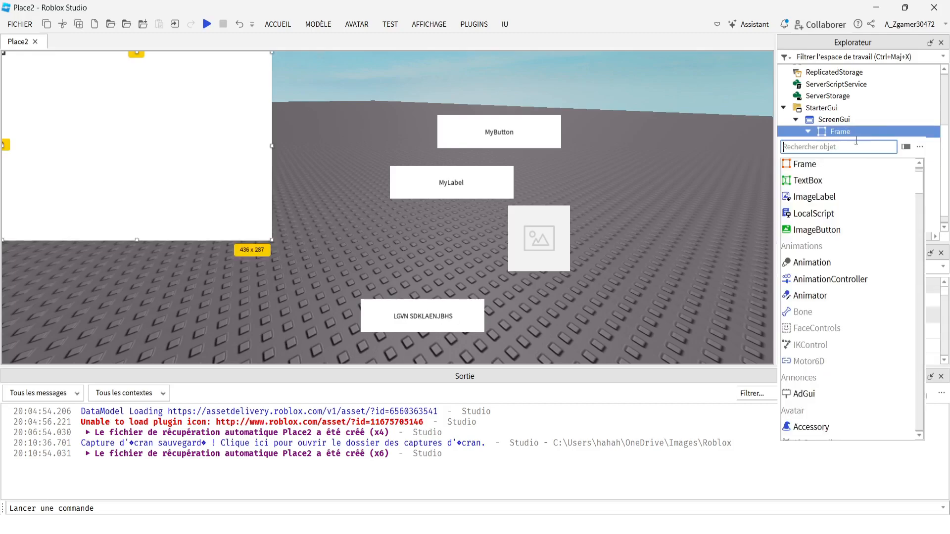
scroll(842, 217, "up", 1)
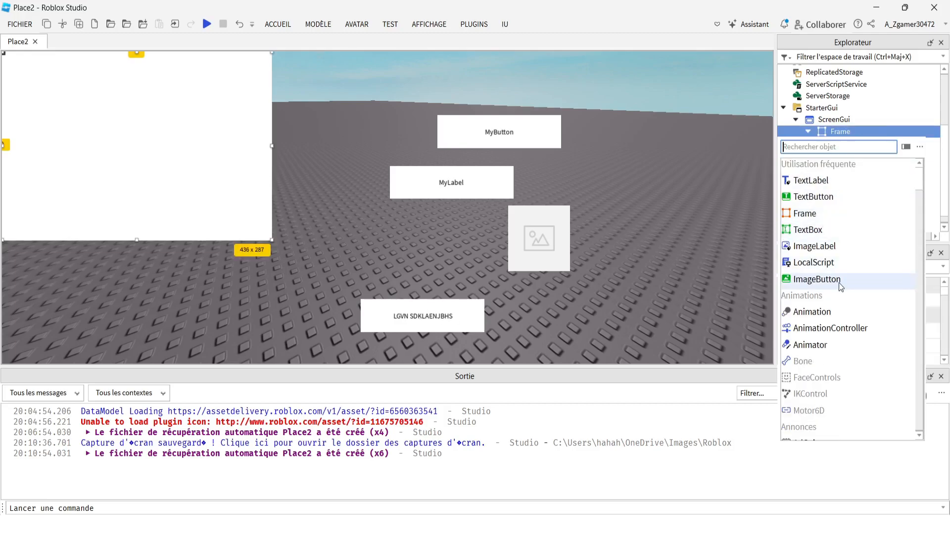
left_click(840, 280)
left_click_drag(37, 102, 373, 257)
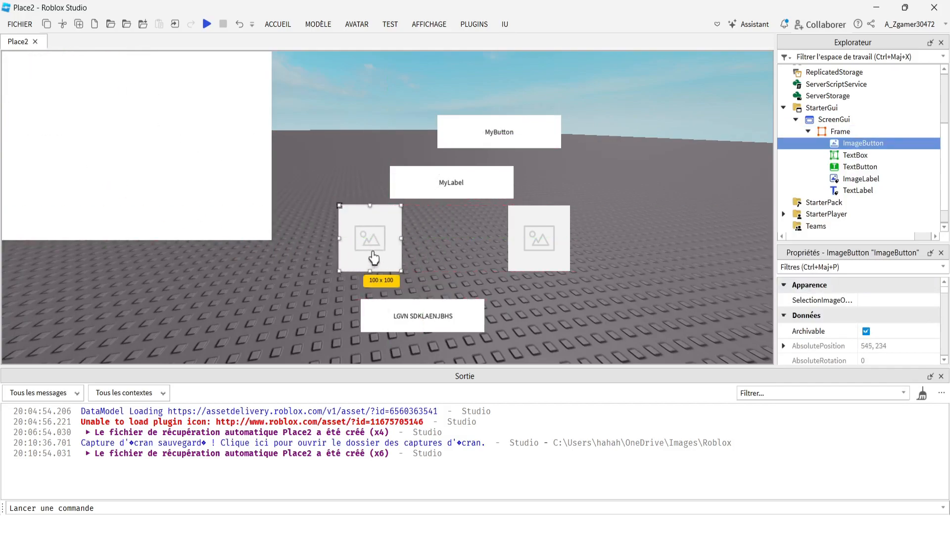
- Select the interface elements one after another and move the TextBox below the ImageLabel, further to the right
left_click(469, 195)
left_click(354, 242)
left_click(541, 246)
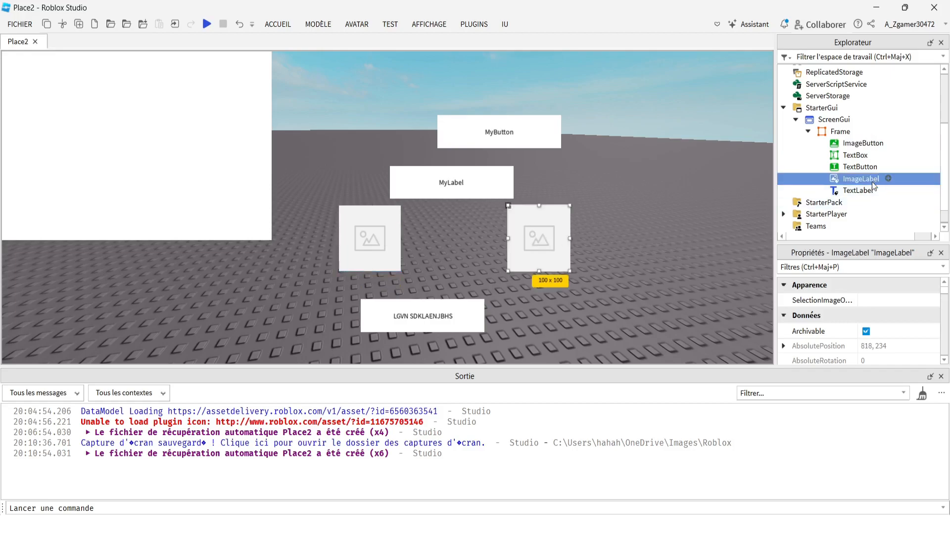
left_click(856, 191)
left_click(850, 184)
left_click_drag(441, 314, 602, 312)
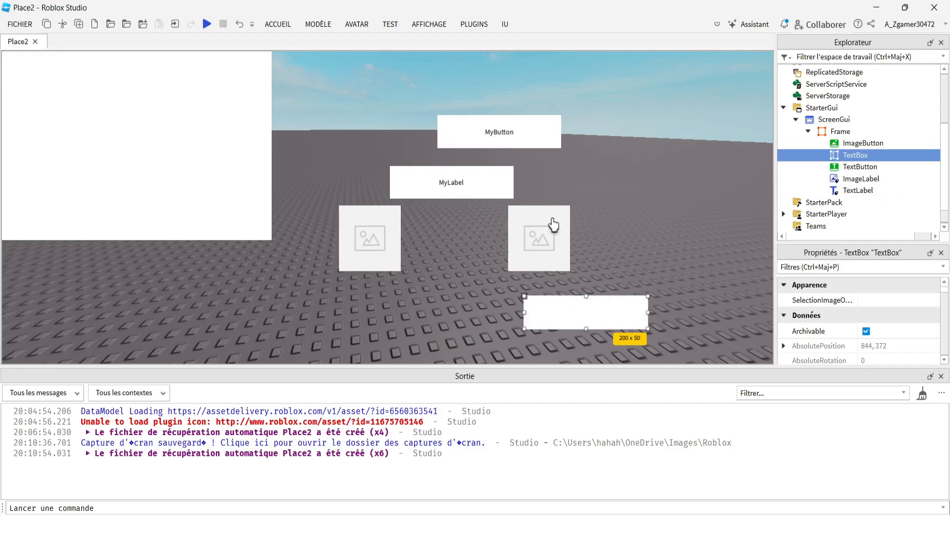
- Move all five elements out of the Frame directly into the ScreenGui and delete the Frame
left_click(841, 143)
left_click(850, 191, "shift")
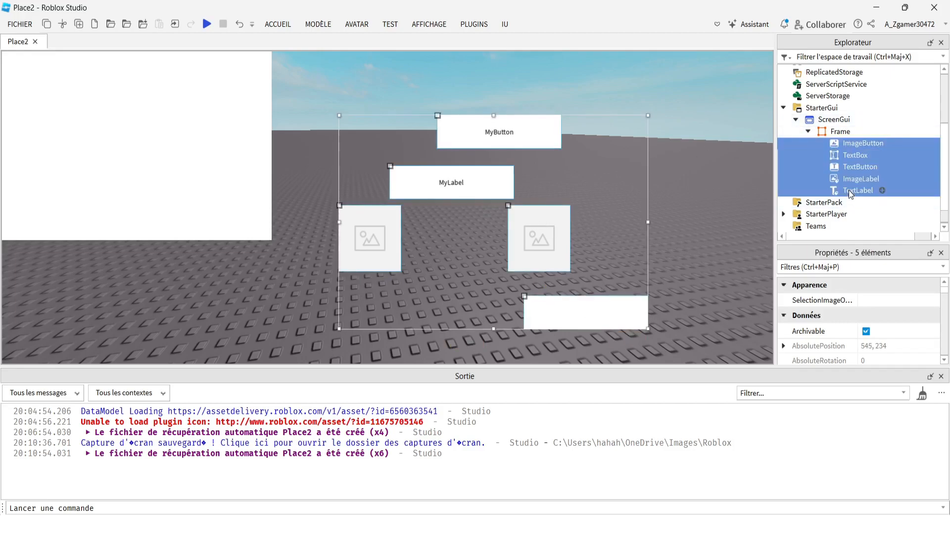
left_click_drag(844, 140, 828, 117)
left_click_drag(114, 136, 480, 242)
key("Delete")
- Delete the ImageButton, TextBox, TextButton, ImageLabel and TextLabel from the ScreenGui
left_click(859, 128)
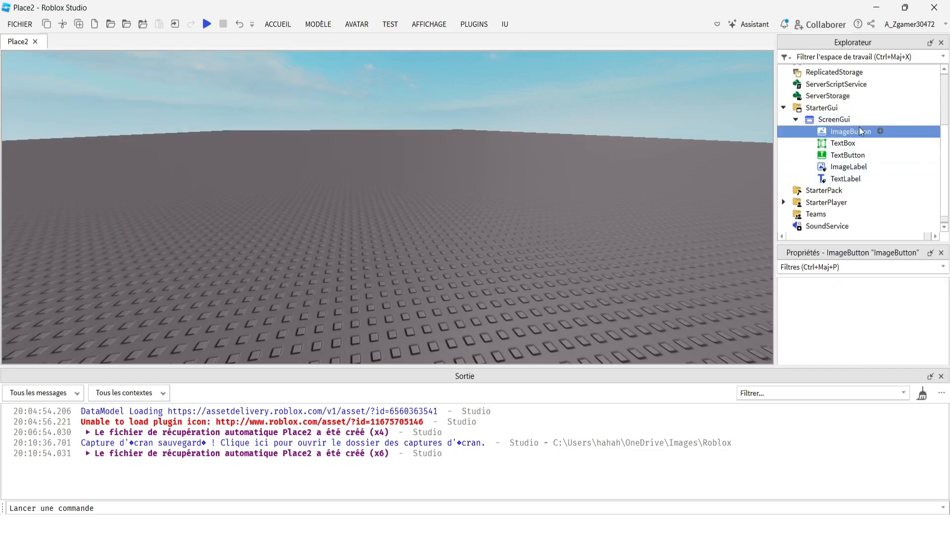
key("Delete")
left_click(857, 132)
key("Delete")
left_click(851, 143)
key("Delete")
left_click(852, 155)
key("Delete")
left_click(850, 166)
key("Delete")
- Insert a TextButton directly in the ScreenGui and place it in the upper middle of the viewport
left_click(858, 166)
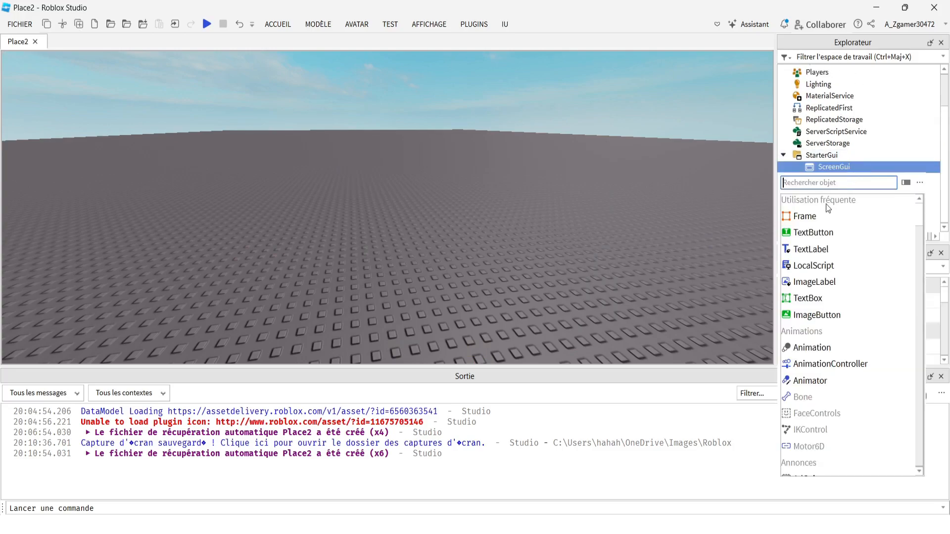
left_click(811, 232)
left_click_drag(87, 76, 443, 168)
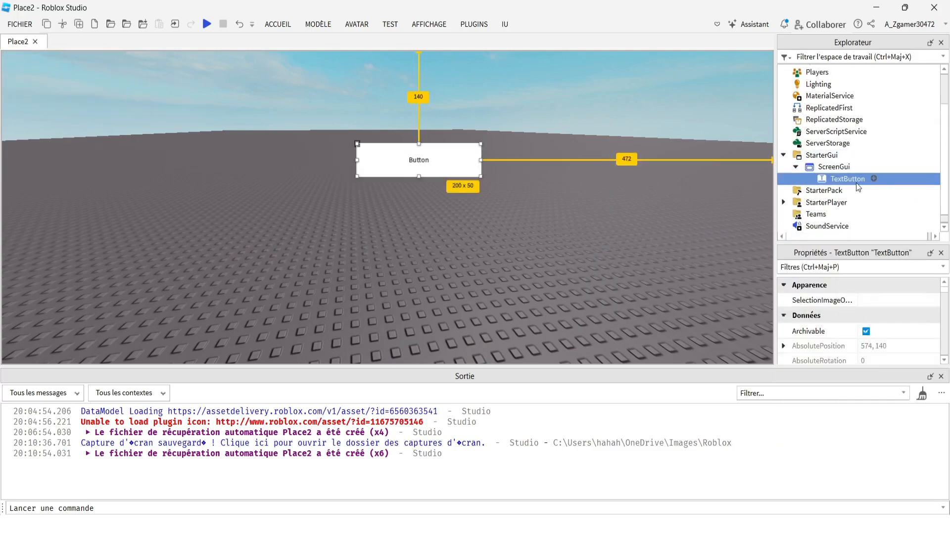
left_click(860, 167)
left_click(813, 216)
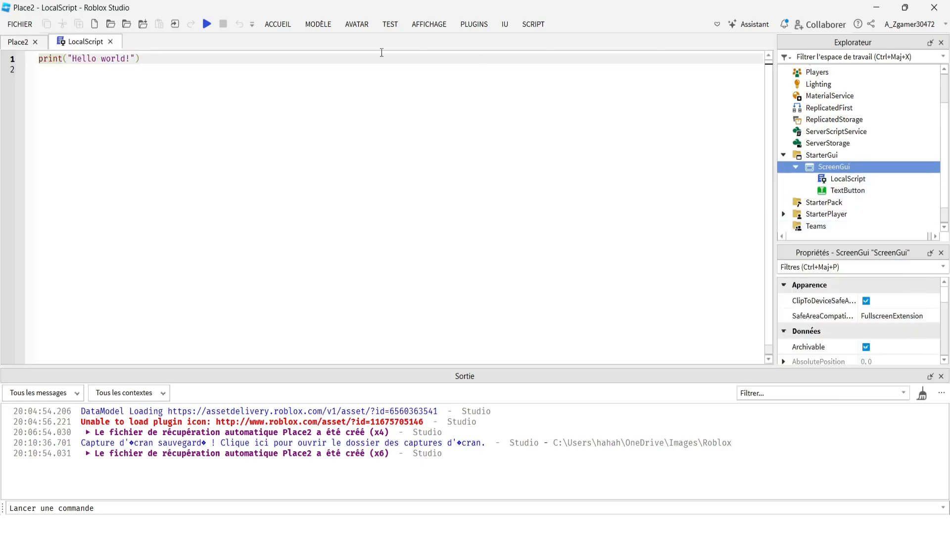
left_click(111, 41)
left_click(847, 178)
key("Delete")
- Insert a TextBox in the ScreenGui and place it below and to the left of the TextButton
left_click(858, 167)
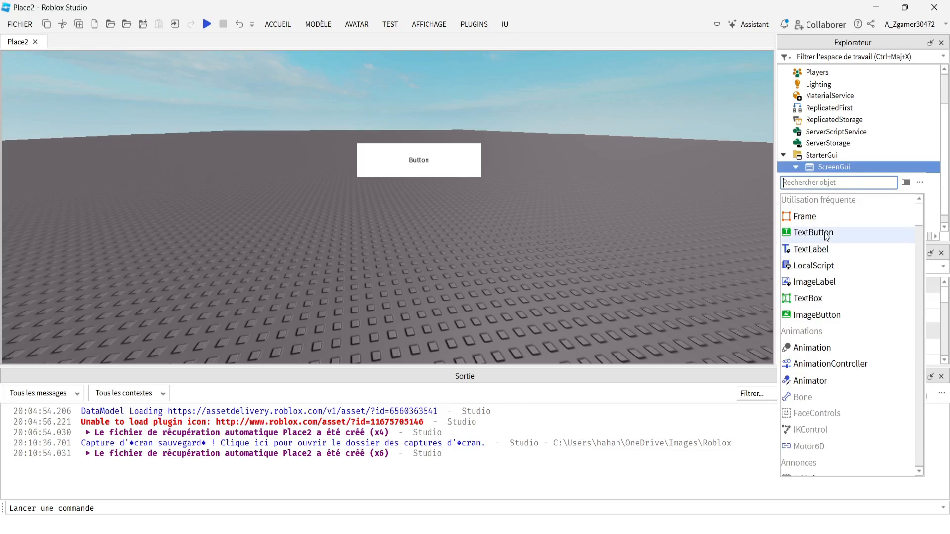
left_click(808, 299)
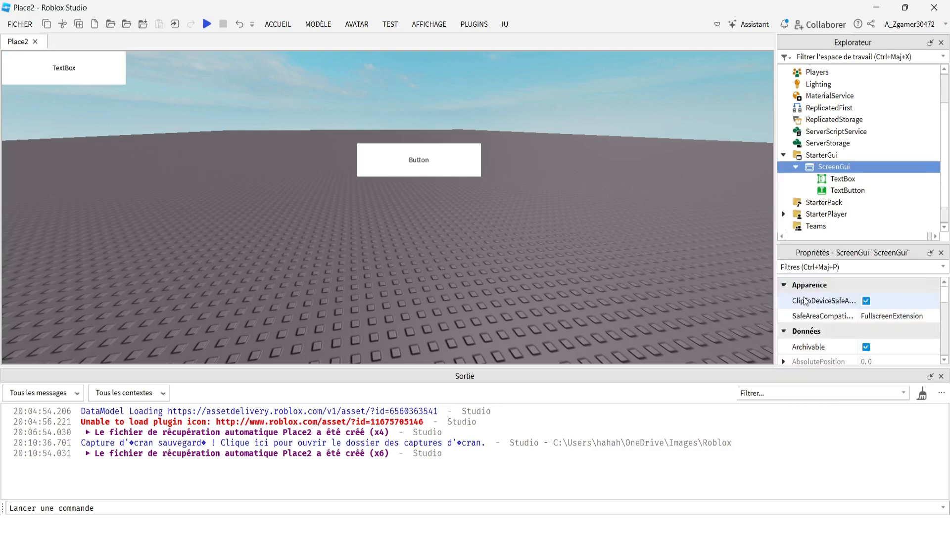
left_click_drag(70, 67, 292, 254)
left_click(700, 201)
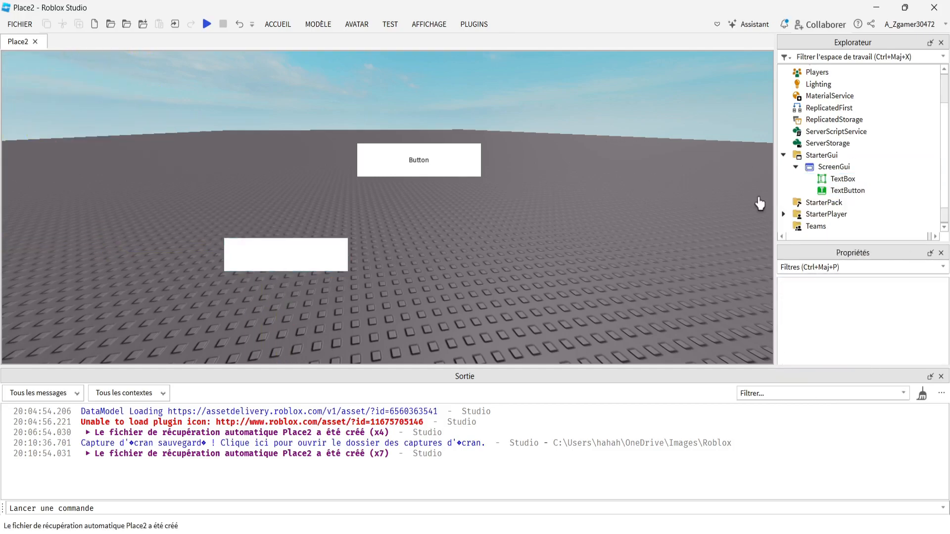
- Insert an ImageButton in the ScreenGui and place it to the left of the TextButton
left_click(859, 166)
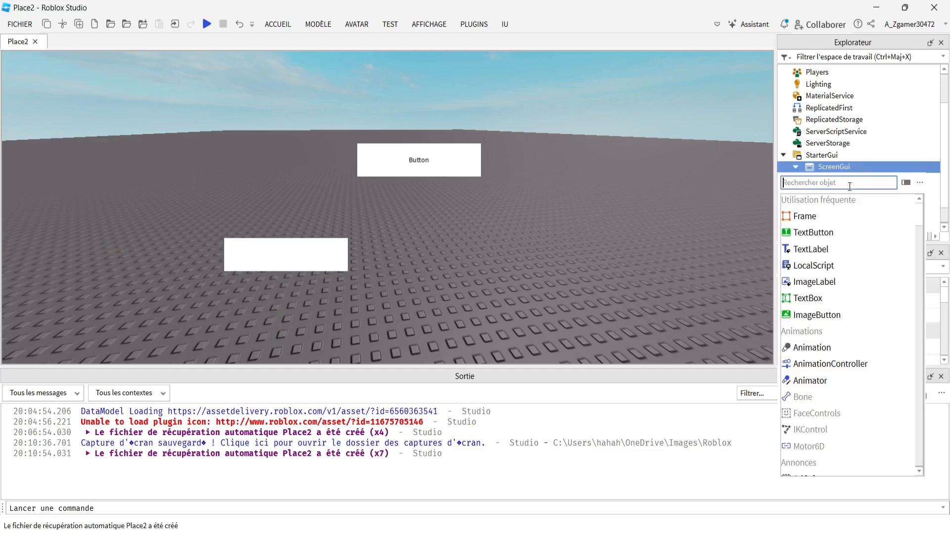
left_click(800, 314)
left_click_drag(32, 81, 228, 157)
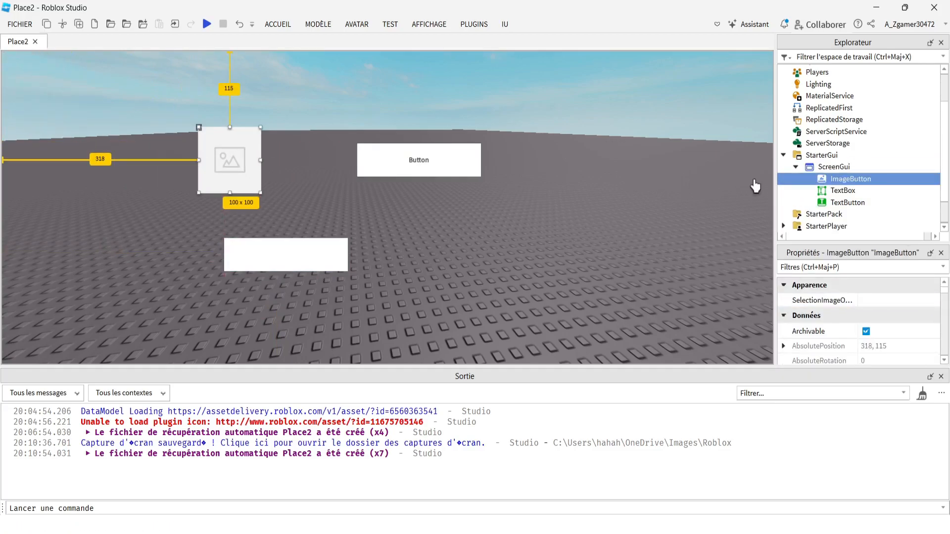
- Insert a TextLabel in the ScreenGui and place it near the viewport's left edge, slightly above the TextBox
left_click(860, 167)
left_click(836, 233)
left_click_drag(59, 70, 83, 222)
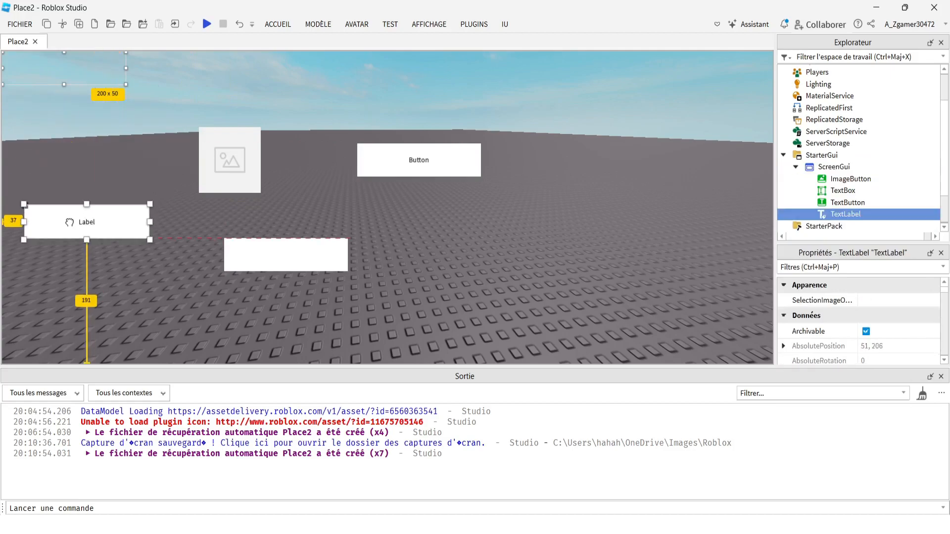
- Search the insertable objects for "IMAGE", add an ImageLabel to the ScreenGui and clear the selection
left_click(859, 167)
scroll(836, 250, "down", 2)
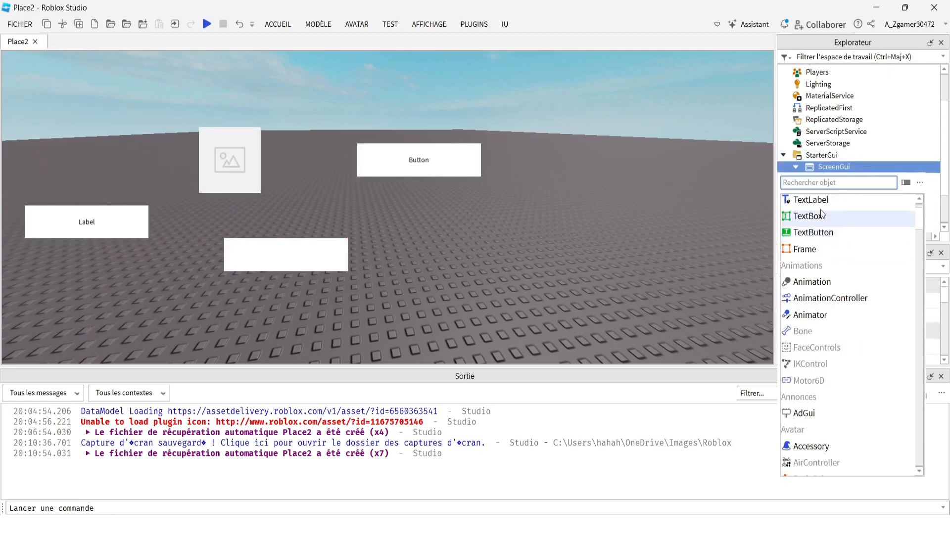
type("IMAGE")
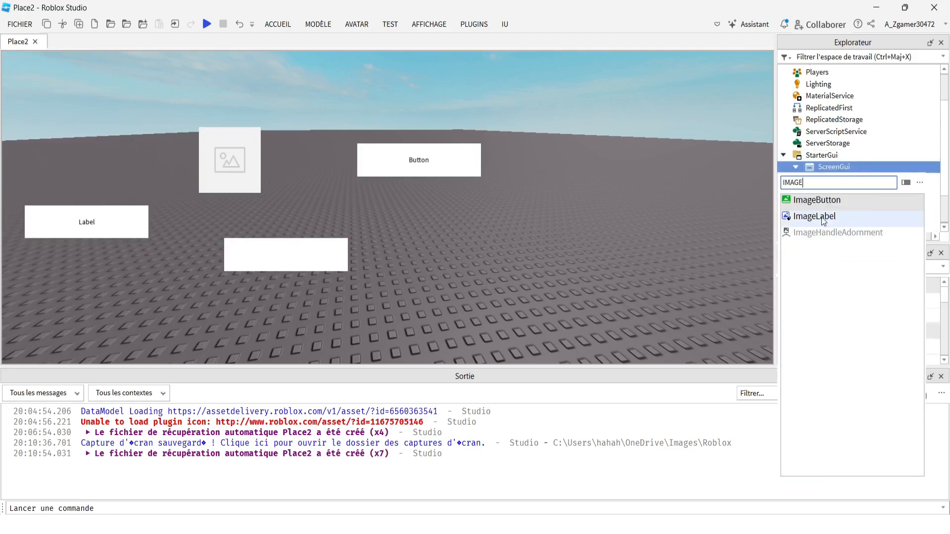
left_click(818, 216)
left_click(522, 105)
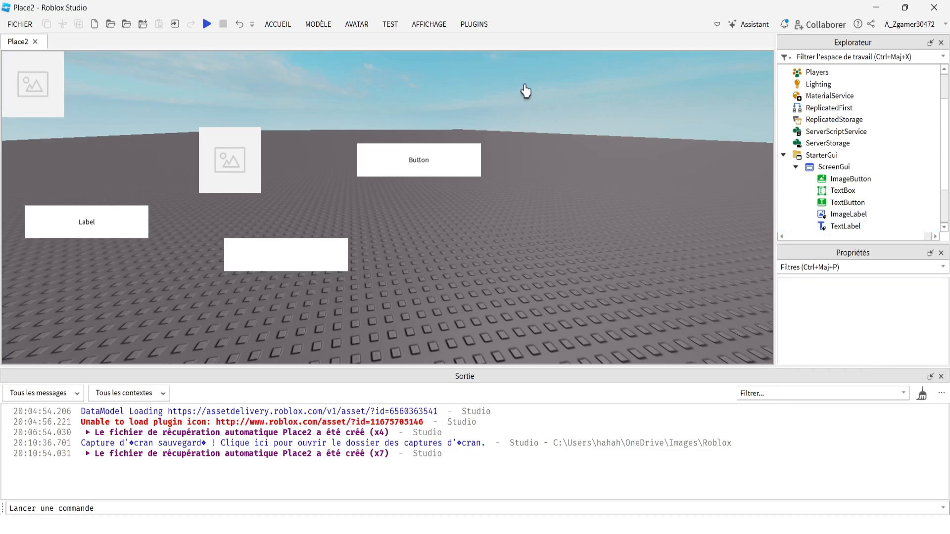
- Examine how the ScreenGui elements display while the camera turns and moves around the baseplate
right_click_drag(658, 156, 658, 156)
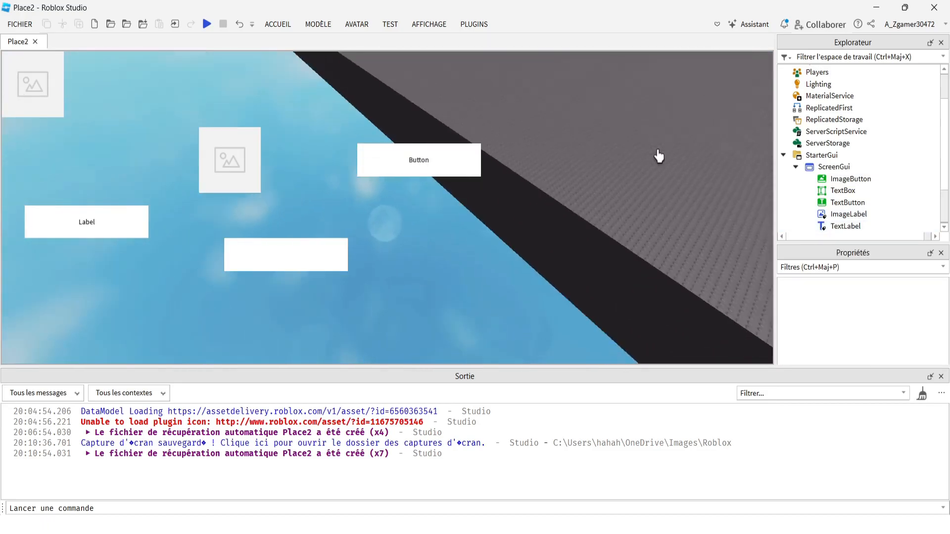
key("z")
right_click_drag(253, 175, 370, 101)
key("s")
key("z")
key("s")
scroll(369, 101, "down", 10)
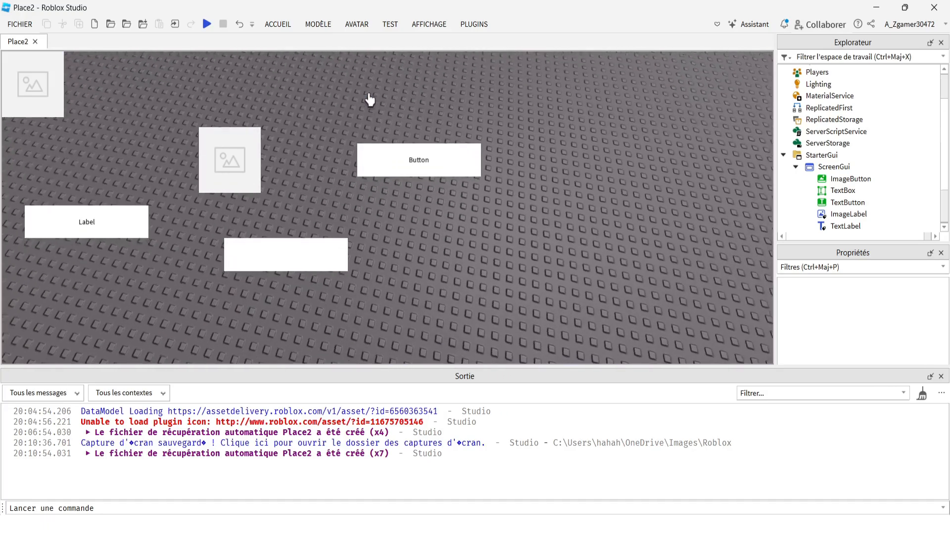
right_click_drag(482, 199, 482, 196)
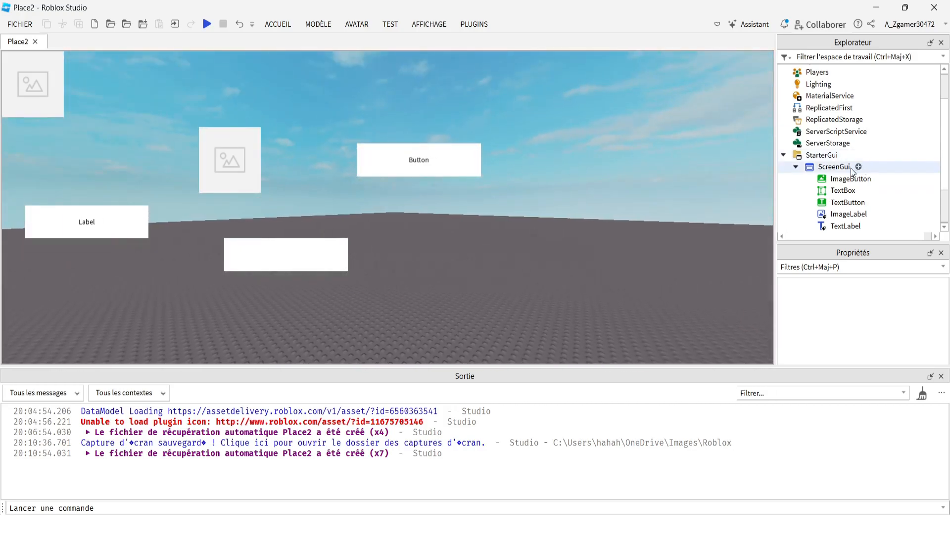
- Select the Part under Workspace and focus the camera on it below the Baseplate
scroll(841, 163, "up", 3)
left_click(847, 71)
left_click(848, 70)
left_click(816, 116)
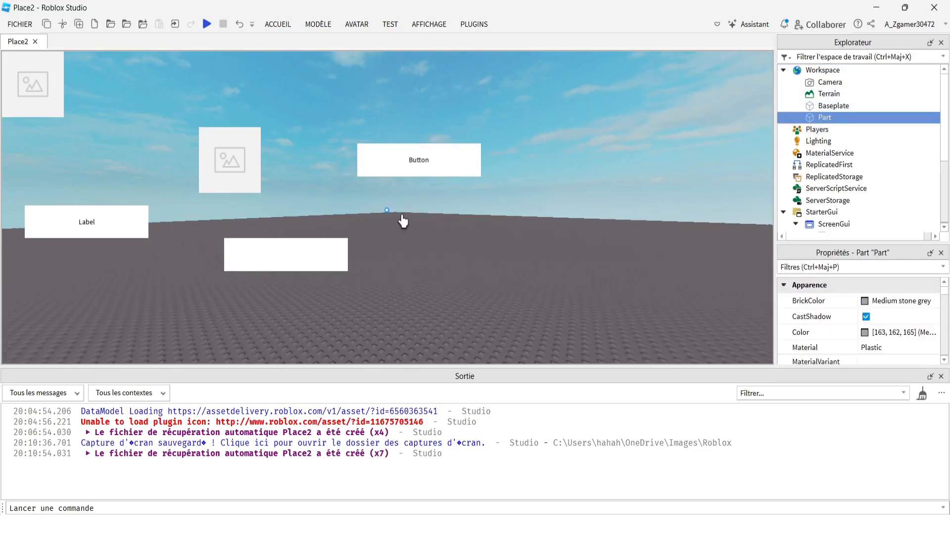
key("f")
right_click_drag(402, 216, 403, 216)
scroll(402, 217, "down", 3)
left_click(278, 25)
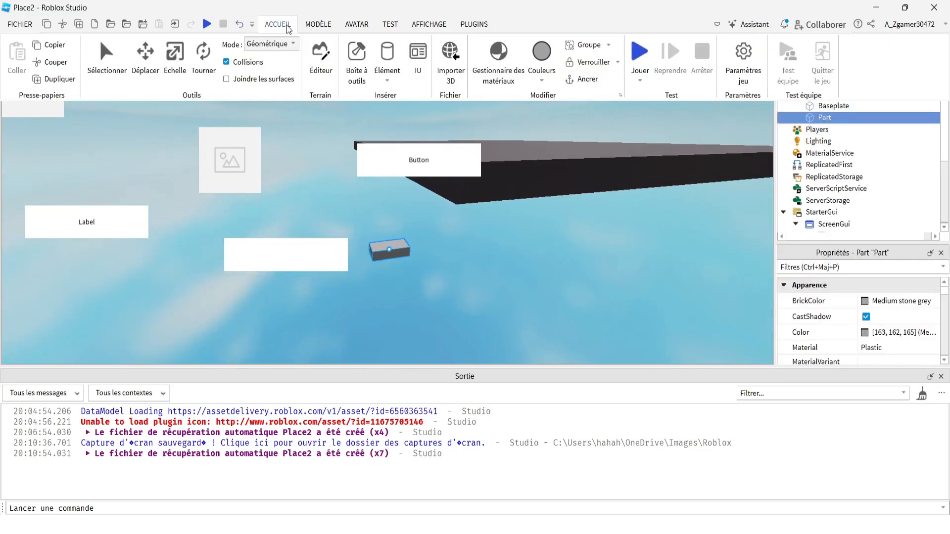
- Move the Part up from below onto the top surface of the Baseplate, close to the camera
left_click_drag(382, 253, 533, 152)
right_click_drag(524, 160, 523, 161)
left_click_drag(407, 250, 332, 202)
right_click_drag(332, 202, 329, 202)
right_click_drag(402, 223, 403, 223)
key("w")
left_click_drag(409, 216, 575, 201)
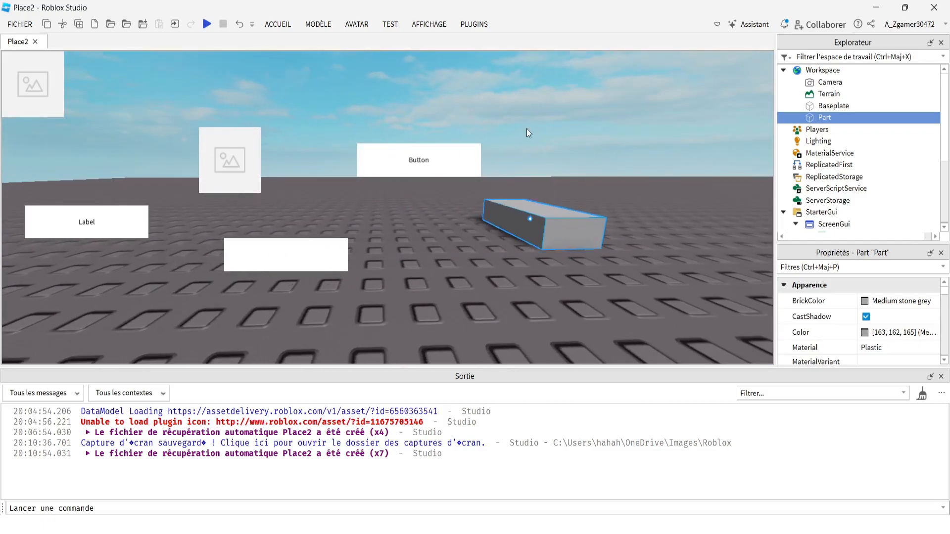
key("d")
left_click(430, 153)
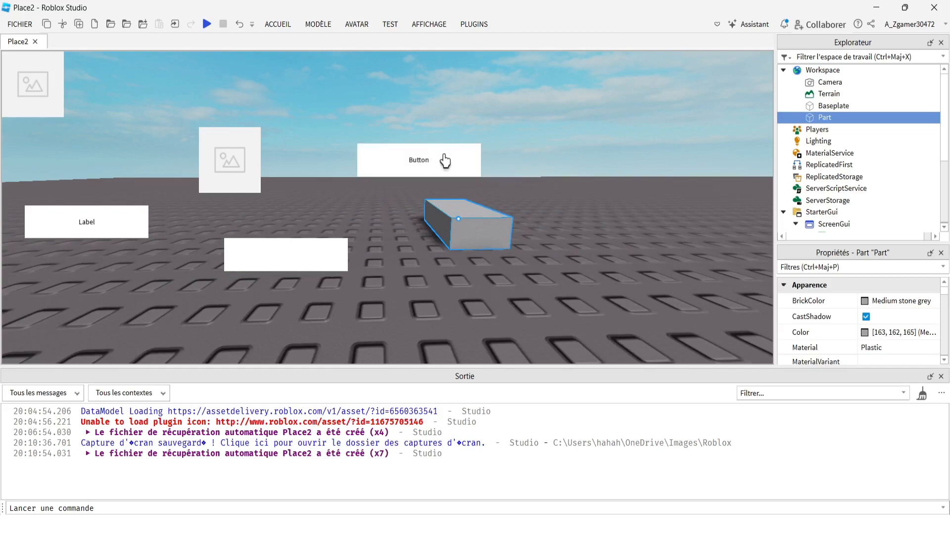
- Undock the Properties window, make it taller and place it over the viewport beside the Part
left_click_drag(831, 253, 609, 175)
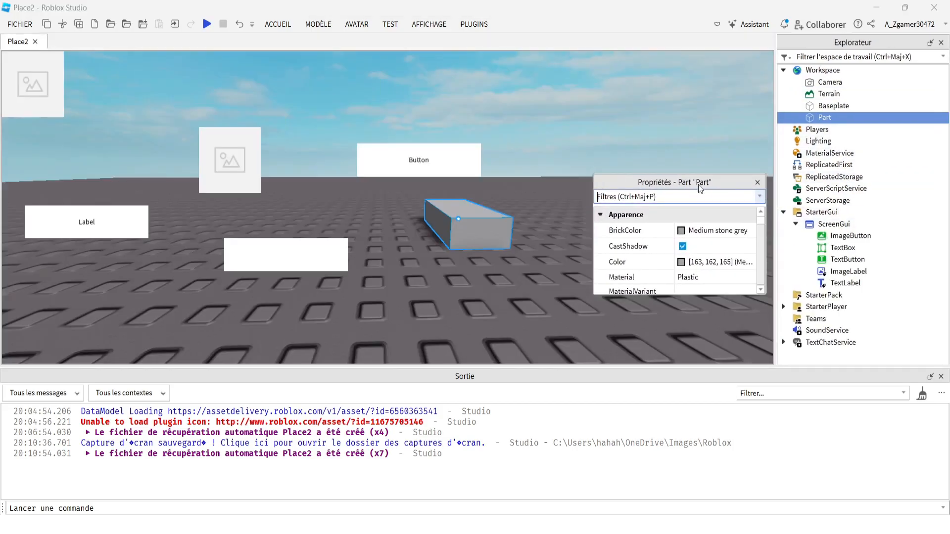
left_click_drag(687, 180, 688, 159)
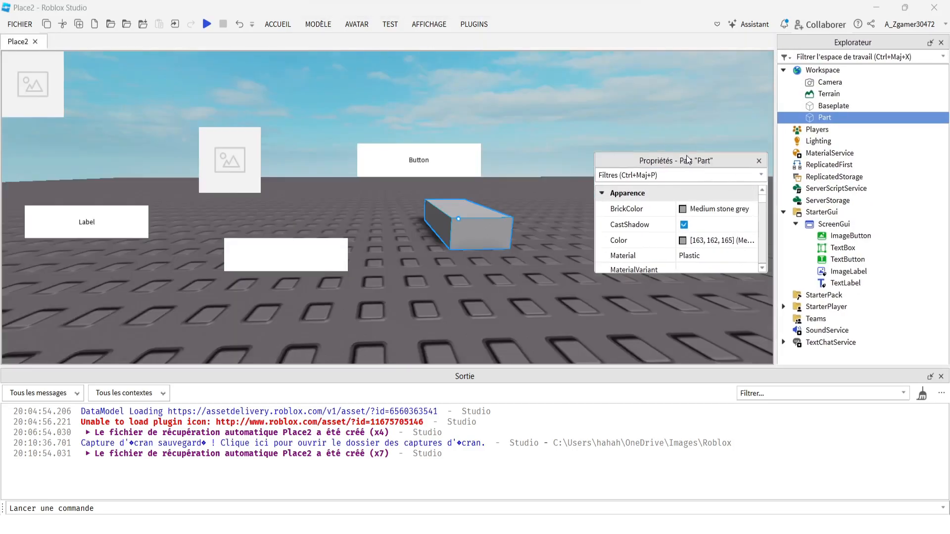
left_click_drag(669, 273, 669, 380)
left_click_drag(659, 162, 613, 93)
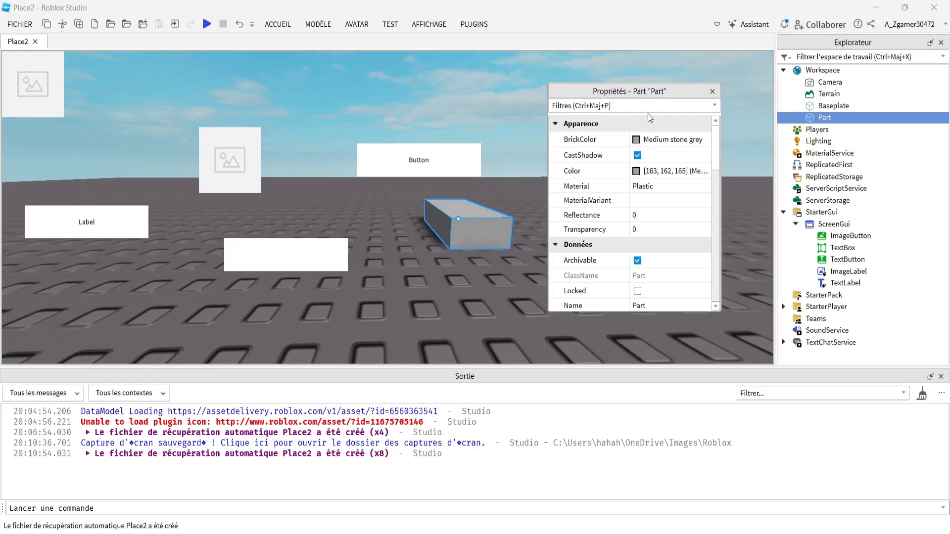
- Compare the properties of the Baseplate and the Part, then look through the Part's full property list
left_click(833, 106)
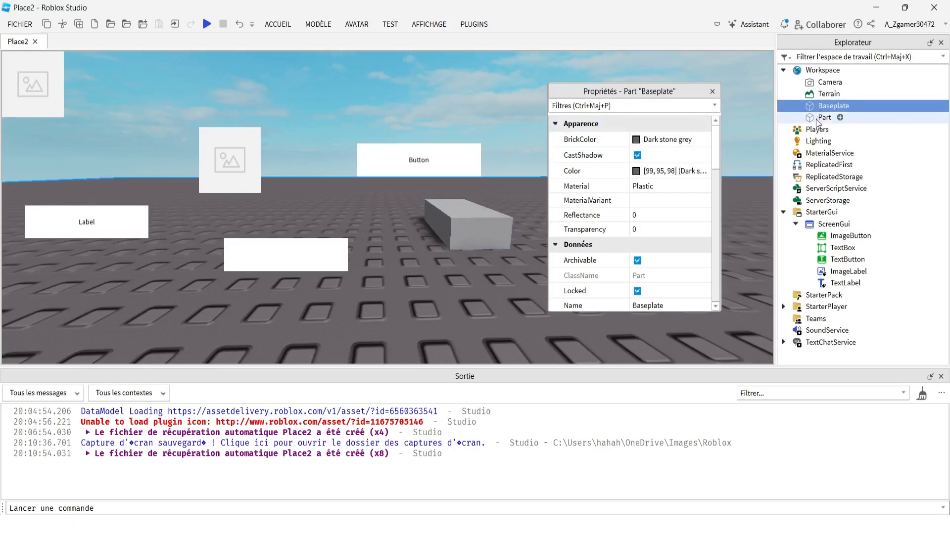
left_click(815, 119)
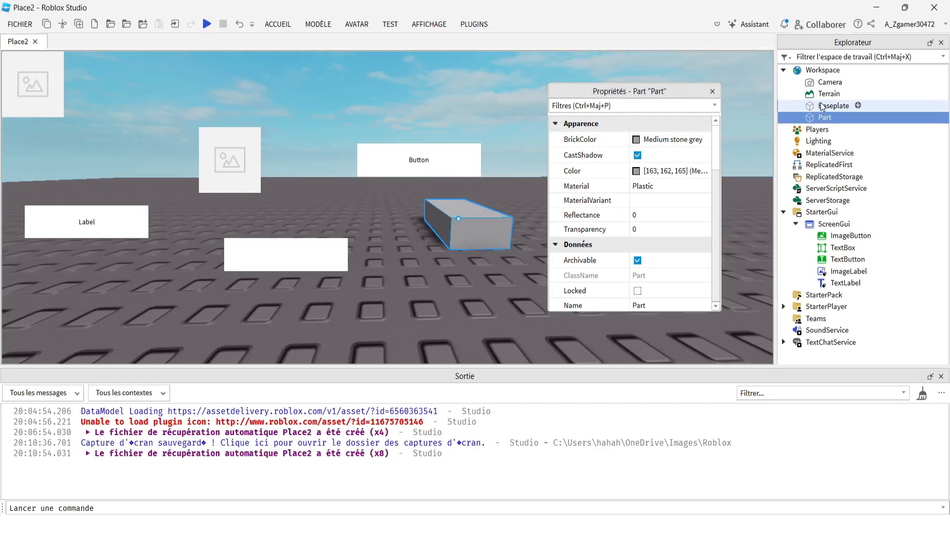
left_click(819, 106)
left_click(816, 118)
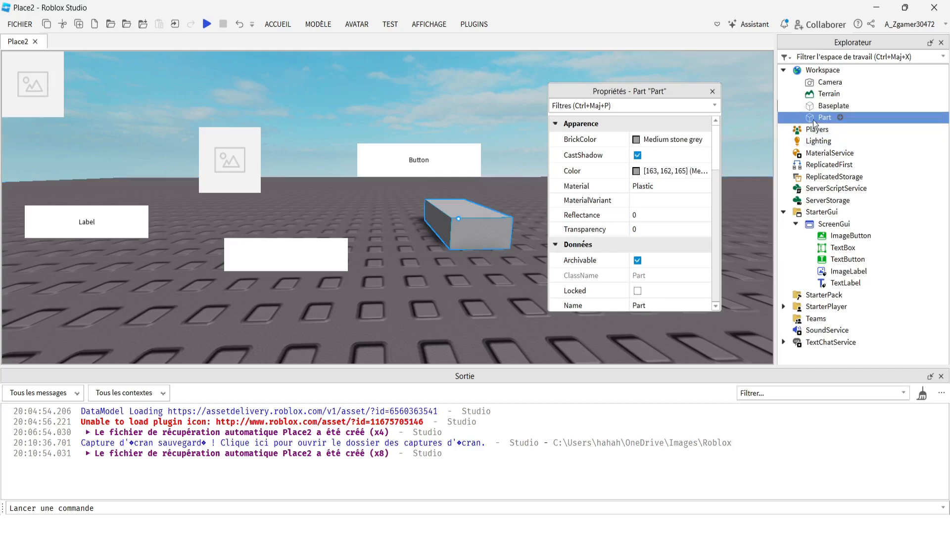
scroll(660, 138, "down", 5)
scroll(660, 137, "up", 5)
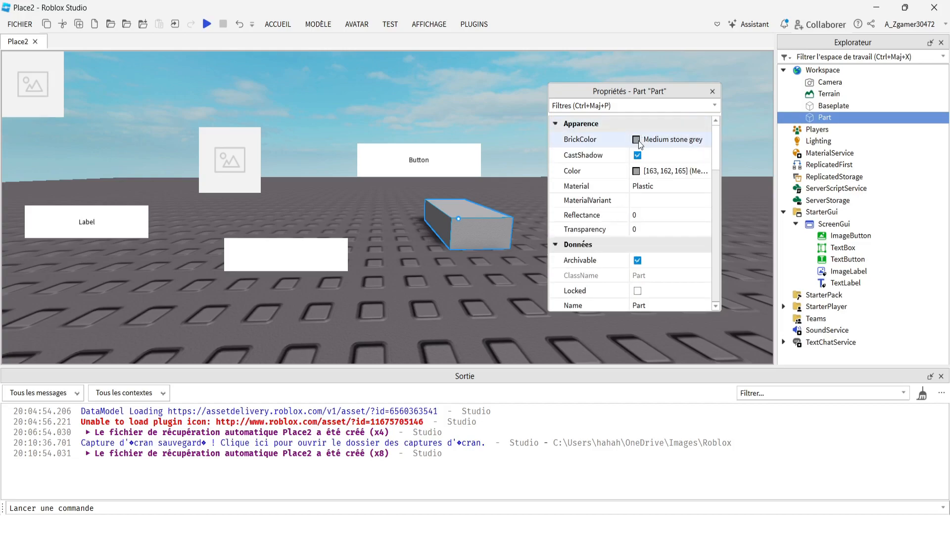
- Set the Part's BrickColor to Toothpaste and inspect the recoloured Part from other angles
left_click(637, 140)
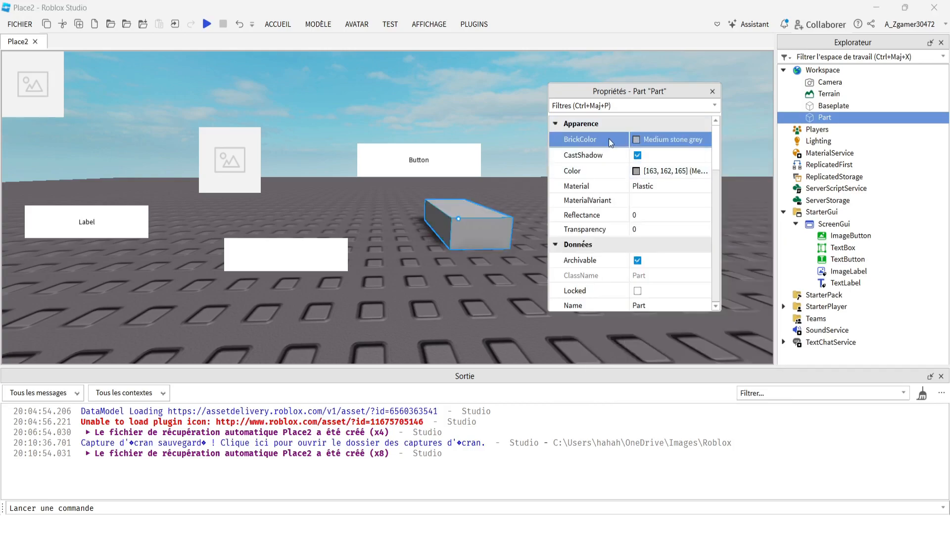
left_click(633, 141)
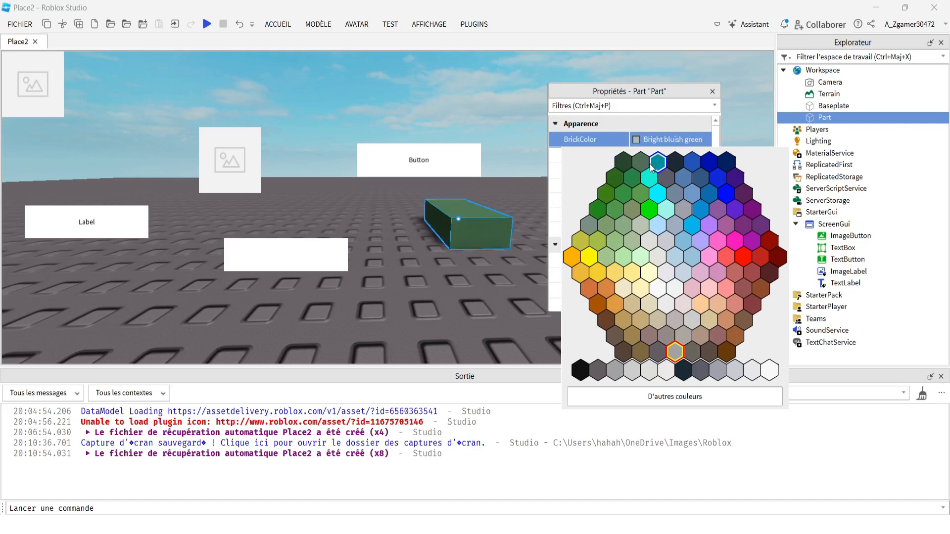
left_click(656, 194)
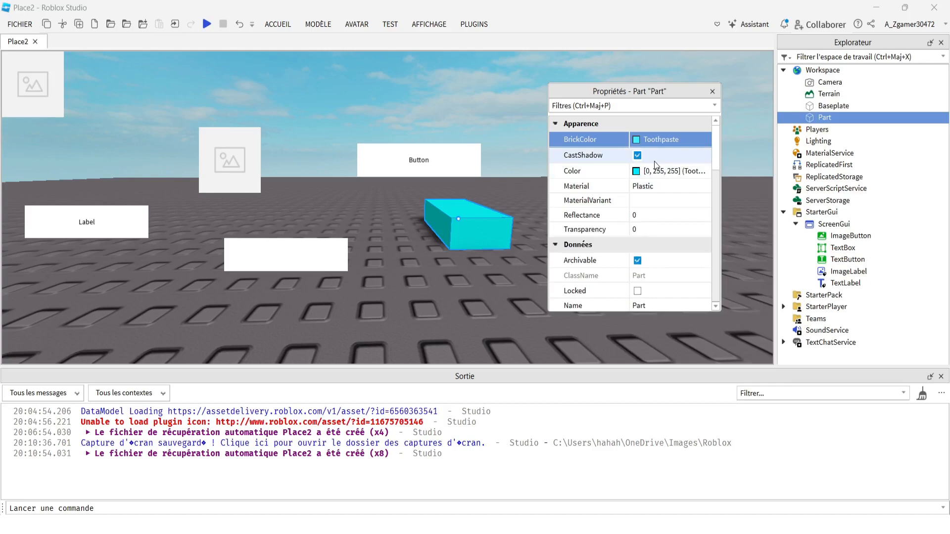
left_click(648, 139)
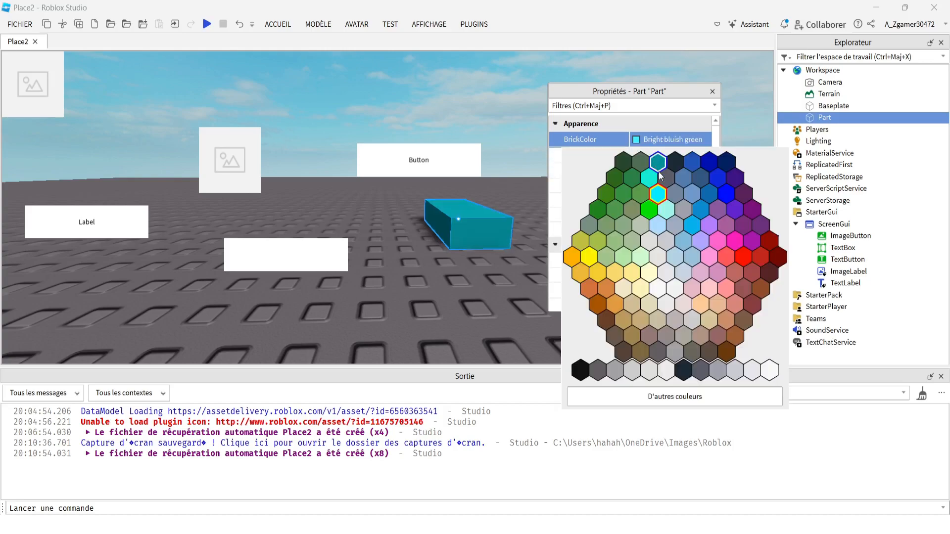
right_click_drag(509, 248, 508, 246)
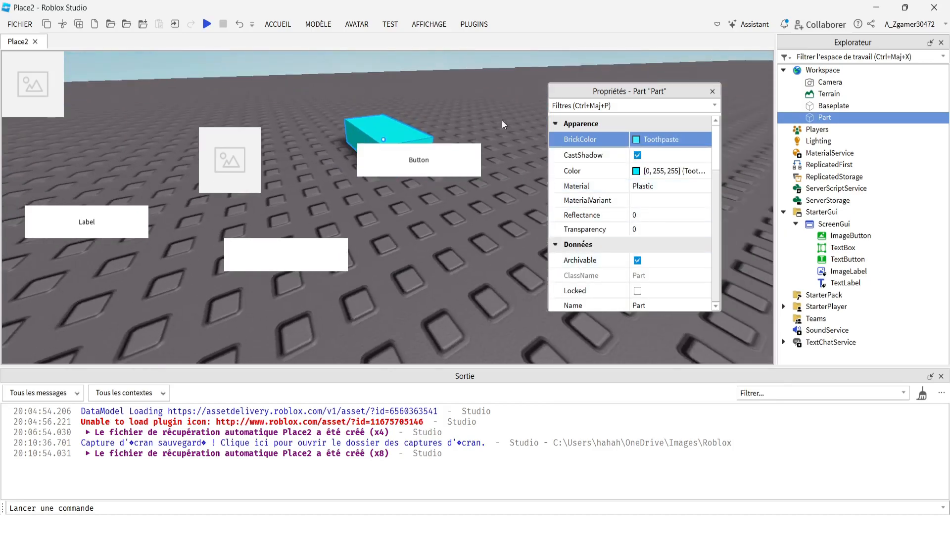
right_click_drag(539, 133, 540, 135)
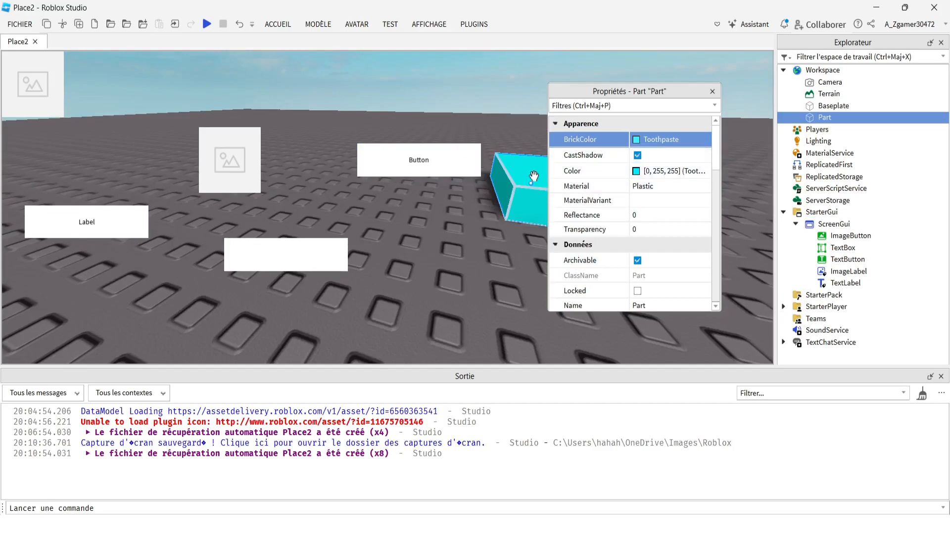
- Raise the Part vertically above the Baseplate with the Move tool so its shadow can be seen
left_click(279, 26)
left_click(145, 61)
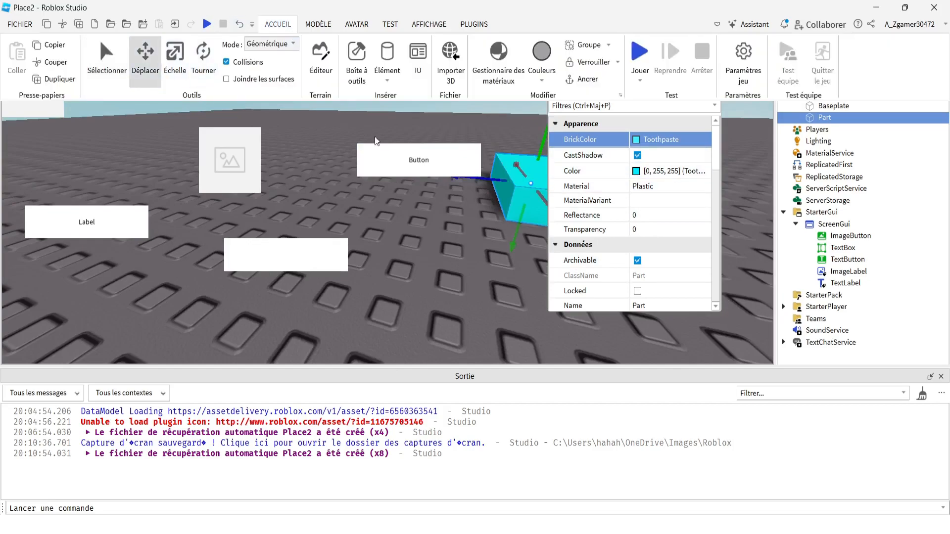
right_click_drag(521, 137, 493, 117)
left_click_drag(516, 161, 525, 74)
right_click_drag(489, 233, 488, 233)
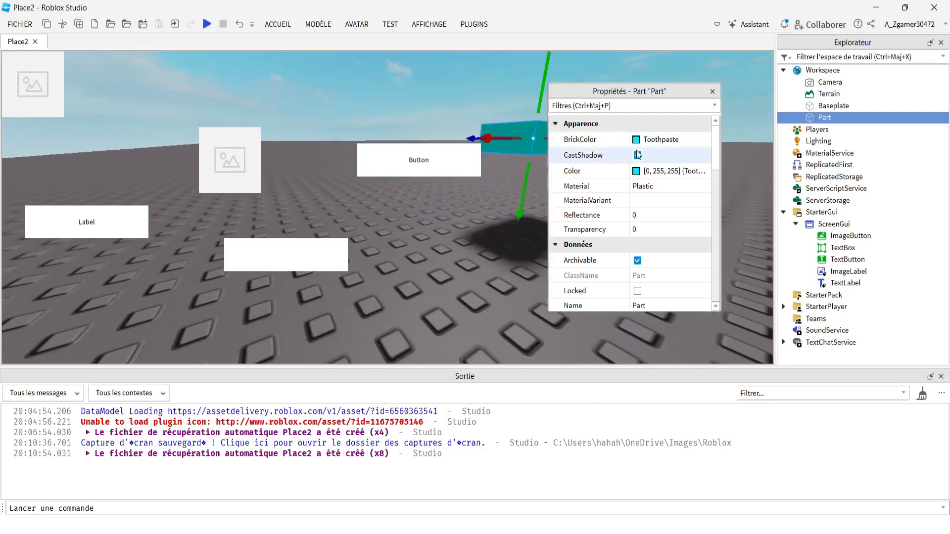
right_click_drag(525, 206, 525, 206)
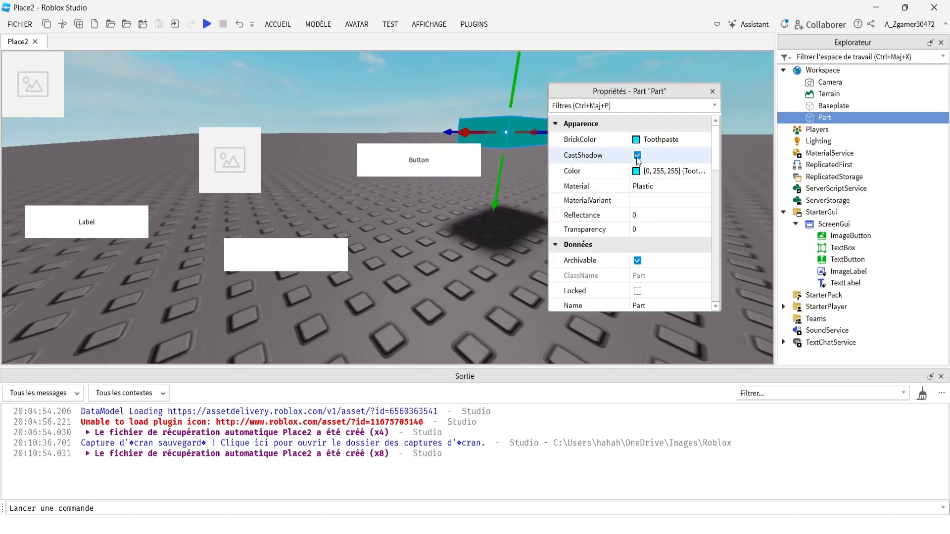
- Toggle the Part's CastShadow property to compare both states and leave it turned off
left_click(638, 156)
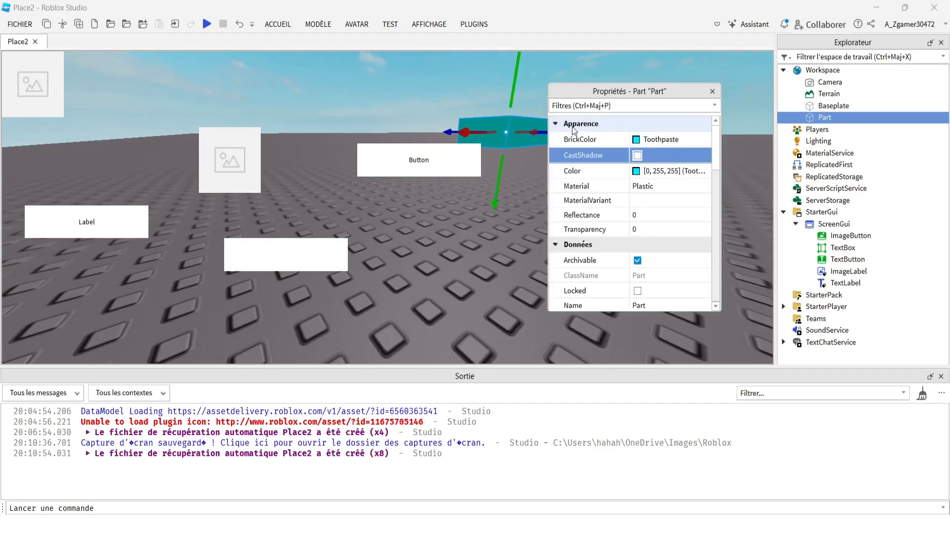
left_click(638, 155)
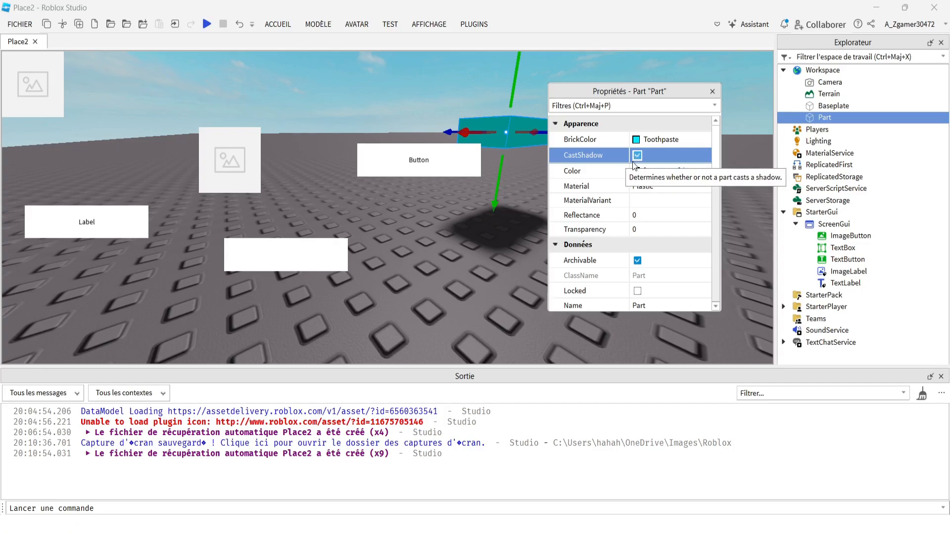
left_click(637, 155)
- Open the colour chooser for the Part's Color property with the Part left uncovered
left_click(636, 172)
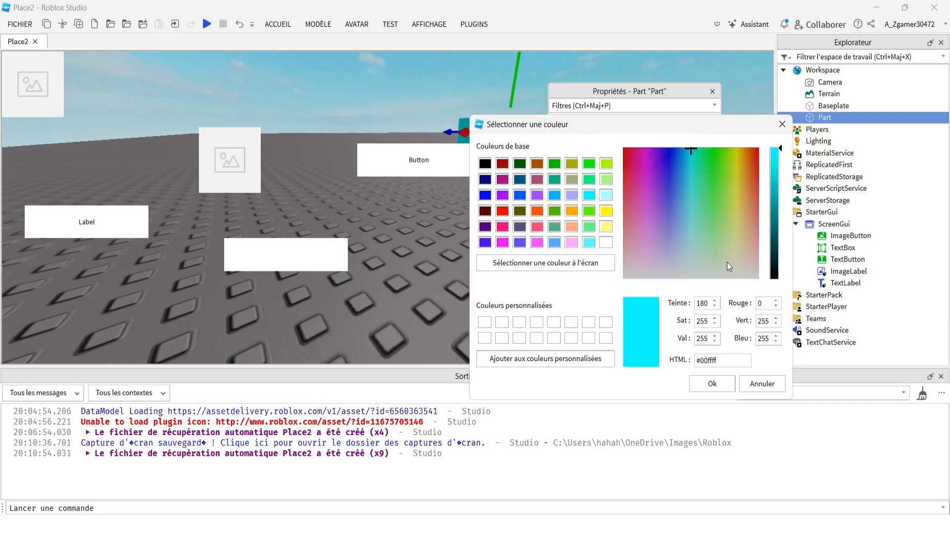
left_click_drag(645, 118, 722, 114)
right_click(476, 223)
left_click(860, 113)
right_click_drag(463, 220, 527, 215)
left_click(554, 205)
left_click(636, 171)
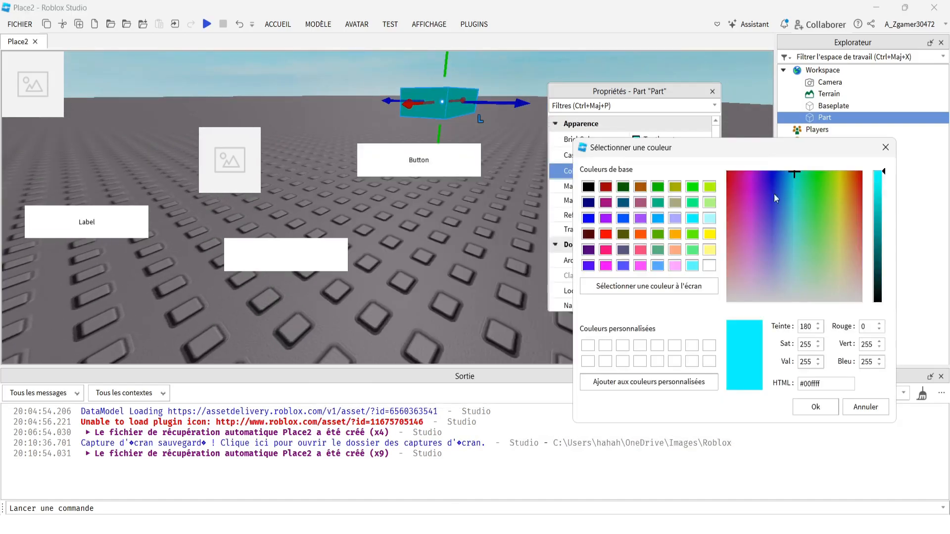
- Go through the HTML, RGB, saturation and value fields and set the Part colour's hue to 181
left_click_drag(831, 383, 792, 372)
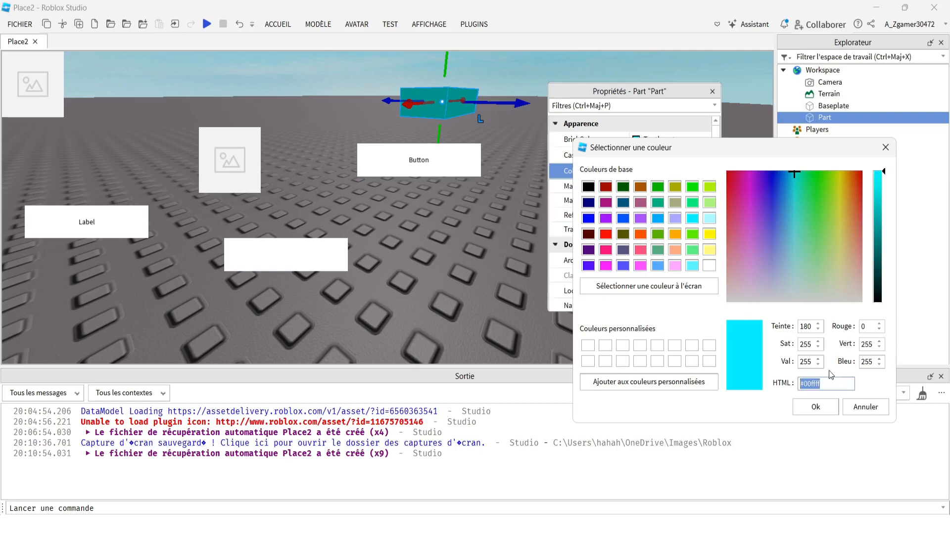
double_click(867, 331)
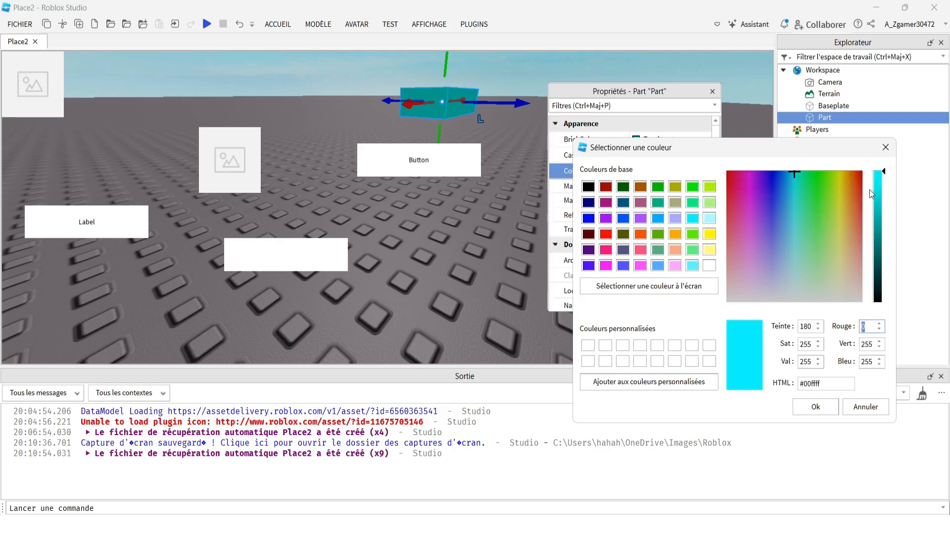
left_click(872, 341)
left_click(879, 348)
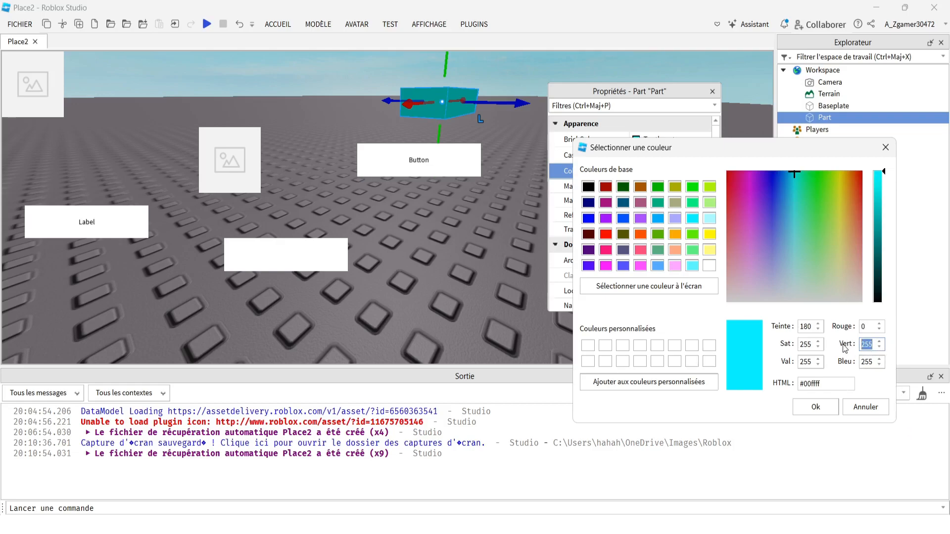
left_click(808, 345)
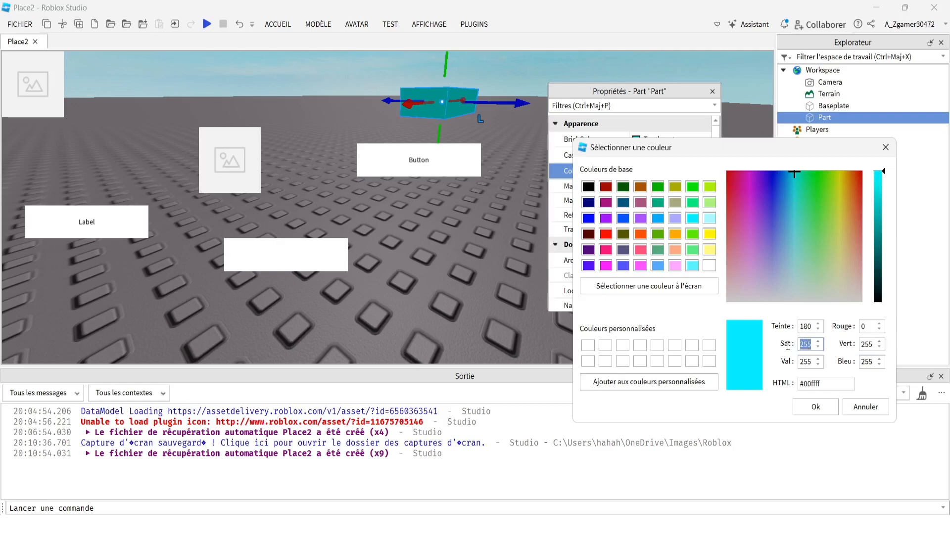
left_click_drag(813, 361, 808, 361)
left_click(818, 323)
left_click(817, 323)
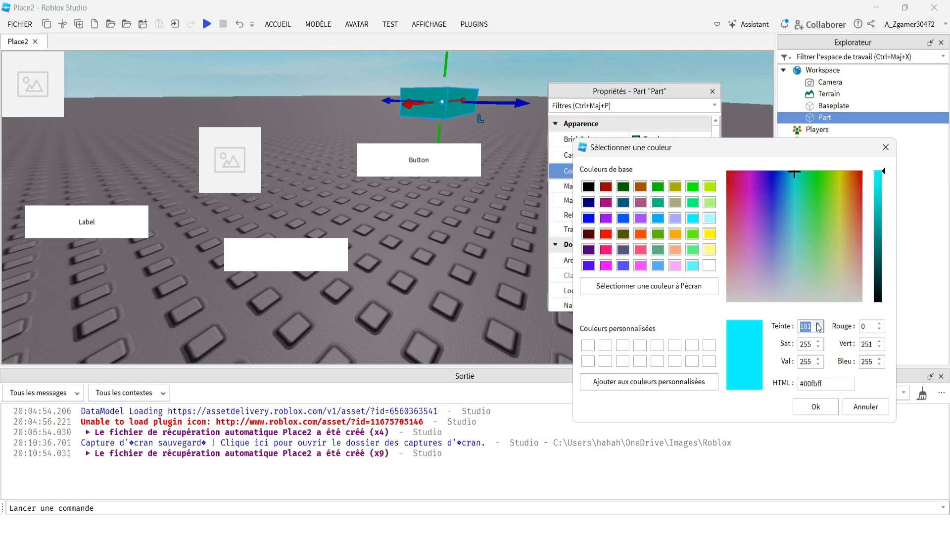
- Try several basic colours on the Part, including lavender #aaaaff
left_click(691, 215)
left_click(675, 217)
left_click(660, 218)
left_click(677, 220)
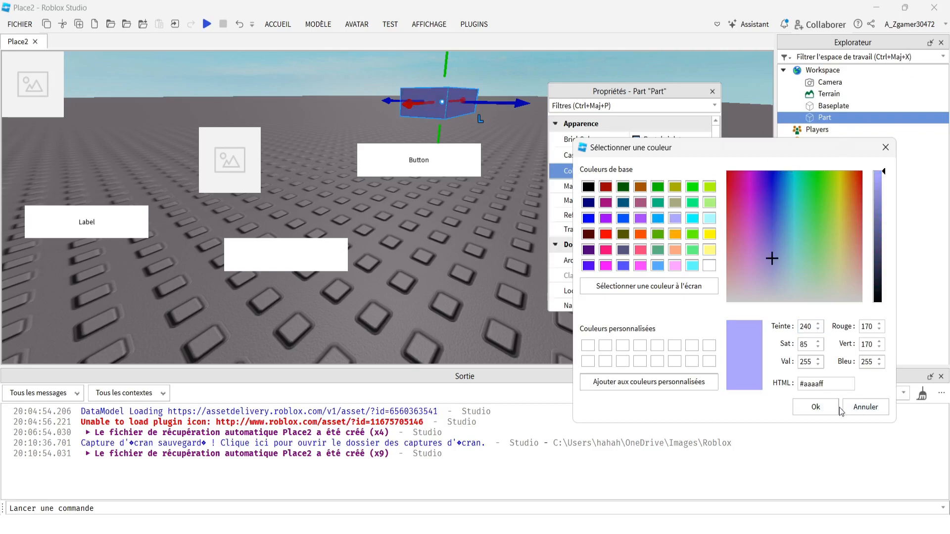
left_click(654, 268)
left_click(641, 249)
left_click(640, 265)
- Pick the cyan #01defe from the screen for the Part and add it to the custom colours
left_click(641, 287)
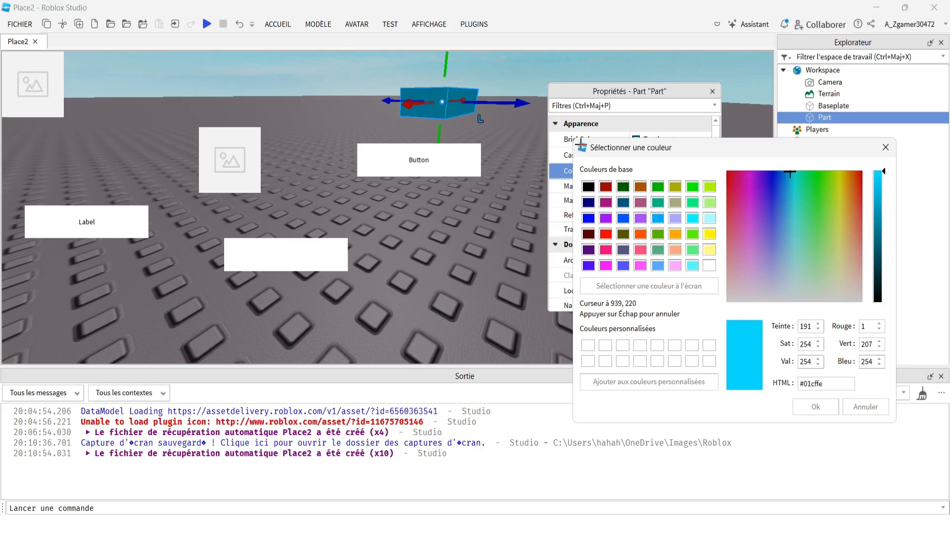
left_click(580, 144)
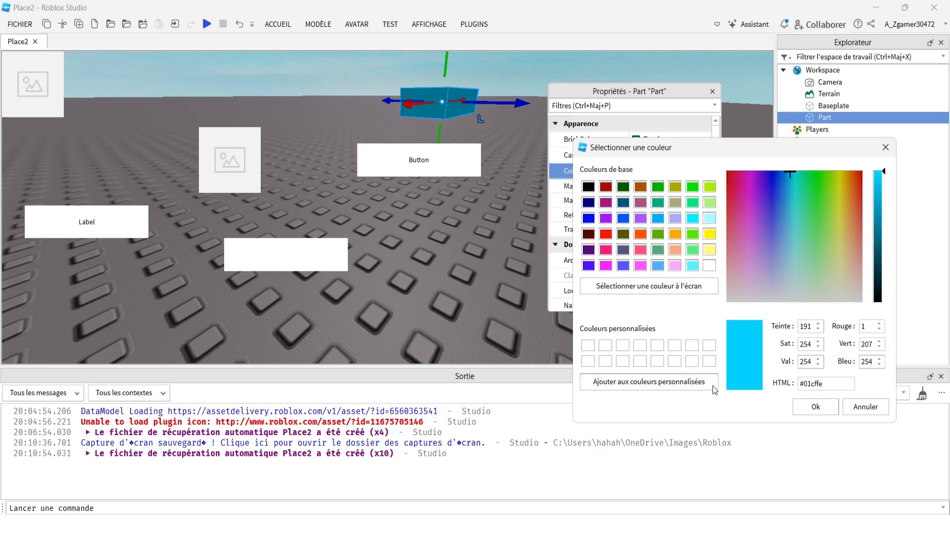
left_click(589, 344)
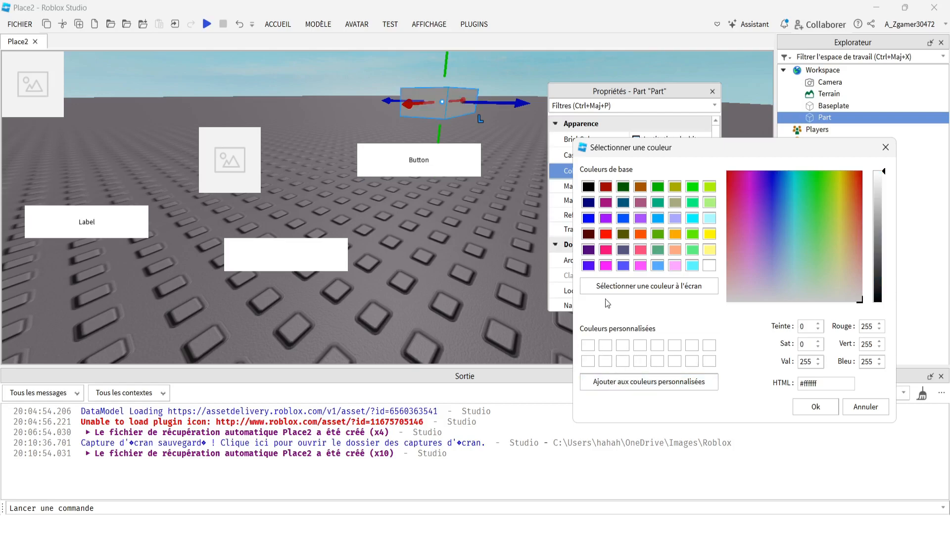
left_click(590, 284)
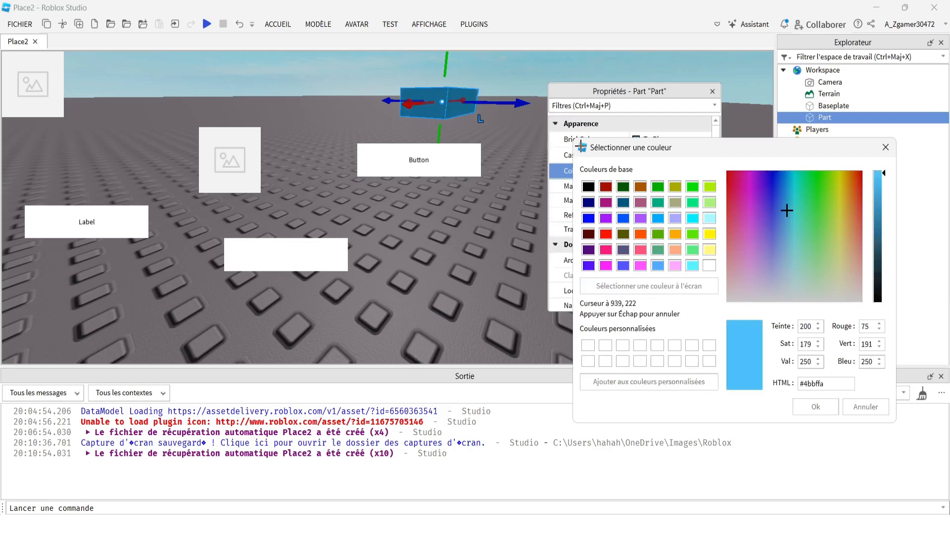
left_click(581, 145)
left_click(623, 385)
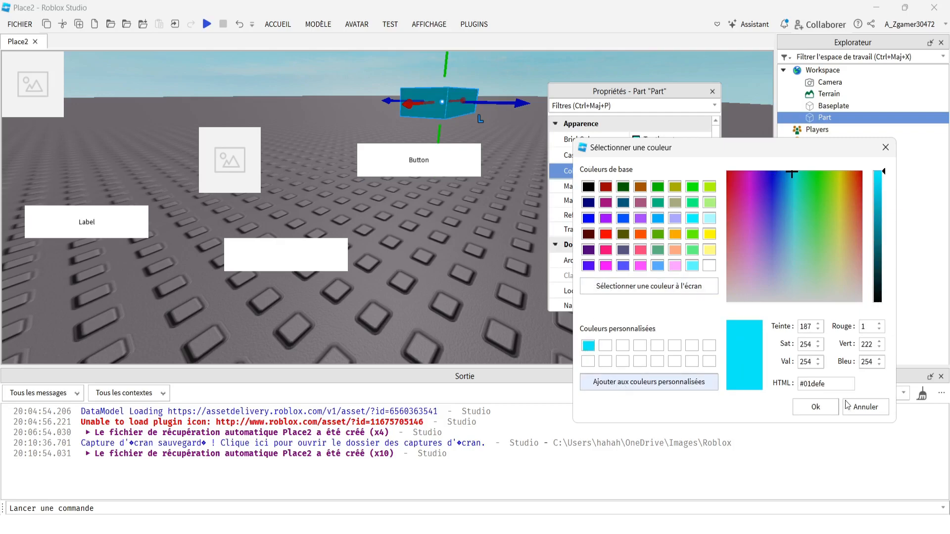
- Confirm the cyan #01defe as the Part's Color, reopening the colour chooser once, and view the recoloured Part
left_click(816, 406)
left_click(636, 171)
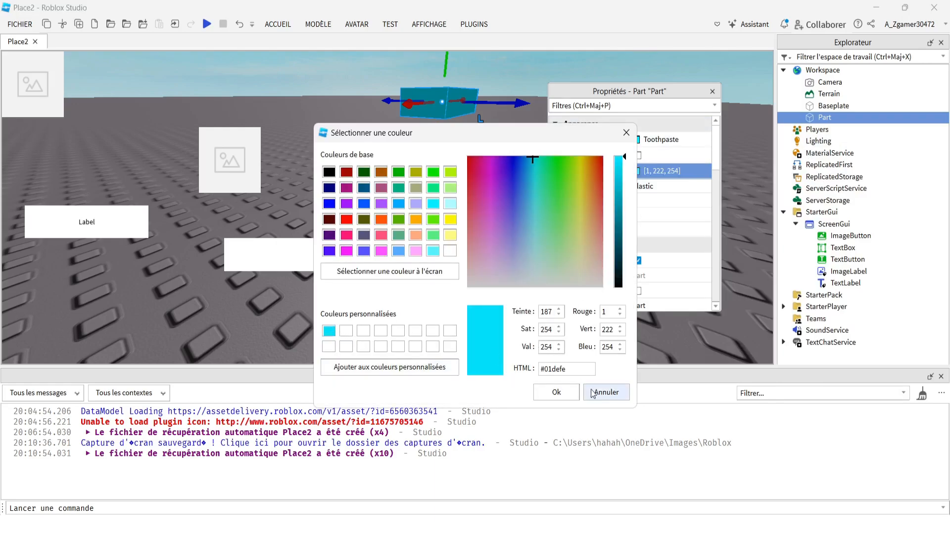
left_click(565, 393)
right_click_drag(461, 193, 430, 212)
scroll(431, 212, "up", 4)
scroll(517, 221, "down", 4)
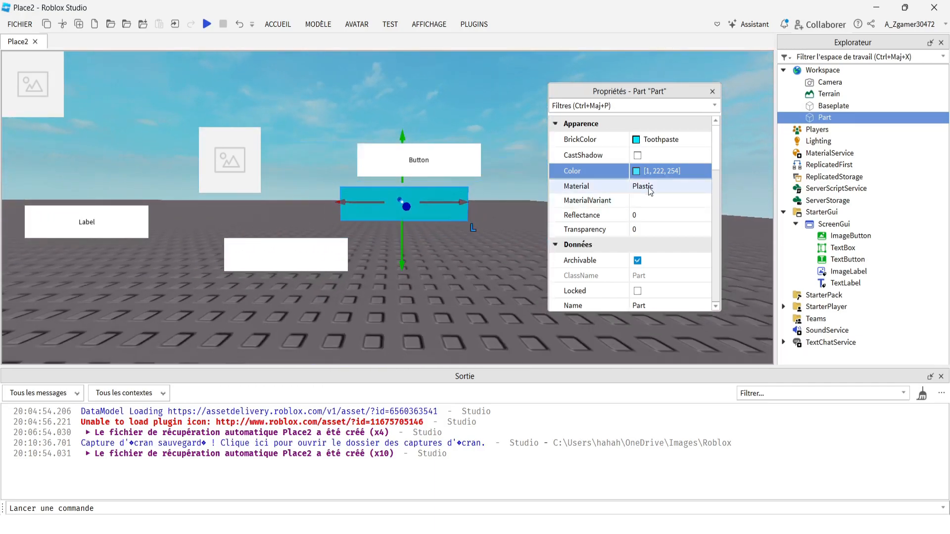
- Set the Part's Material to Ice and its BrickColor to Toothpaste
left_click(648, 189)
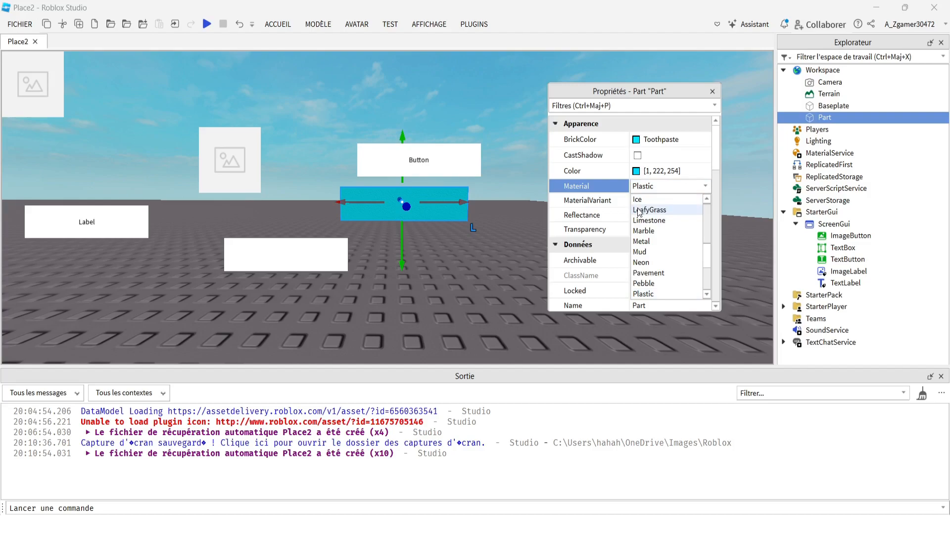
left_click(638, 199)
left_click(639, 186)
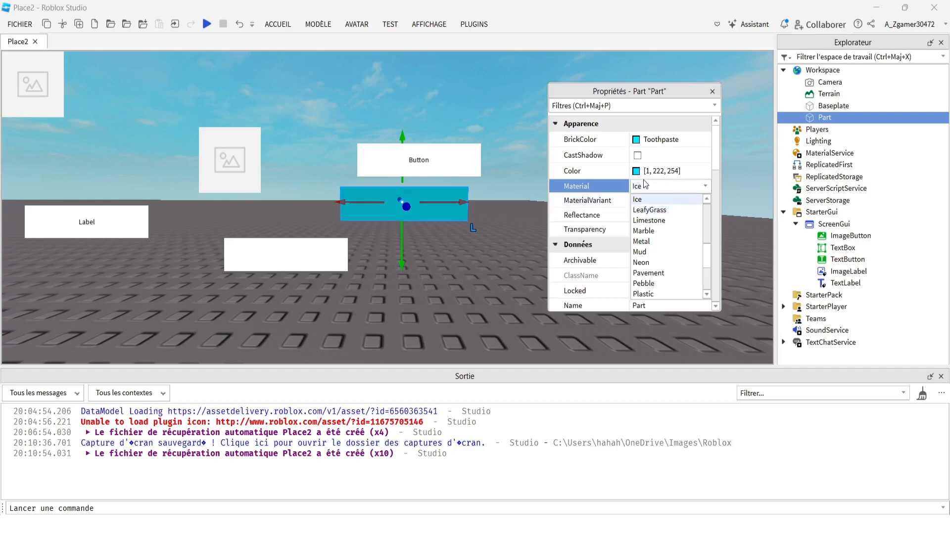
left_click(639, 142)
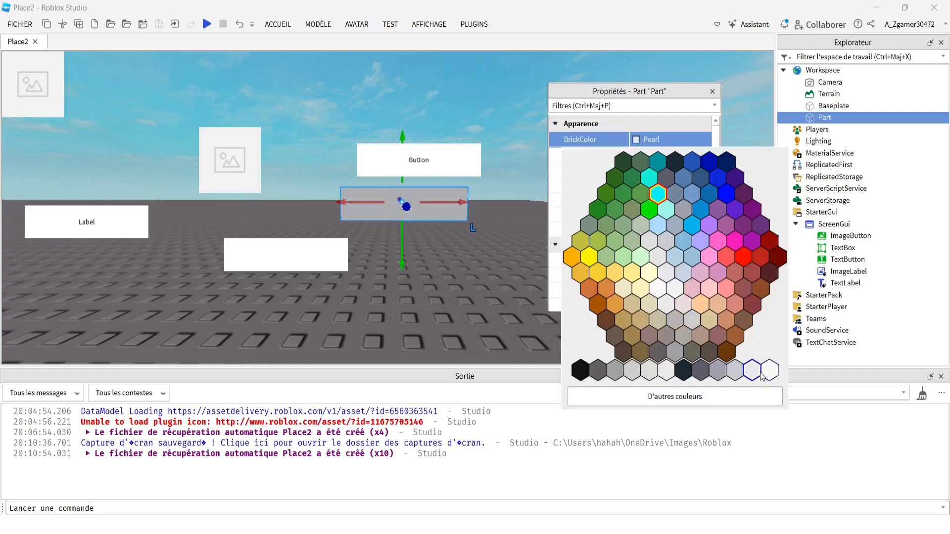
left_click(657, 194)
left_click(670, 139)
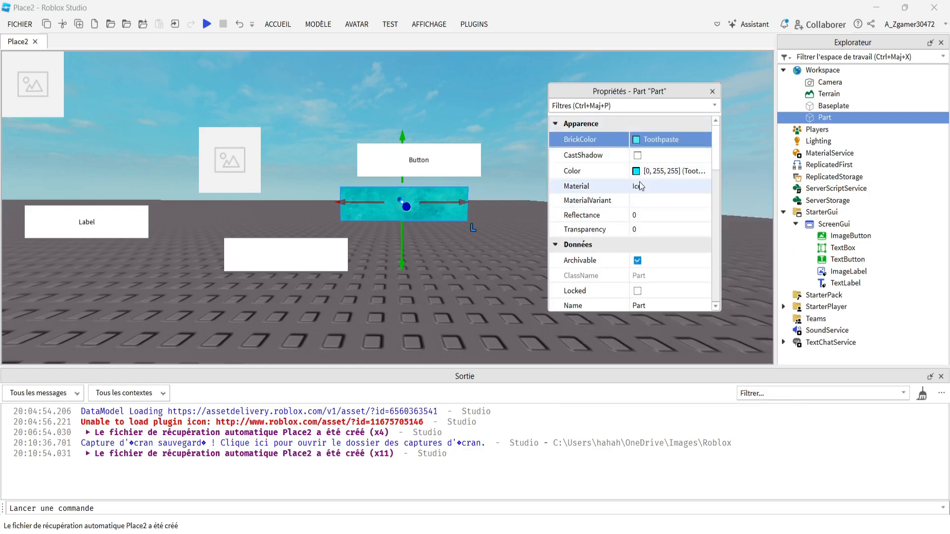
- Try the Asphalt, Basalt and Brick materials on the Part, viewing its surface from above
left_click(641, 187)
scroll(644, 210, "up", 3)
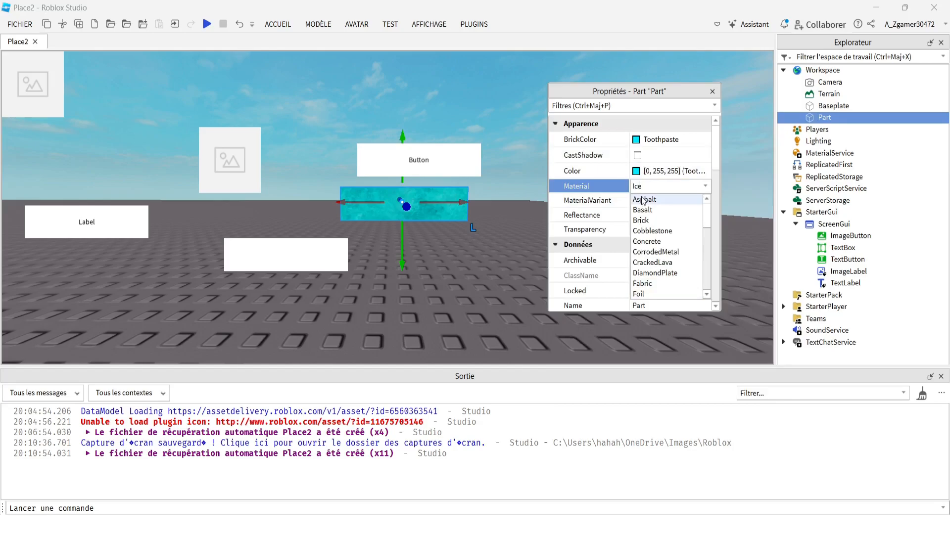
left_click(643, 198)
right_click_drag(507, 270, 505, 268)
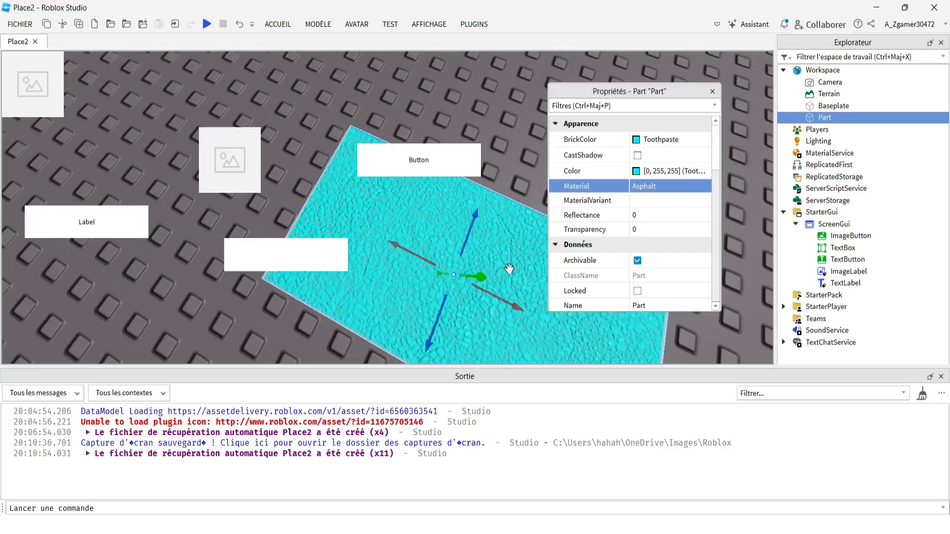
left_click(698, 187)
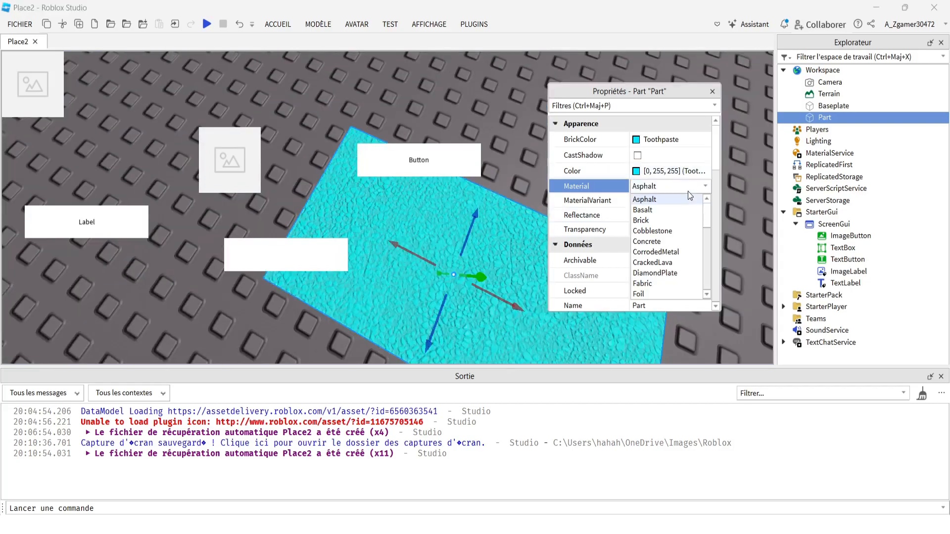
left_click(645, 212)
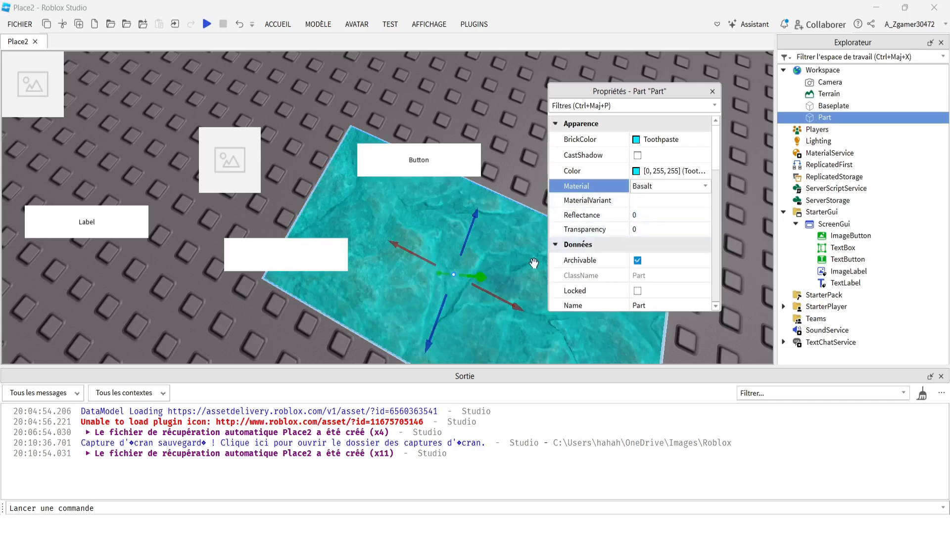
left_click(637, 187)
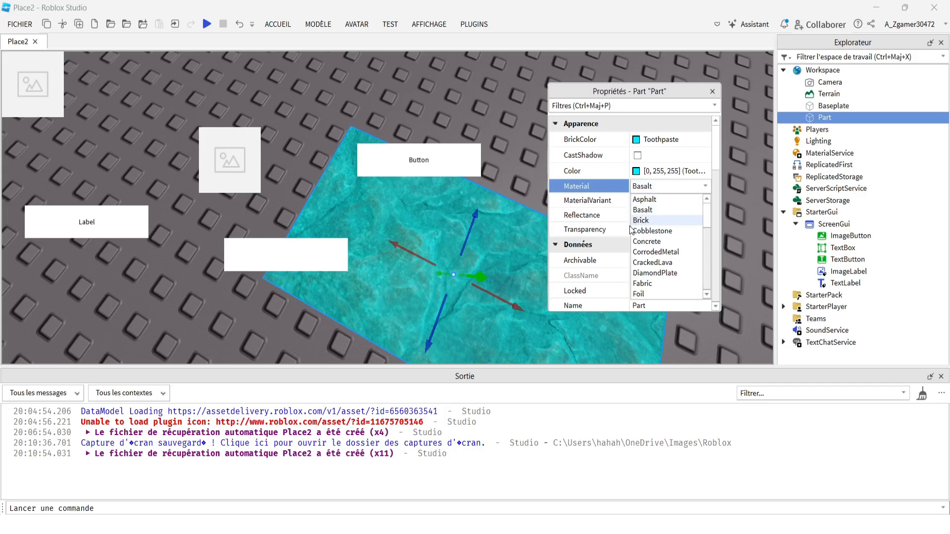
left_click(648, 220)
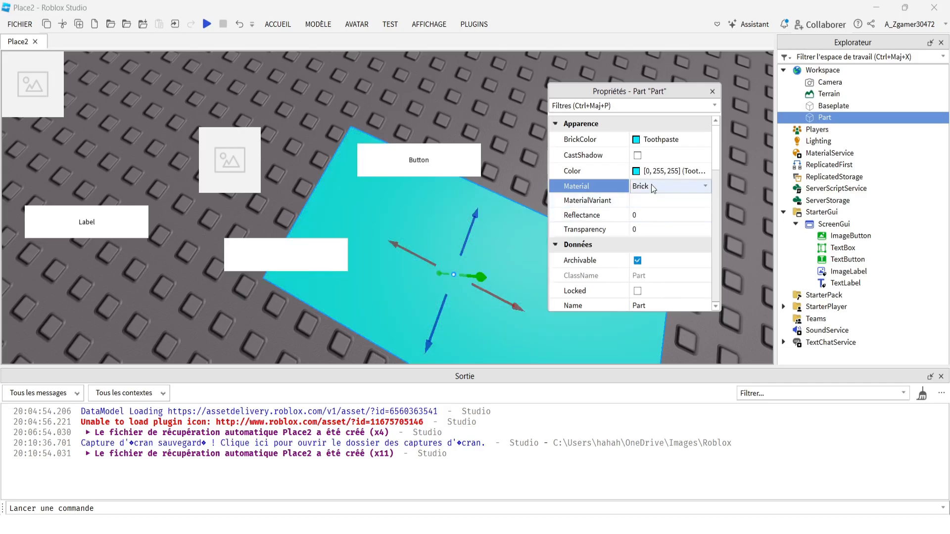
- Try the Cobblestone, Concrete and CorrodedMetal materials on the Part
left_click(651, 187)
left_click(657, 232)
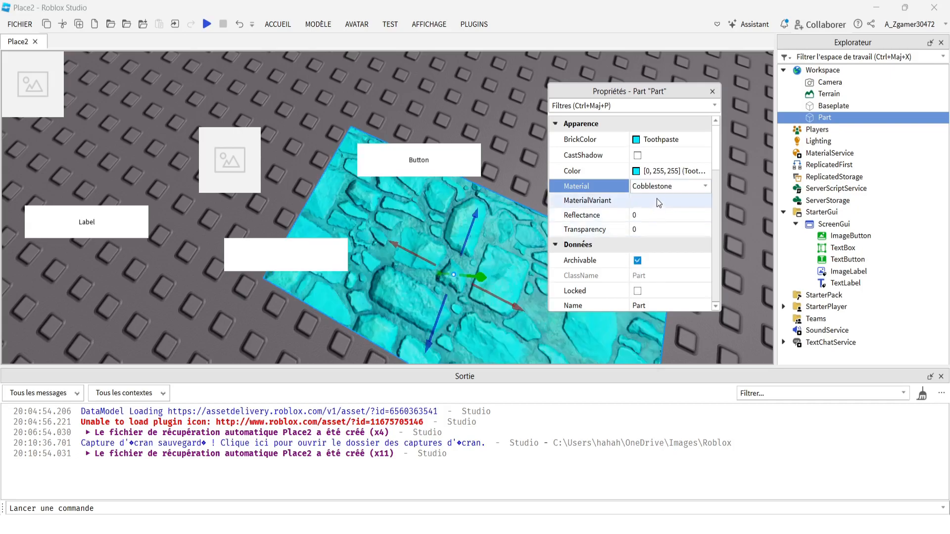
left_click(657, 186)
left_click(658, 239)
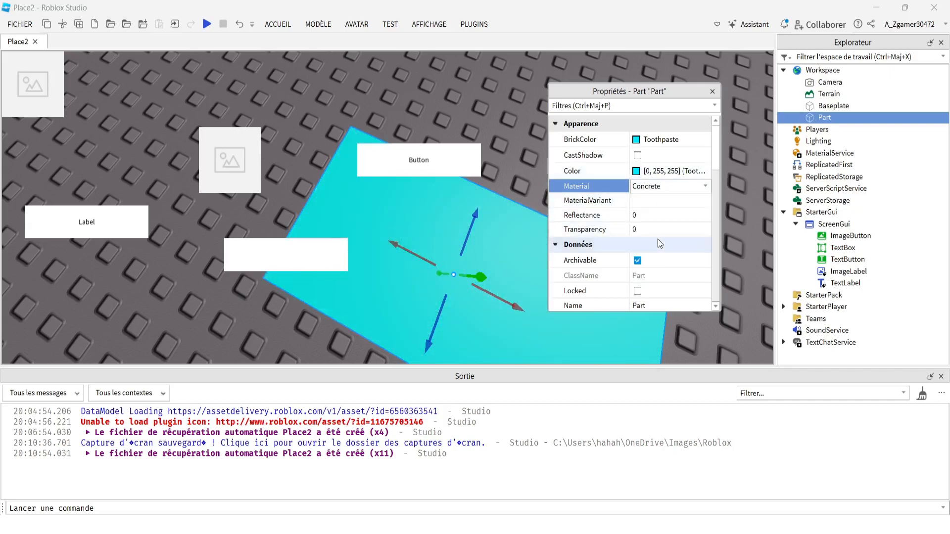
left_click(661, 188)
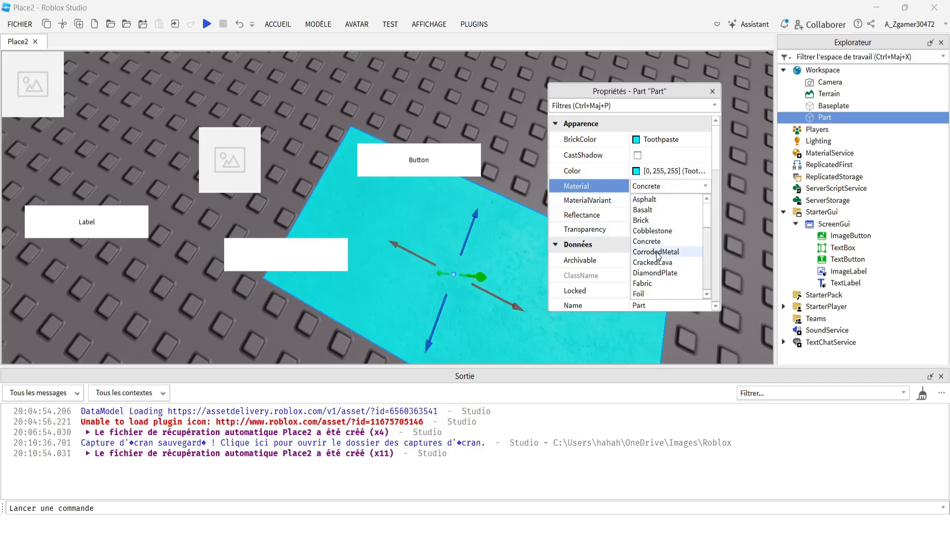
left_click(656, 252)
- Make the Part look like lava with the CrackedLava material and the Really red BrickColor
left_click(645, 188)
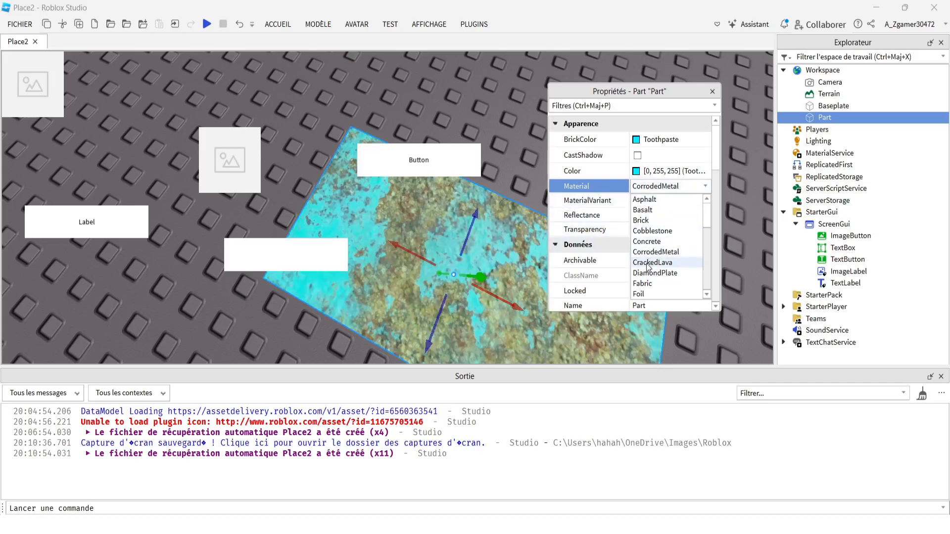
left_click(647, 263)
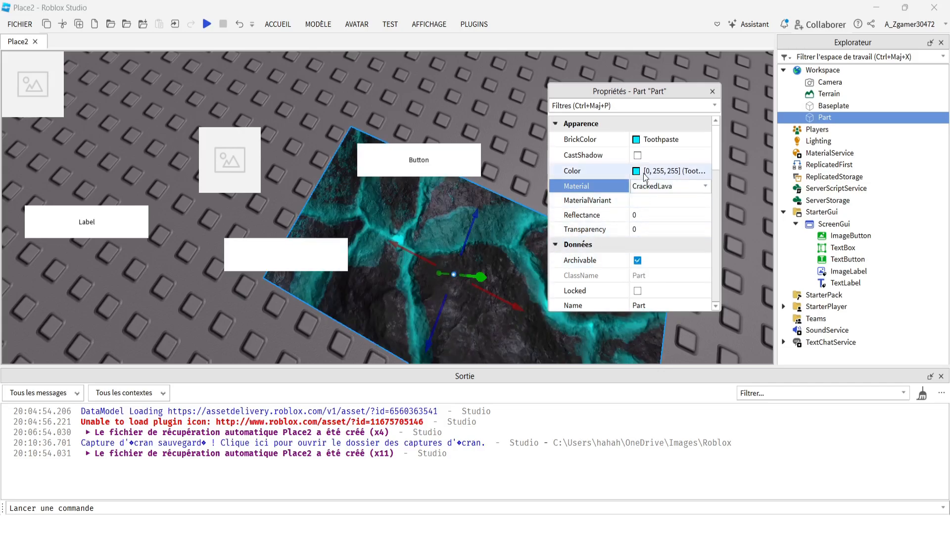
left_click(643, 139)
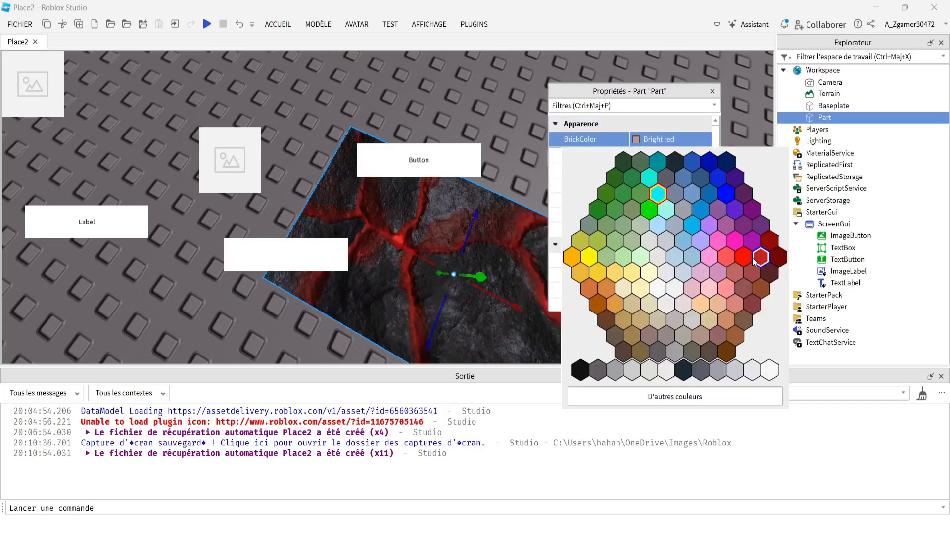
left_click(745, 258)
right_click_drag(497, 213, 496, 215)
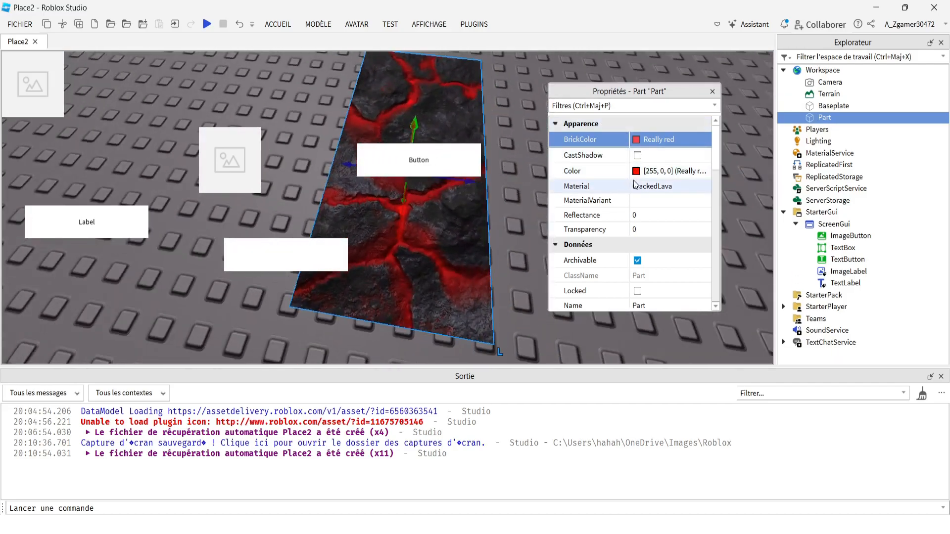
- Switch the red Part's Material through DiamondPlate and Fabric to Foil
left_click(647, 188)
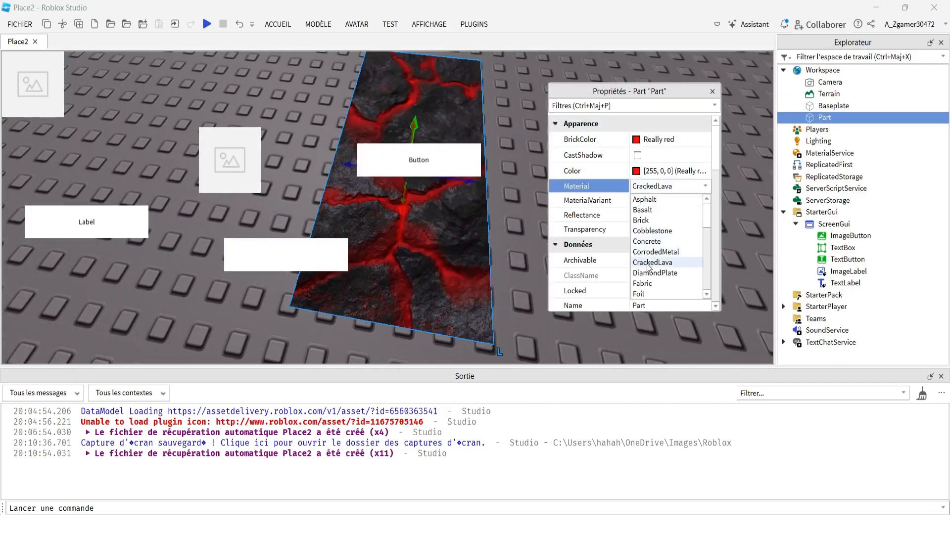
left_click(641, 273)
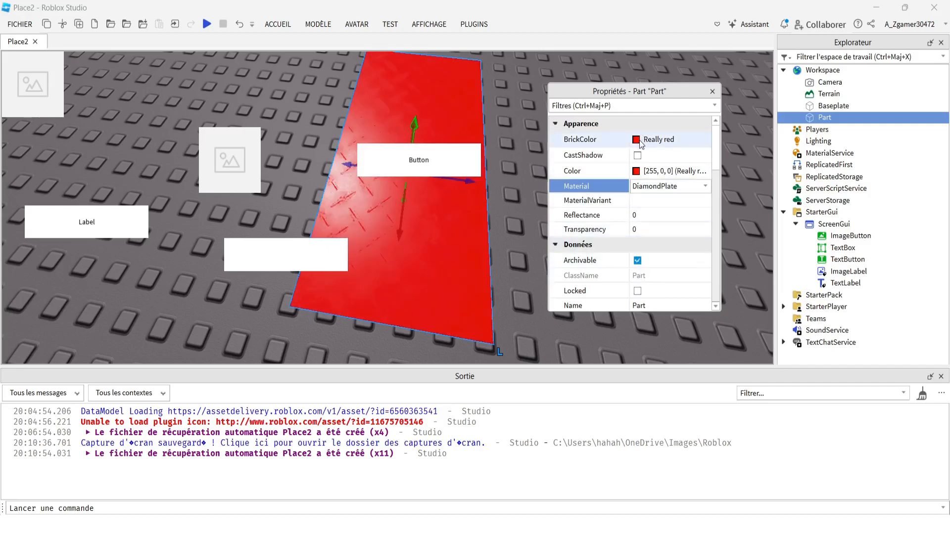
left_click(650, 188)
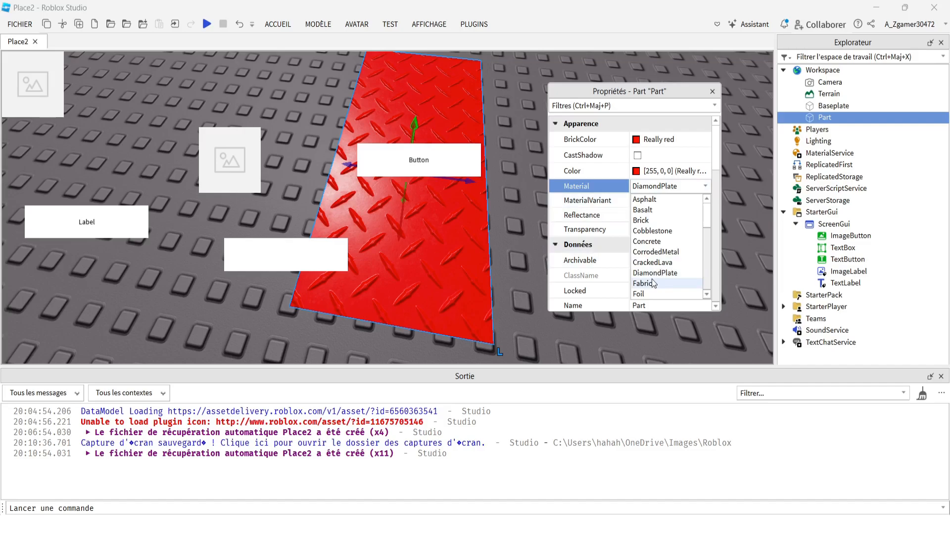
left_click(653, 283)
left_click(654, 188)
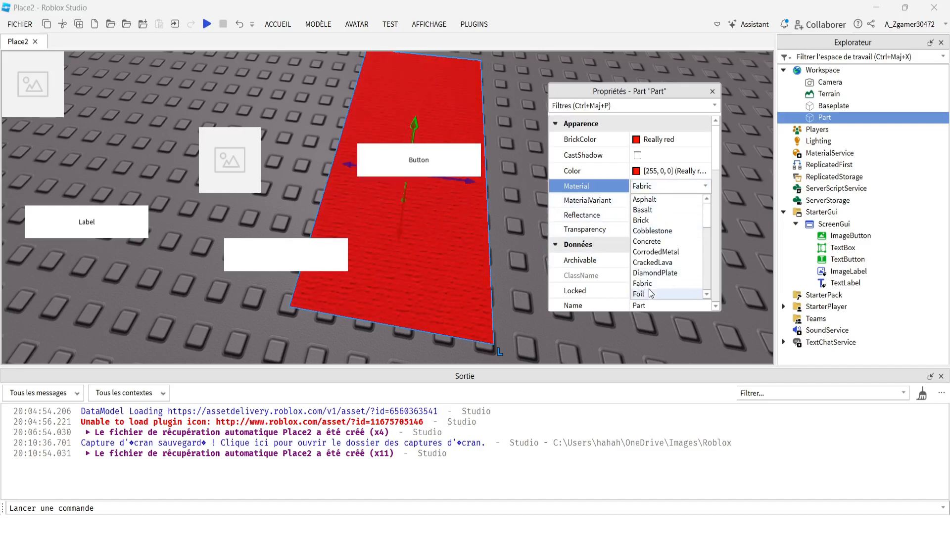
scroll(647, 267, "down", 1)
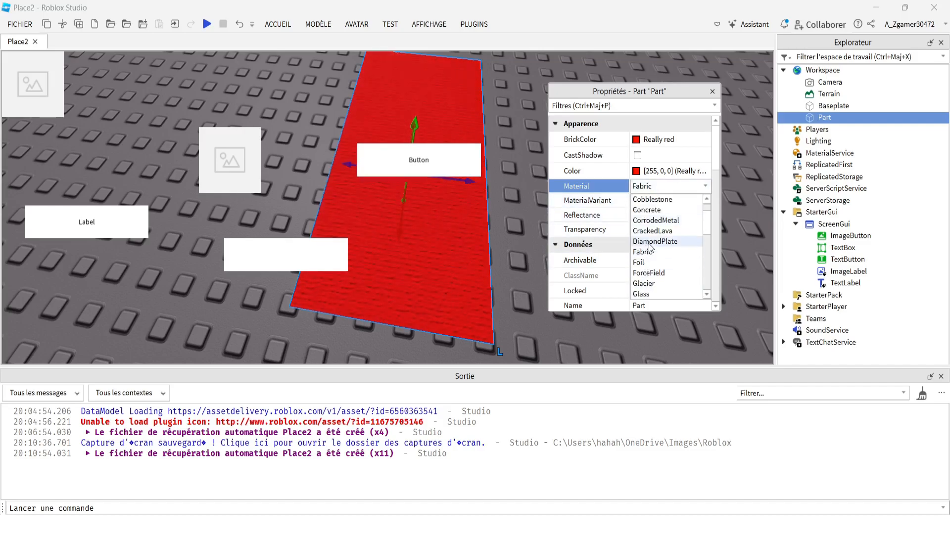
left_click(644, 262)
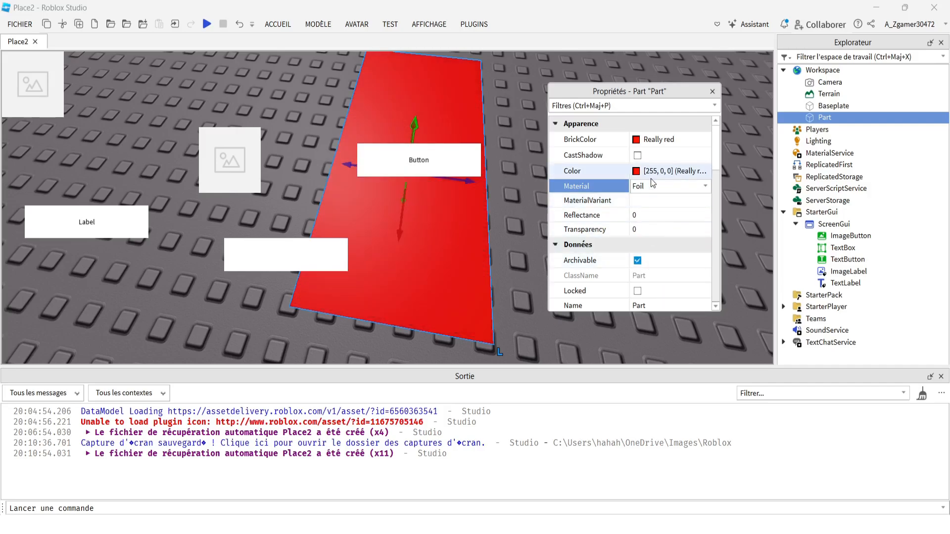
- Try the ForceField material on the red part and view it from another angle
right_click_drag(465, 272, 464, 273)
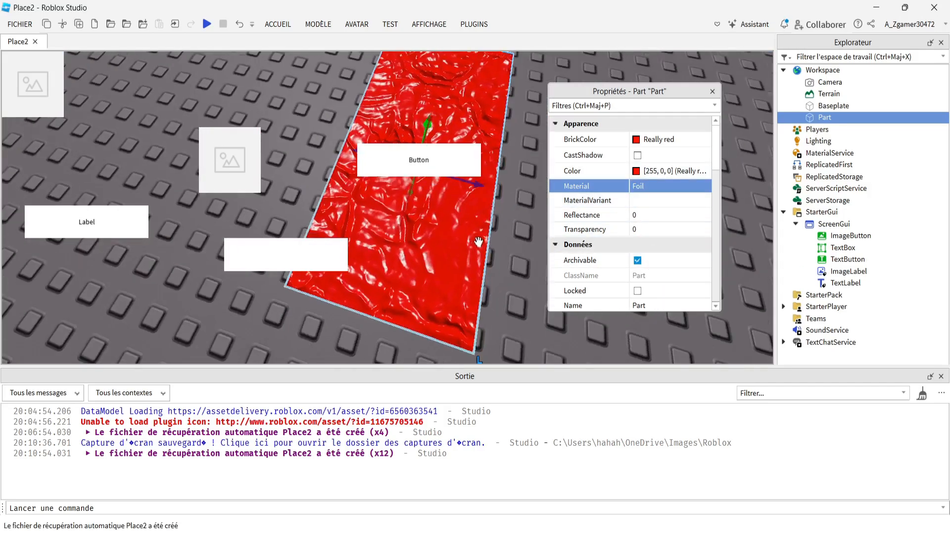
left_click(654, 188)
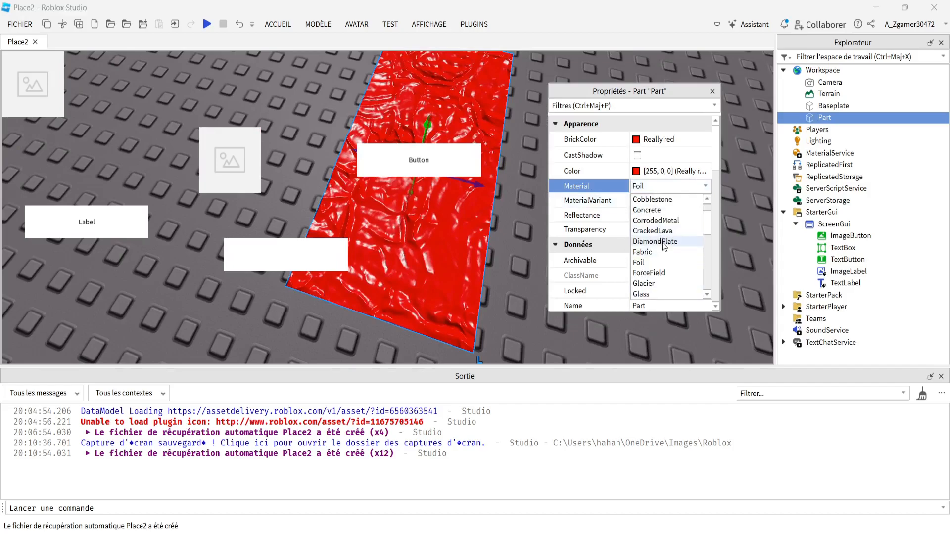
left_click(646, 273)
right_click_drag(494, 283, 486, 277)
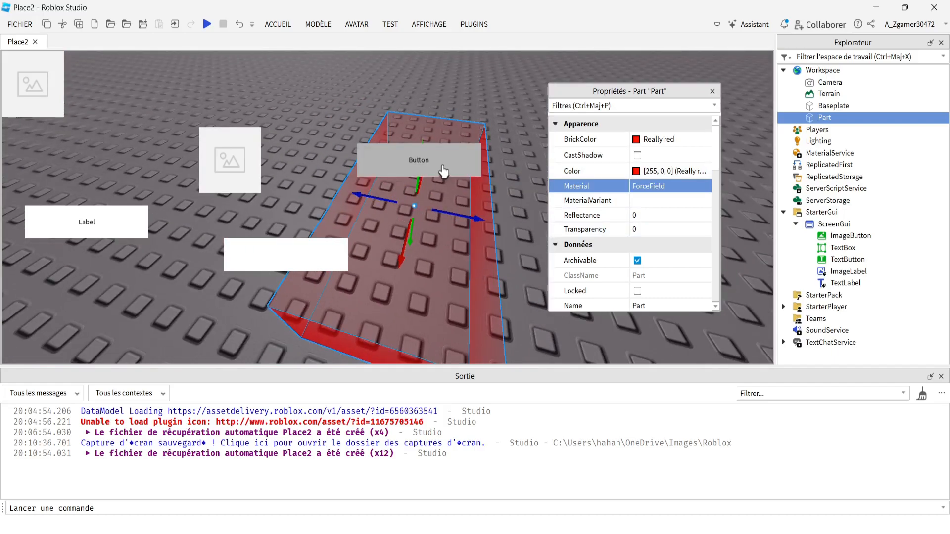
- Switch the red part's material to Glacier and view its surface
left_click(641, 186)
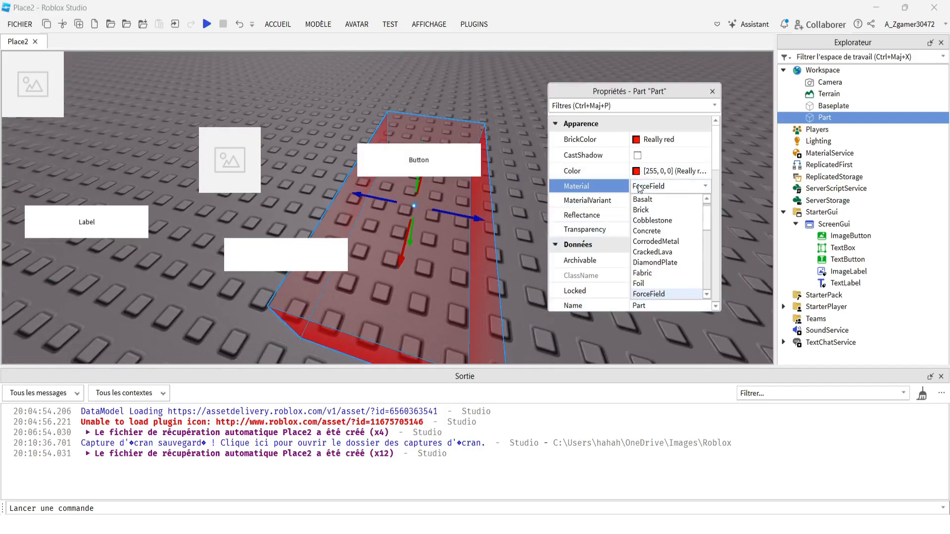
scroll(672, 274, "down", 2)
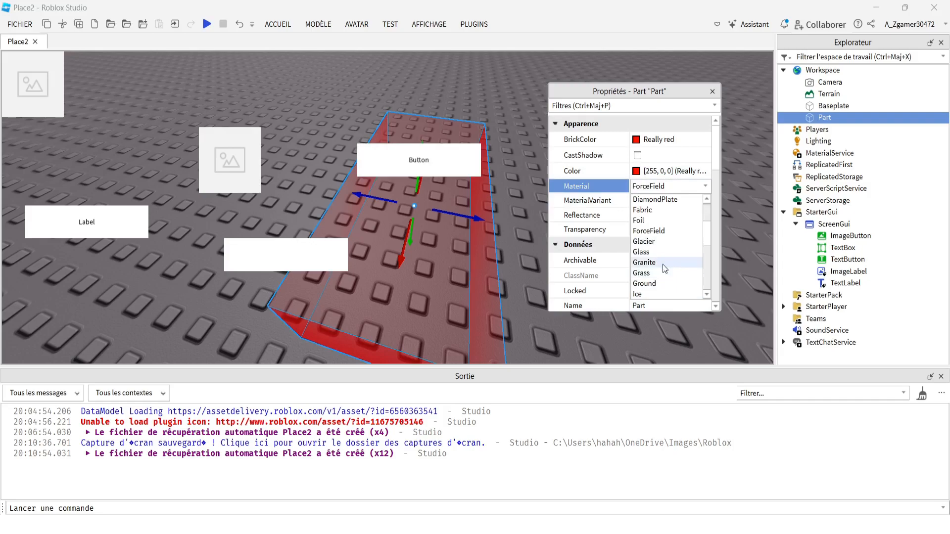
left_click(643, 242)
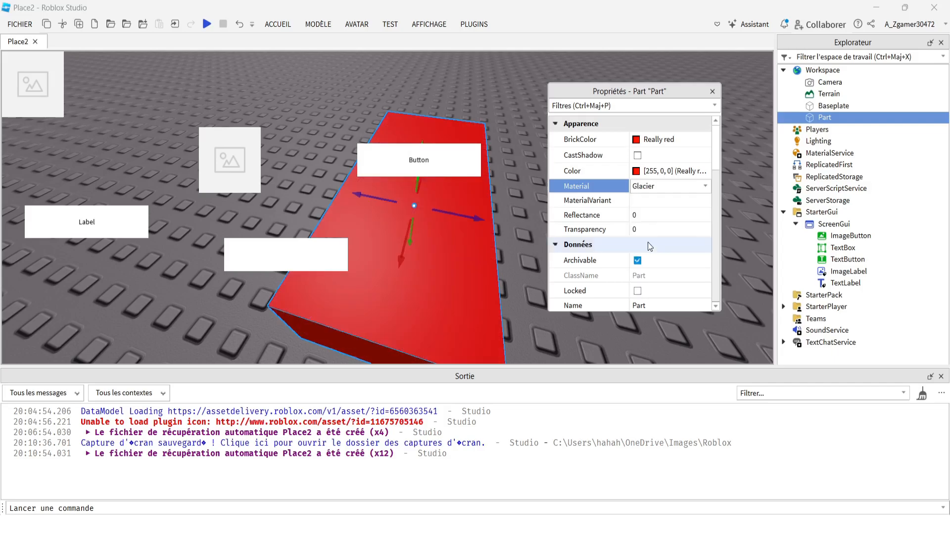
right_click_drag(501, 265, 496, 265)
- Switch the red part's material to Glass and inspect the surface up close
left_click(643, 186)
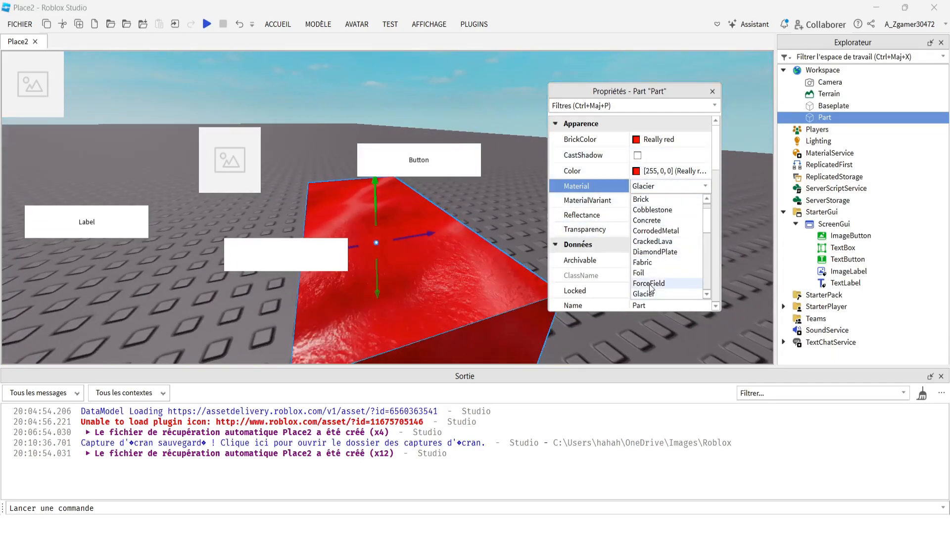
scroll(644, 262, "down", 2)
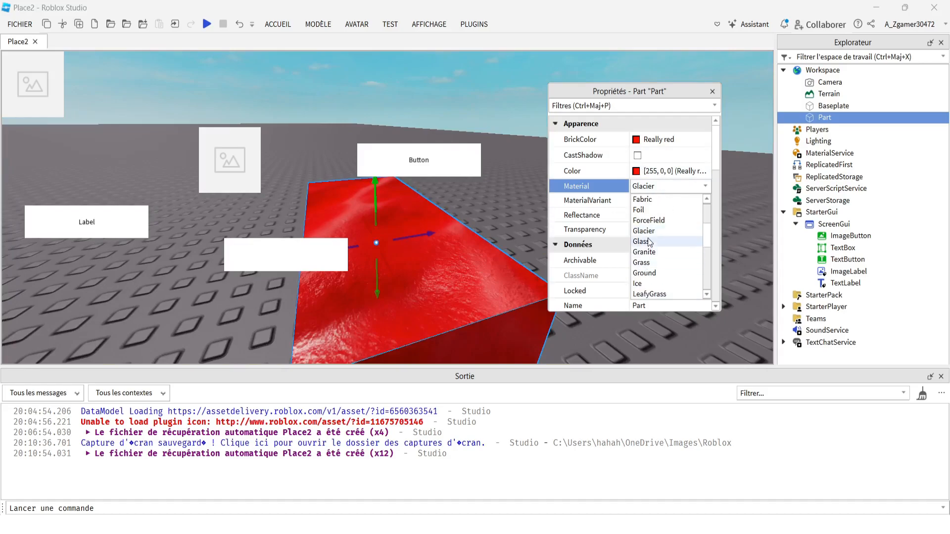
left_click(647, 241)
right_click_drag(471, 222, 471, 224)
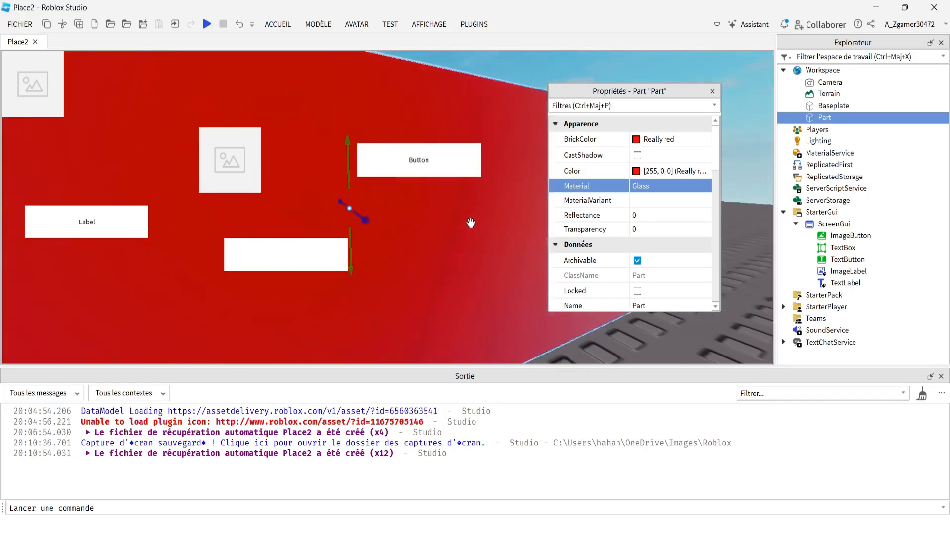
right_click(470, 223)
- Try the Ground material on the red part, followed by Ice
left_click(683, 187)
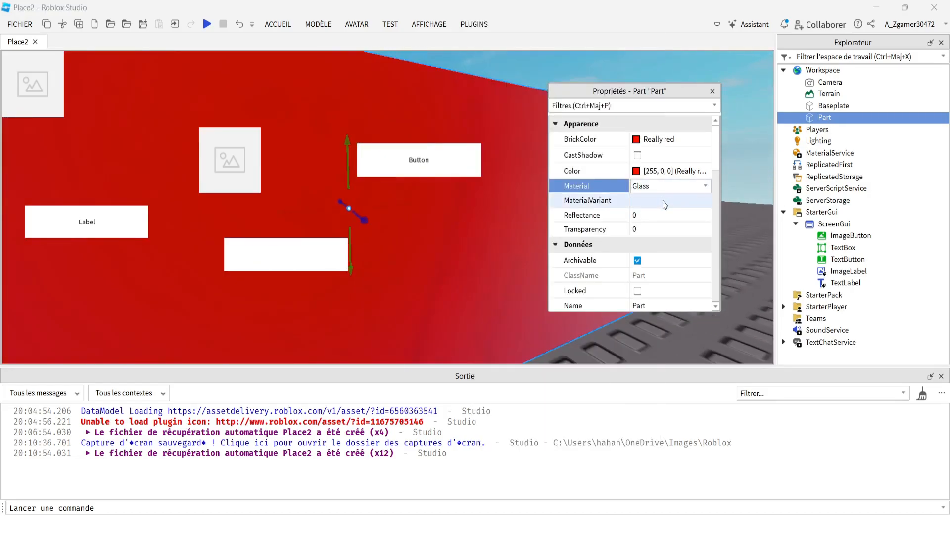
left_click(668, 188)
scroll(648, 223, "down", 3)
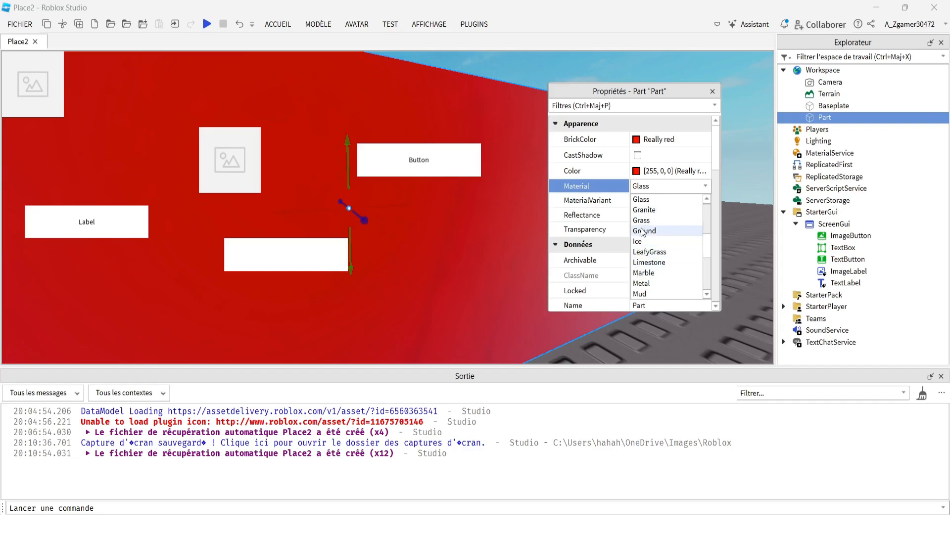
left_click(644, 231)
left_click(663, 186)
left_click(640, 241)
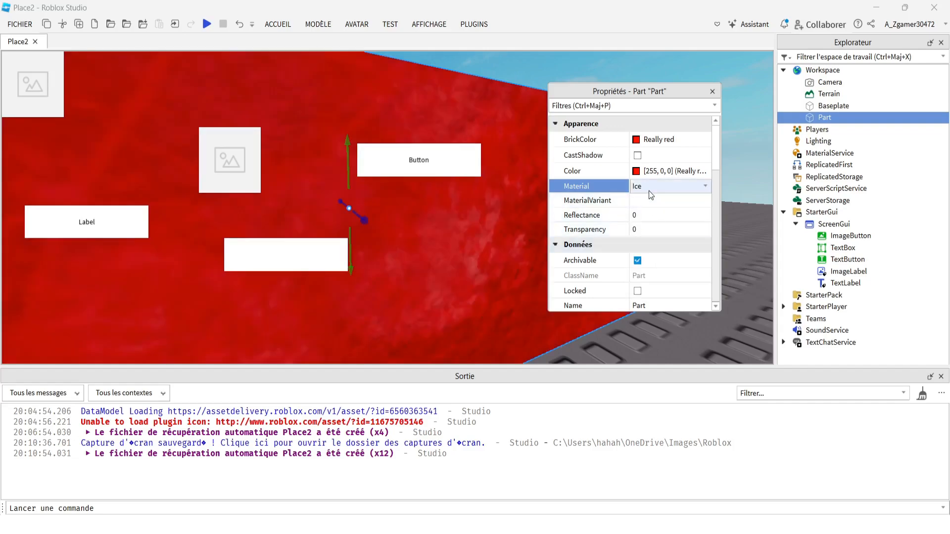
- Set the red part's material to SmoothPlastic and open its Reflectance value
left_click(642, 191)
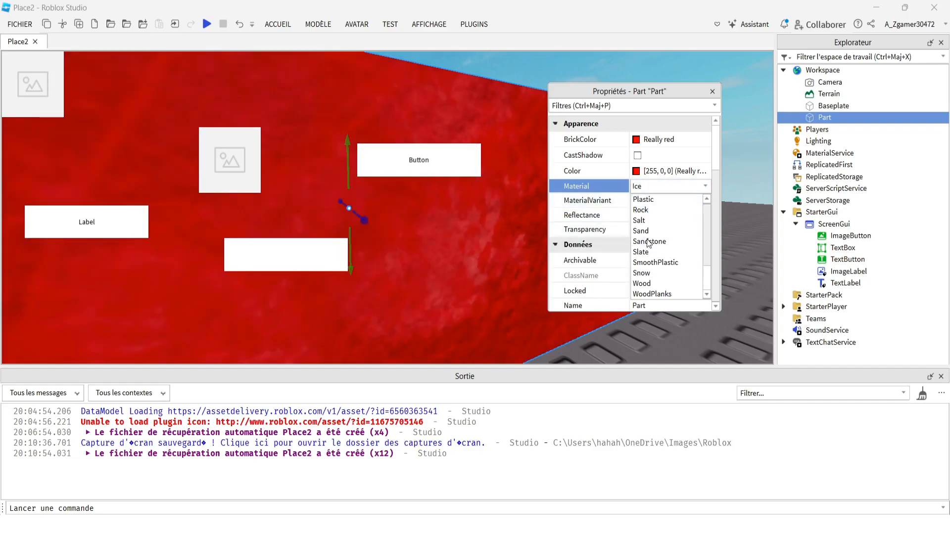
scroll(646, 274, "up", 1)
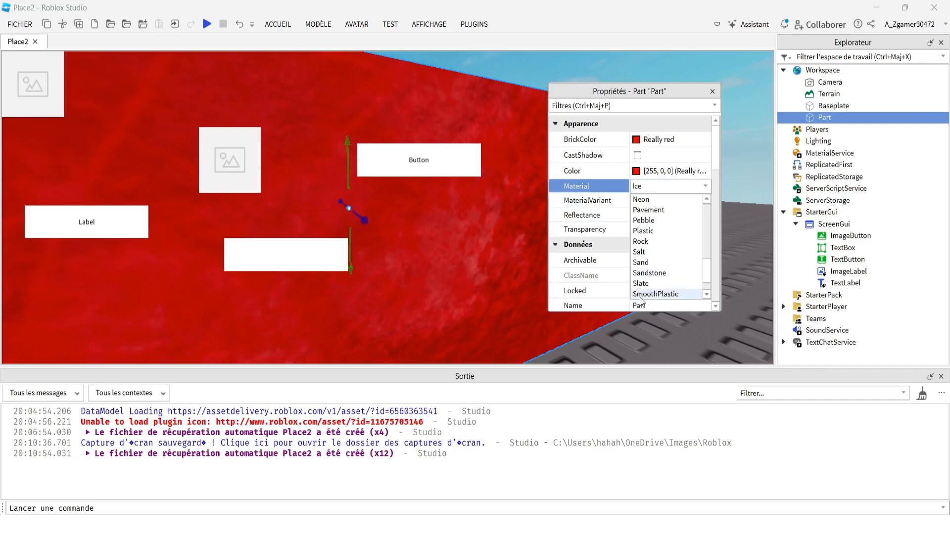
left_click(641, 296)
right_click_drag(491, 258, 475, 247)
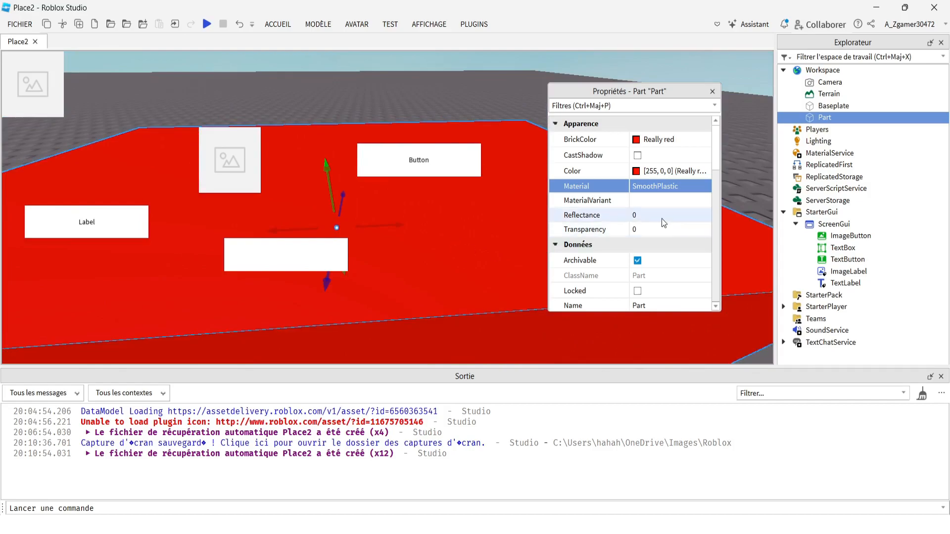
left_click(643, 215)
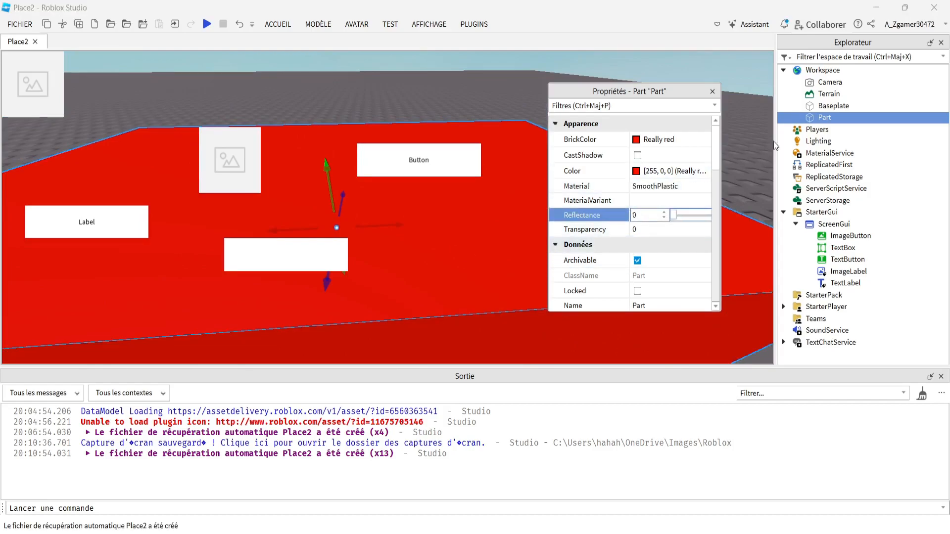
- Filter the ImageButton's properties by "image" and open its Image value
left_click(811, 106)
left_click(834, 237)
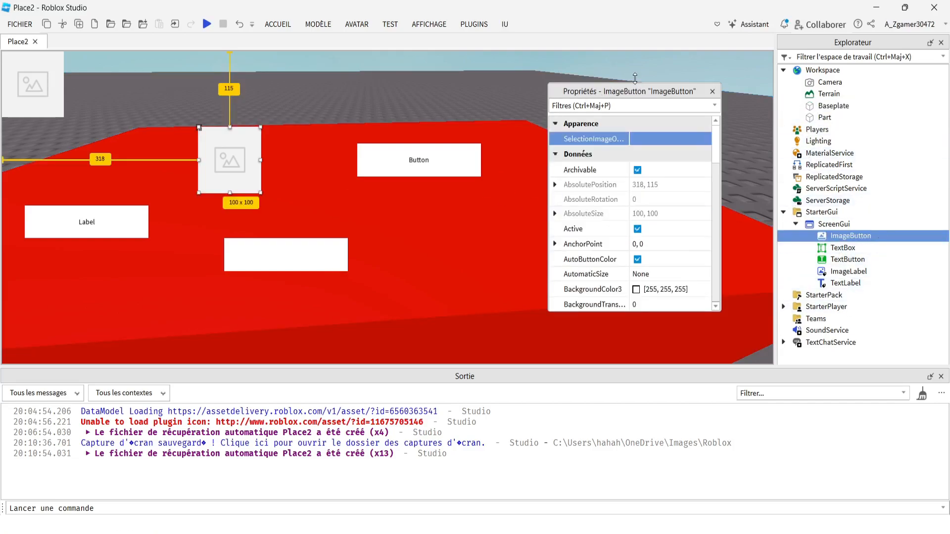
scroll(624, 163, "down", 5)
left_click(610, 106)
type("image")
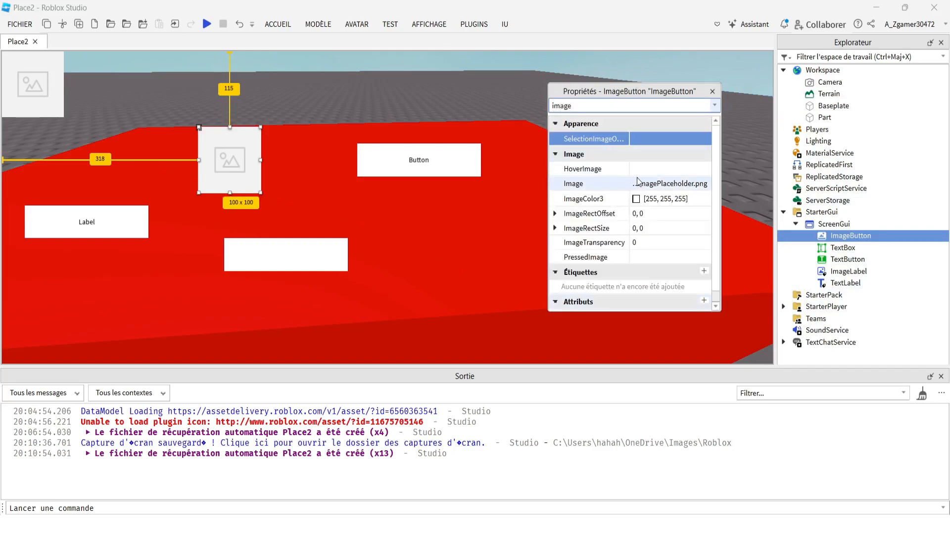
left_click(639, 182)
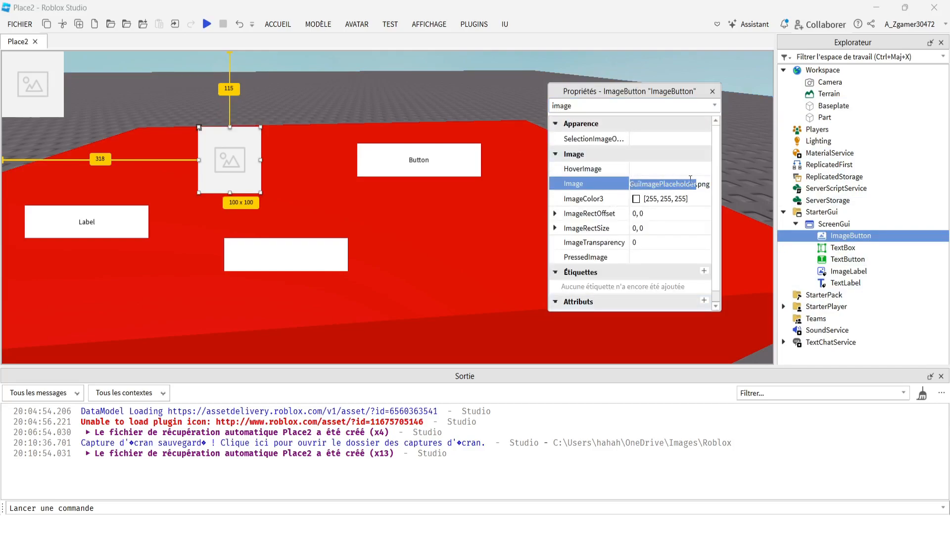
left_click(596, 185)
left_click(634, 183)
left_click(616, 183)
- Dock the floating Properties window beneath the Explorer and select the ImageButton's Image property
left_click_drag(681, 91, 867, 232)
scroll(857, 340, "down", 4)
scroll(855, 338, "up", 3)
left_click(825, 306)
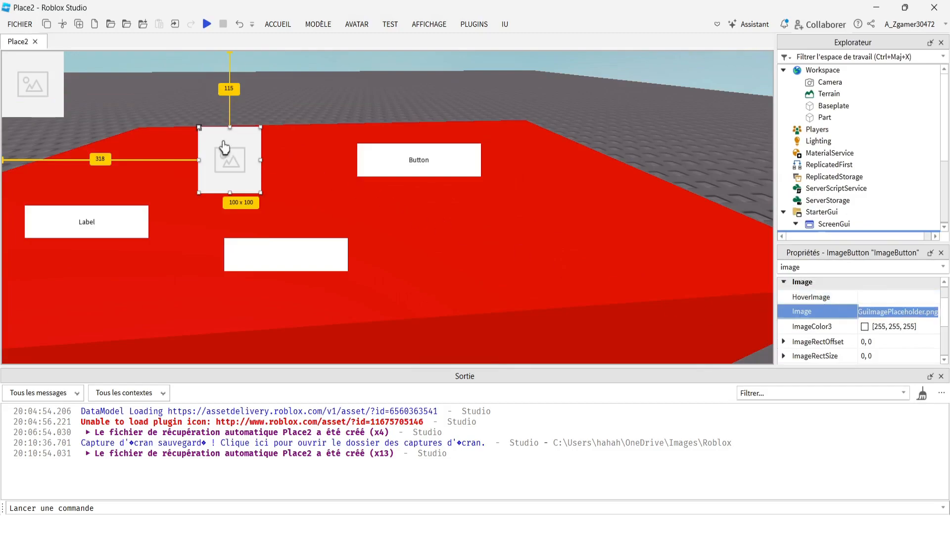
- Remove the placeholder image from the ImageLabel, widening the docked panels to see the full path
left_click(22, 89)
scroll(873, 334, "down", 2)
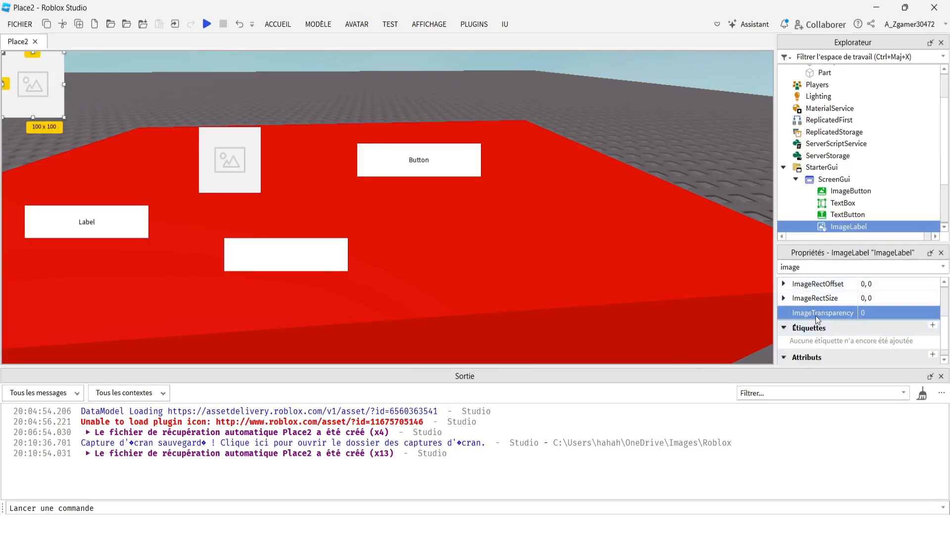
scroll(849, 301, "up", 2)
left_click(870, 297)
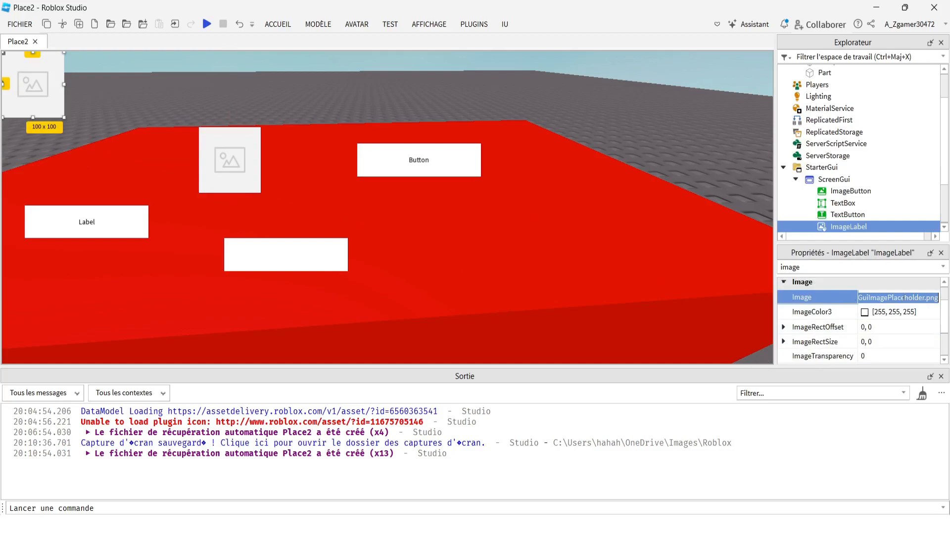
left_click_drag(775, 245, 674, 240)
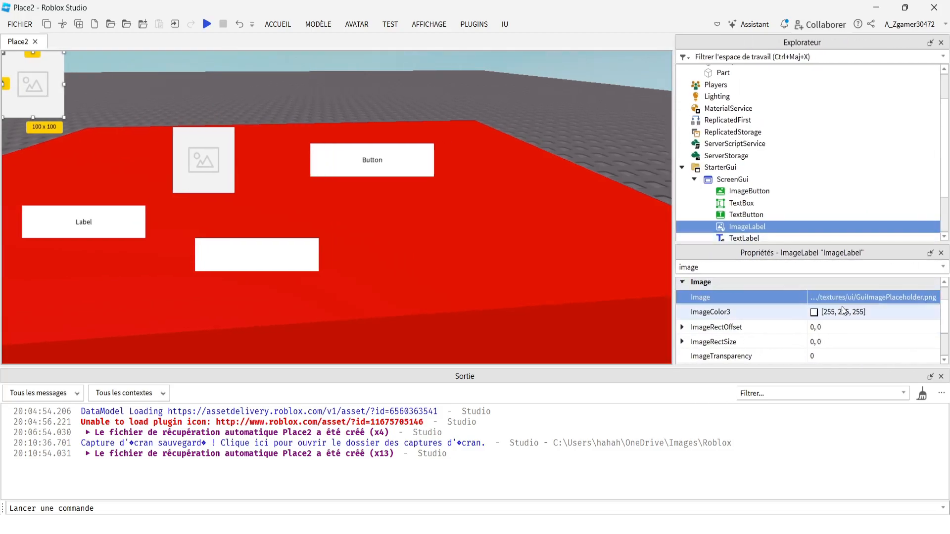
key("BackSpace")
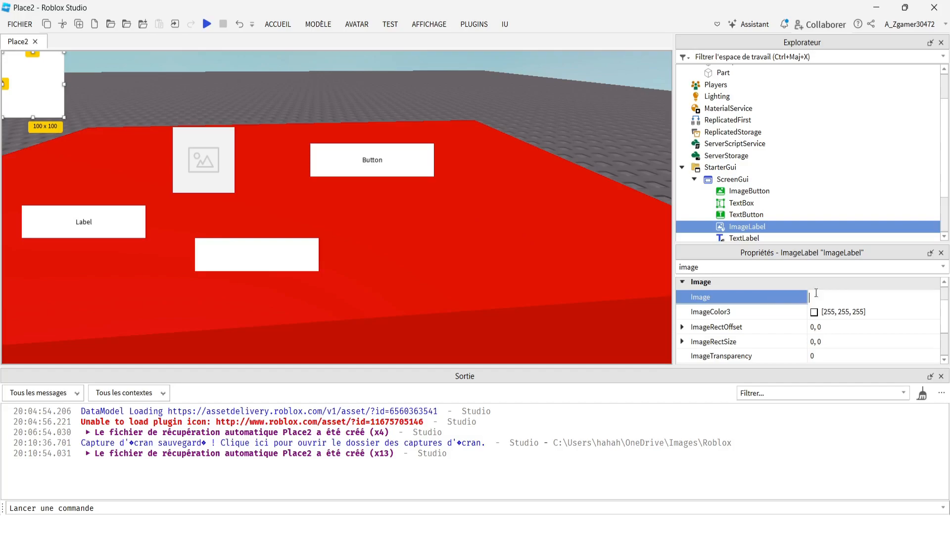
- Clear the property filter and look through the ImageLabel's full properties
left_click(910, 266)
key("BackSpace")
key("BackSpace")
key("BackSpace")
key("BackSpace")
key("BackSpace")
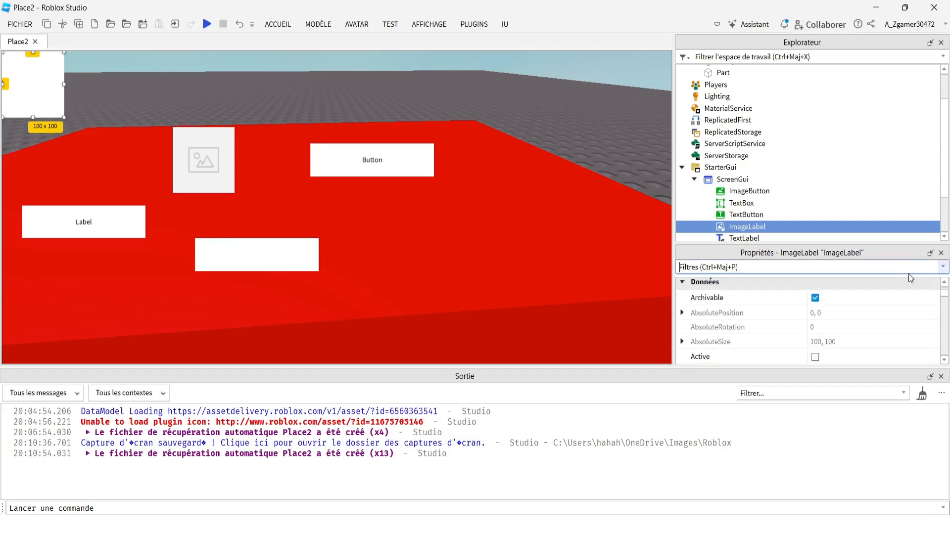
left_click(723, 191)
left_click(721, 227)
scroll(727, 208, "down", 2)
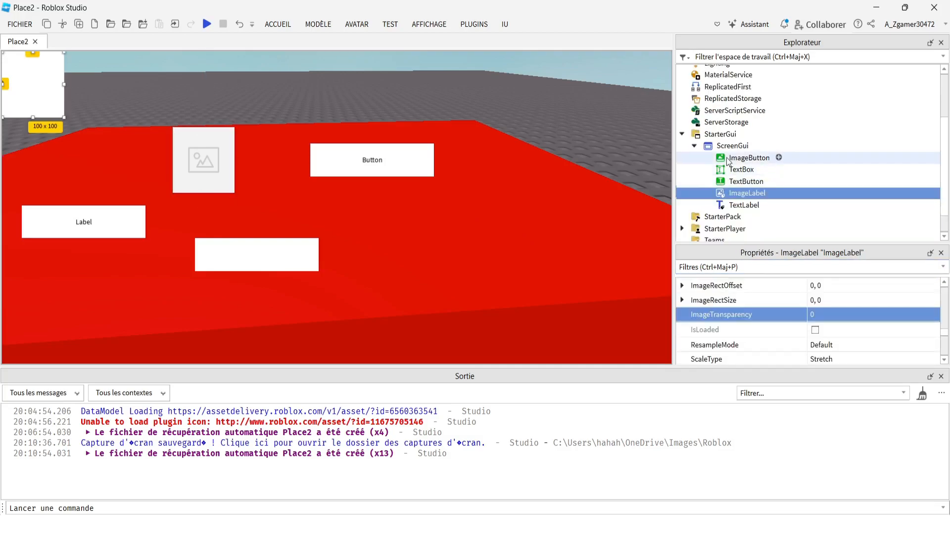
- Filter the TextLabel's properties by "color" and set its TextColor3 to grey 172, 172, 172
left_click(737, 188)
left_click(738, 177)
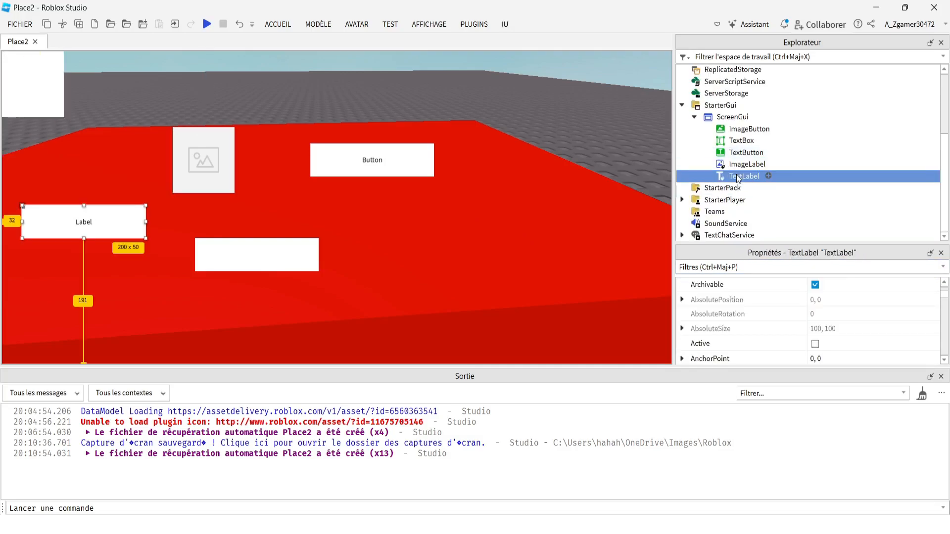
left_click(703, 261)
type("color")
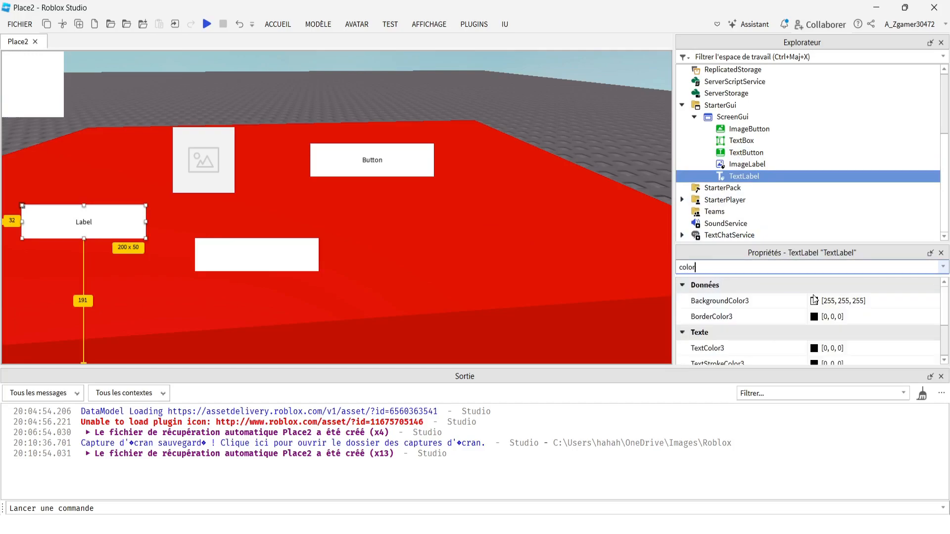
left_click(815, 348)
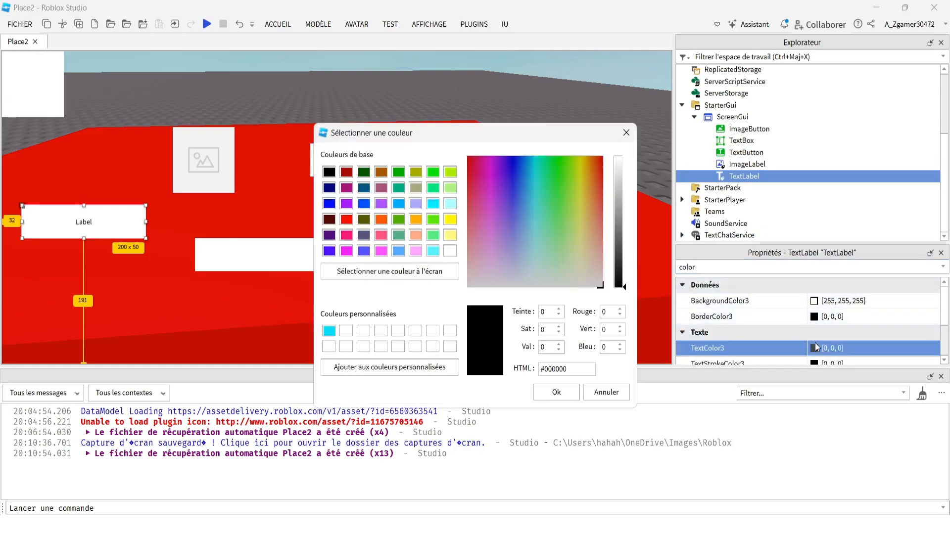
left_click_drag(617, 204, 616, 200)
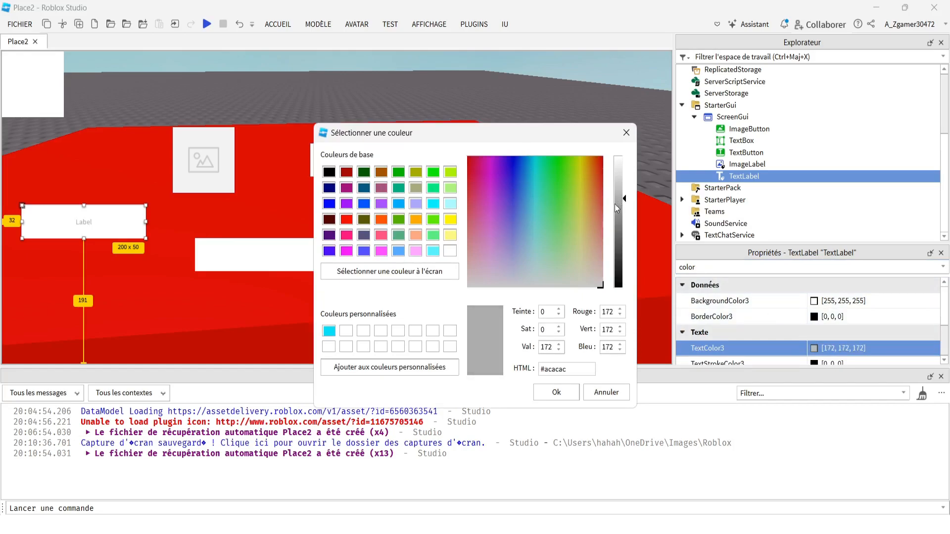
left_click(568, 394)
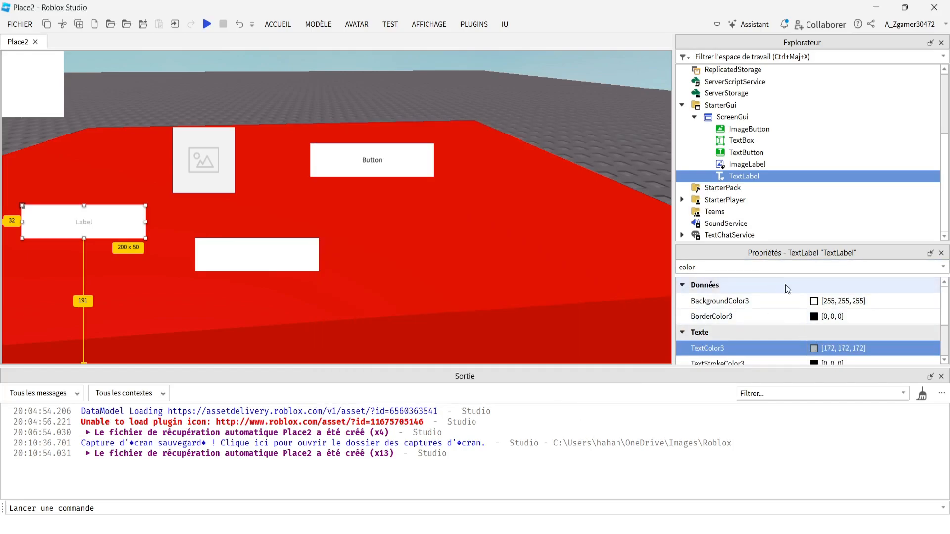
- Set the TextLabel's BackgroundColor3 to dark grey 97, 97, 97
left_click(804, 300)
left_click_drag(624, 205, 621, 237)
left_click(554, 394)
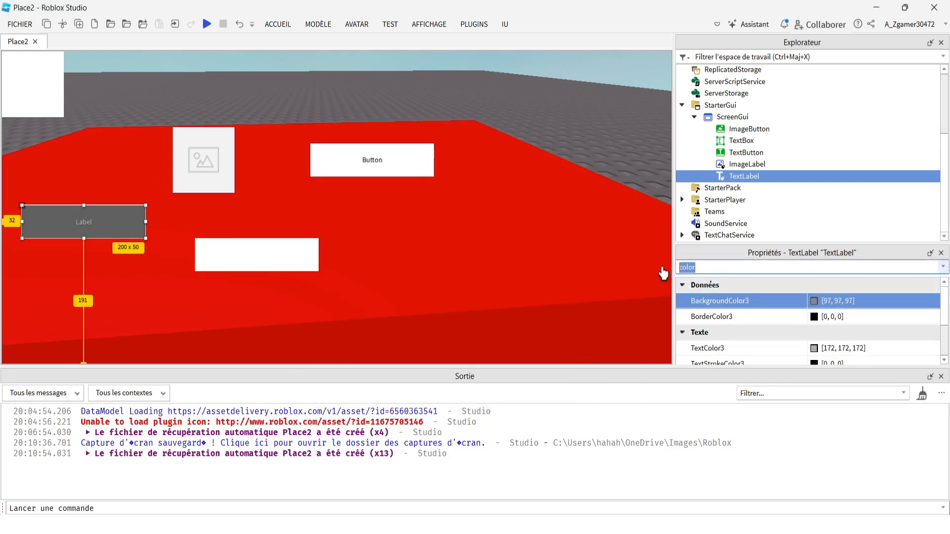
- Filter the TextLabel's properties by "tra" and set its BackgroundTransparency to 0.35
type("tra")
left_click(830, 300)
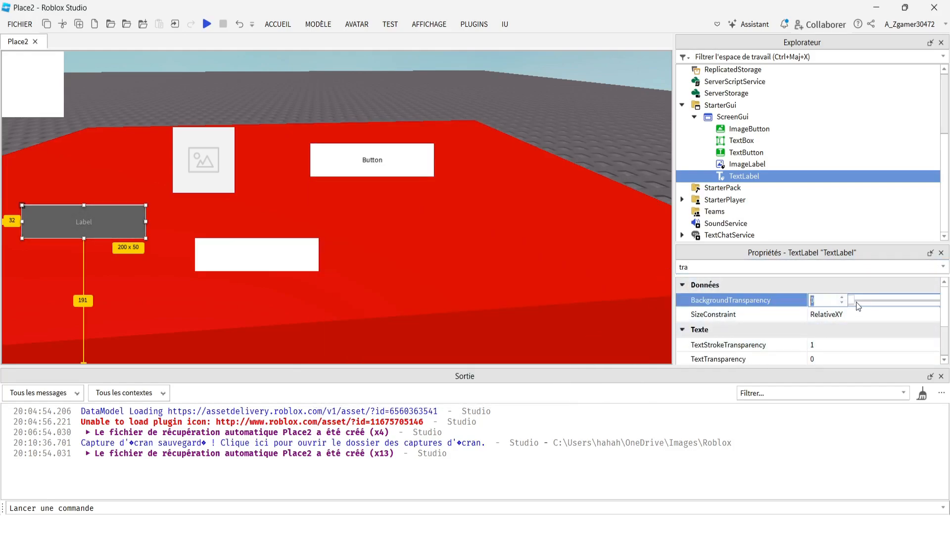
left_click_drag(886, 299, 881, 298)
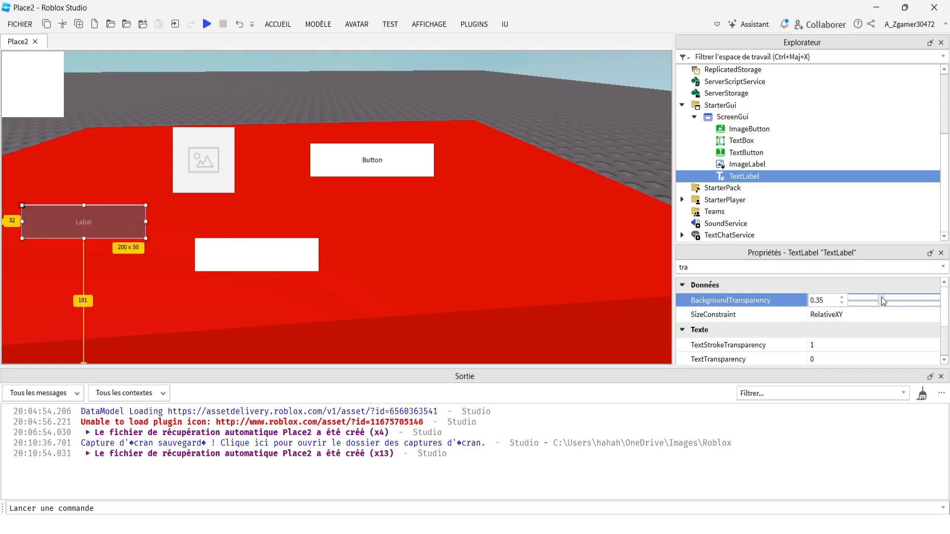
left_click(773, 176)
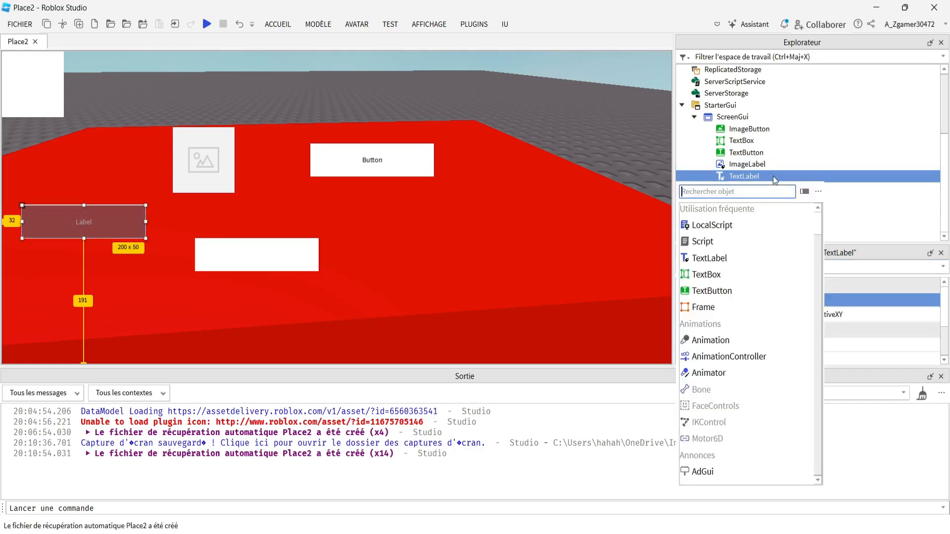
left_click(740, 154)
double_click(736, 165)
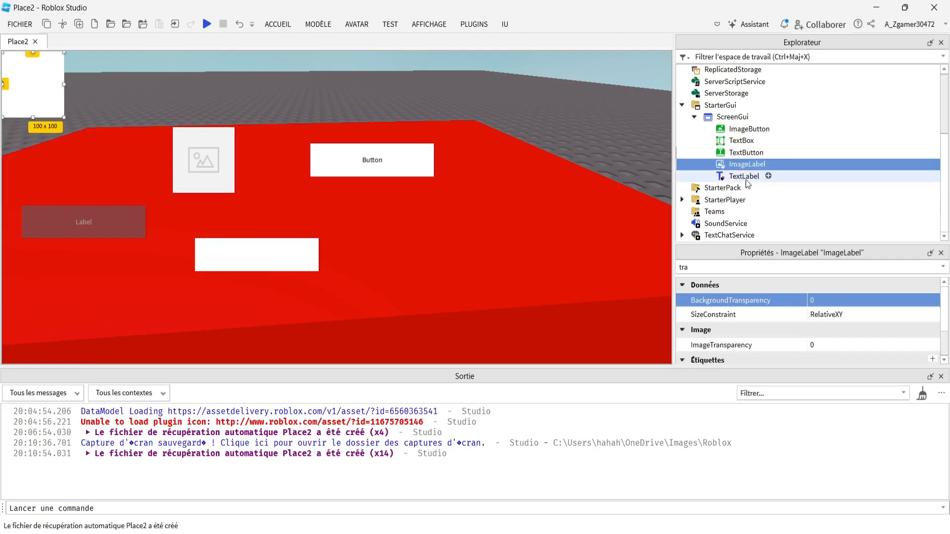
left_click(741, 141)
left_click(745, 177)
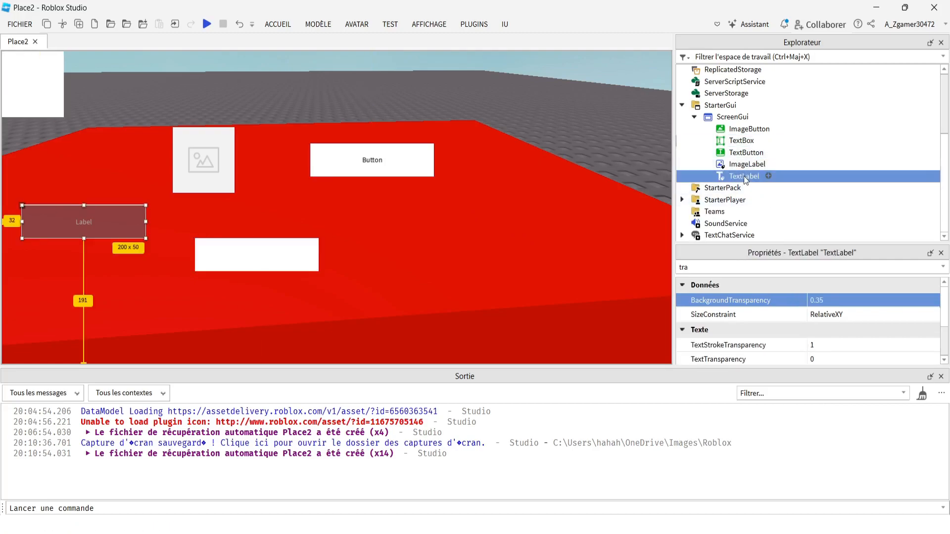
left_click(737, 130)
- Delete the ScreenGui together with all the GUI elements it contains
left_click(718, 122)
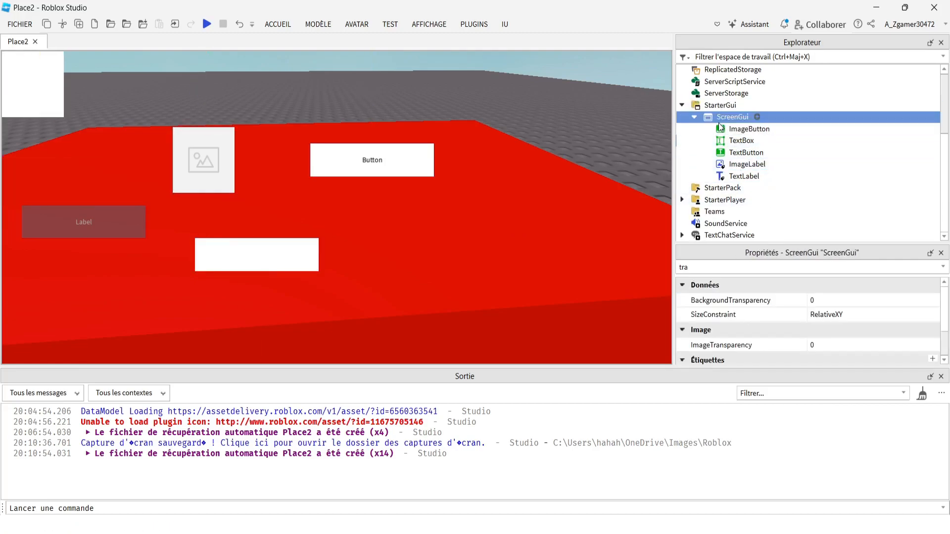
key("Delete")
right_click_drag(617, 157, 582, 223)
scroll(612, 255, "down", 6)
right_click(611, 248)
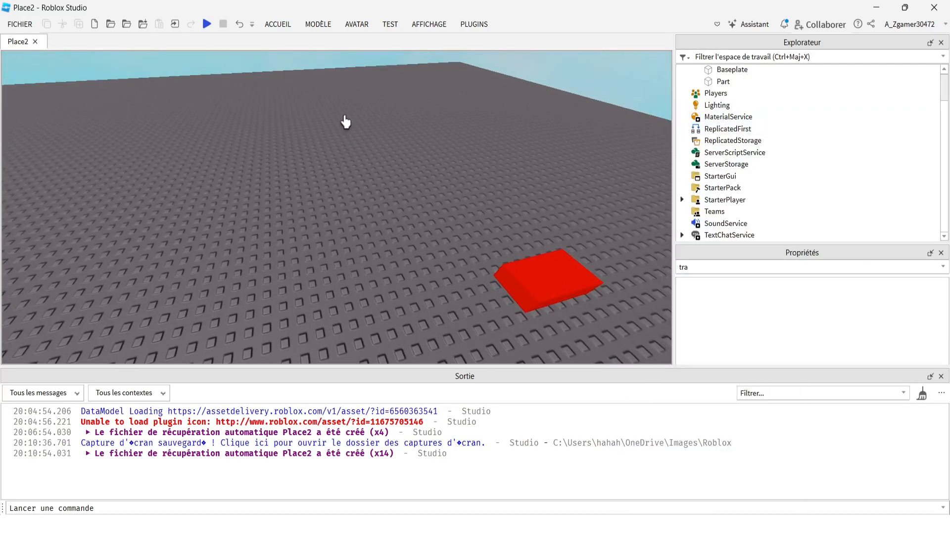
- Insert a new Script into ServerScriptService
scroll(732, 124, "up", 1)
scroll(732, 139, "down", 1)
left_click(726, 140)
left_click(726, 153)
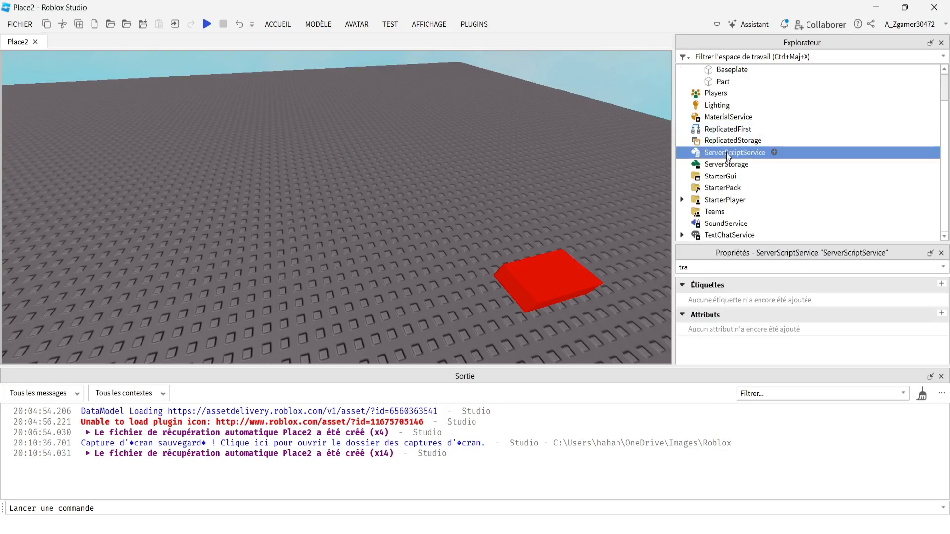
left_click(774, 152)
left_click(733, 200)
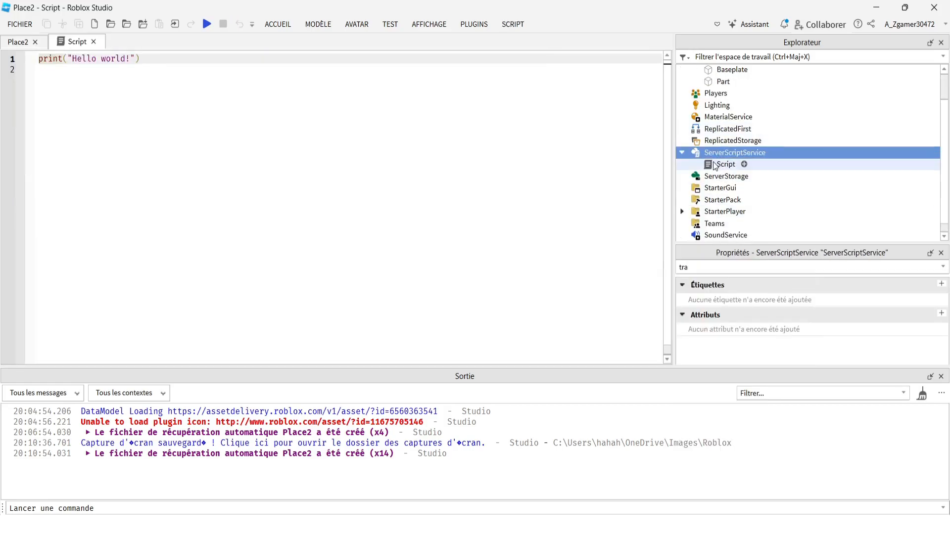
- Delete the default print("Hello world!") line from the new script
left_click(723, 164)
left_click_drag(125, 82, 38, 62)
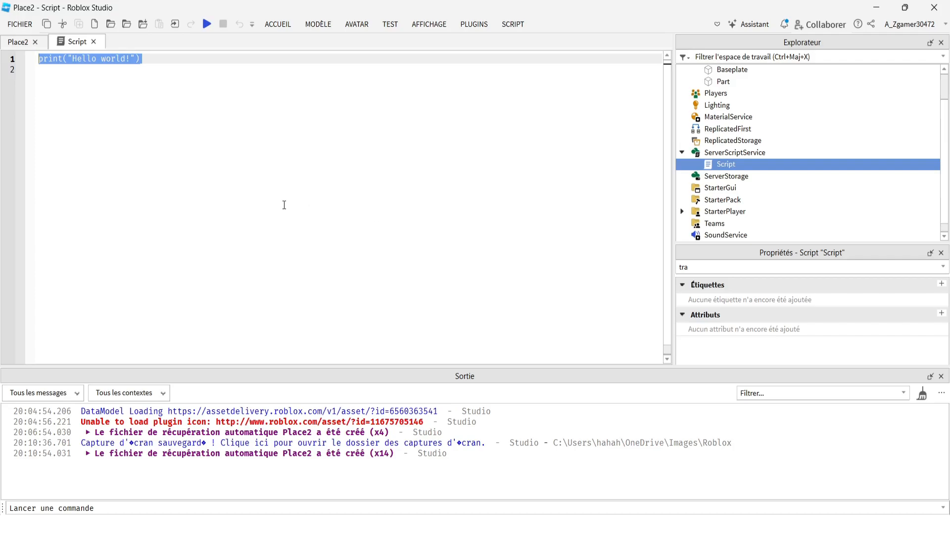
key("BackSpace")
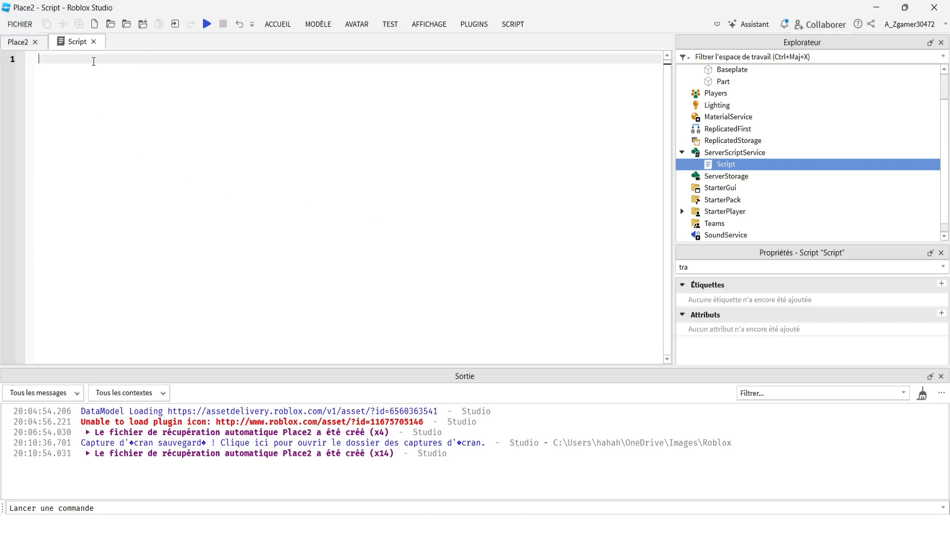
- Rename the script in ServerScriptService as "Script" and close its editor
right_click(723, 164)
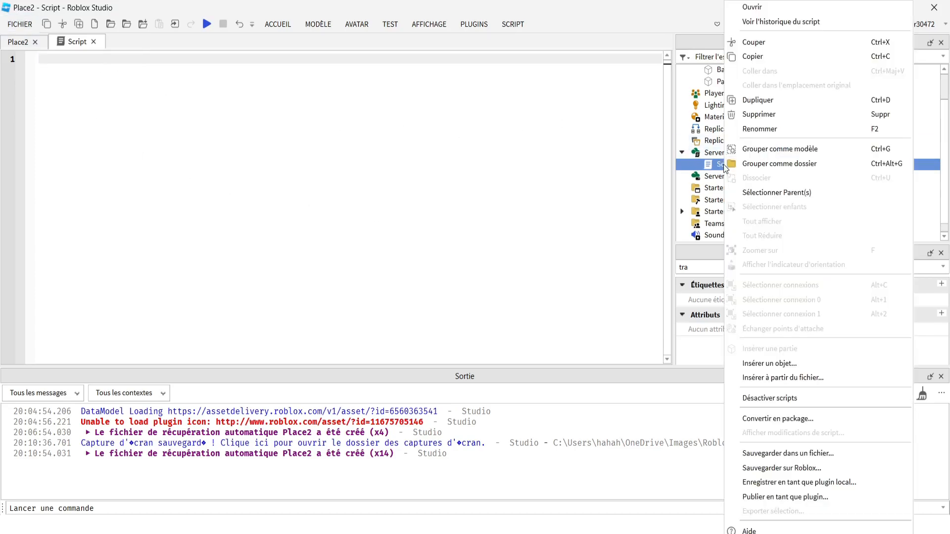
left_click(742, 128)
key("BackSpace")
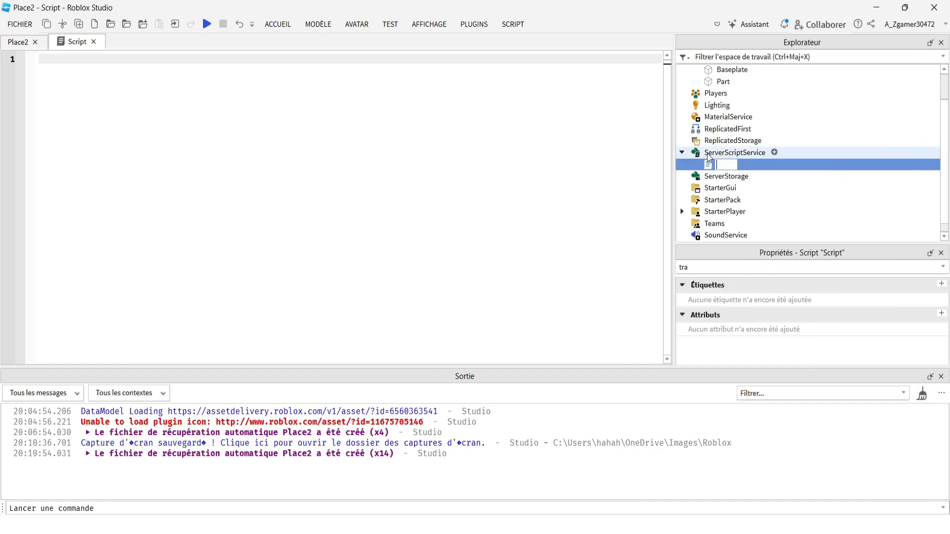
type("Script")
left_click(329, 111)
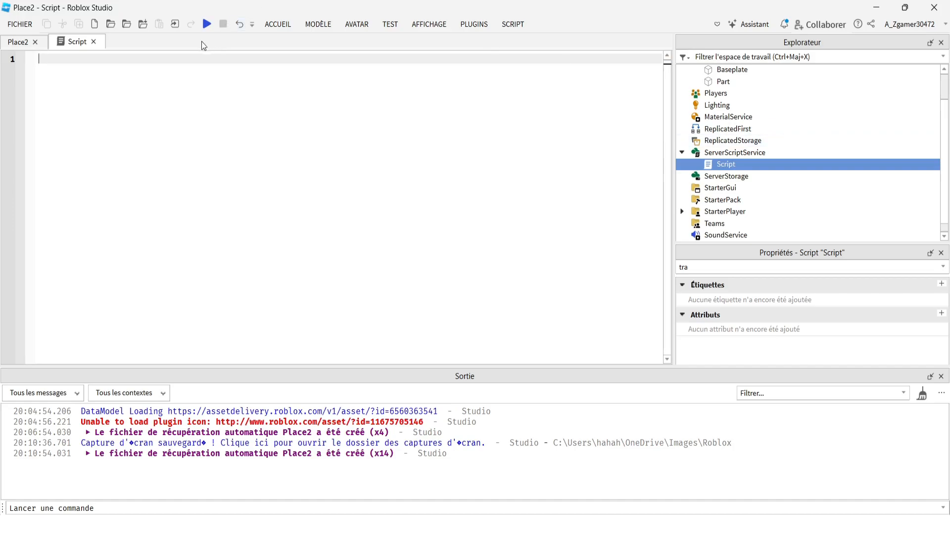
left_click(94, 42)
right_click_drag(557, 218, 596, 155)
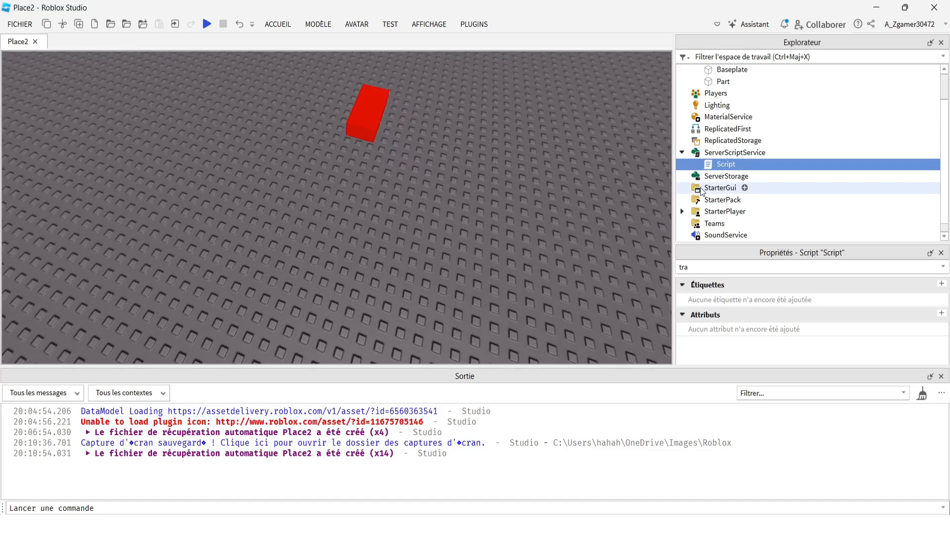
- Open the ServerScriptService script and write Instance.new("Part"), choosing the class from the suggested class names
double_click(713, 165)
type("Instance")
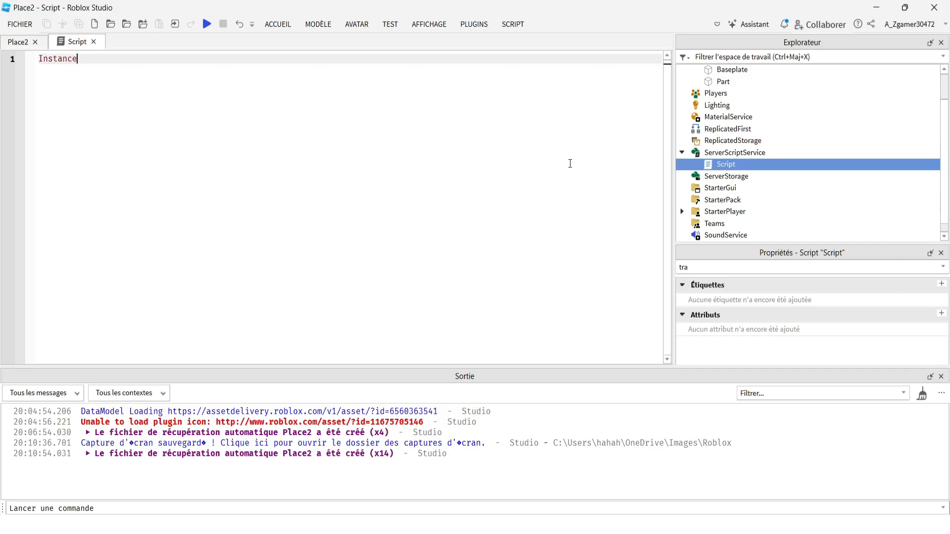
type(".new(")
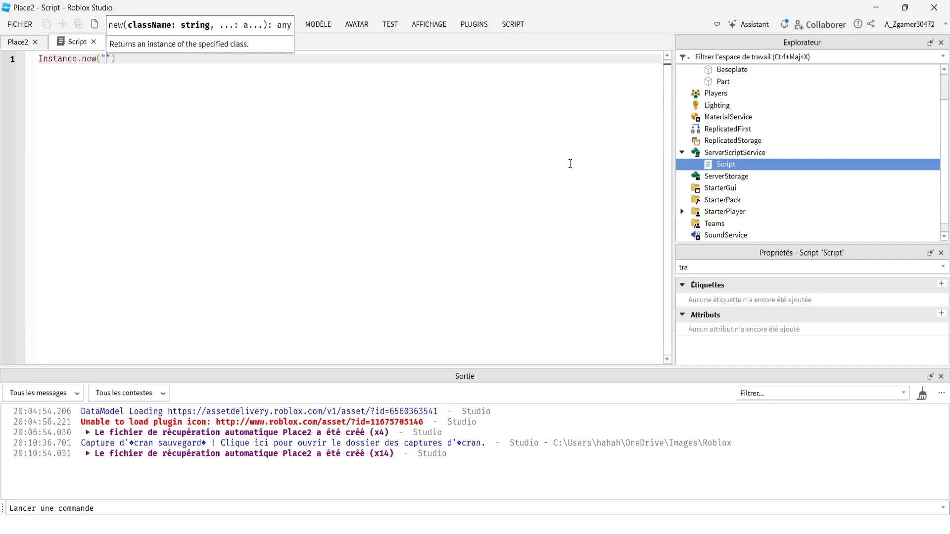
type("\"")
key("Down")
key("Down")
key("Down")
key("Down")
key("Down")
key("Down")
key("Down")
key("Down")
key("Down")
key("Down")
key("Down")
key("Down")
key("Down")
key("Down")
key("Down")
key("Down")
key("Down")
key("Down")
key("Down")
key("Down")
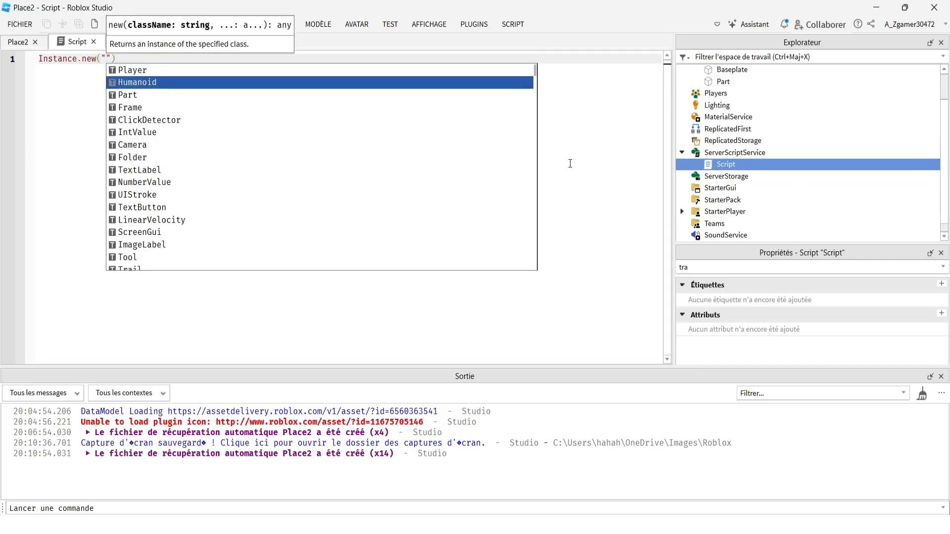
type("Pa")
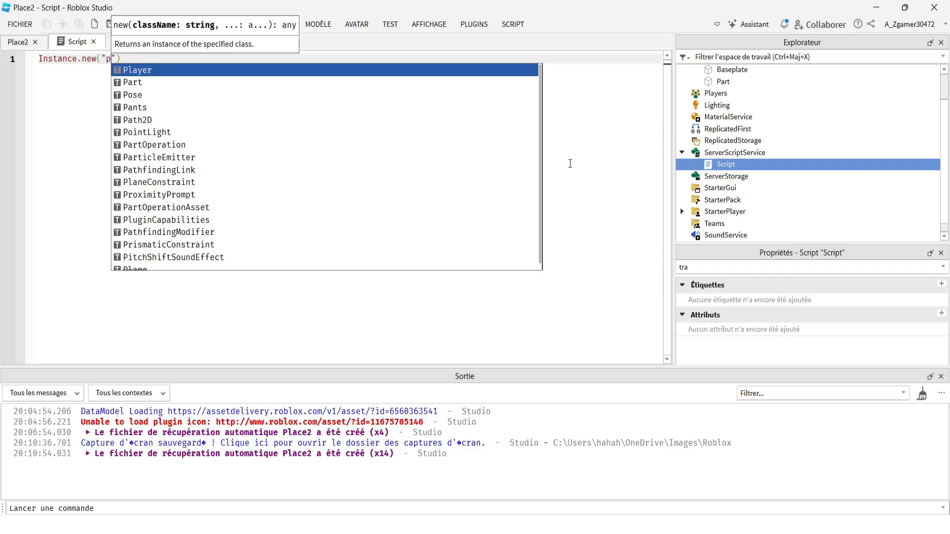
key("Tab")
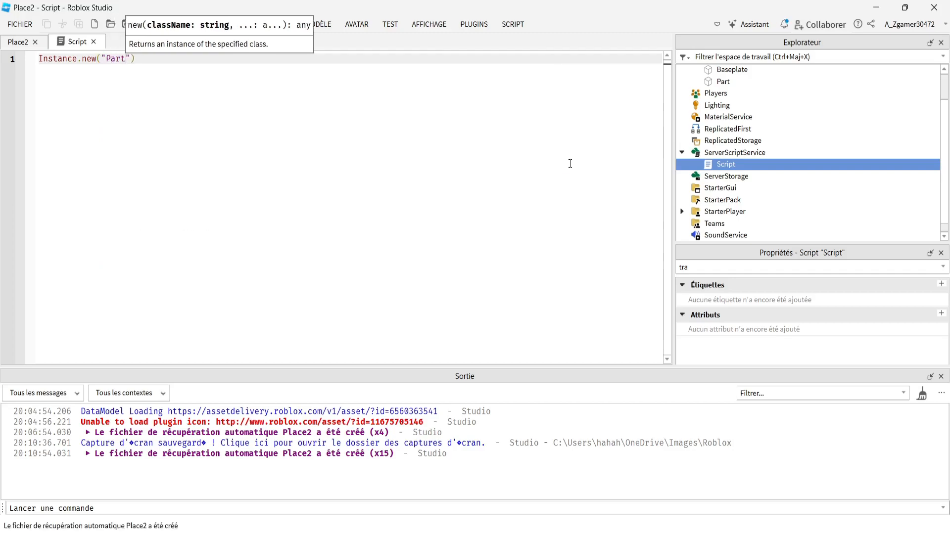
key("Right")
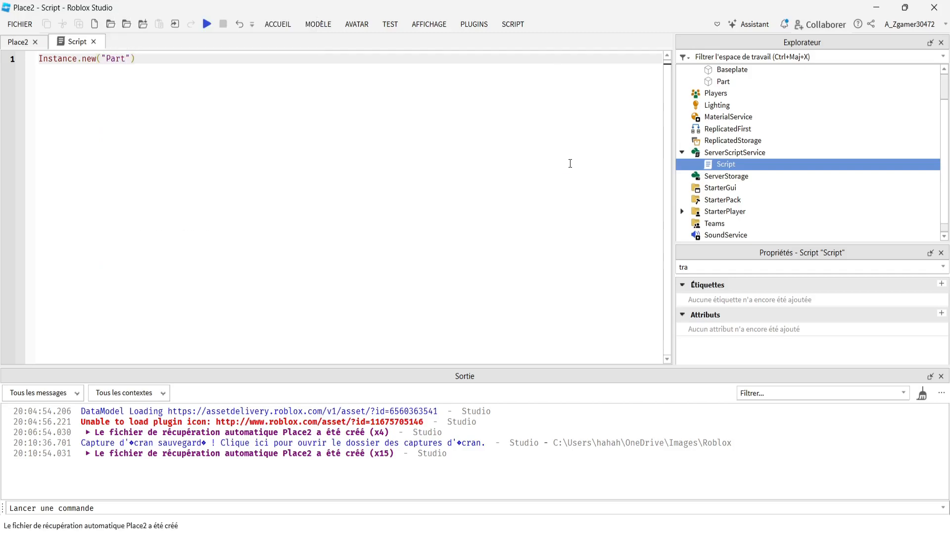
- Add workspace as the second argument of the Instance.new("Part") call
type(", p")
key("BackSpace")
type("workspace")
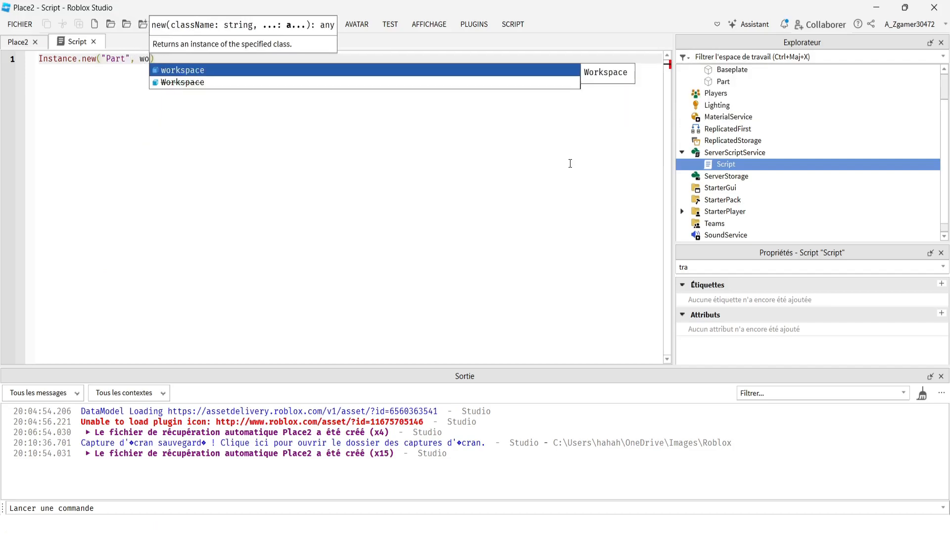
- Return to the 3D view and examine how Baseplate and Part are nested under Workspace in the object hierarchy
left_click(19, 42)
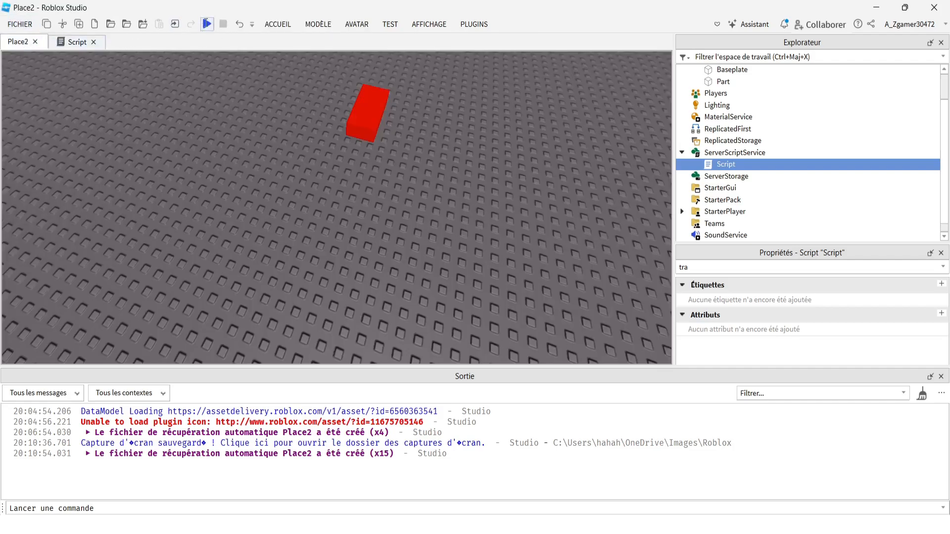
scroll(729, 99, "up", 1)
left_click(715, 70)
left_click(732, 106)
left_click(721, 70)
left_click(740, 108)
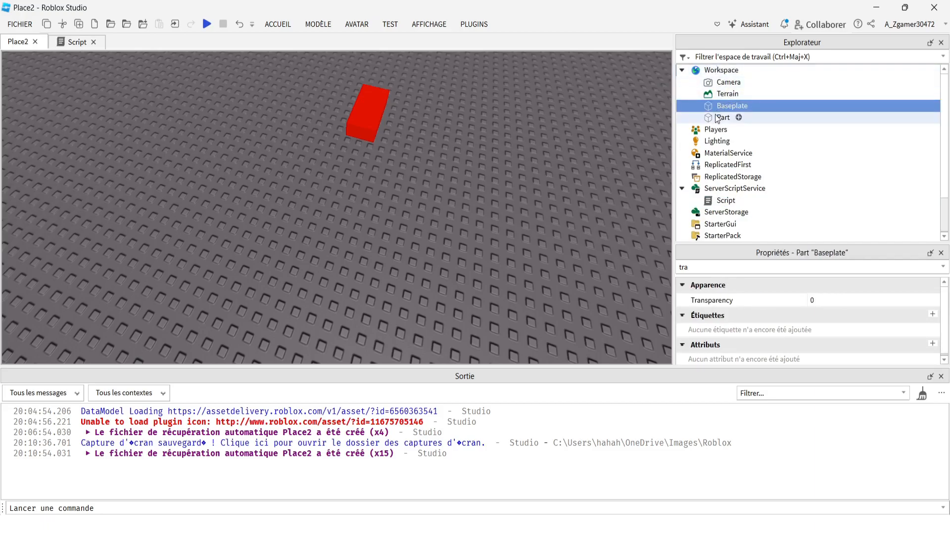
left_click(721, 117)
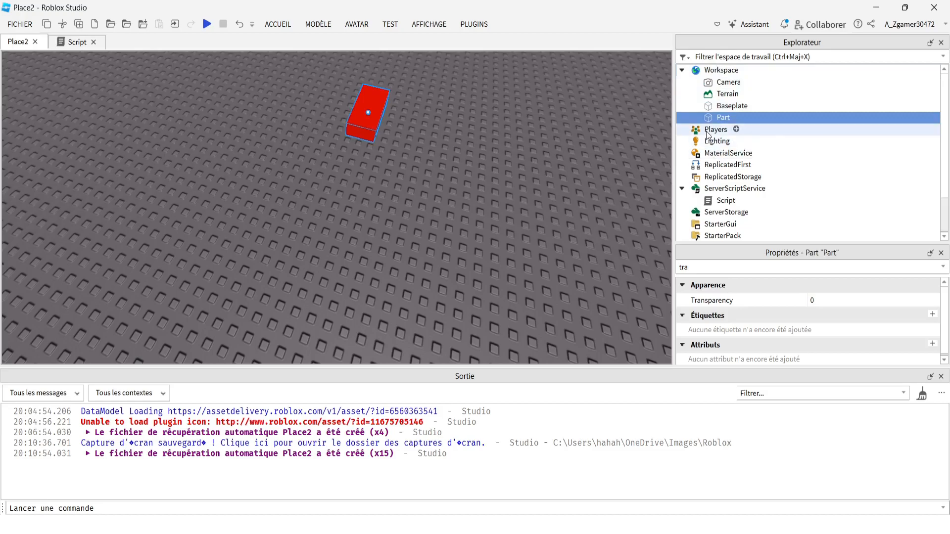
left_click(713, 107)
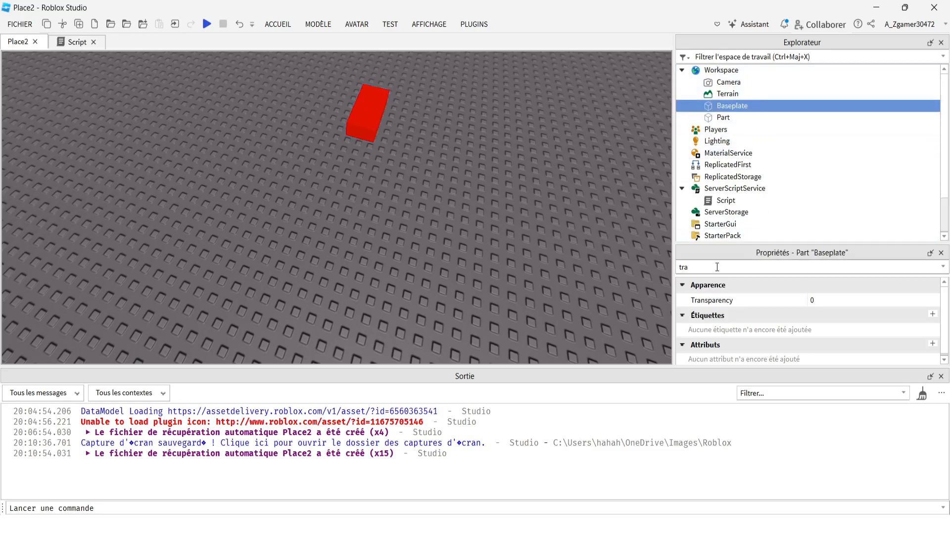
left_click(713, 72)
left_click(716, 107)
left_click(683, 70)
left_click(683, 70)
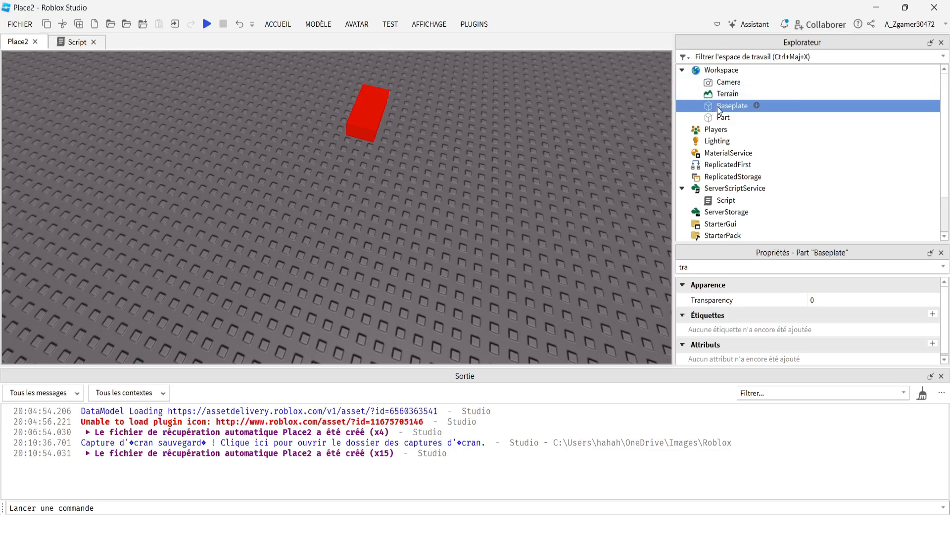
- Insert a Script into the Baseplate and close both open script editors
left_click(757, 105)
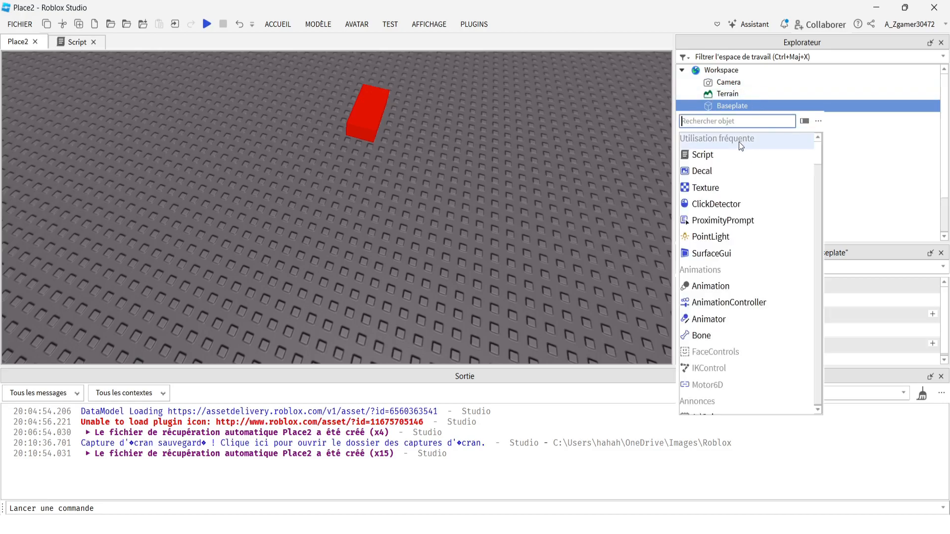
left_click(728, 151)
left_click(151, 41)
left_click(93, 42)
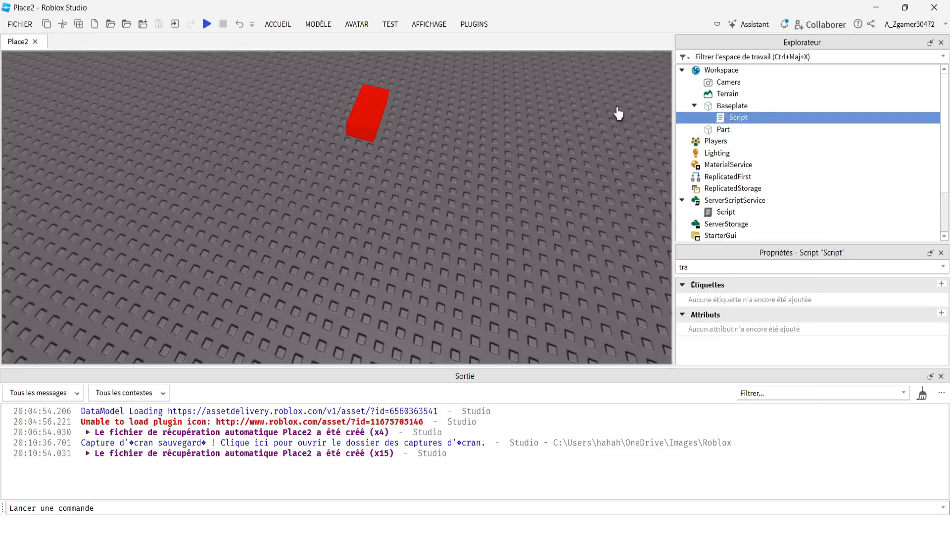
left_click(722, 108)
left_click(737, 117)
left_click(705, 70)
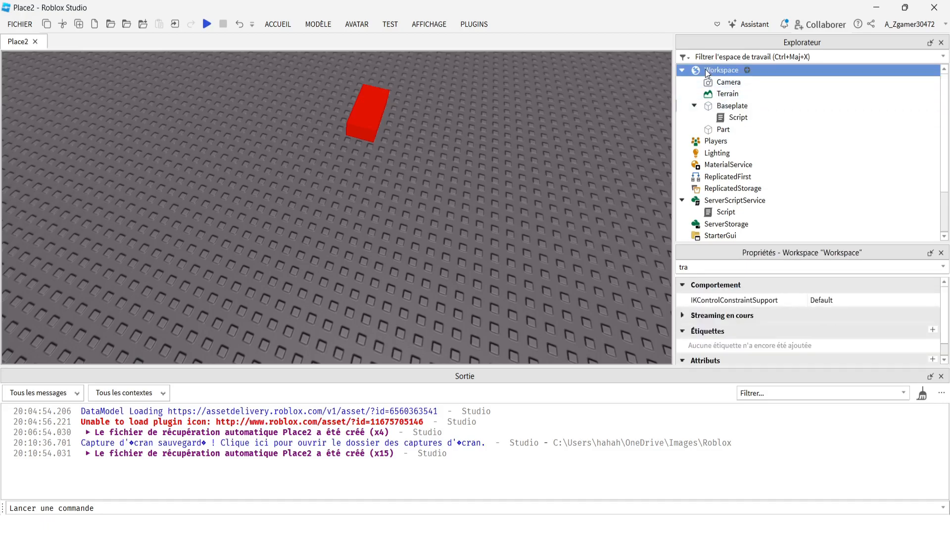
left_click(719, 108)
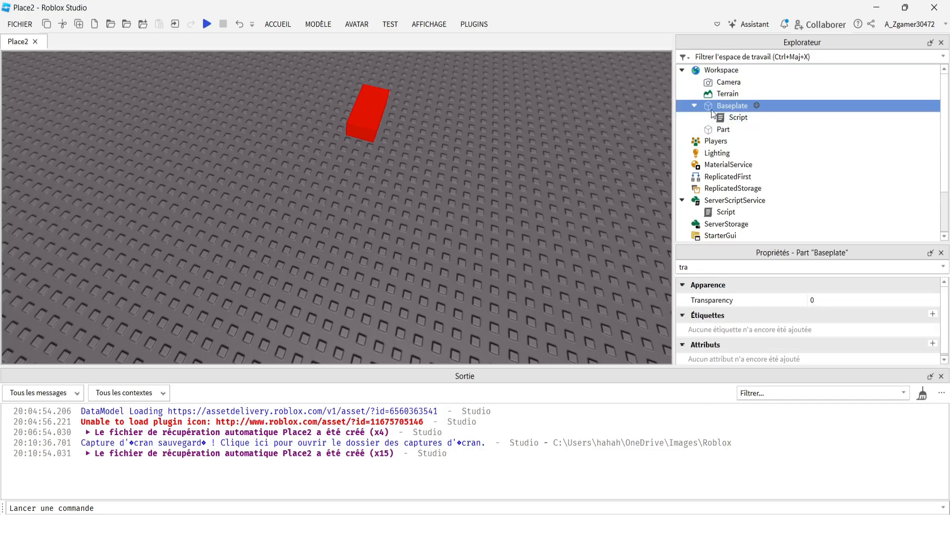
- Open the Baseplate's script and delete its default print("Hello world!") code
double_click(715, 117)
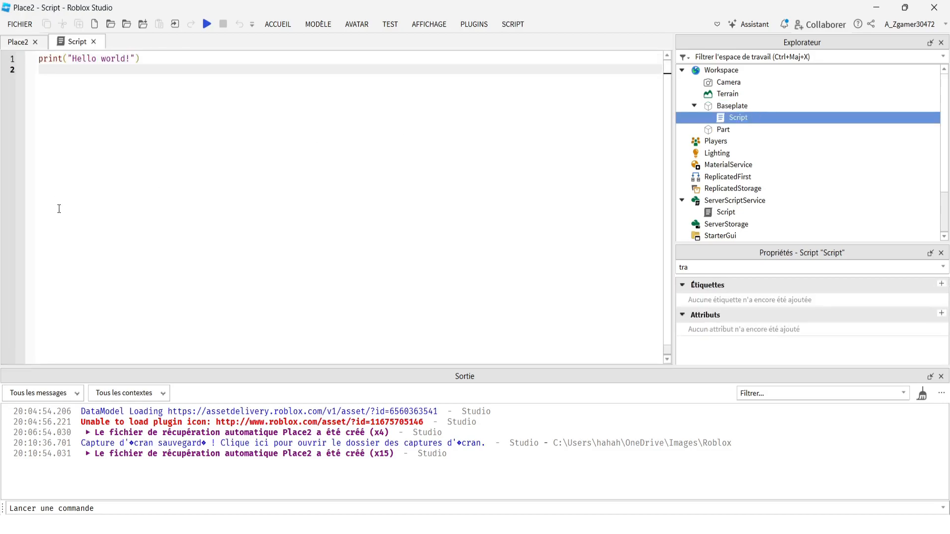
key("BackSpace")
key("BackSpace")
key("BackSpace")
key("BackSpace")
key("BackSpace")
key("BackSpace")
key("BackSpace")
key("BackSpace")
key("BackSpace")
key("BackSpace")
key("BackSpace")
key("BackSpace")
key("BackSpace")
key("BackSpace")
key("BackSpace")
key("BackSpace")
key("BackSpace")
key("BackSpace")
key("BackSpace")
key("BackSpace")
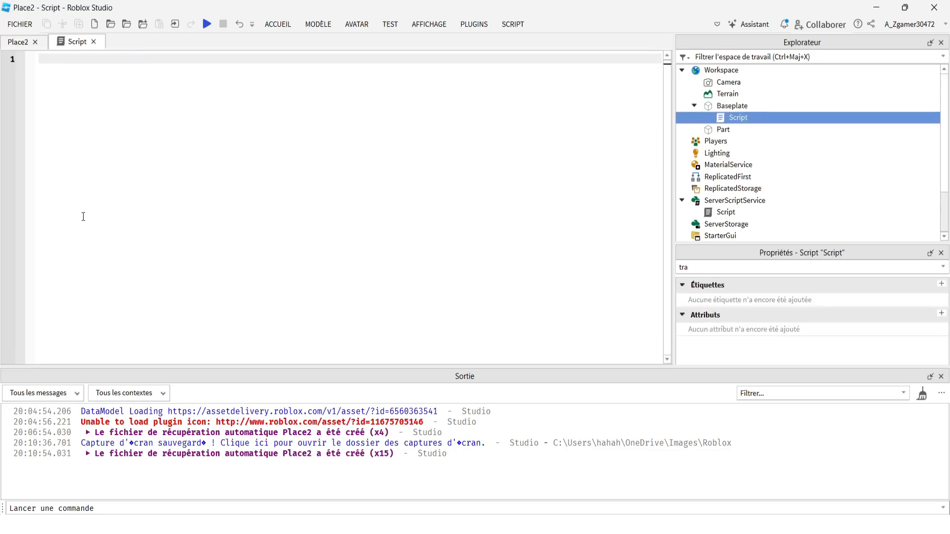
type("s")
key("BackSpace")
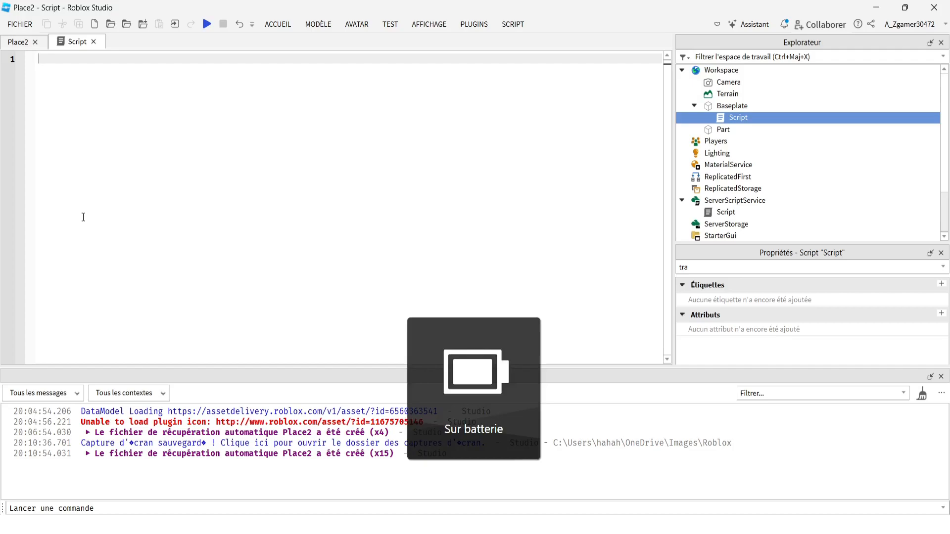
- Write script.Parent.Parent in the Baseplate's script to reference Workspace
type("script.pa")
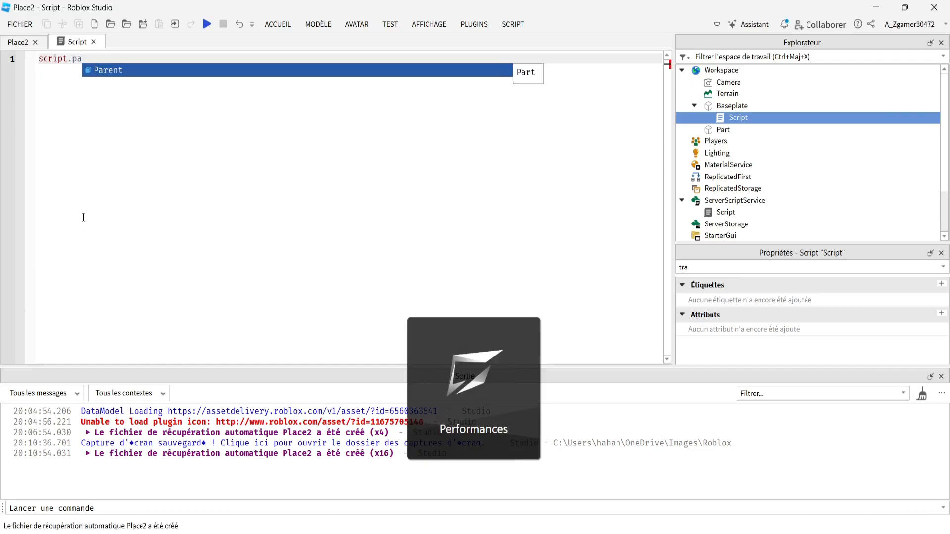
key("Tab")
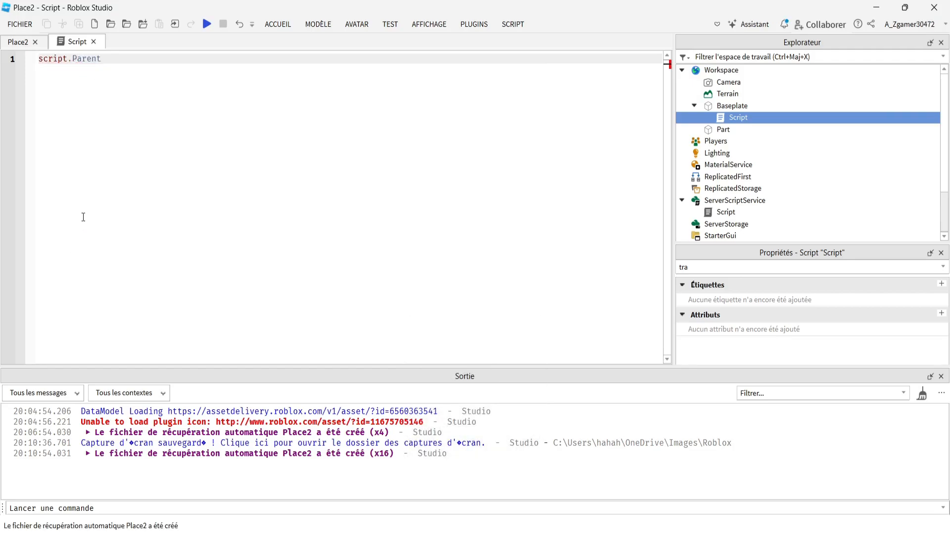
type(".pa")
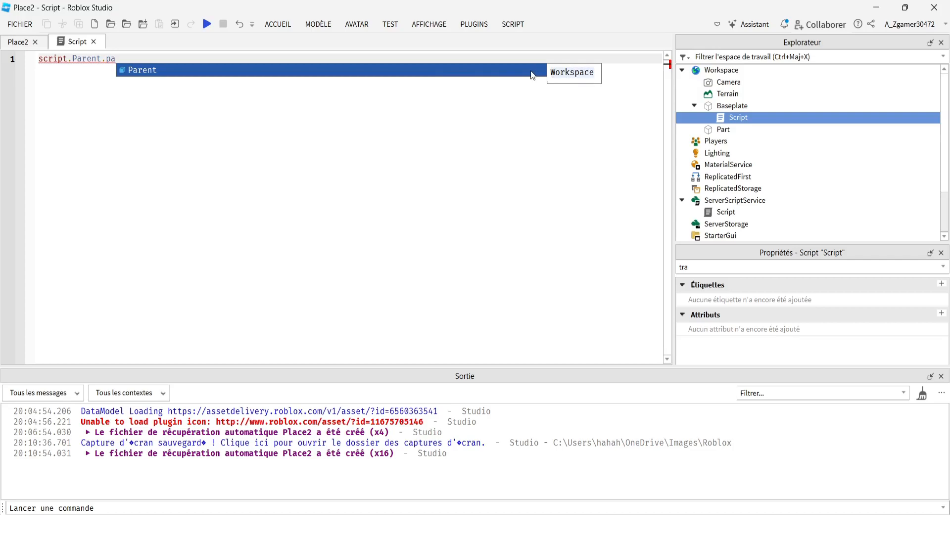
left_click(204, 72)
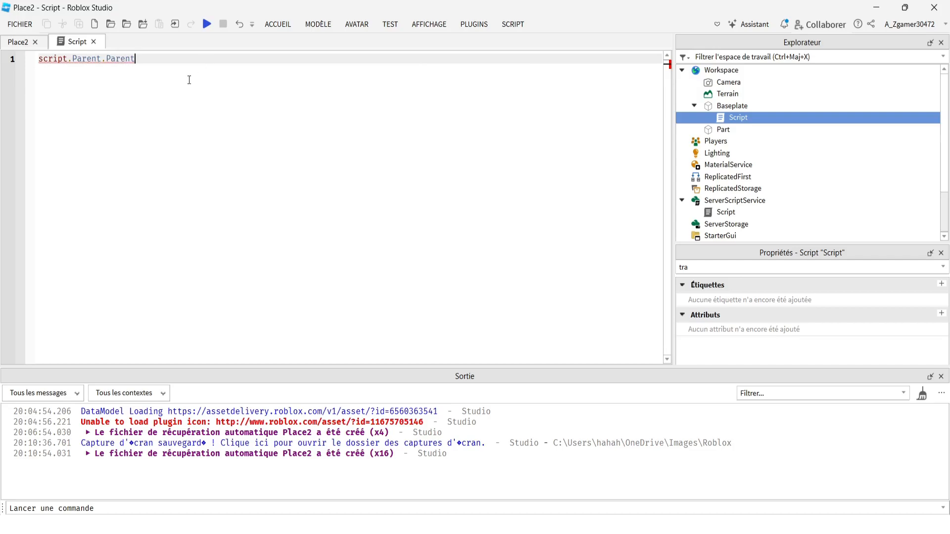
- Erase the script.Parent.Parent code and close the script editor
key("BackSpace")
key("BackSpace")
key("BackSpace")
key("BackSpace")
key("BackSpace")
key("BackSpace")
key("BackSpace")
key("BackSpace")
key("BackSpace")
key("BackSpace")
key("BackSpace")
key("BackSpace")
key("BackSpace")
key("BackSpace")
key("BackSpace")
key("BackSpace")
key("BackSpace")
key("BackSpace")
key("BackSpace")
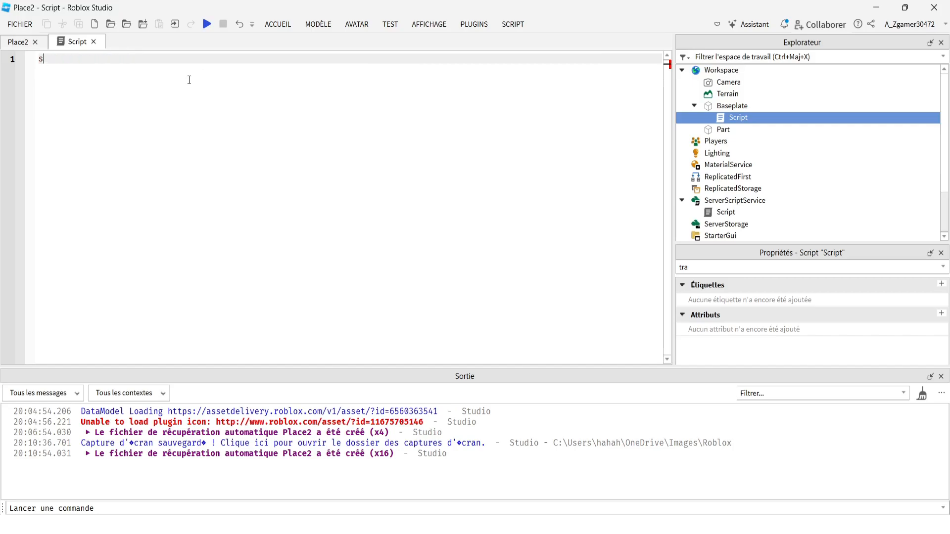
left_click(94, 42)
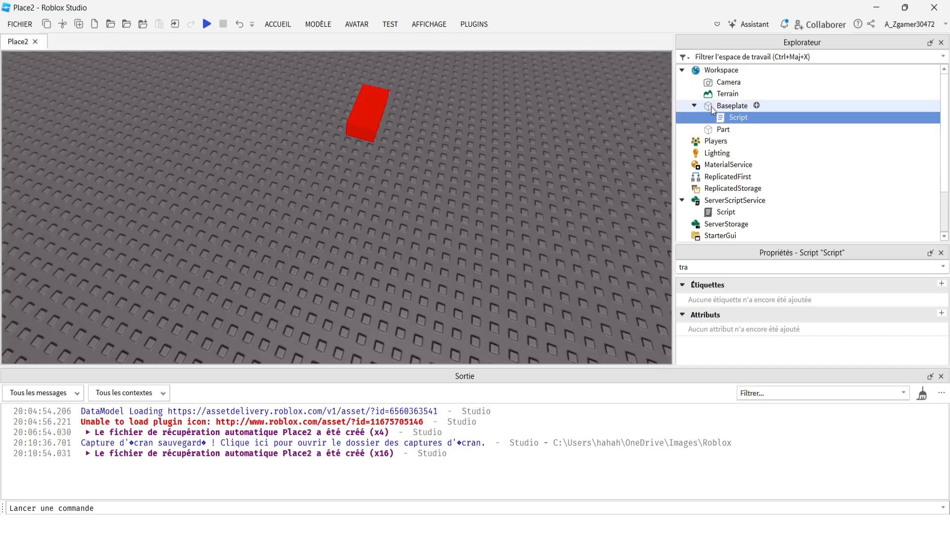
- Delete the script nested under the Baseplate
left_click(721, 70)
left_click(727, 119)
key("Delete")
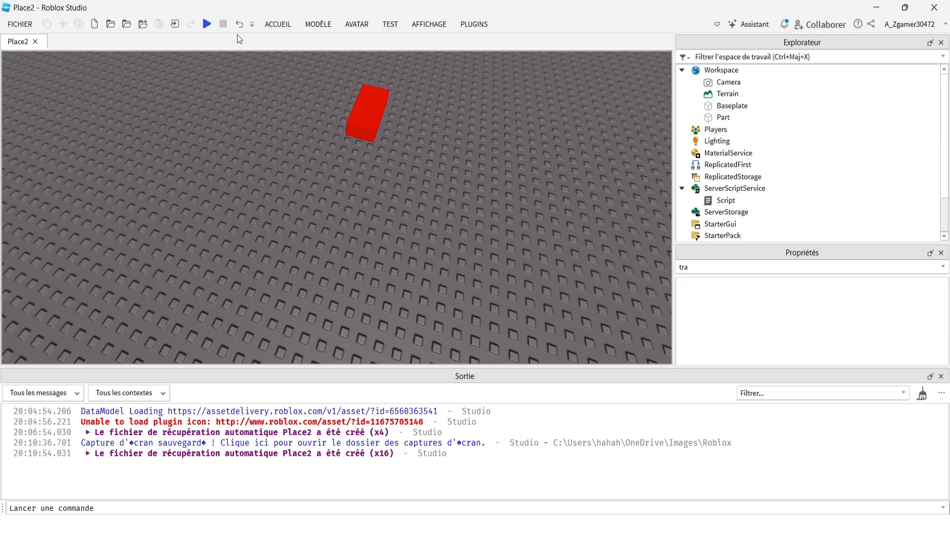
- Insert a new Script into the Baseplate and close its editor
left_click(757, 106)
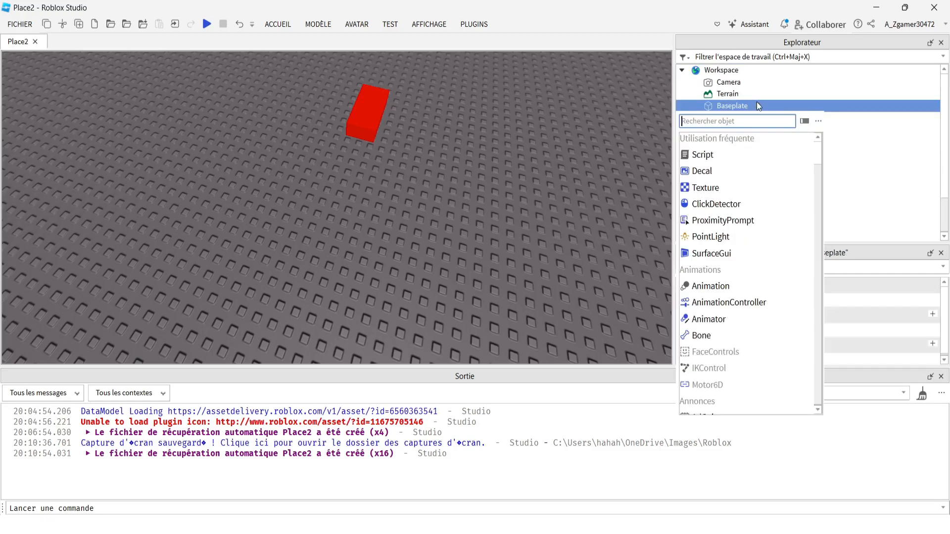
left_click(711, 159)
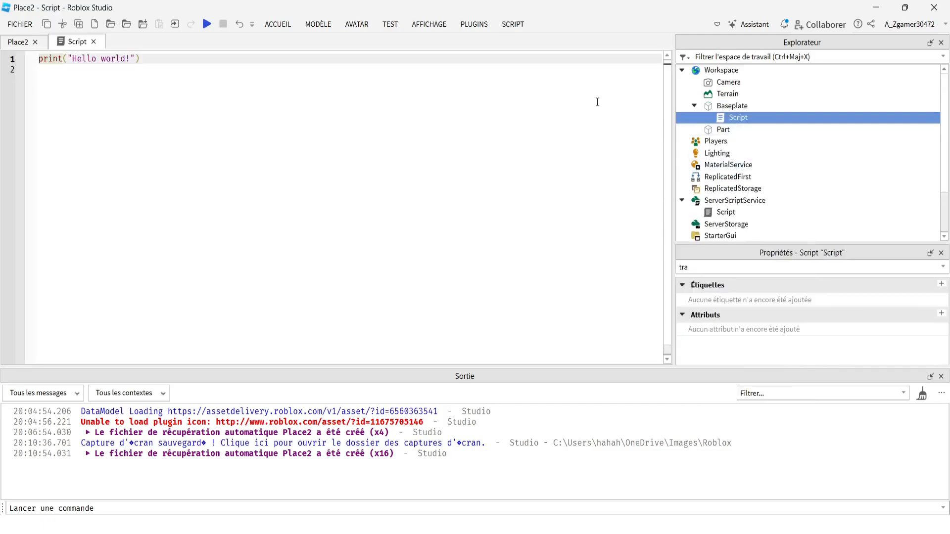
left_click(129, 42)
left_click(715, 107)
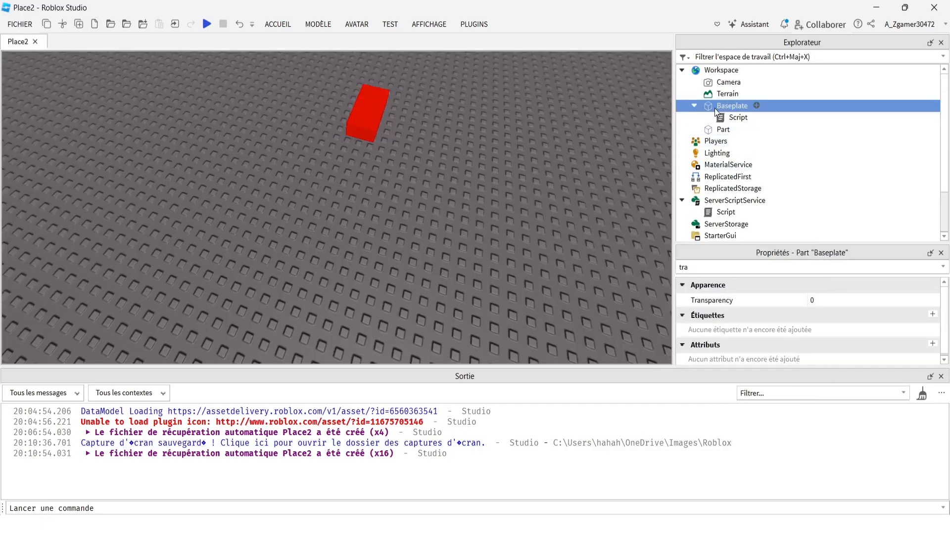
- Open the new script under the Baseplate and clear its default code
left_click(719, 119)
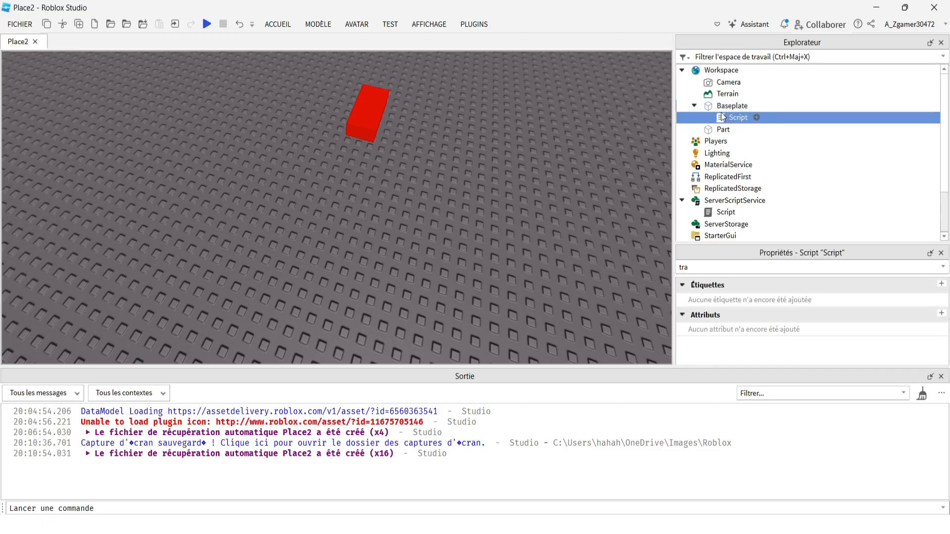
double_click(742, 116)
key("ctrl+a")
key("BackSpace")
- Declare a local variable Baseplatechildren and assign script.Parent.Script to it
type("local Basepla")
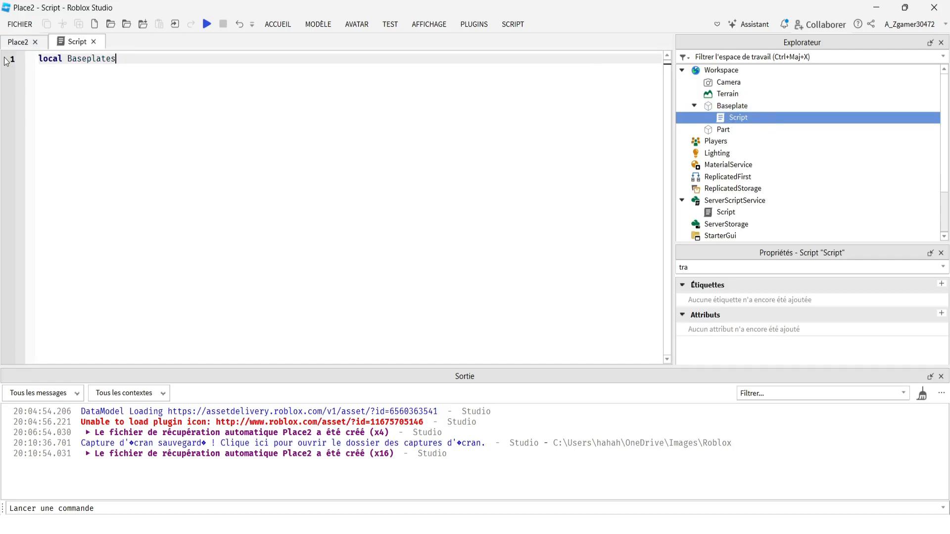
type("techildren")
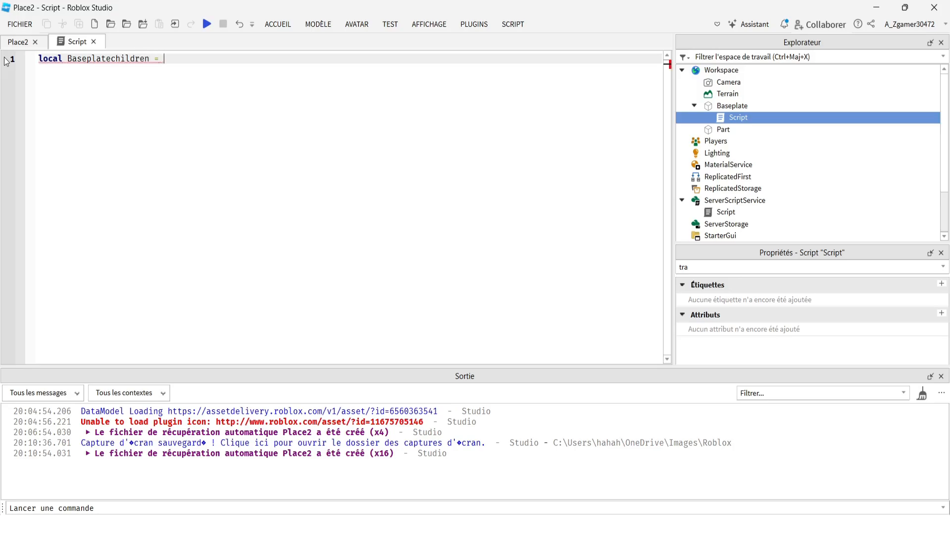
type(" = ba")
key("BackSpace")
key("BackSpace")
key("BackSpace")
type("script.Parent")
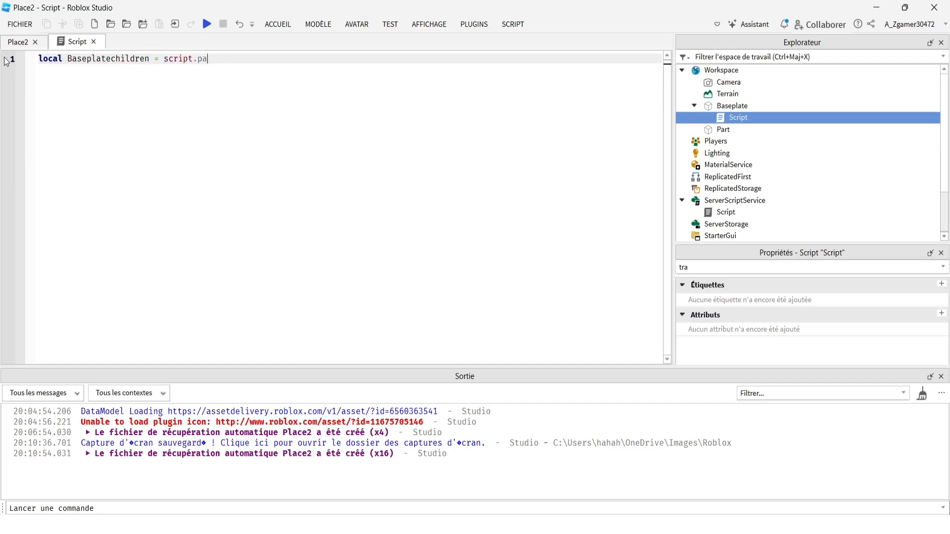
type(":")
key("BackSpace")
type("t.")
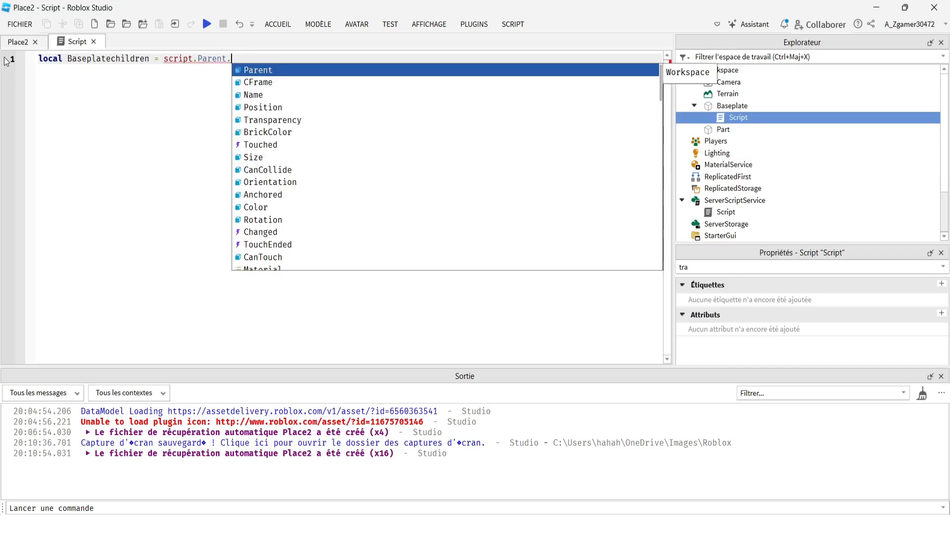
type("Script")
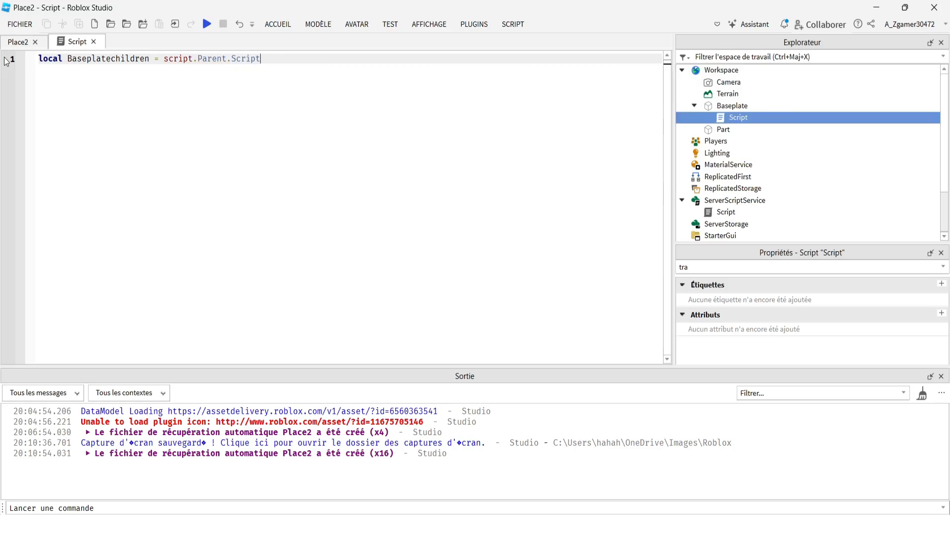
- Replace the .Script reference in the Baseplatechildren assignment with :WaitForChild("Script")
key("BackSpace")
key("BackSpace")
key("BackSpace")
type(":w")
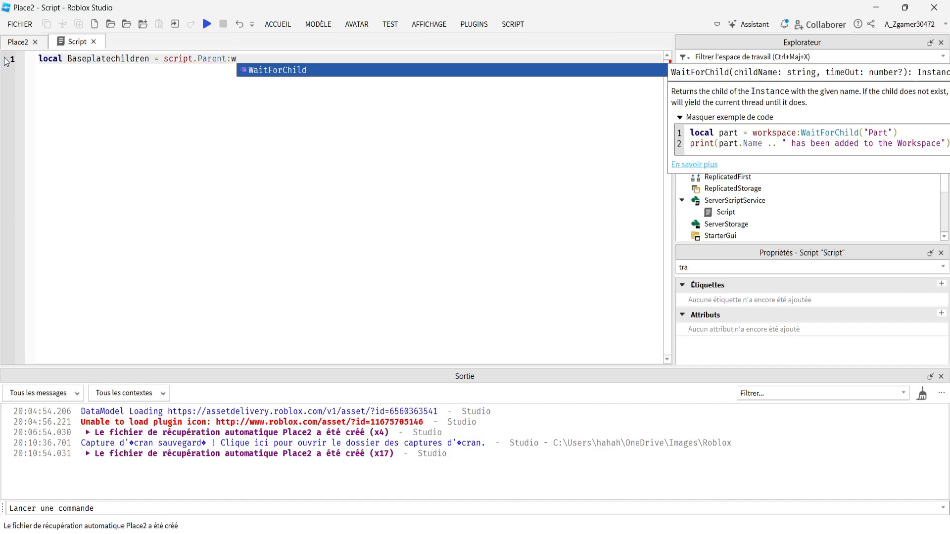
key("Tab")
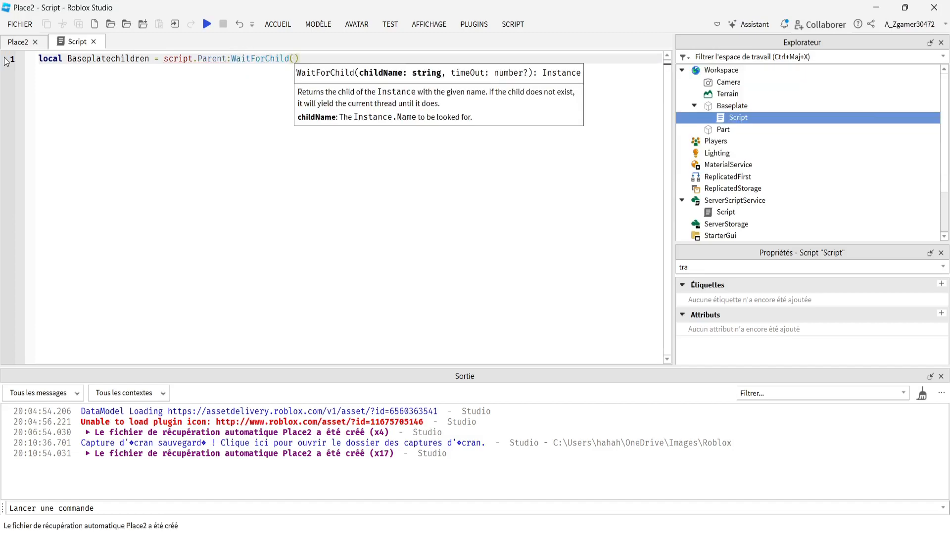
type("\"")
key("Tab")
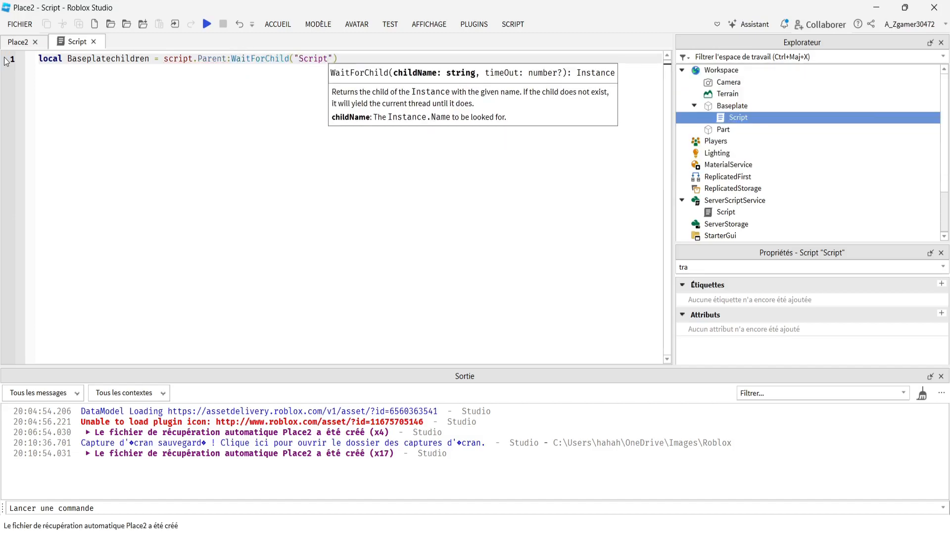
- Erase the whole Baseplatechildren line and close the script editor
key("BackSpace")
key("BackSpace")
key("BackSpace")
key("BackSpace")
key("BackSpace")
key("BackSpace")
key("BackSpace")
key("BackSpace")
key("BackSpace")
key("BackSpace")
key("BackSpace")
key("BackSpace")
key("BackSpace")
key("BackSpace")
key("BackSpace")
key("BackSpace")
key("BackSpace")
key("BackSpace")
key("BackSpace")
key("BackSpace")
key("BackSpace")
key("BackSpace")
key("BackSpace")
key("BackSpace")
key("BackSpace")
key("BackSpace")
key("BackSpace")
key("BackSpace")
key("BackSpace")
key("BackSpace")
key("BackSpace")
key("BackSpace")
key("BackSpace")
key("BackSpace")
key("BackSpace")
key("BackSpace")
key("BackSpace")
key("BackSpace")
key("BackSpace")
key("BackSpace")
key("BackSpace")
key("BackSpace")
key("BackSpace")
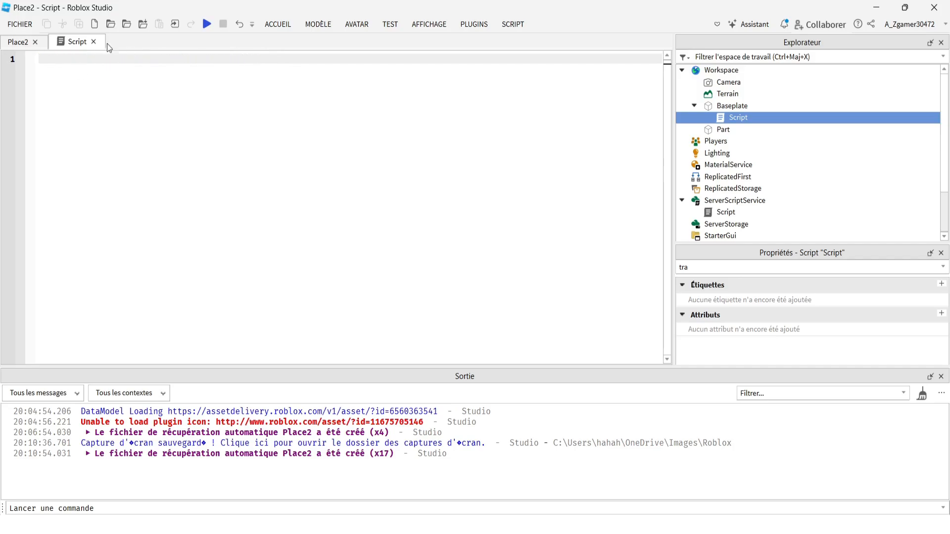
left_click(93, 41)
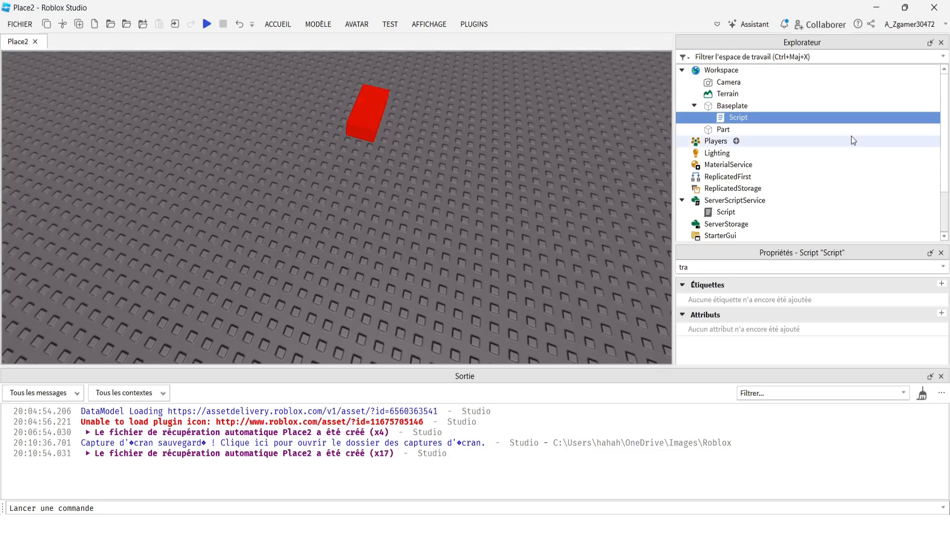
- Close the Explorer, Properties and Output windows to give the 3D view the full workspace
left_click(941, 42)
left_click(941, 42)
left_click(941, 377)
right_click_drag(411, 307, 479, 20)
key("d")
right_click_drag(446, 198, 535, 157)
key("s")
key("w")
key("d")
- Examine the display, plugin and home tools, and the modelling tools for selecting, moving, scaling, rotating and transforming objects
left_click(425, 25)
left_click(434, 23)
left_click(473, 25)
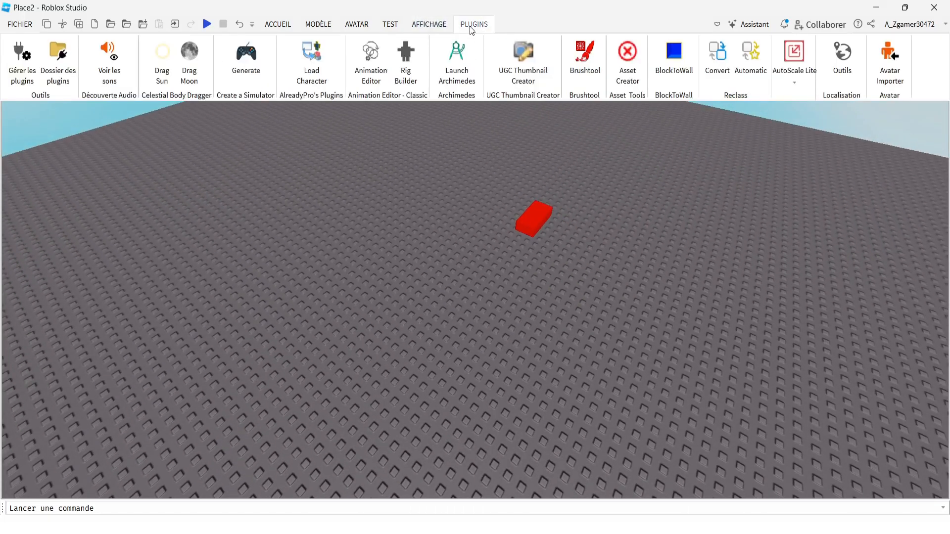
left_click(276, 25)
left_click(315, 24)
left_click(292, 24)
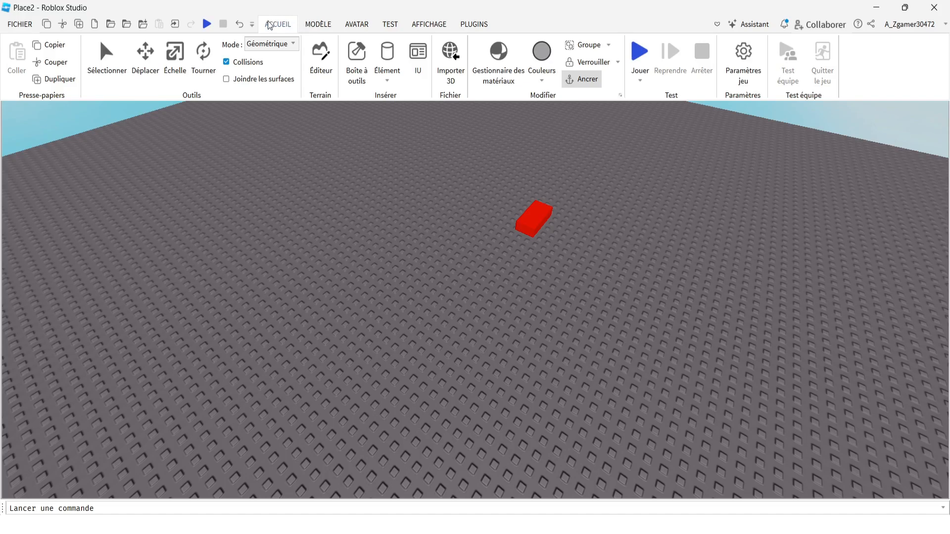
left_click(326, 26)
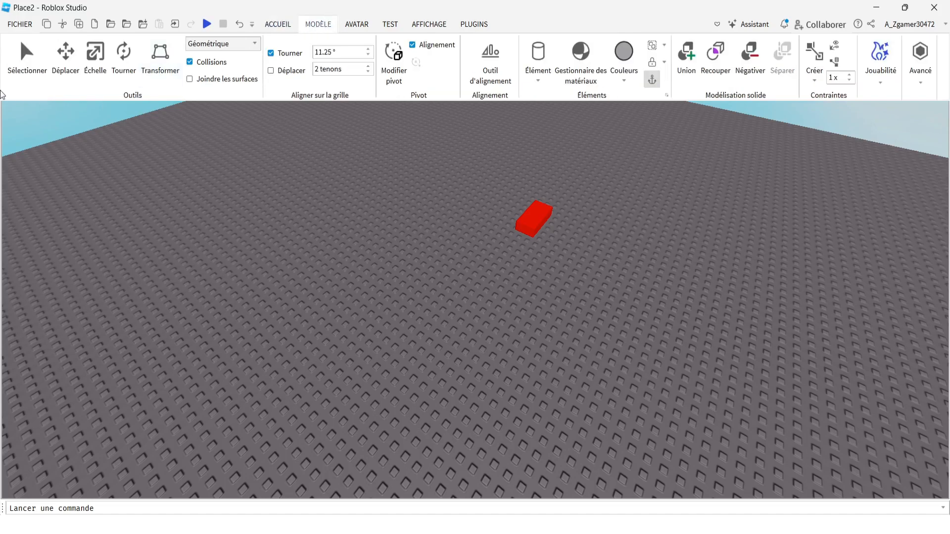
left_click(224, 48)
left_click(207, 51)
left_click(65, 57)
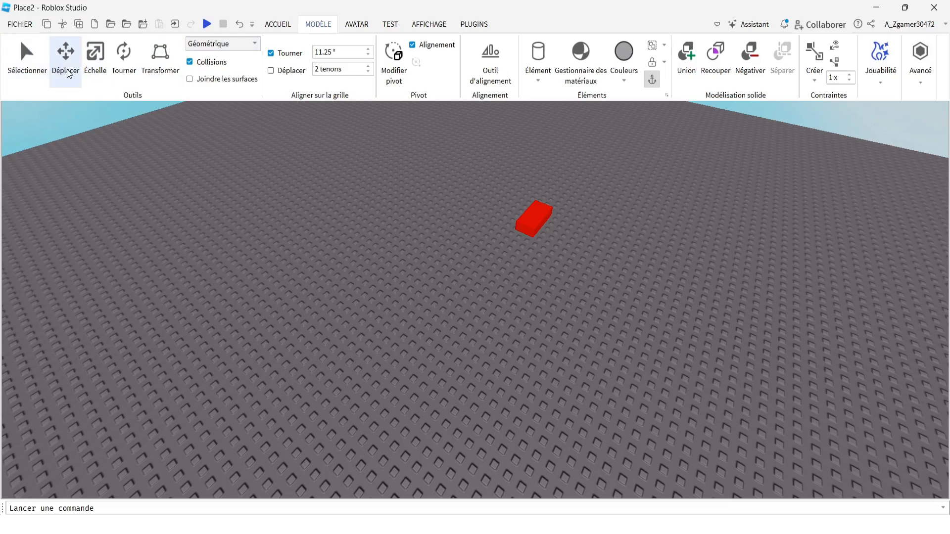
left_click(123, 57)
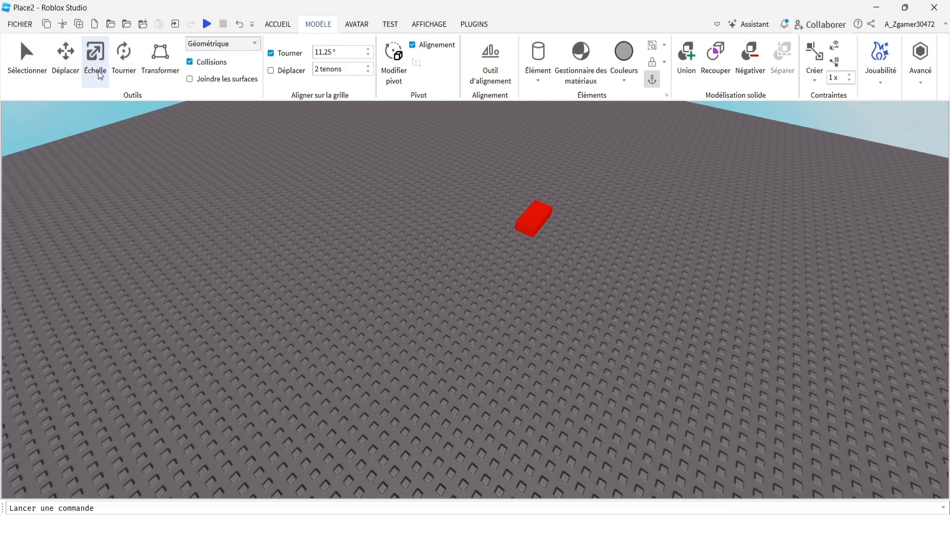
left_click(155, 78)
left_click(151, 82)
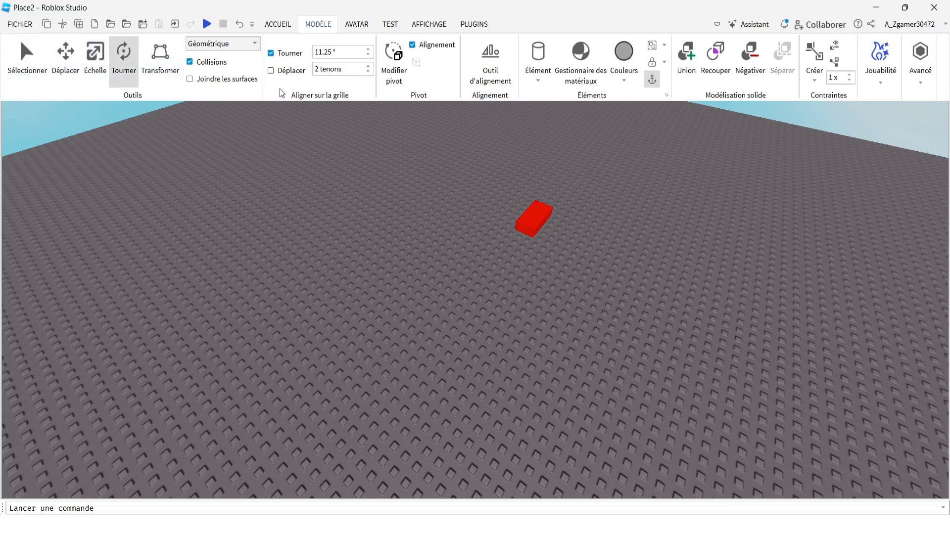
left_click(11, 70)
left_click(147, 128)
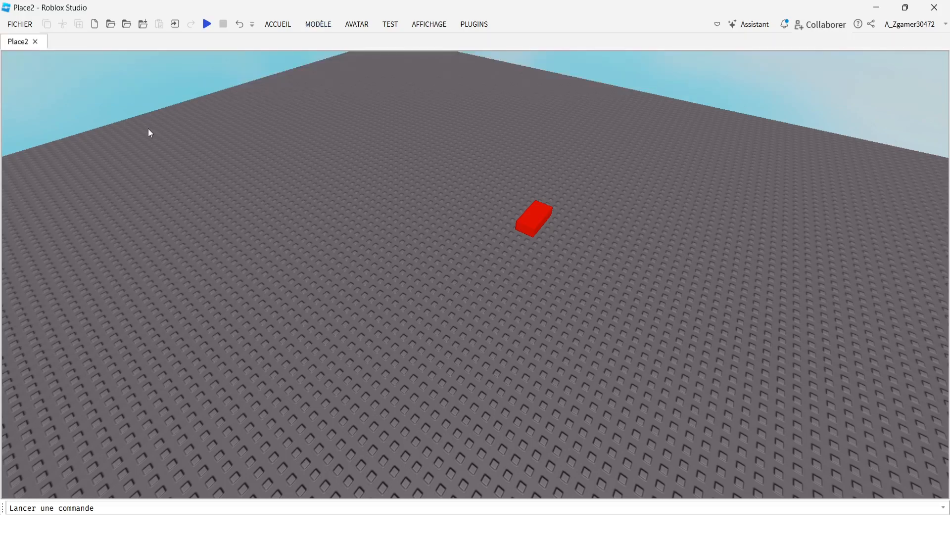
left_click(429, 24)
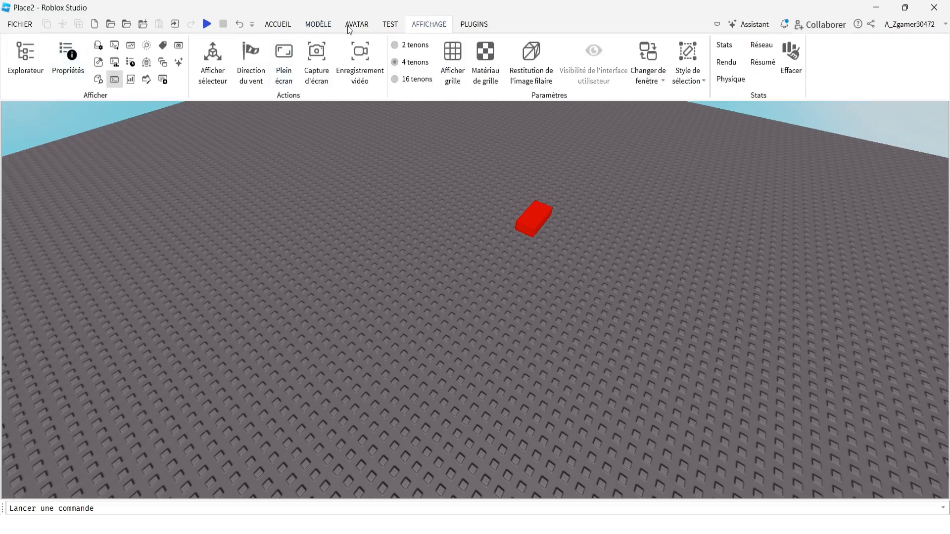
left_click(318, 24)
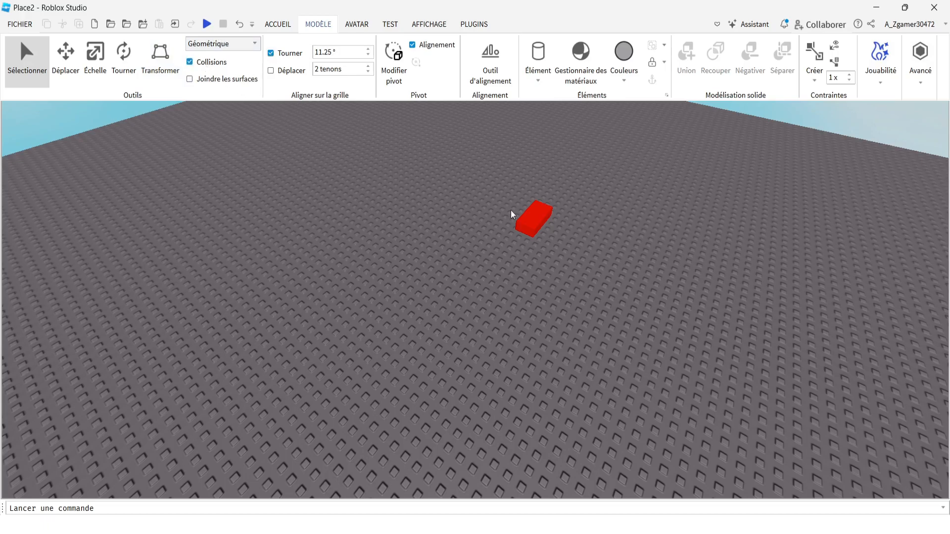
- Activate the Move tool, select the red part and reposition it on the baseplate
right_click_drag(536, 222, 542, 227)
key("s")
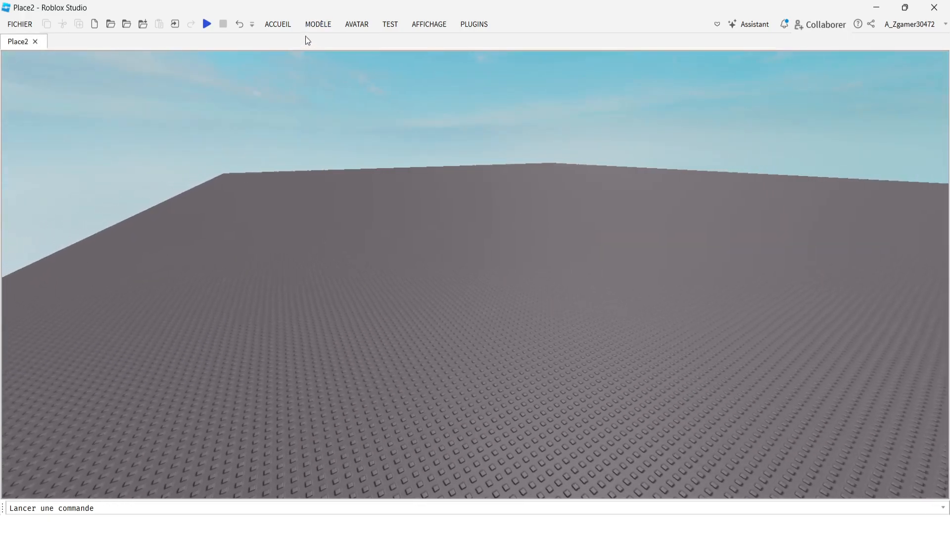
key("a")
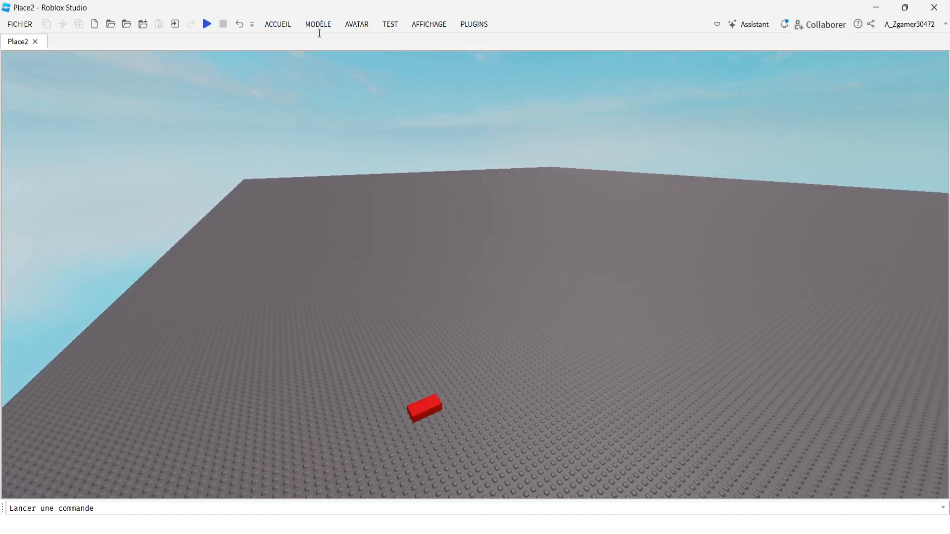
left_click(278, 24)
key("ctrl+2")
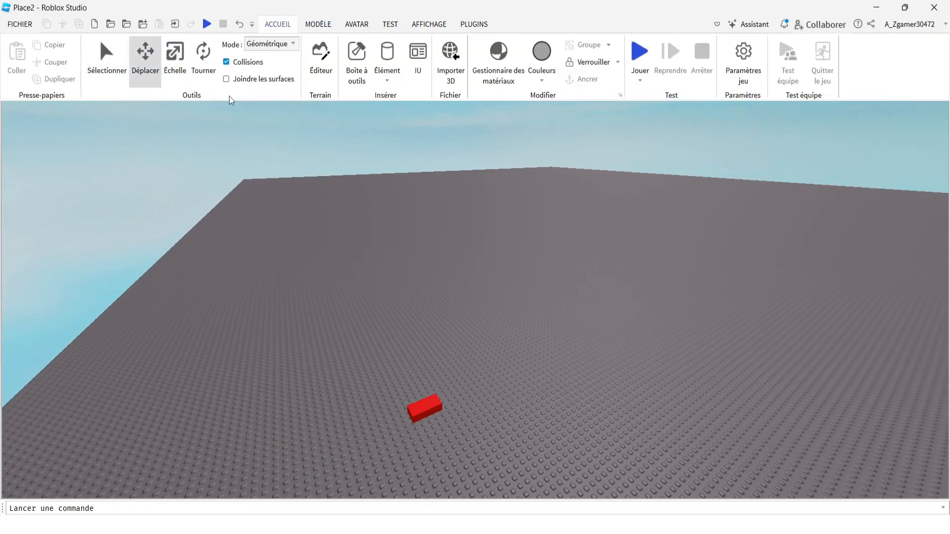
left_click(118, 77)
left_click(424, 414)
left_click_drag(424, 413, 468, 358)
- Activate the Move tool and try moving the selected red part along its vertical axis
right_click_drag(524, 357, 525, 357)
left_click(318, 24)
left_click(65, 57)
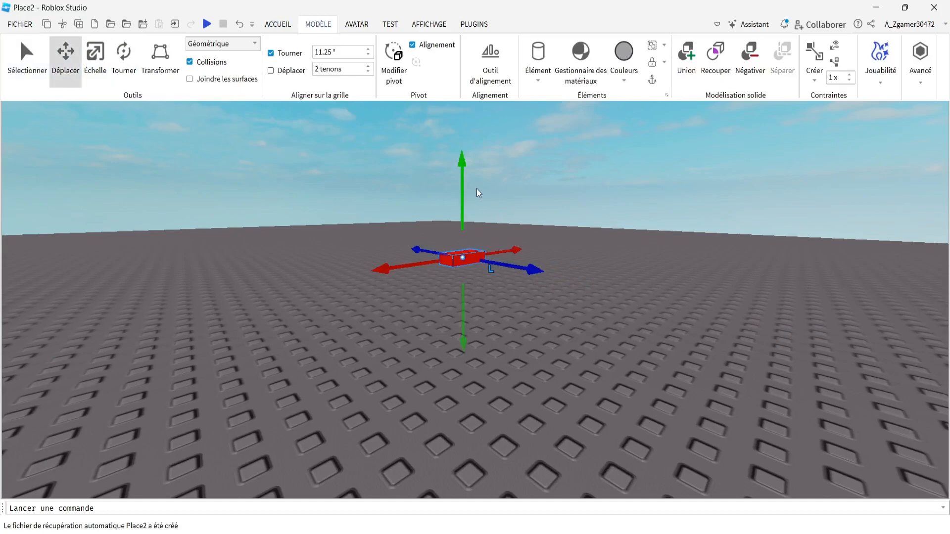
left_click(484, 183)
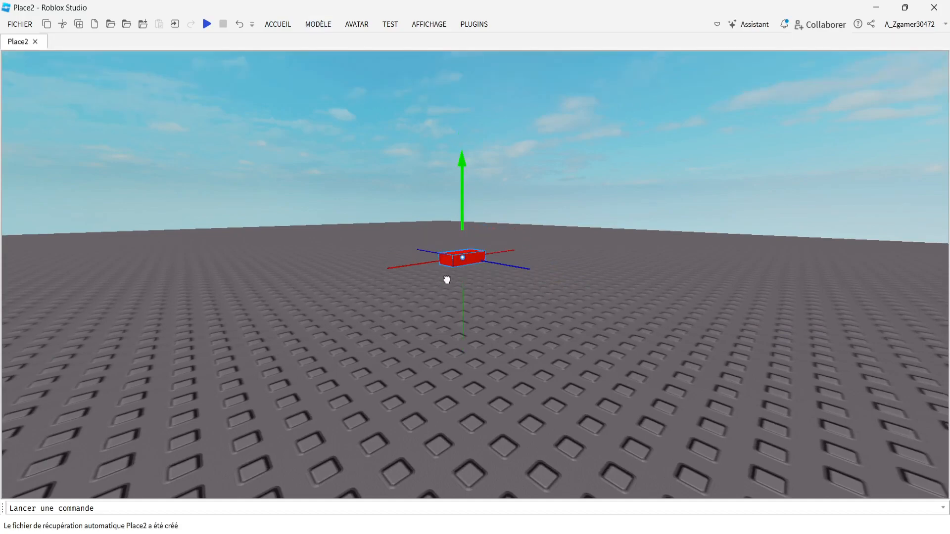
left_click_drag(470, 170, 460, 207)
- Switch to the Rotate tool and try turning the red part around one of its rotation rings
left_click(279, 25)
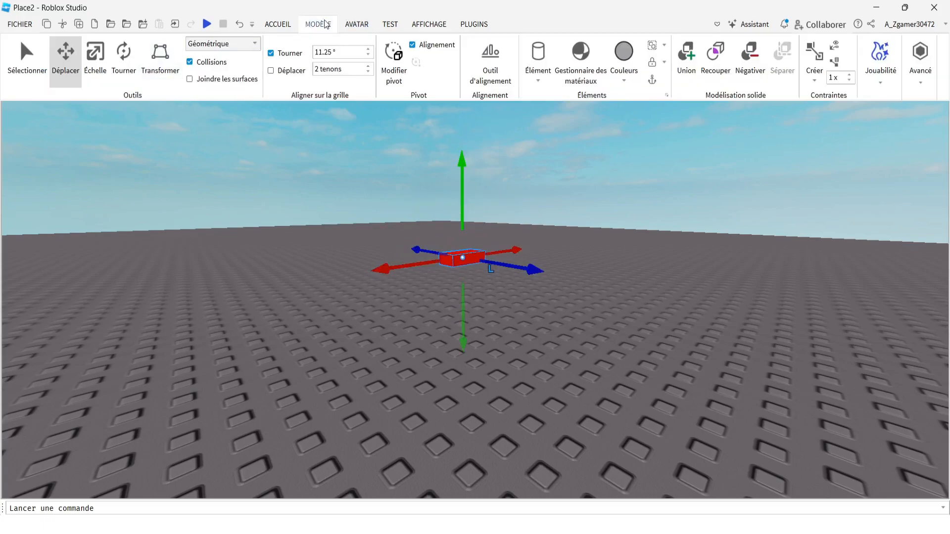
left_click(438, 28)
left_click(330, 30)
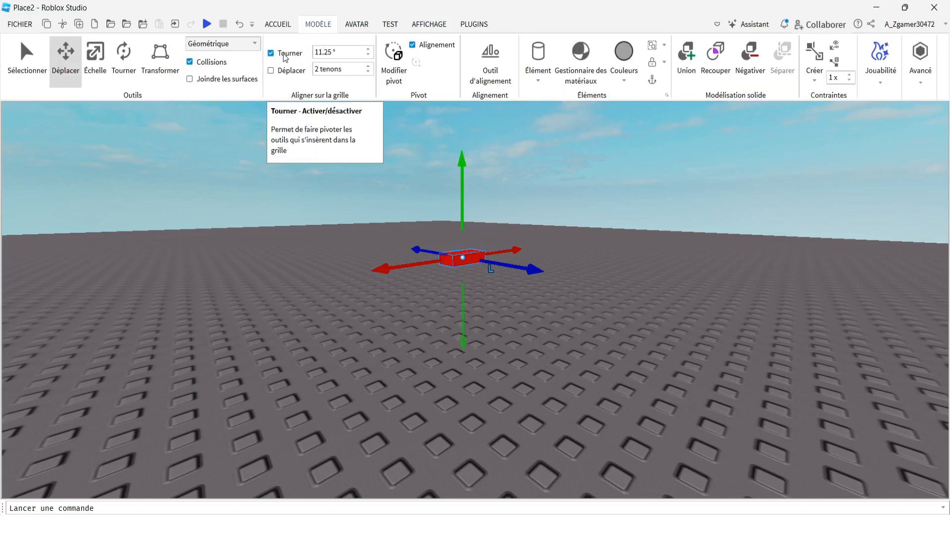
key("ctrl+4")
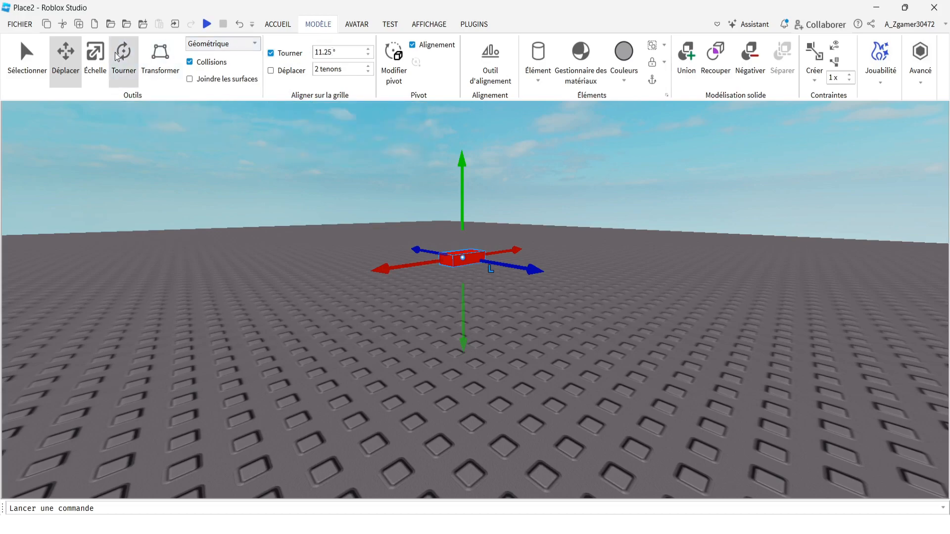
left_click_drag(440, 194, 415, 223)
- Raise the red part above the baseplate with the Move tool
left_click(278, 24)
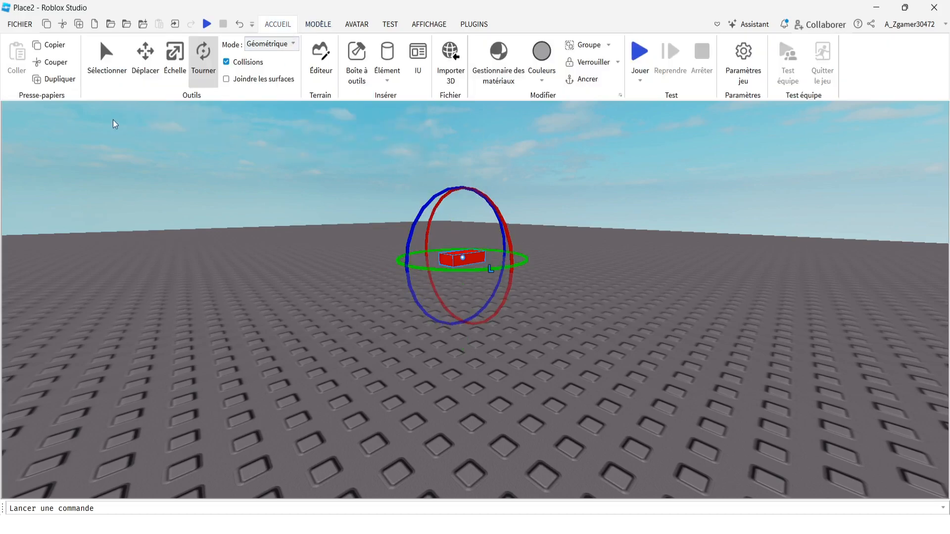
left_click(145, 62)
left_click_drag(462, 163, 462, 89)
- Set the rotation snap increment to 90 degrees
left_click(318, 25)
left_click(329, 52)
type("90")
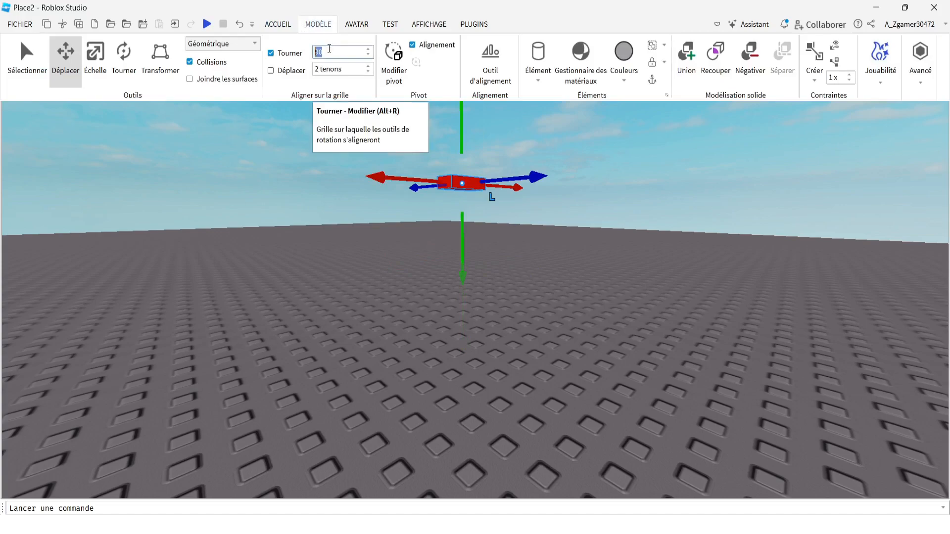
- Rotate the red part around its blue ring with the 90-degree snap active
left_click(95, 55)
left_click(128, 68)
key("s")
right_click_drag(525, 218, 507, 209)
key("d")
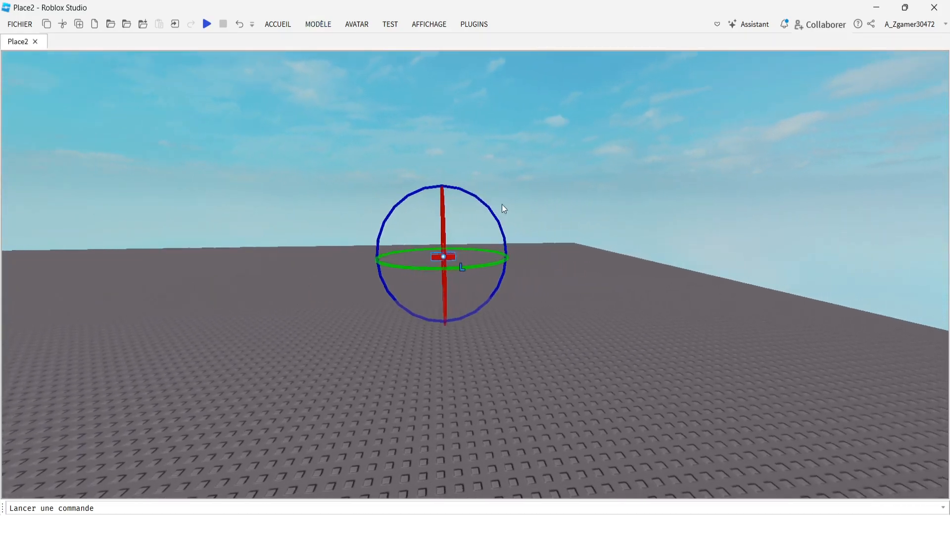
key("a")
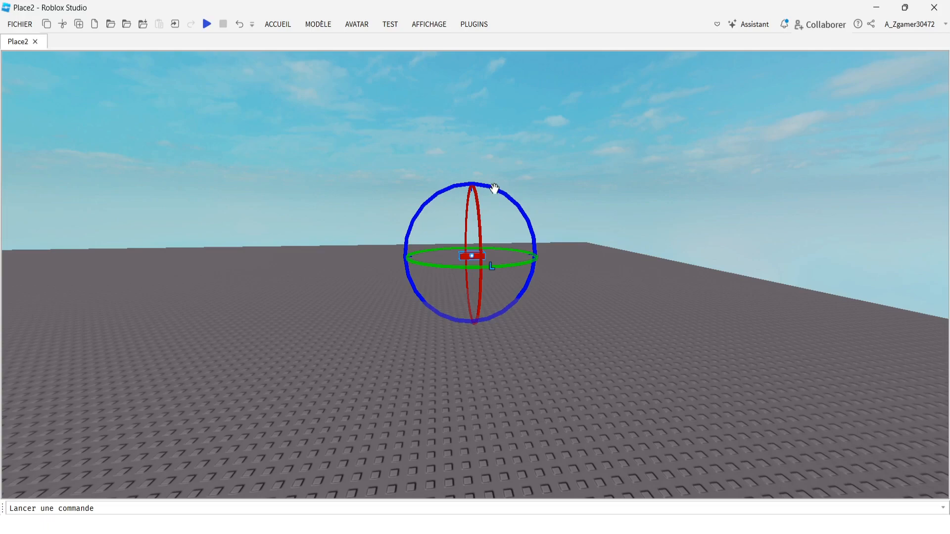
mouse_move(494, 189)
left_mouse_down()
mouse_move(401, 253)
mouse_move(454, 318)
mouse_move(534, 238)
mouse_move(470, 184)
left_mouse_up()
- Set the rotation snap increment to 45 degrees and rotate the red part around its blue ring
left_click(336, 20)
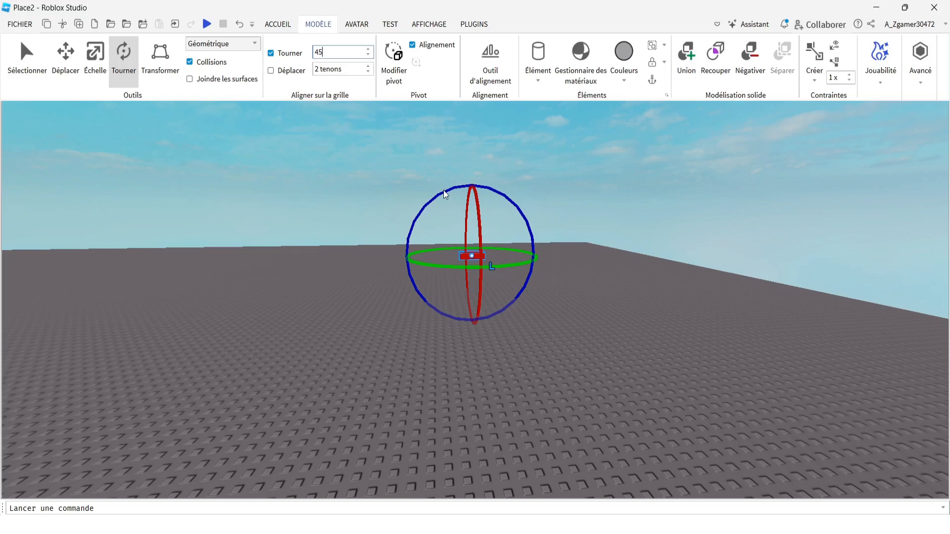
left_click(445, 192)
left_click(469, 251)
mouse_move(445, 188)
left_mouse_down()
mouse_move(424, 198)
mouse_move(407, 250)
mouse_move(413, 310)
mouse_move(495, 318)
mouse_move(520, 263)
mouse_move(465, 194)
left_mouse_up()
left_click(470, 203)
left_click(468, 254)
- Turn on snapping for moves and set its increment to 2 studs
left_click(362, 30)
left_click(428, 24)
left_click(318, 24)
left_click(284, 71)
left_click(329, 70)
left_click(326, 113)
left_click(332, 27)
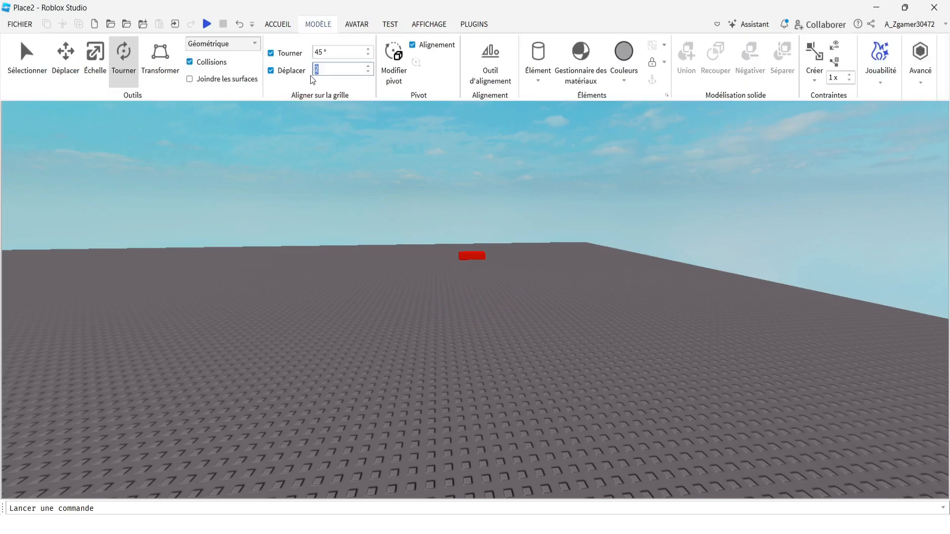
type("2")
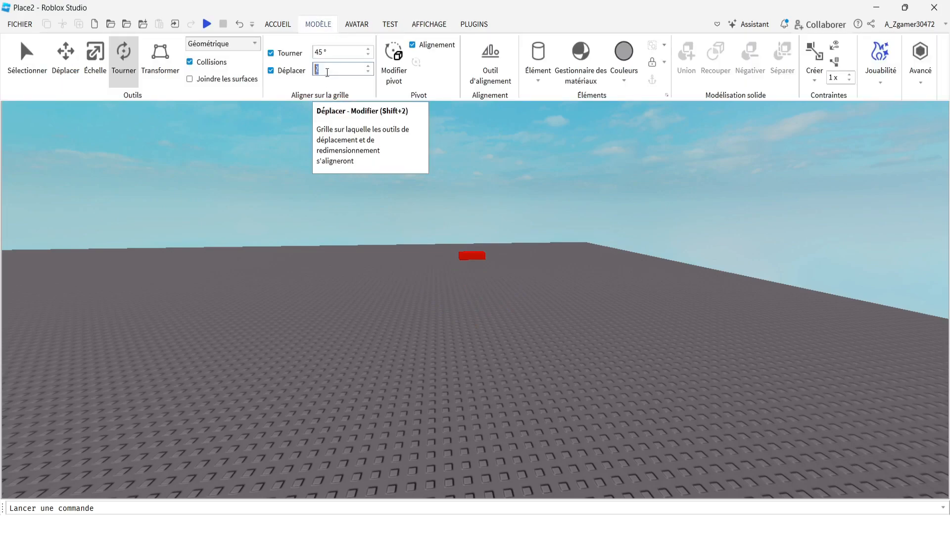
- Move the red part horizontally over the baseplate with grid snapping active
left_click(70, 57)
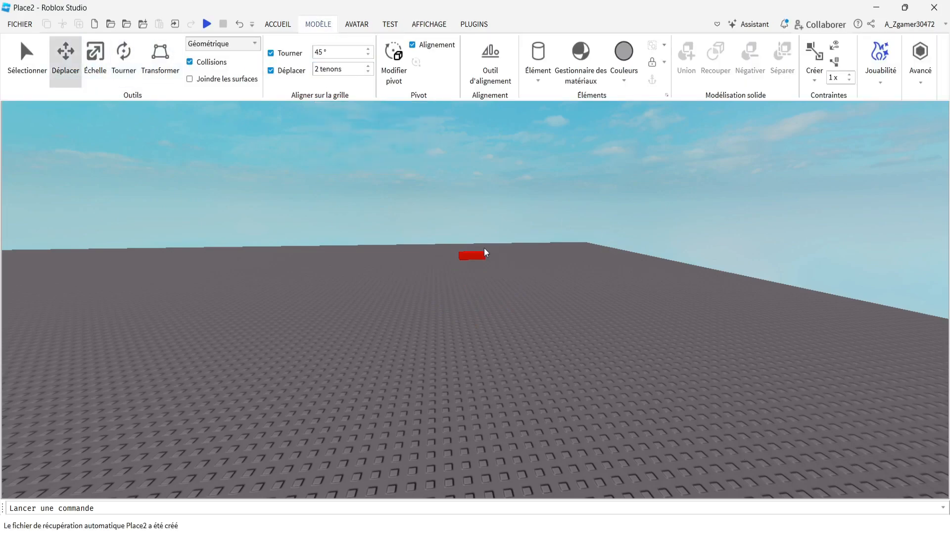
left_click(475, 255)
left_click_drag(540, 258, 556, 270)
- Re-enter 2 studs as the move snap increment and shift the red part across the baseplate
left_click(318, 24)
left_click(335, 70)
type("2")
left_click(540, 288)
right_click_drag(539, 289, 535, 304)
scroll(536, 305, "down", 10)
left_click_drag(566, 265, 255, 261)
right_click_drag(493, 255, 494, 255)
key("f")
left_click(308, 265)
left_click(450, 244)
- Deselect the red part and return to the modelling tools
left_click(318, 24)
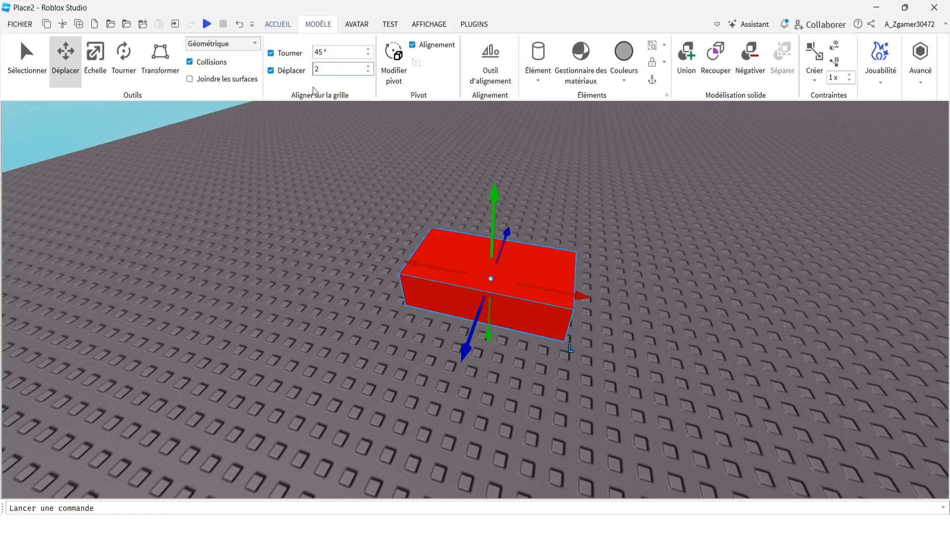
left_click(326, 123)
left_click(322, 24)
left_click(426, 26)
left_click(306, 26)
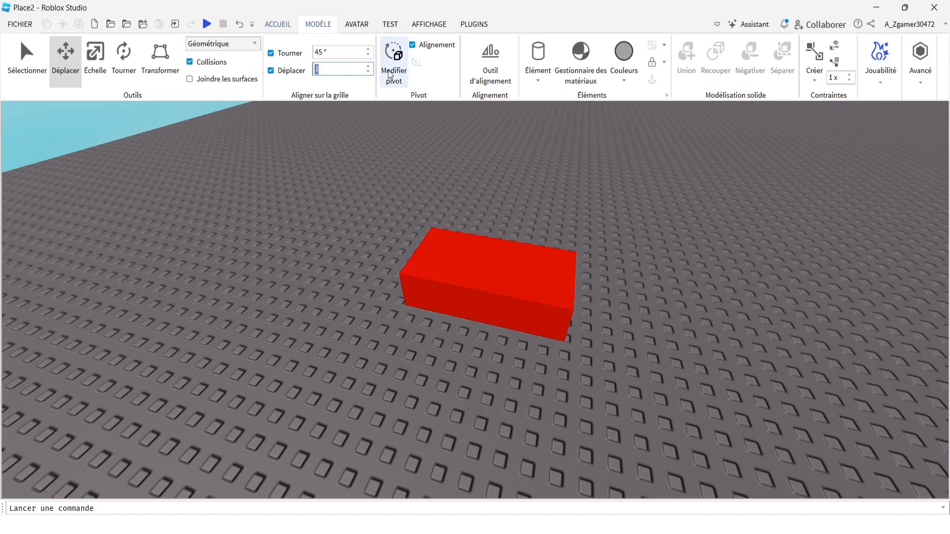
- Turn the Edit Pivot tool on and back off
left_click(394, 54)
left_click(416, 189)
left_click(318, 25)
left_click(422, 182)
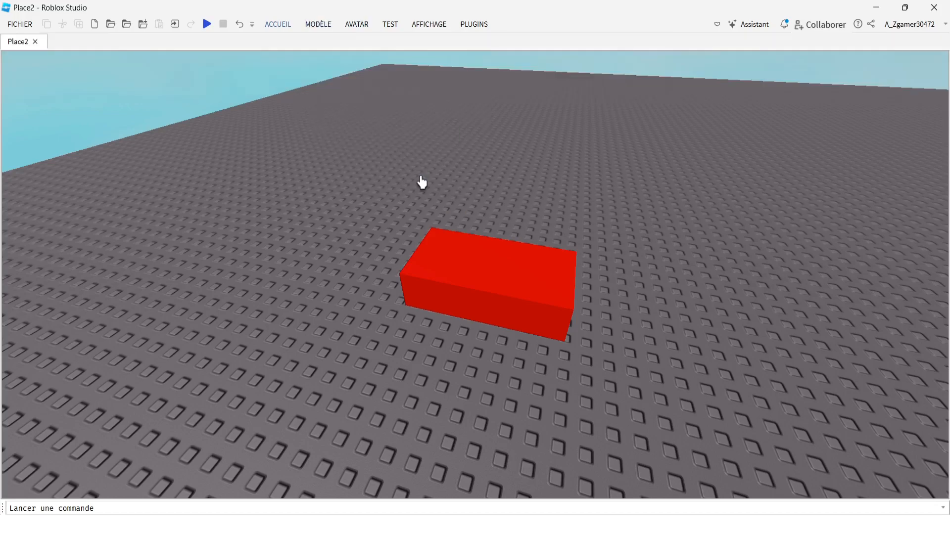
left_click(317, 24)
left_click(393, 78)
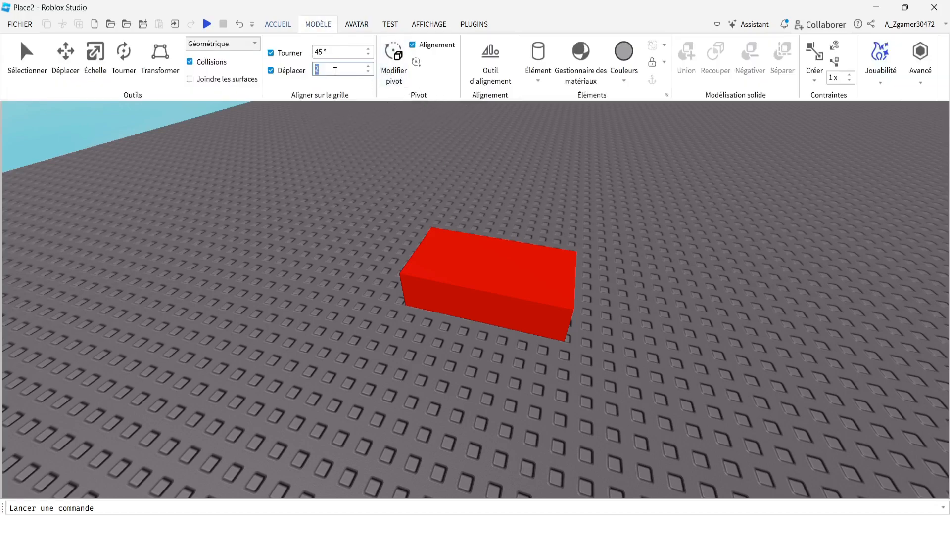
- Open the Align tool, dismiss its introductory tip and close it
left_click(488, 82)
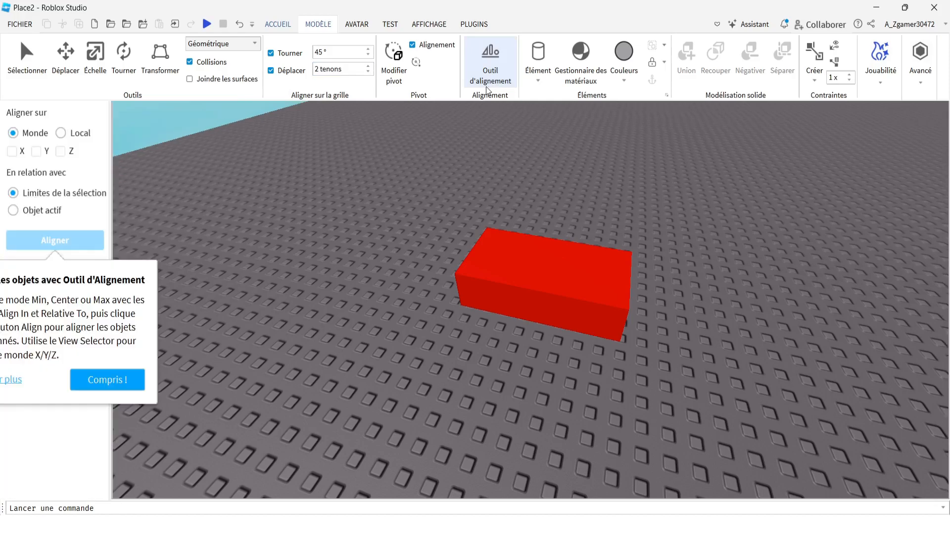
left_click(92, 375)
left_click(93, 41)
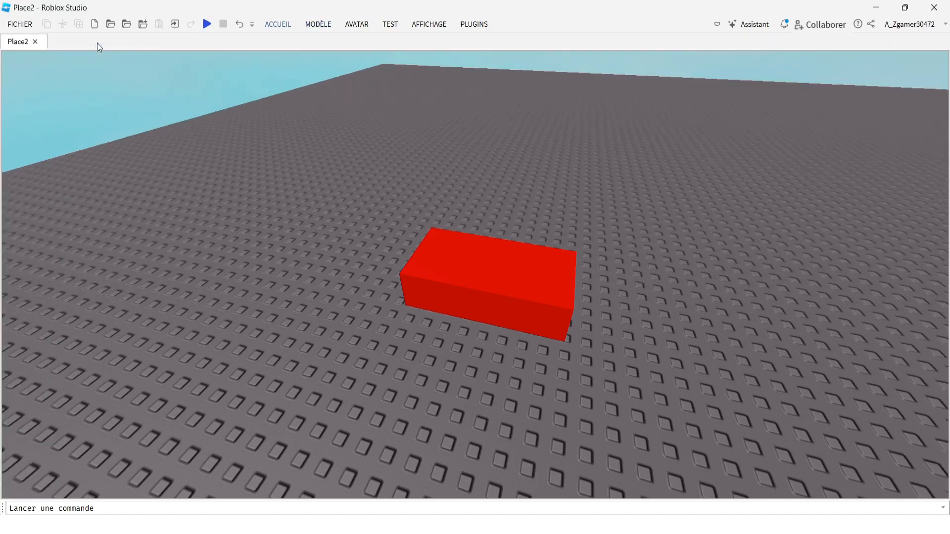
- Look over the part shapes available for insertion without adding one
left_click(401, 27)
left_click(320, 24)
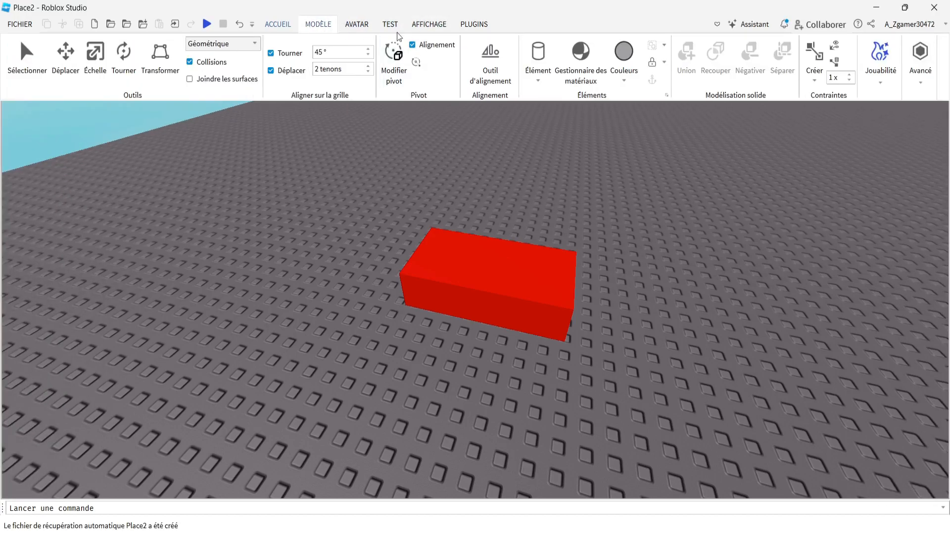
left_click(539, 77)
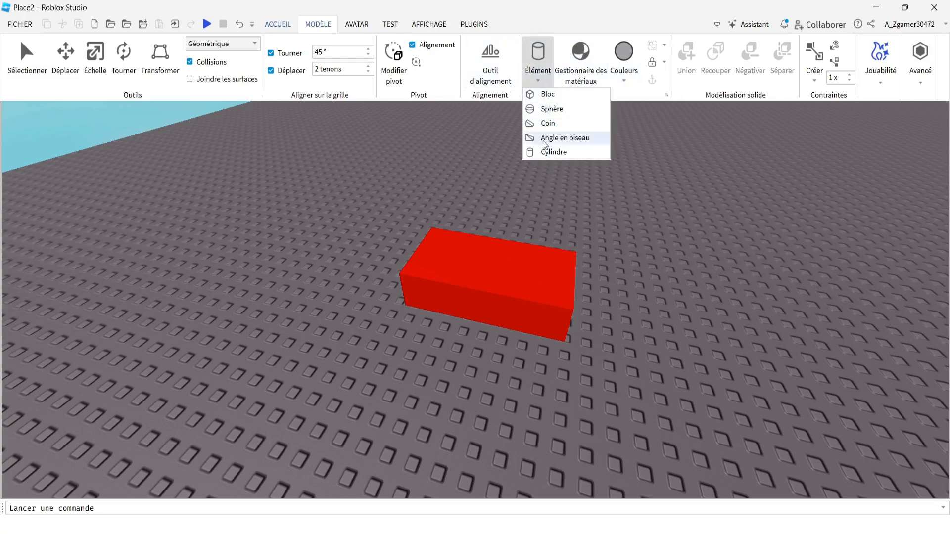
left_click(537, 82)
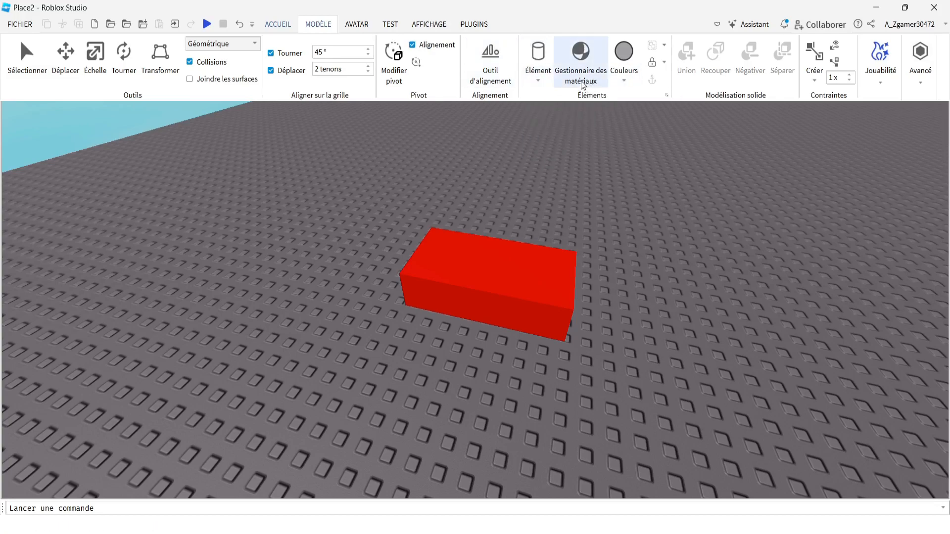
- Browse the Material Manager, preview the Basalte and Galet materials, and close it
left_click(581, 81)
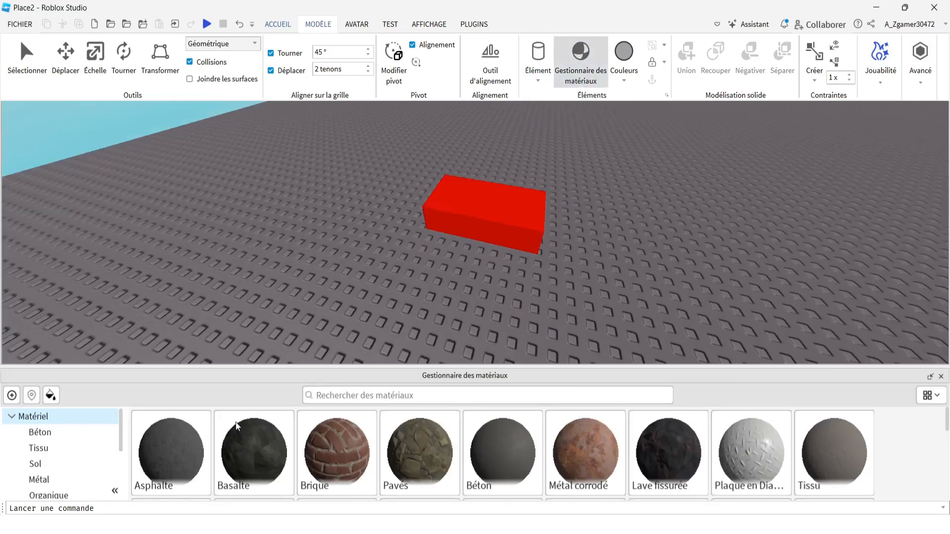
left_click(472, 226)
left_click(316, 30)
left_click(228, 460)
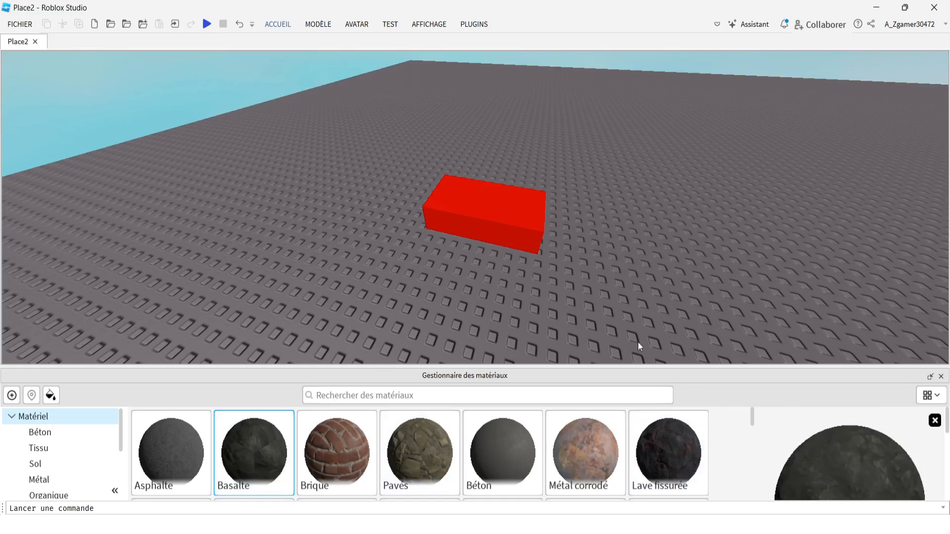
scroll(515, 475, "down", 5)
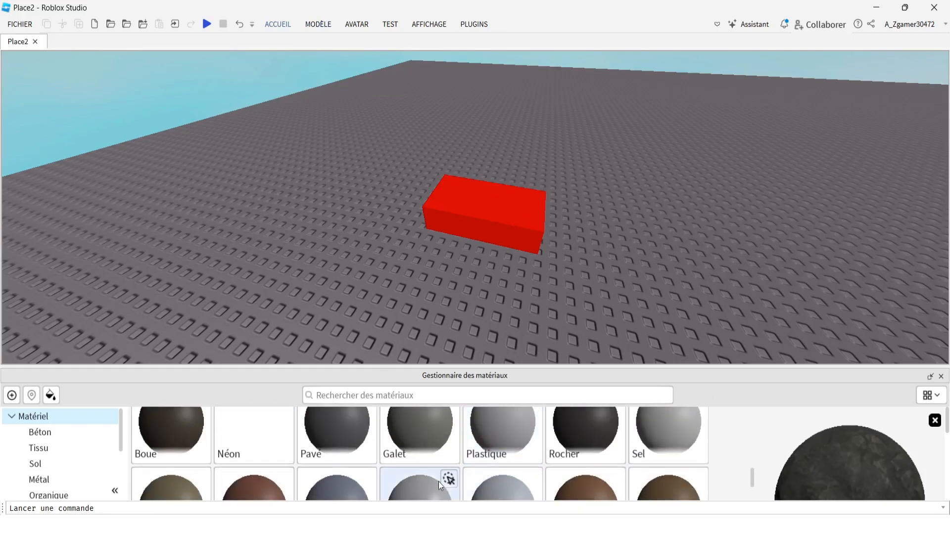
left_click(408, 462)
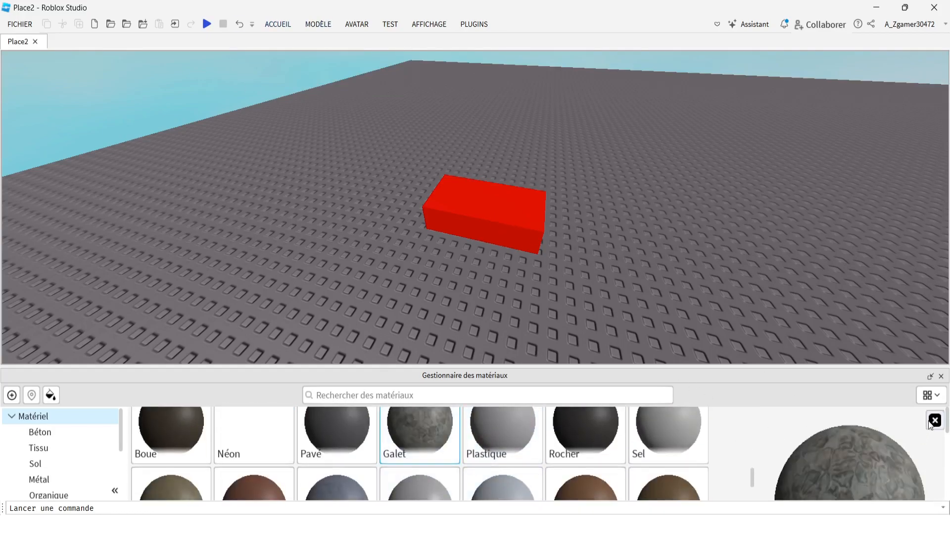
left_click(935, 421)
left_click(940, 377)
- Examine the colour palette available for parts without choosing a colour
left_click(313, 23)
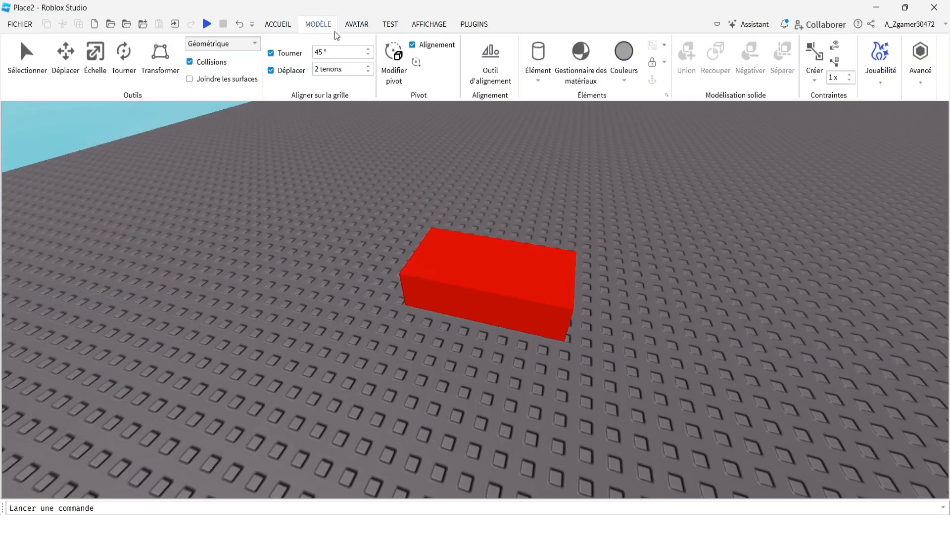
left_click(416, 24)
left_click(411, 23)
left_click(318, 24)
left_click(625, 75)
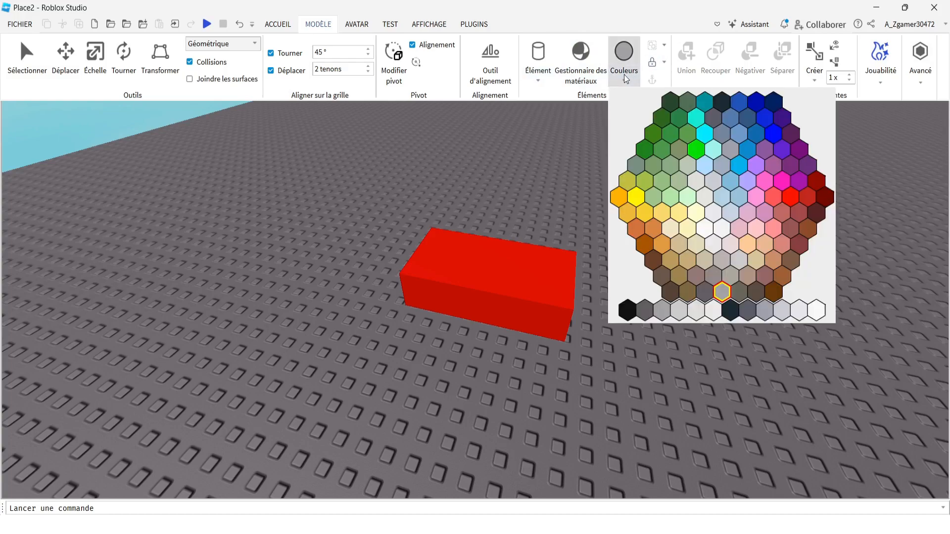
left_click(622, 77)
left_click(622, 77)
left_click(622, 77)
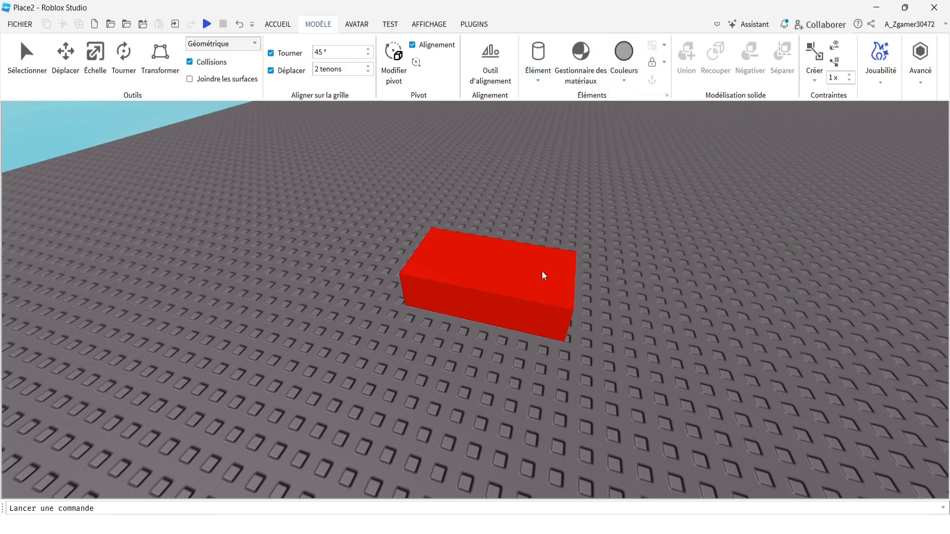
left_click(618, 79)
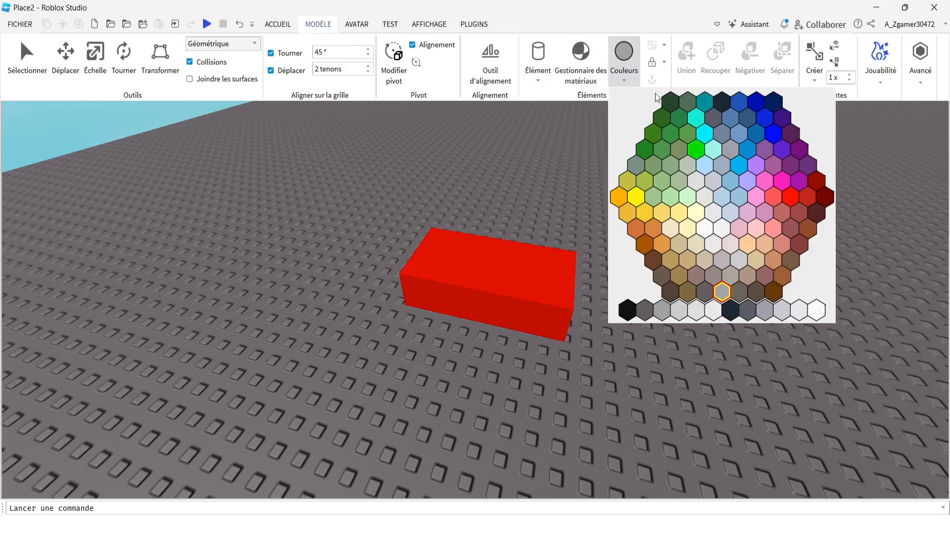
left_click(625, 79)
- Select the red part and paint both it and the baseplate olive green
left_click(278, 24)
left_click(102, 54)
left_click(316, 26)
left_click(504, 274)
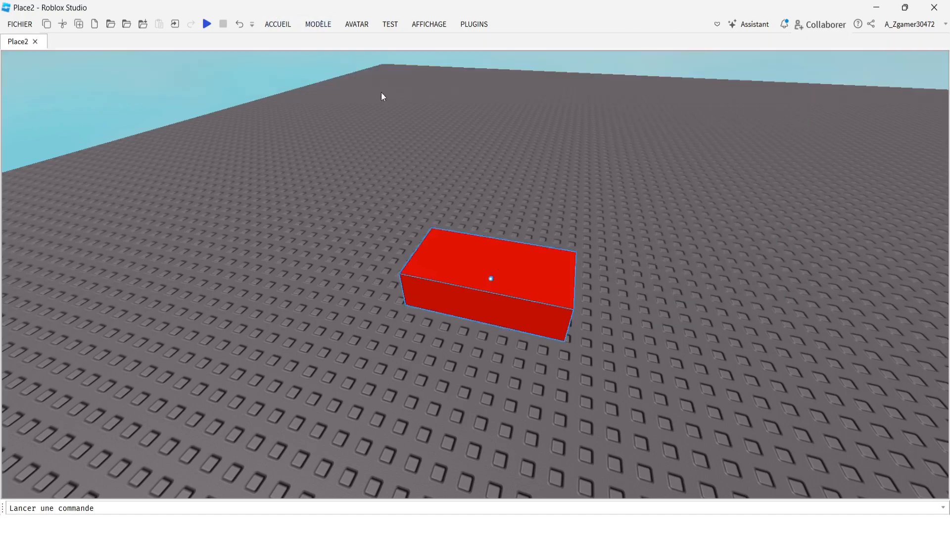
left_click(316, 29)
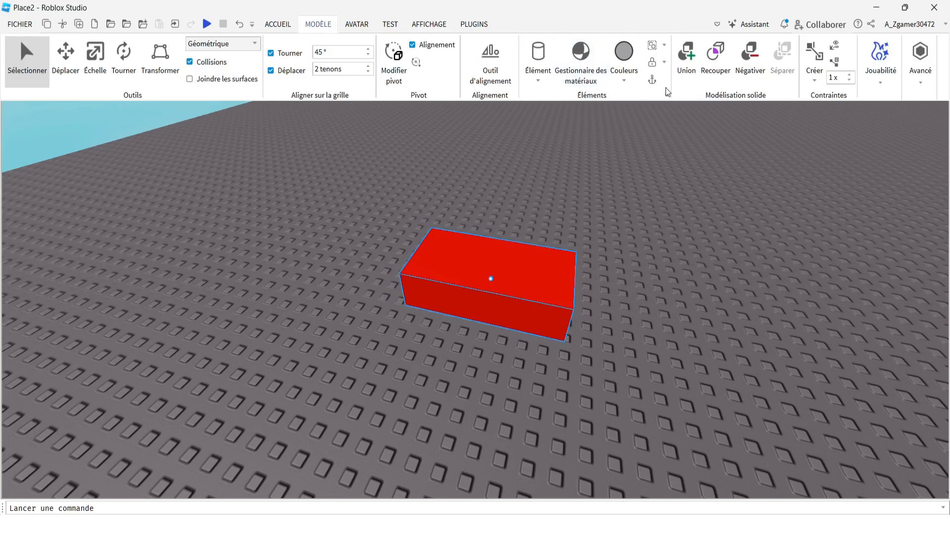
left_click(625, 80)
left_click(676, 144)
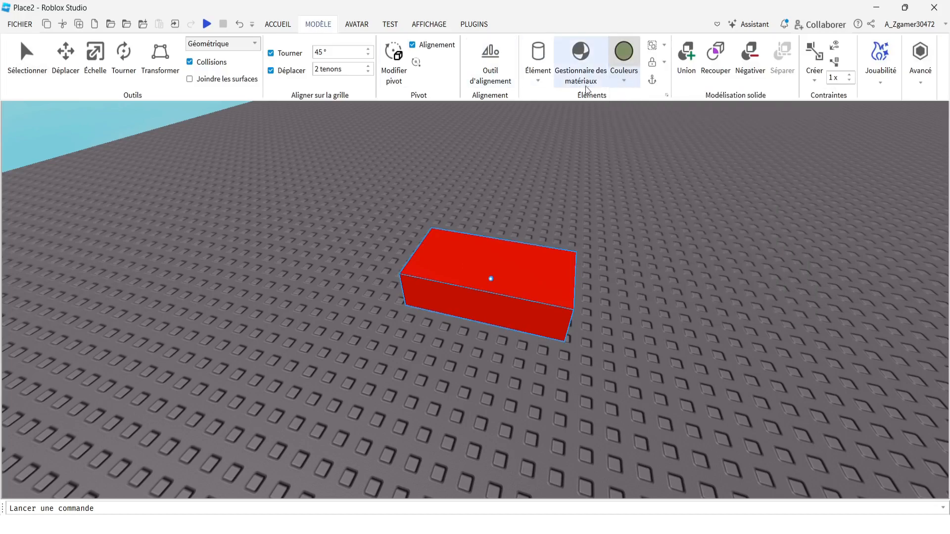
left_click(496, 266)
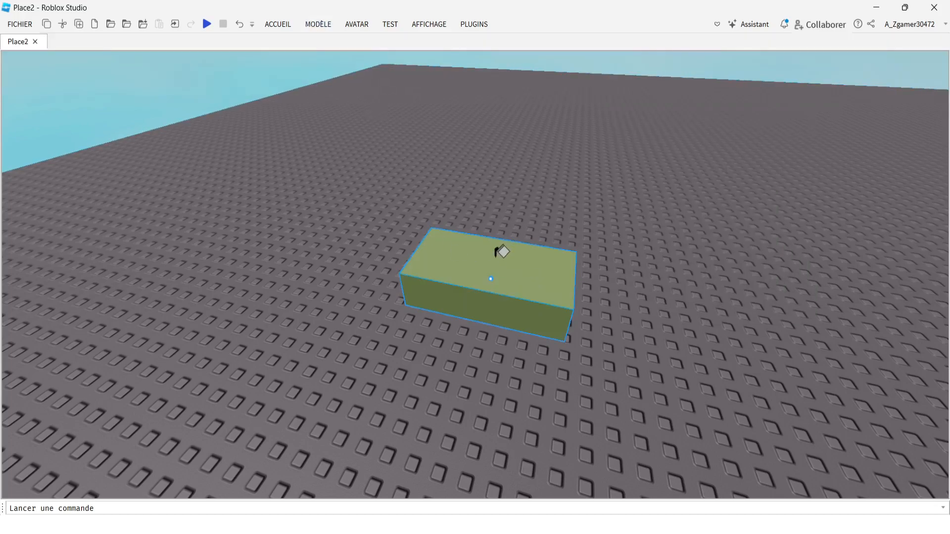
left_click(318, 23)
left_click(605, 187)
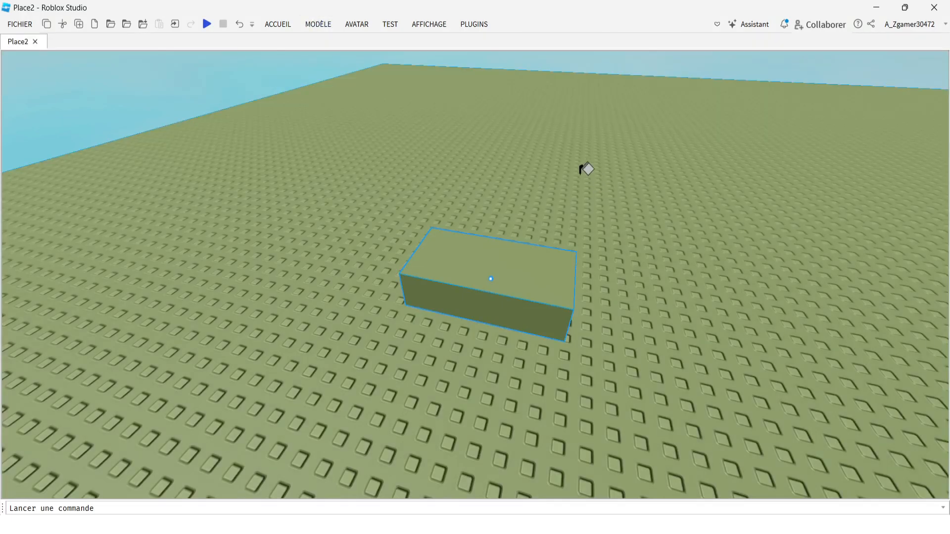
scroll(563, 197, "down", 10)
right_click_drag(561, 201, 534, 206)
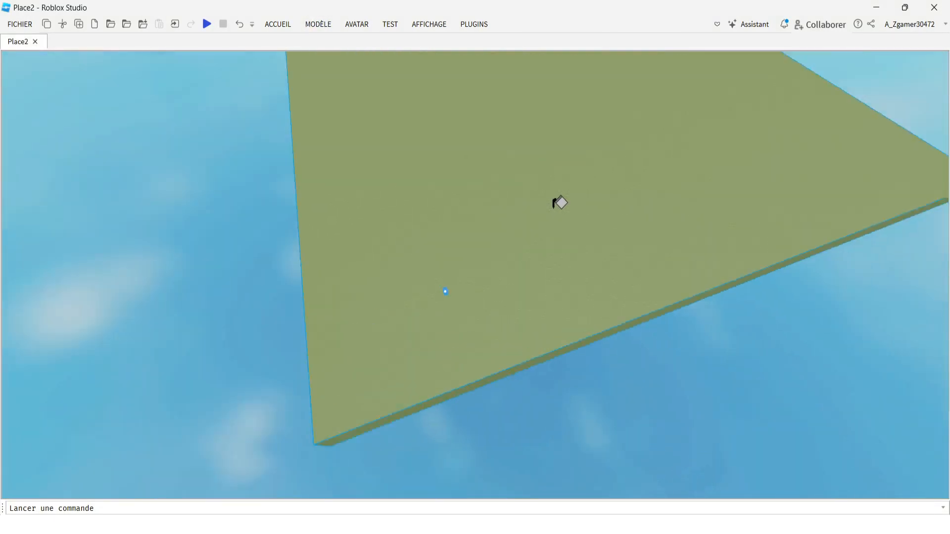
scroll(533, 206, "up", 8)
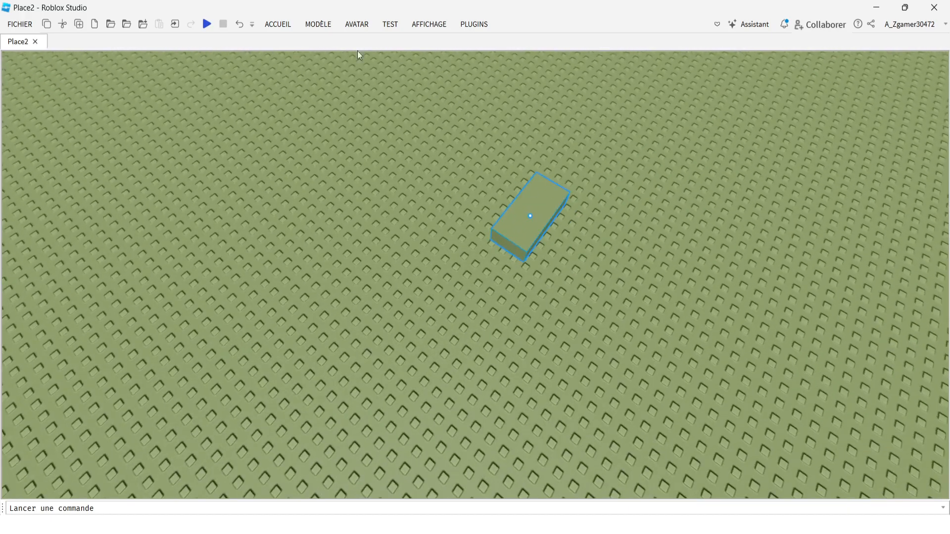
left_click(319, 25)
left_click(442, 23)
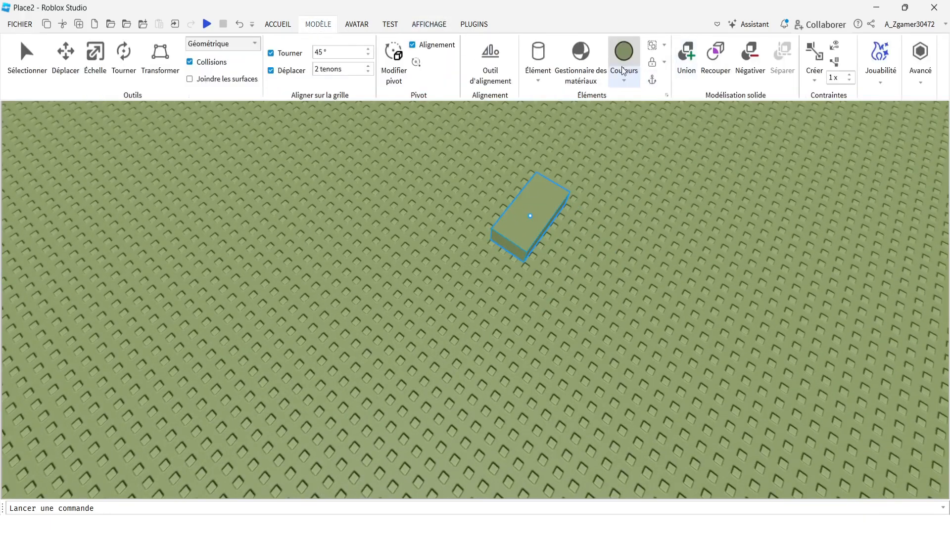
left_click(618, 29)
left_click(327, 28)
left_click(627, 81)
left_click(676, 152)
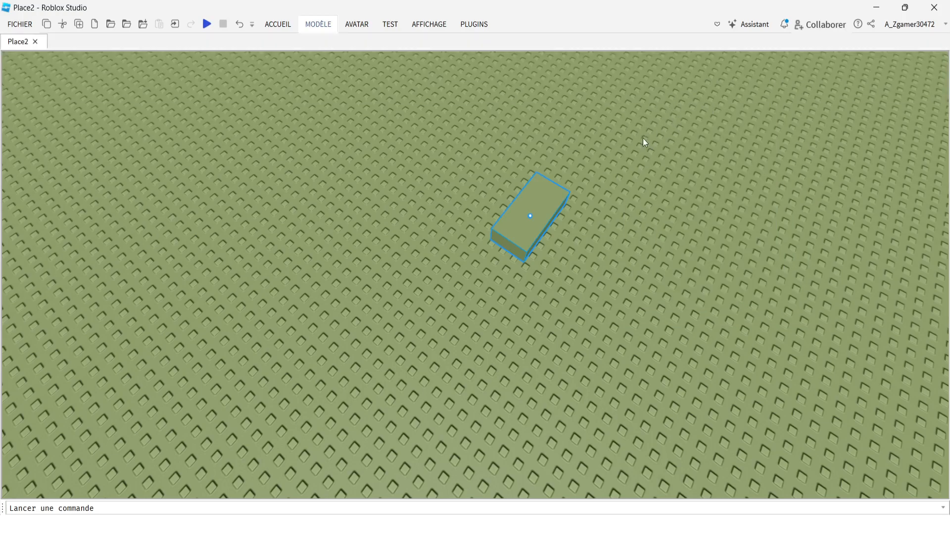
left_click(318, 26)
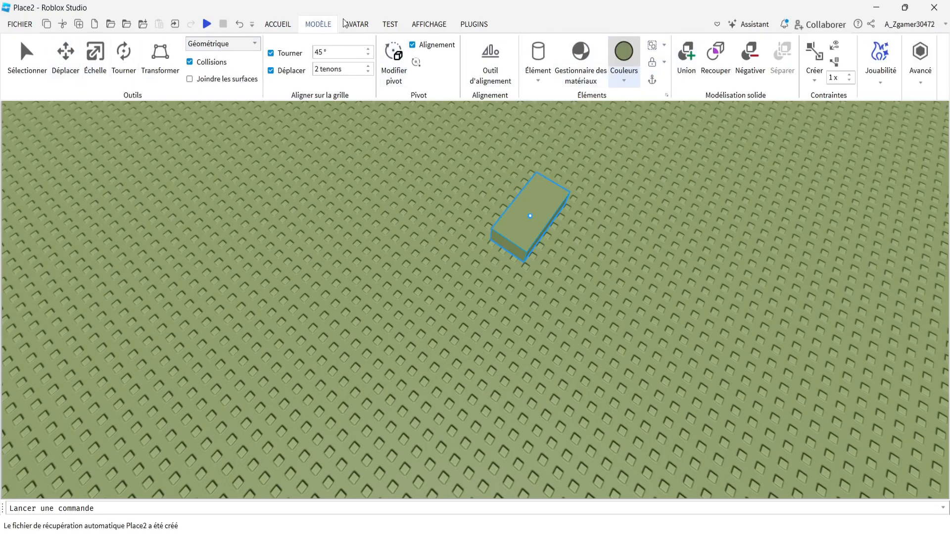
- Show the Explorer and Properties windows and select the part in the Workspace
left_click(429, 24)
left_click(26, 62)
left_click(67, 62)
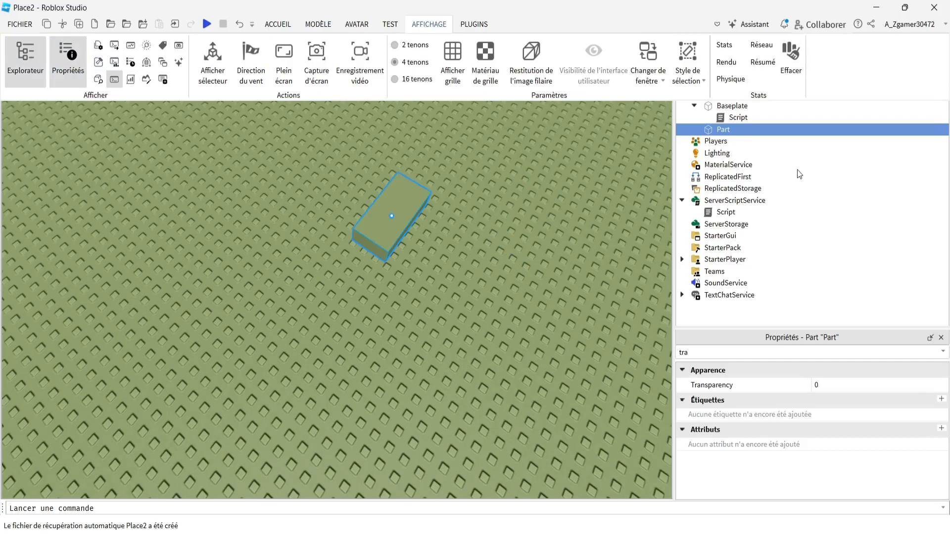
left_click(721, 107)
left_click(721, 129)
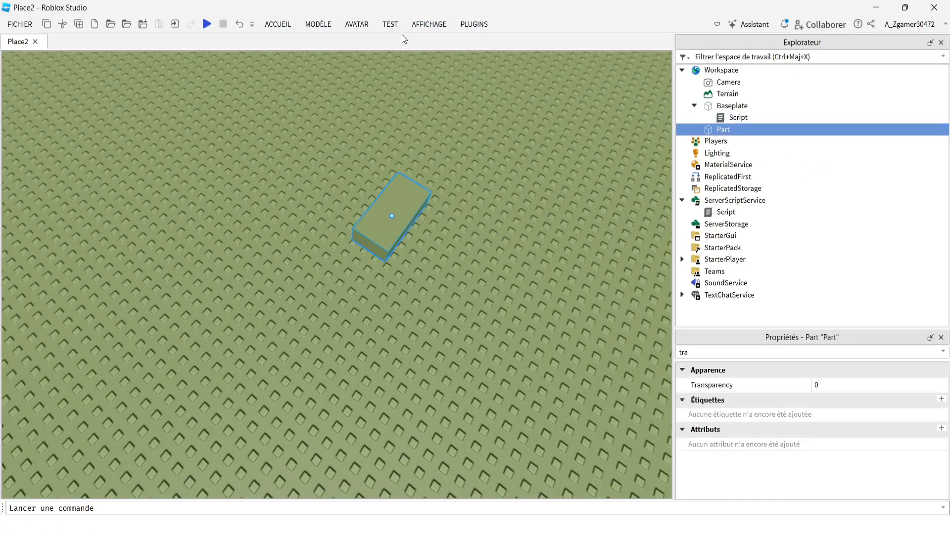
- Insert a second Part object into the Workspace from the Explorer
left_click(318, 25)
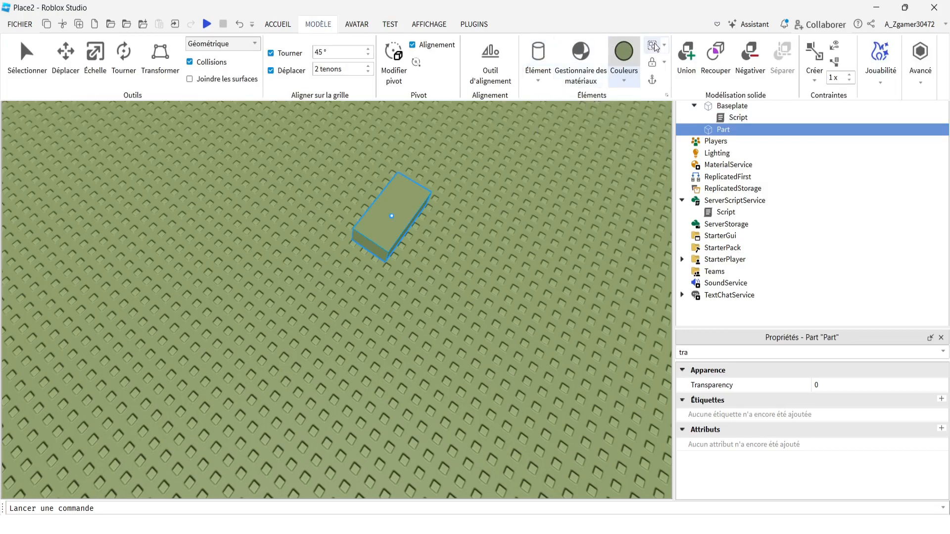
left_click(721, 120)
left_click(721, 108)
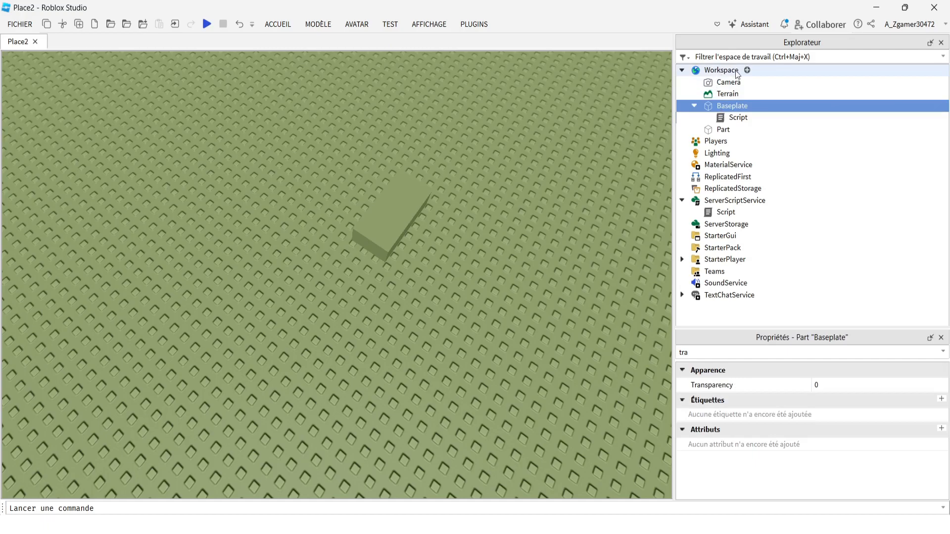
left_click(750, 73)
type("p")
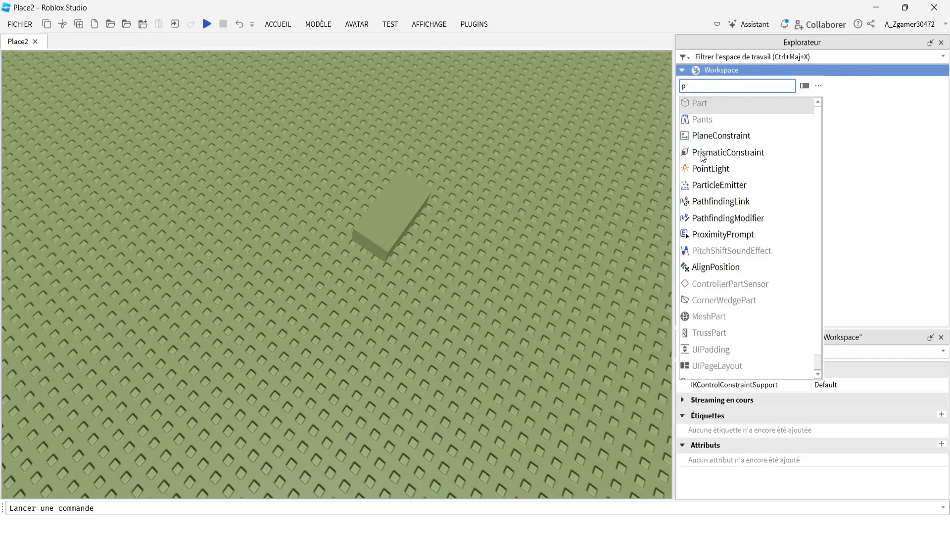
type("art")
key("Return")
- Select both parts and group them into a model
left_click(716, 141)
double_click(716, 141)
double_click(731, 132)
scroll(429, 169, "down", 3)
right_click_drag(396, 198, 429, 170)
scroll(435, 169, "down", 5)
left_click(710, 143, "ctrl")
left_click(324, 23)
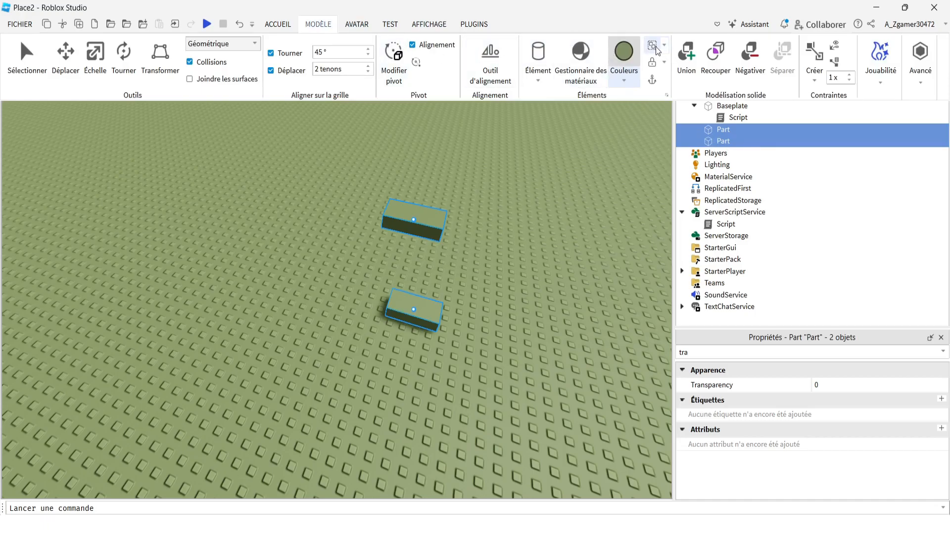
left_click(656, 49)
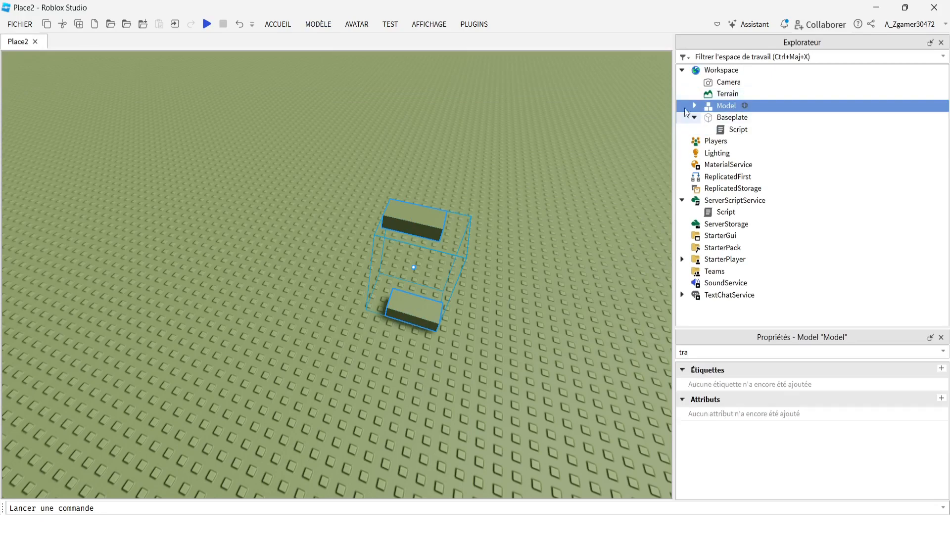
- Move the grouped model a short distance across the baseplate
left_click(278, 24)
left_click(168, 62)
left_click(145, 55)
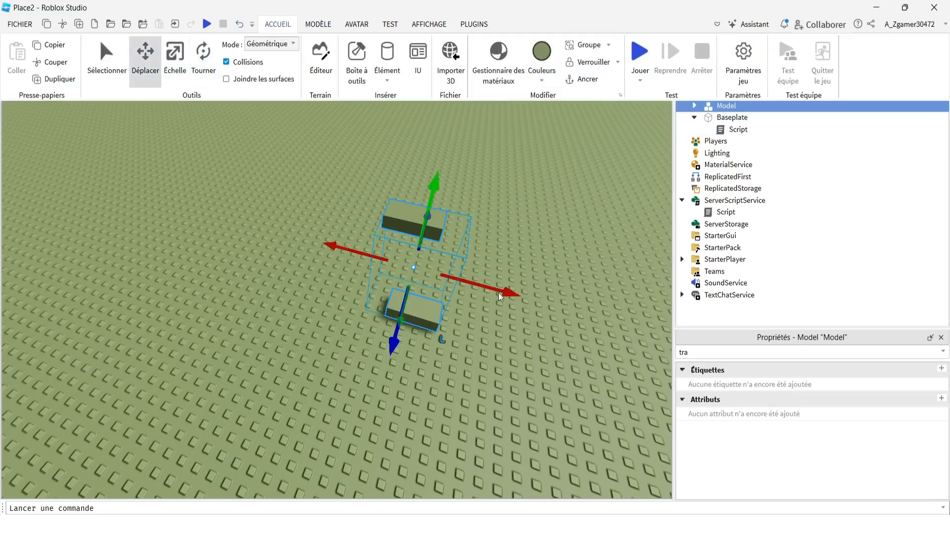
left_click(315, 25)
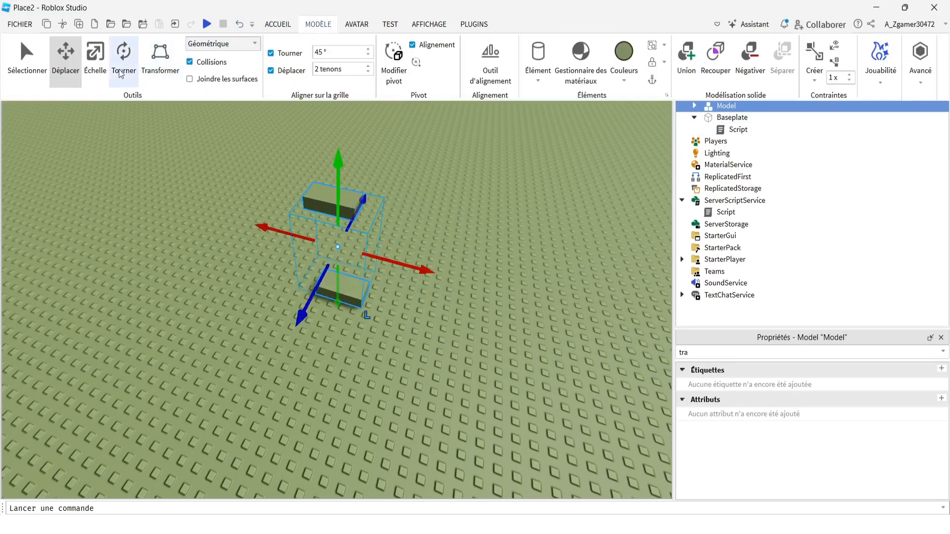
- Rotate the grouped model so that it tilts over the baseplate
left_click(99, 62)
mouse_move(337, 187)
left_mouse_down()
mouse_move(337, 233)
mouse_move(339, 184)
mouse_move(292, 194)
mouse_move(340, 196)
left_mouse_up()
left_click(318, 24)
left_click(124, 55)
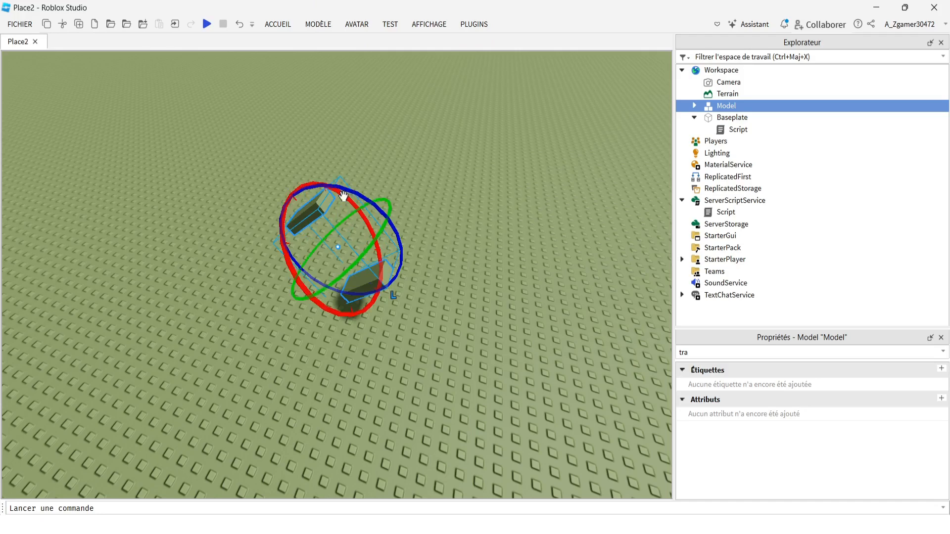
- Set the rotation snap increment to 11.25° and rotate the model back upright with it
left_click(304, 29)
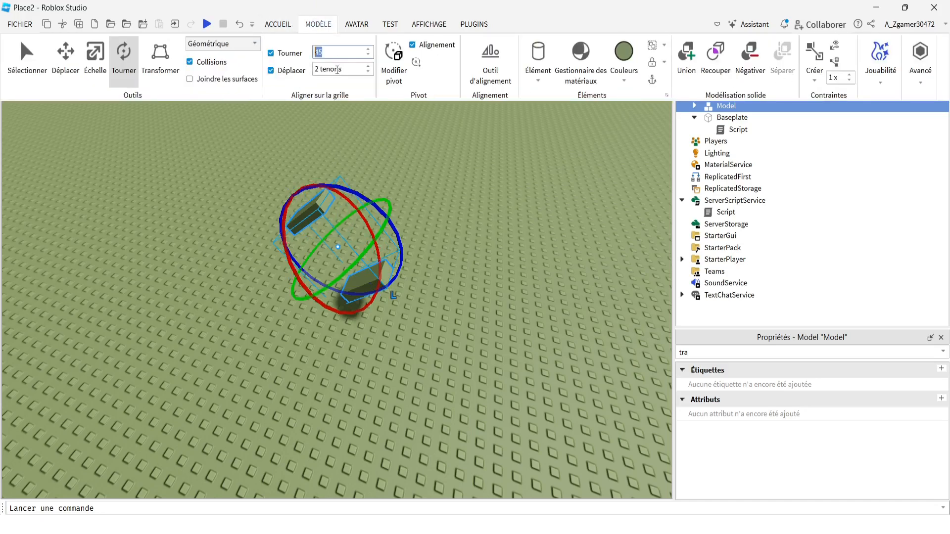
type("11.25")
key("Return")
left_click_drag(350, 188, 380, 205)
left_click_drag(404, 254, 338, 179)
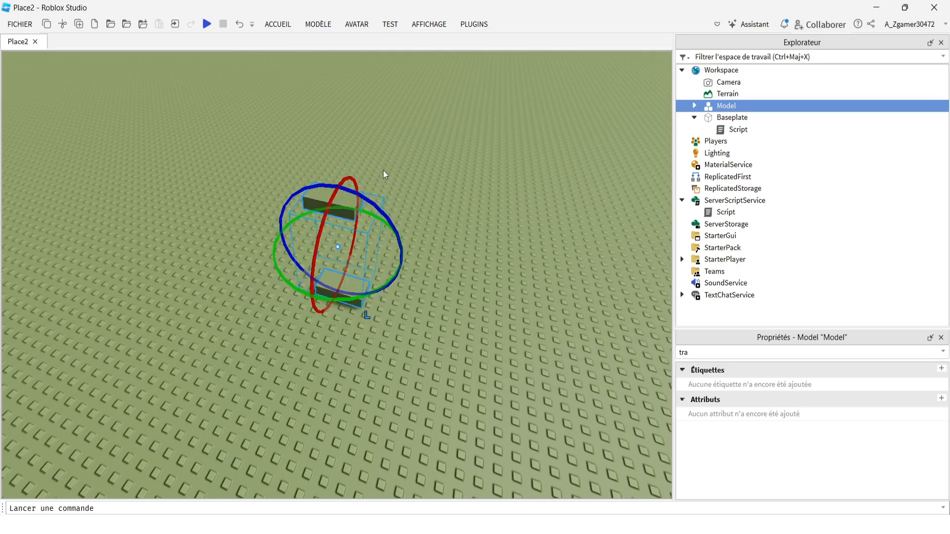
- Undo the model's rotations, its move and the grouping, keeping the second inserted part
left_click(312, 24)
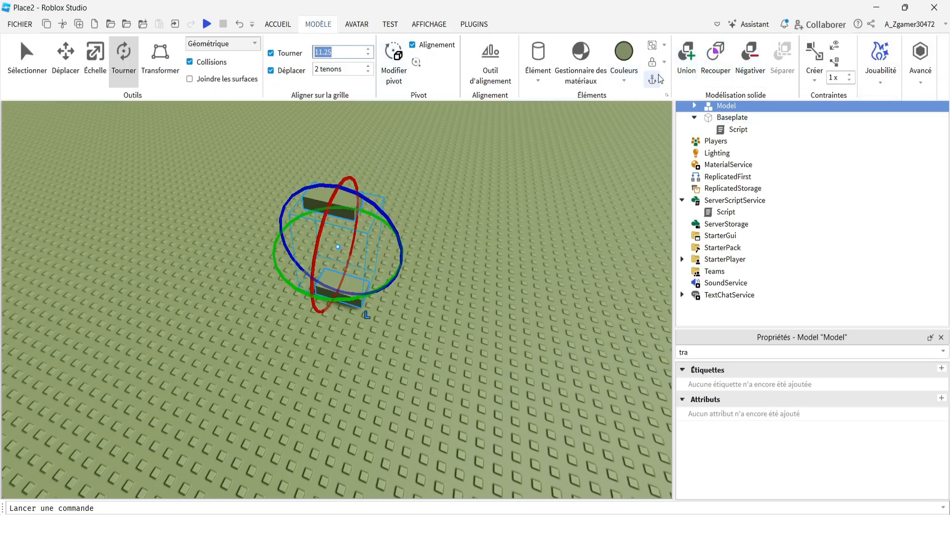
left_click(710, 151)
left_click(709, 108)
key("ctrl+z")
key("ctrl+z")
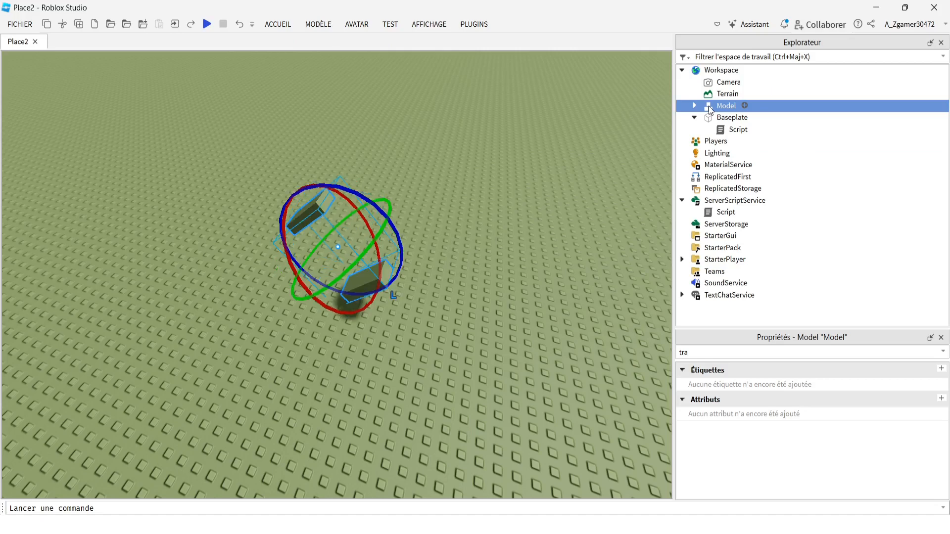
key("ctrl+z")
key("ctrl+z")
key("ctrl+z")
key("ctrl+y")
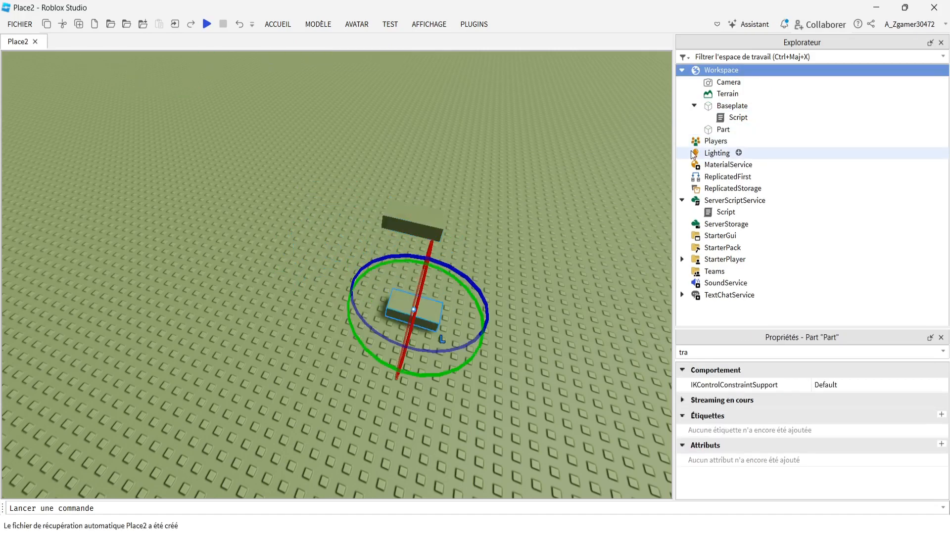
- Select both parts and try merging them with the Union operation
left_click(724, 130, "ctrl")
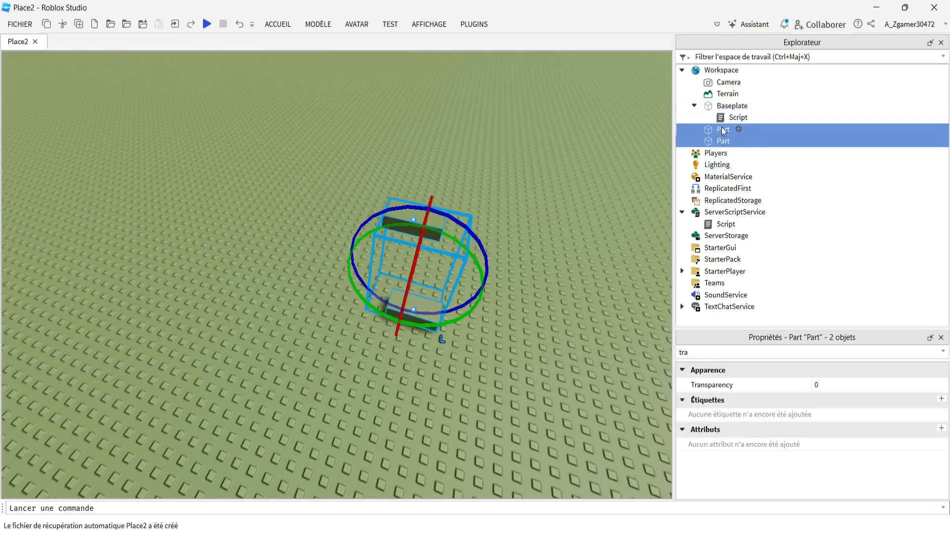
left_click(318, 23)
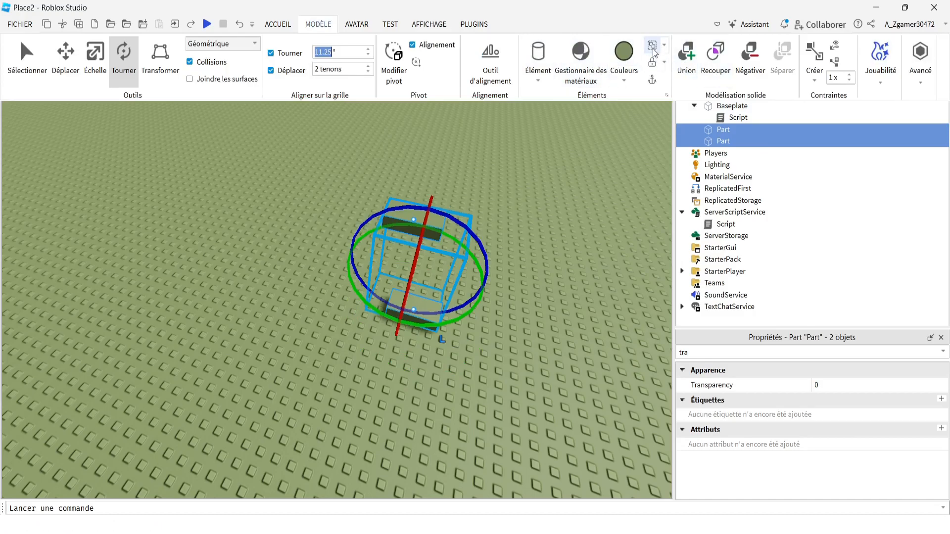
left_click(683, 61)
right_click_drag(491, 205, 492, 206)
key("s")
left_click(719, 95)
left_click(714, 105)
- Undo the union of the two parts
key("ctrl+z")
key("ctrl+z")
key("ctrl+z")
- Group the two parts into a model to look over its contents, and ungroup it
left_click(319, 24)
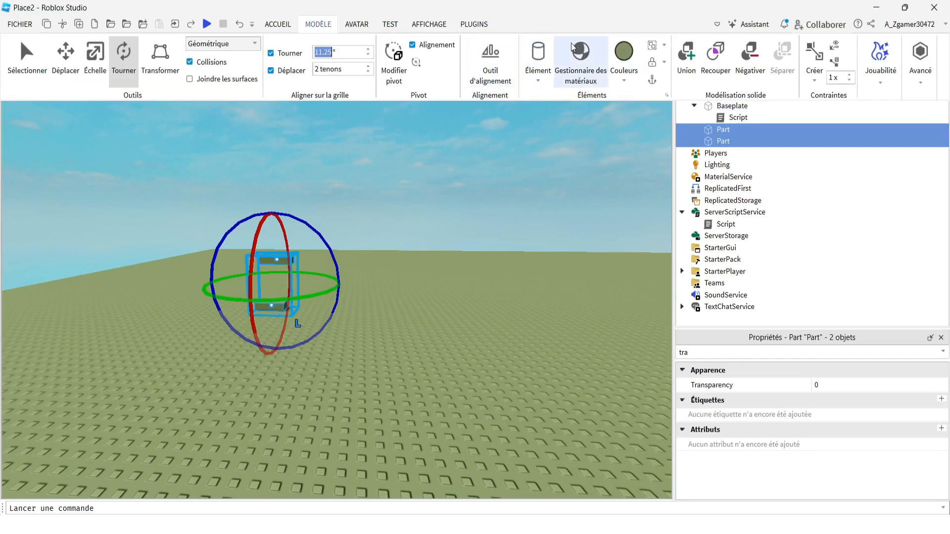
left_click(654, 46)
left_click(695, 106)
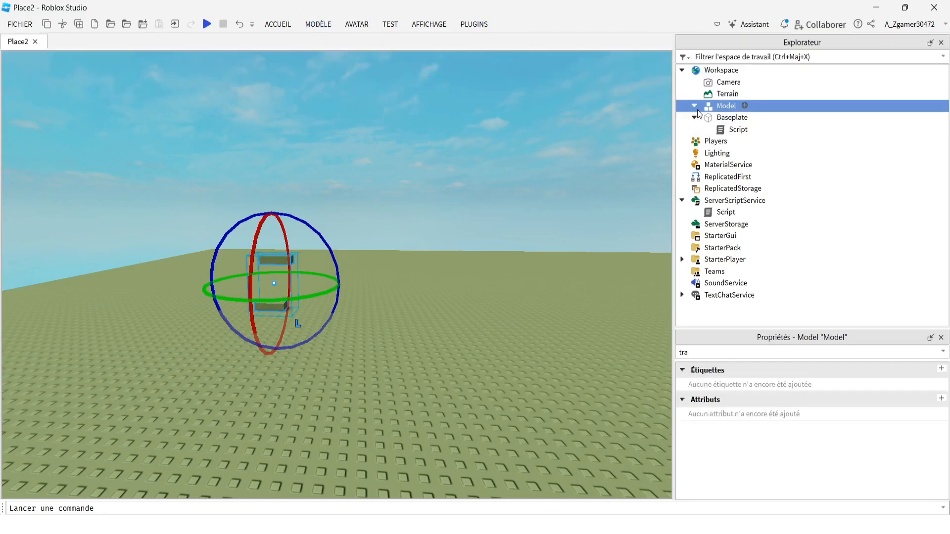
left_click(732, 117)
left_click(731, 128)
left_click(702, 106)
left_click(732, 117)
left_click(732, 129)
left_click(699, 108)
key("ctrl+u")
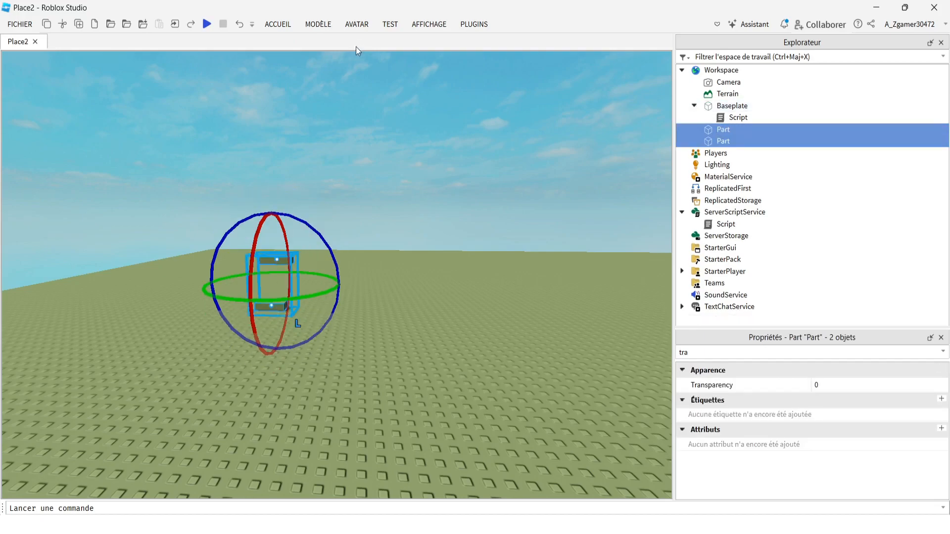
- Try negating both parts at once and undo the negation
left_click(318, 24)
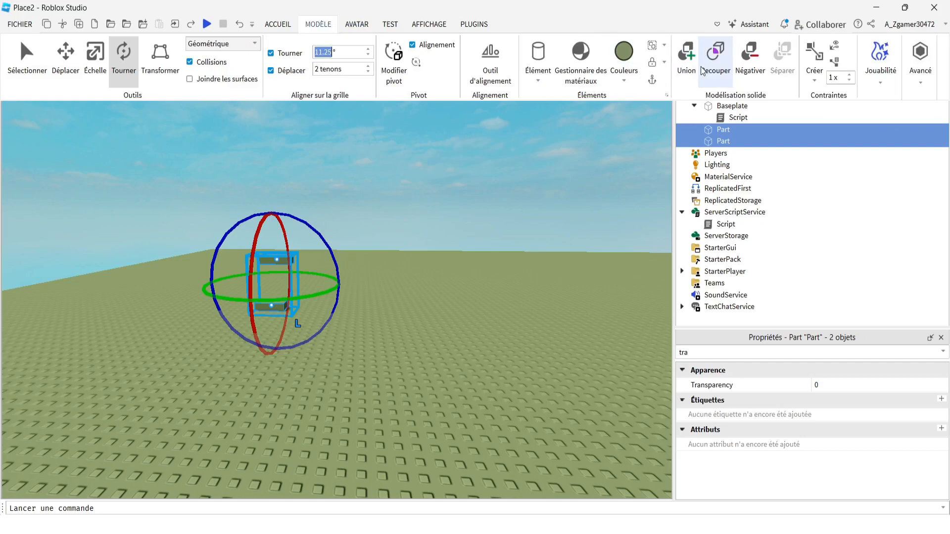
left_click(750, 79)
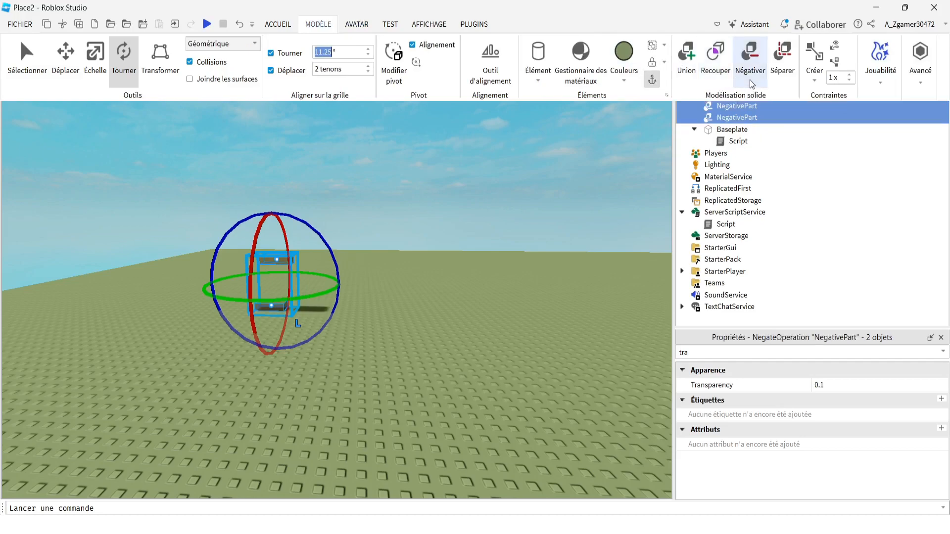
left_click(720, 130)
key("ctrl+z")
key("ctrl+z")
key("ctrl+y")
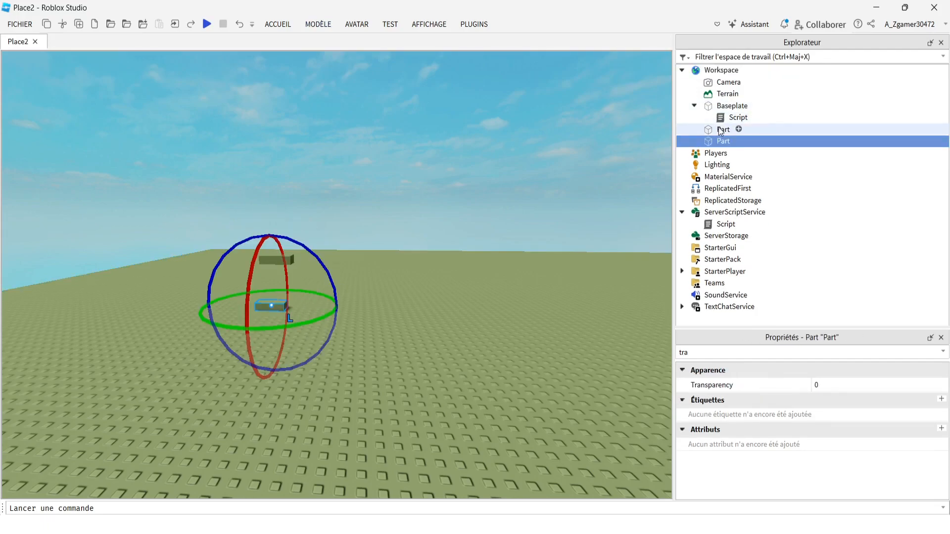
- Select only the upper part and convert it into a negative part
left_click(730, 107, "shift")
left_click(729, 96)
left_click(722, 130)
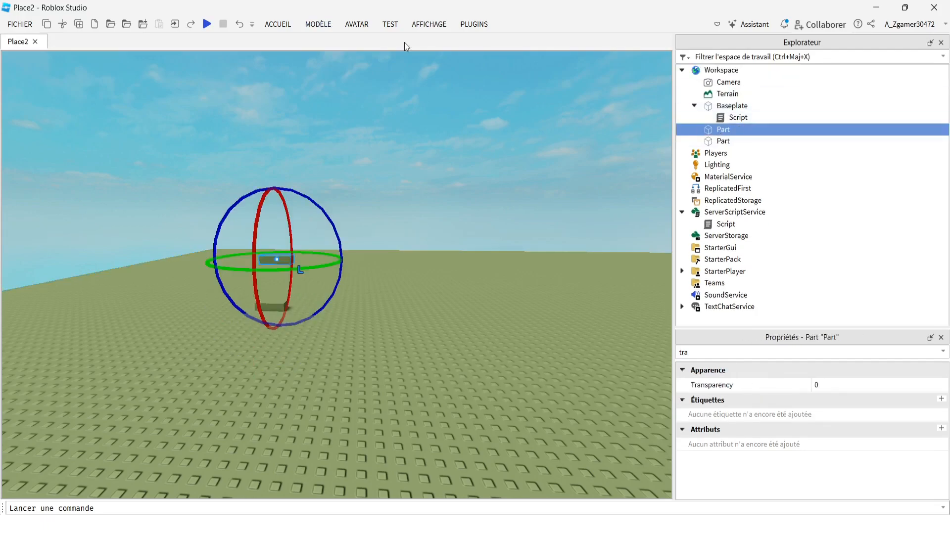
left_click(317, 29)
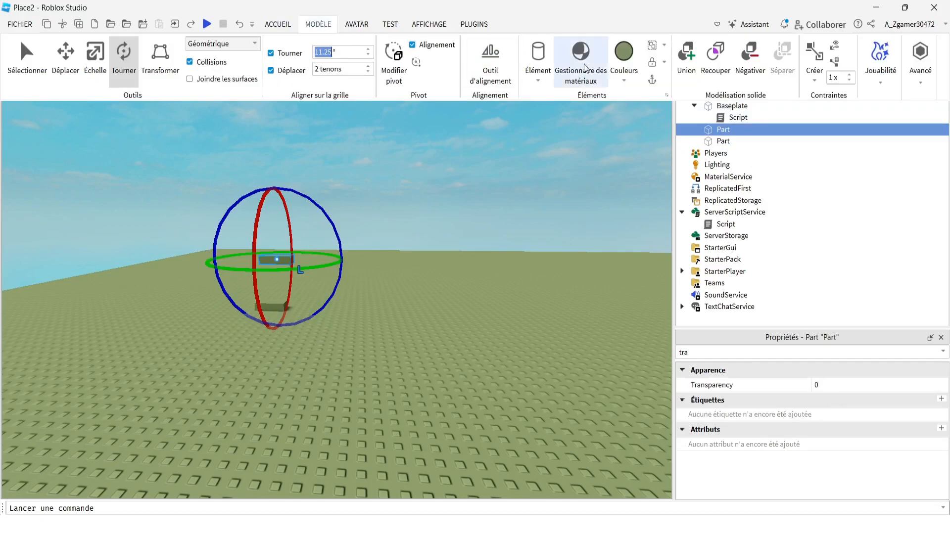
left_click(750, 57)
- Move the remaining solid part straight up until it overlaps the negative part
left_click(724, 141)
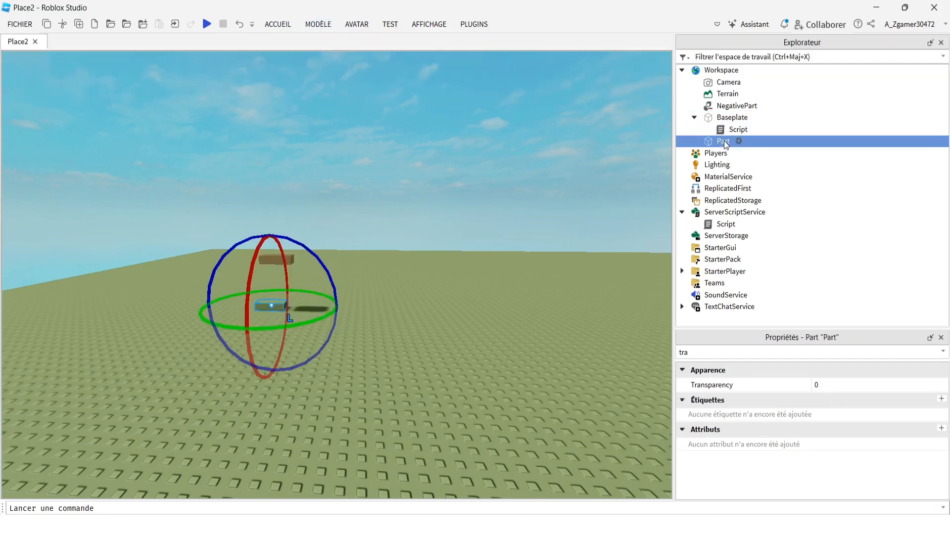
left_click(270, 24)
left_click(144, 54)
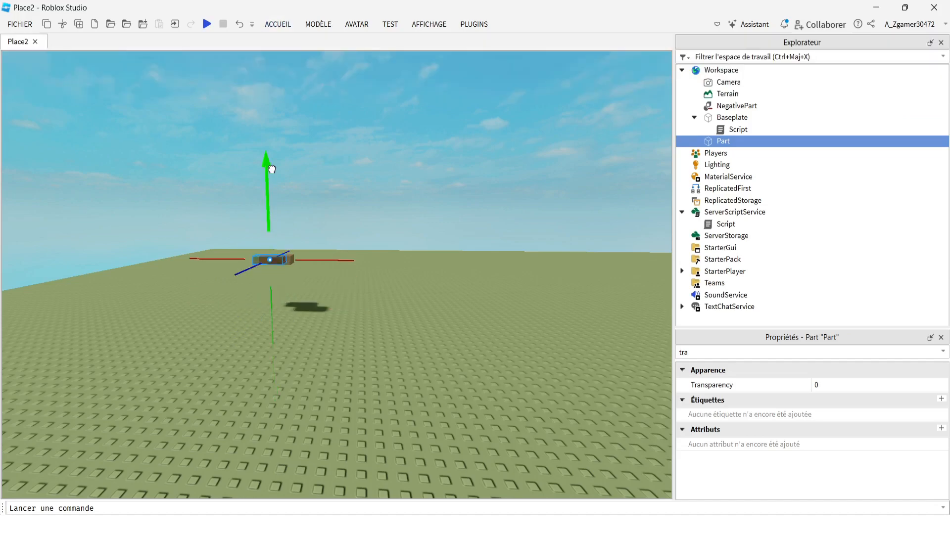
left_click_drag(272, 175, 273, 173)
key("w")
key("a")
key("d")
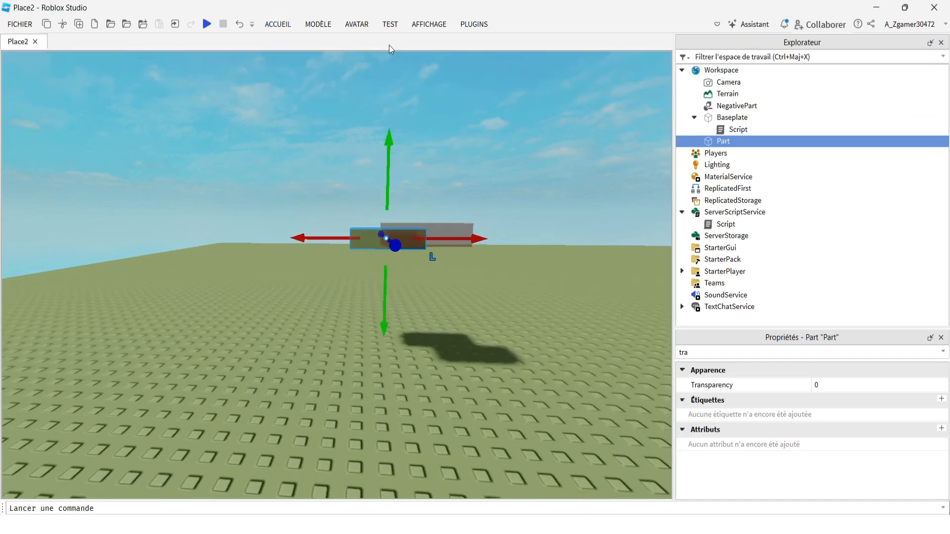
- Unite the negative part with the overlapping solid part and inspect the resulting cut
left_click(720, 108, "ctrl")
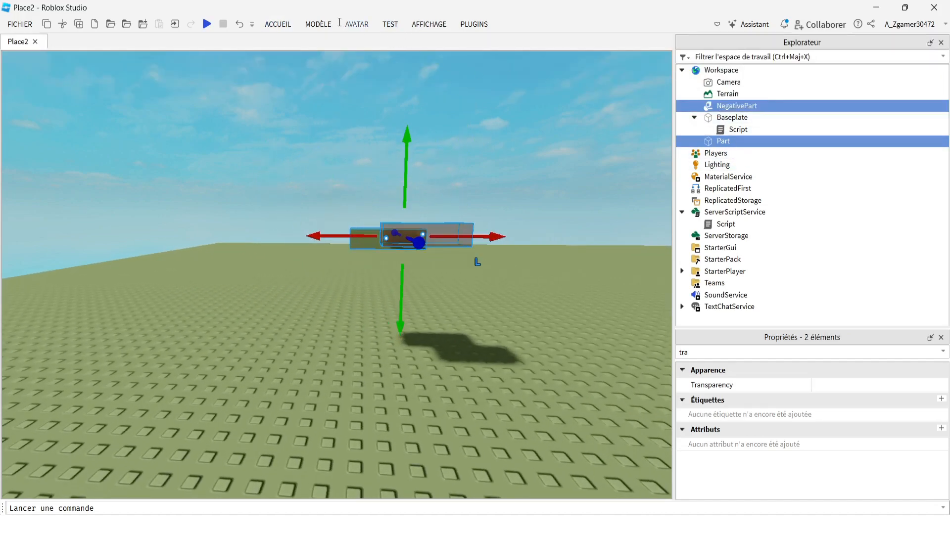
left_click(341, 24)
left_click(318, 24)
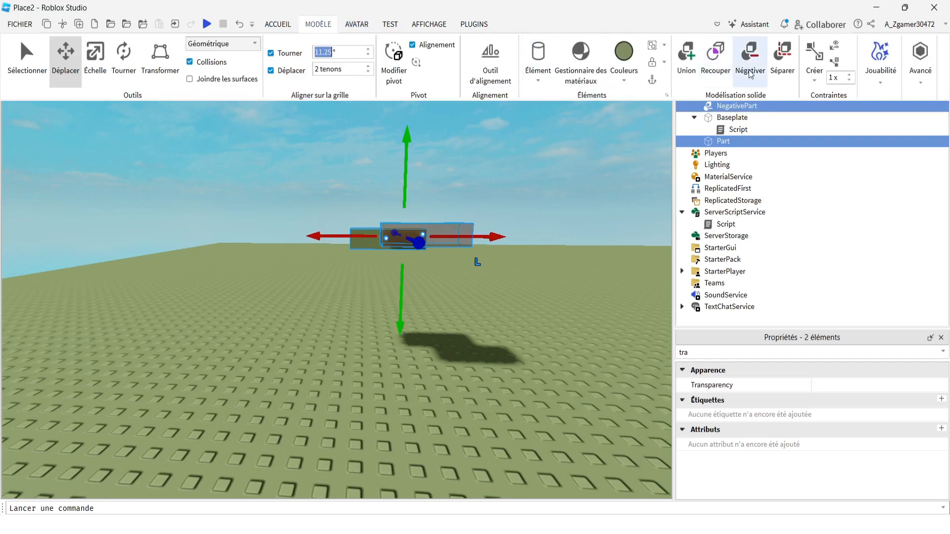
left_click(686, 56)
left_click(471, 197)
right_click_drag(471, 197, 470, 197)
key("w")
key("d")
key("d")
right_click(470, 197)
key("s")
right_click_drag(396, 199, 352, 221)
- Separate the union into its original parts, and move the solid part sideways so it only partly overlaps the negative part
left_click(353, 329)
key("ctrl+shift+u")
left_click(734, 118)
left_click(727, 141)
left_click_drag(411, 258, 343, 254)
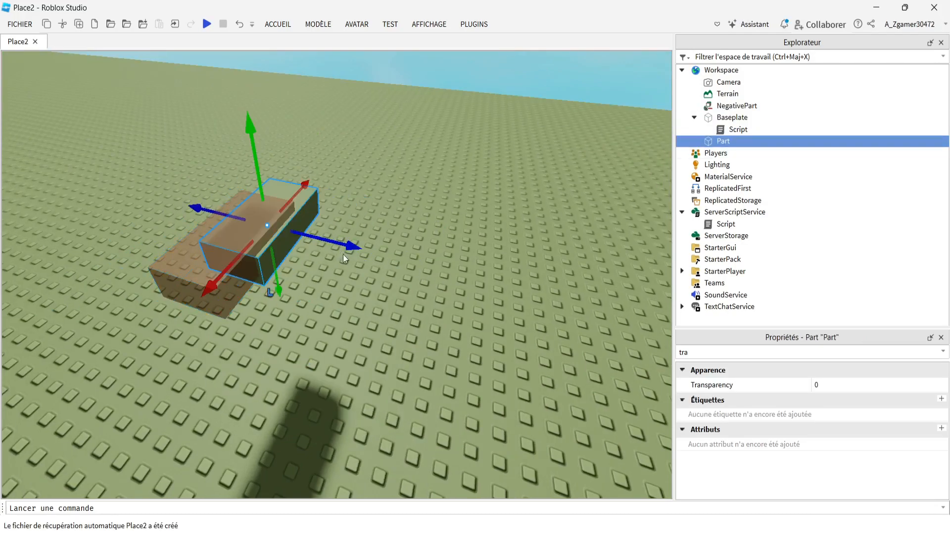
- Select both the negative part and the solid part and combine them with Union
left_click(747, 130, "shift")
left_click(727, 105, "shift")
left_click(726, 105)
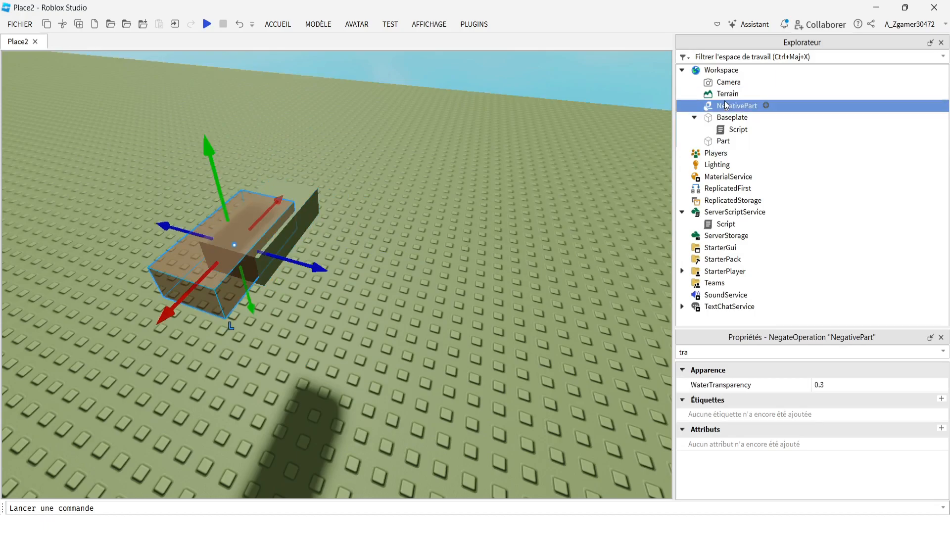
left_click(723, 141, "ctrl")
key("f")
right_click_drag(530, 199, 530, 198)
key("f")
scroll(459, 186, "up", 3)
right_click_drag(459, 186, 459, 186)
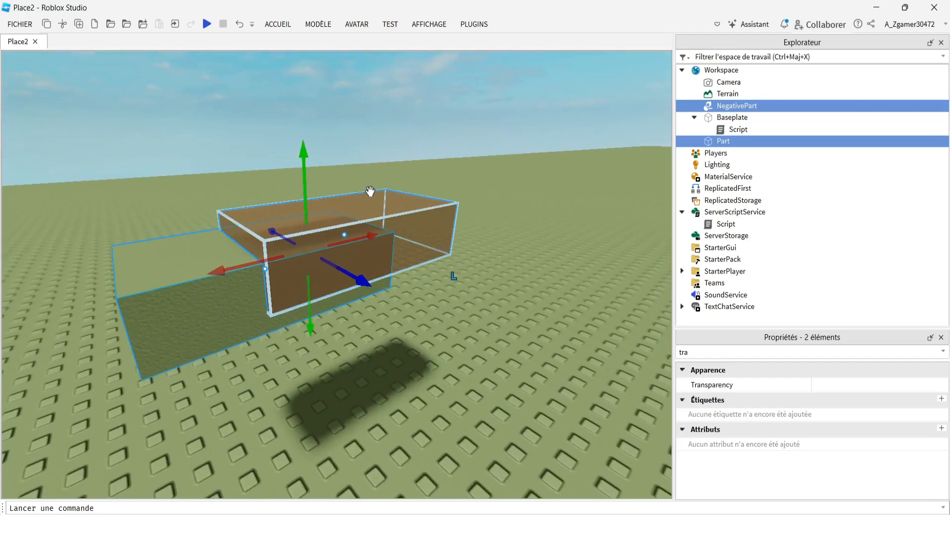
right_click_drag(363, 193, 362, 192)
scroll(363, 193, "down", 5)
scroll(362, 193, "up", 5)
scroll(363, 192, "up", 5)
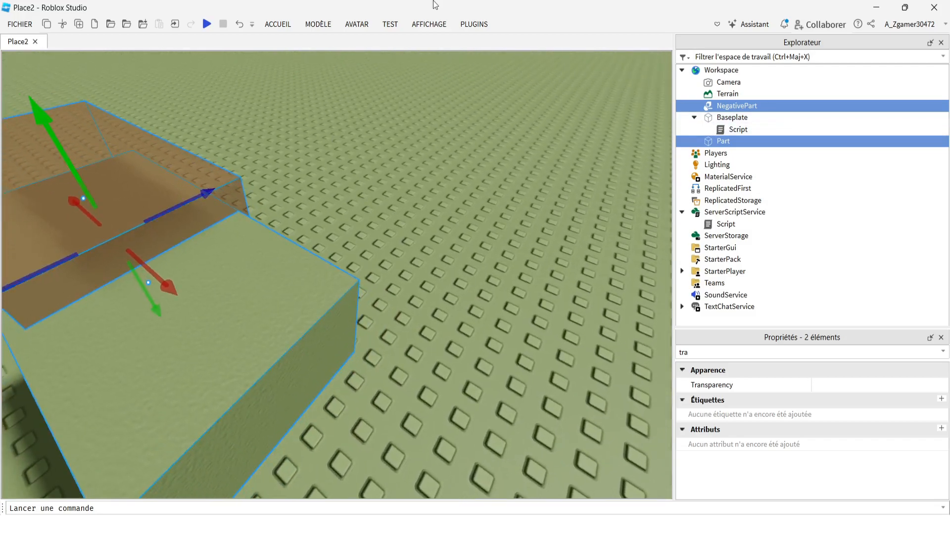
left_click(318, 24)
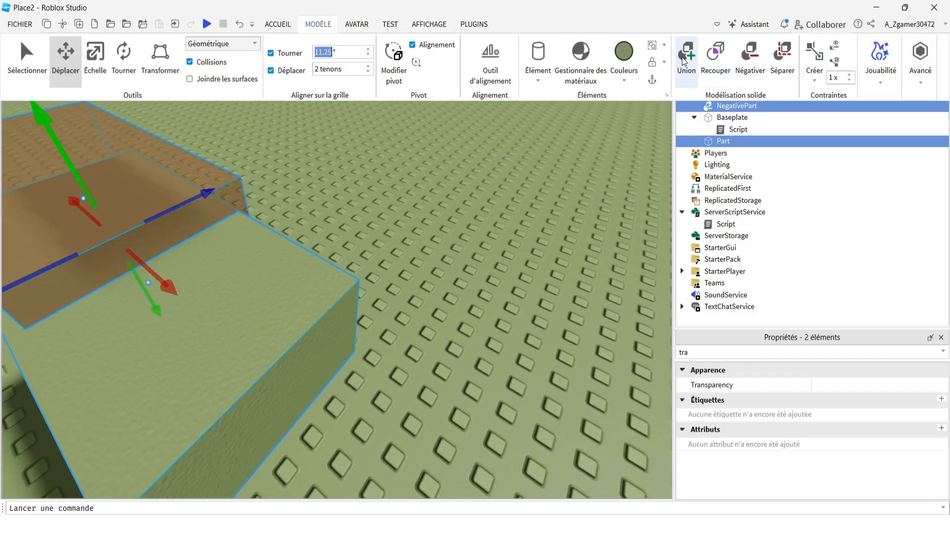
left_click(686, 68)
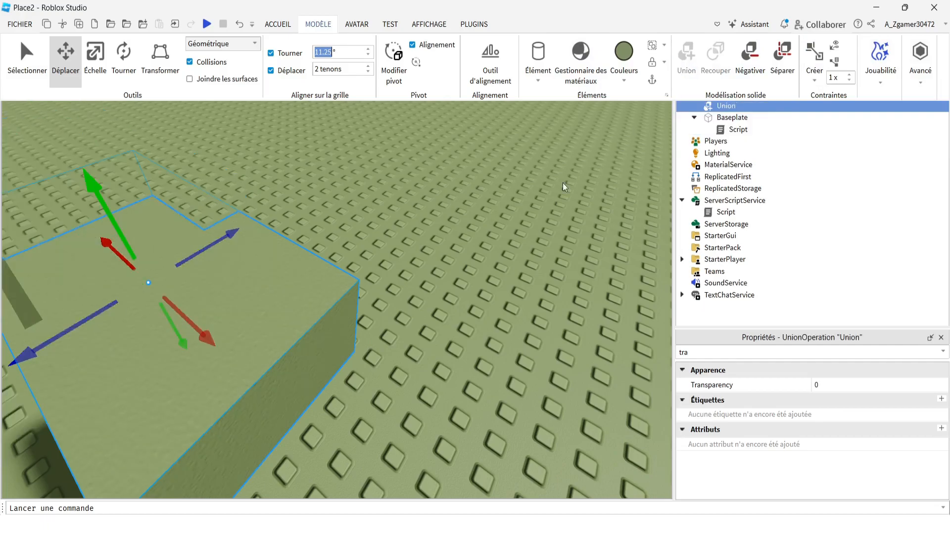
- Examine the notch cut into the union from several sides and check its selection outline
left_click(426, 190)
scroll(462, 186, "down", 10)
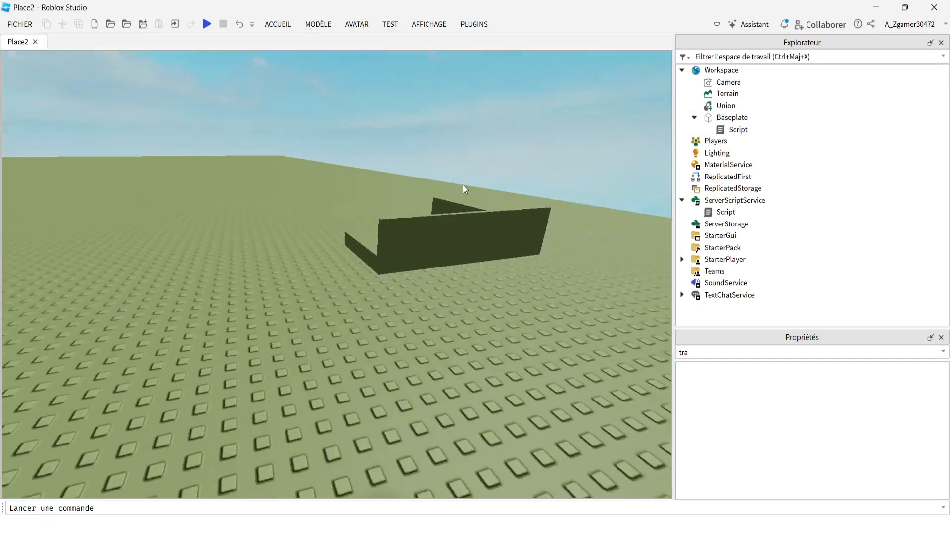
right_click_drag(462, 185, 462, 185)
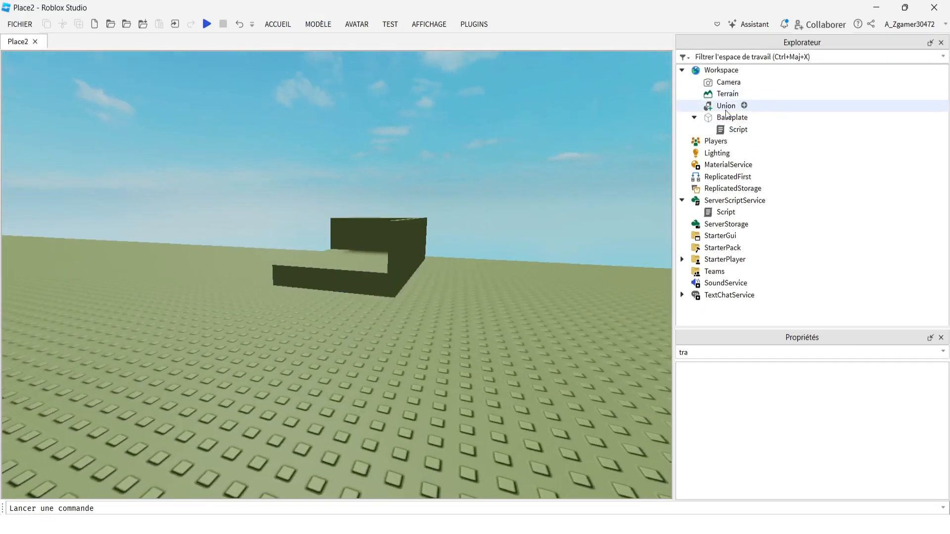
left_click(724, 112)
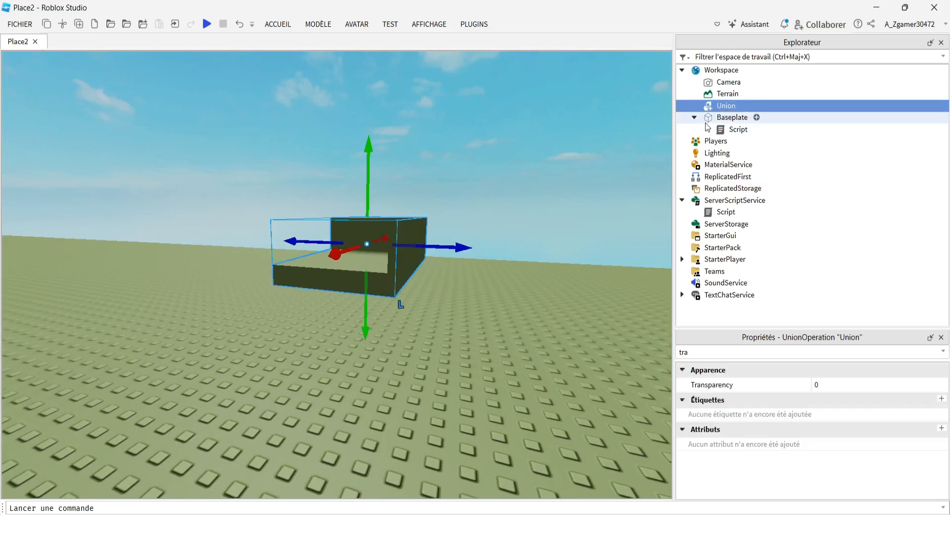
left_click(549, 151)
right_click_drag(444, 204, 445, 204)
left_click(459, 216)
left_click(425, 94)
right_click_drag(467, 114, 459, 94)
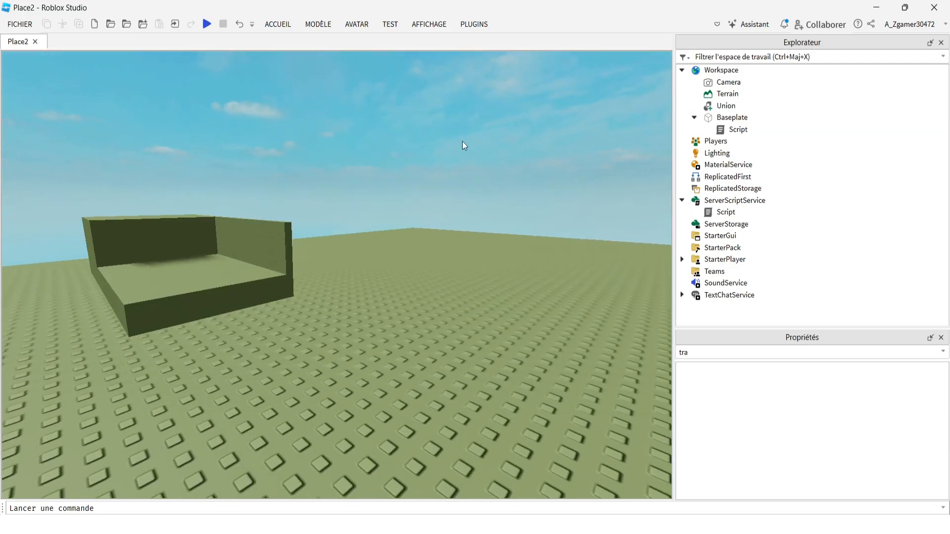
left_click(318, 24)
left_click(418, 25)
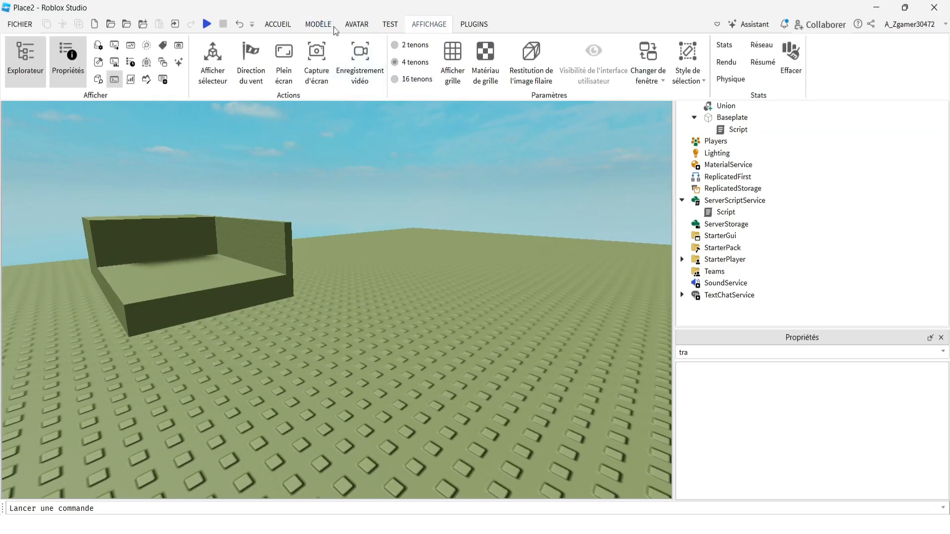
left_click(315, 27)
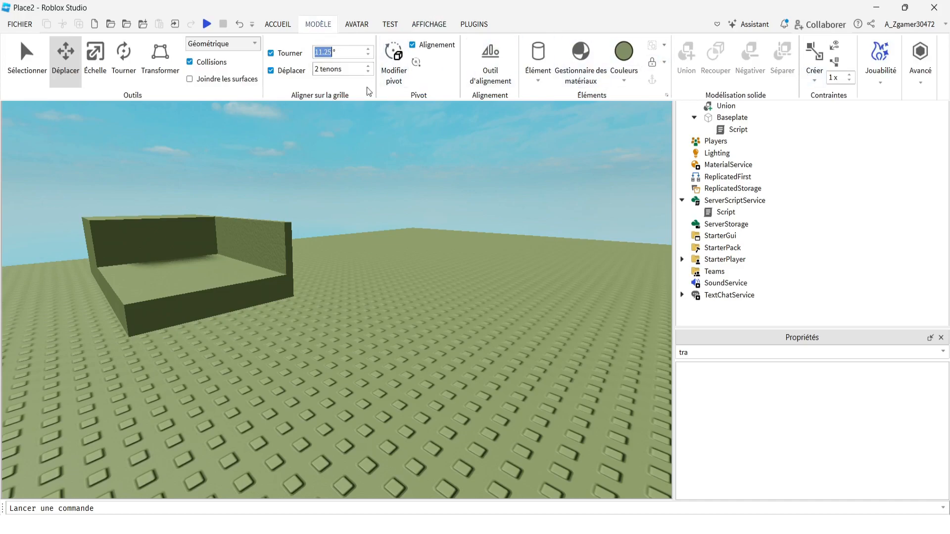
left_click(229, 154)
left_click(222, 237)
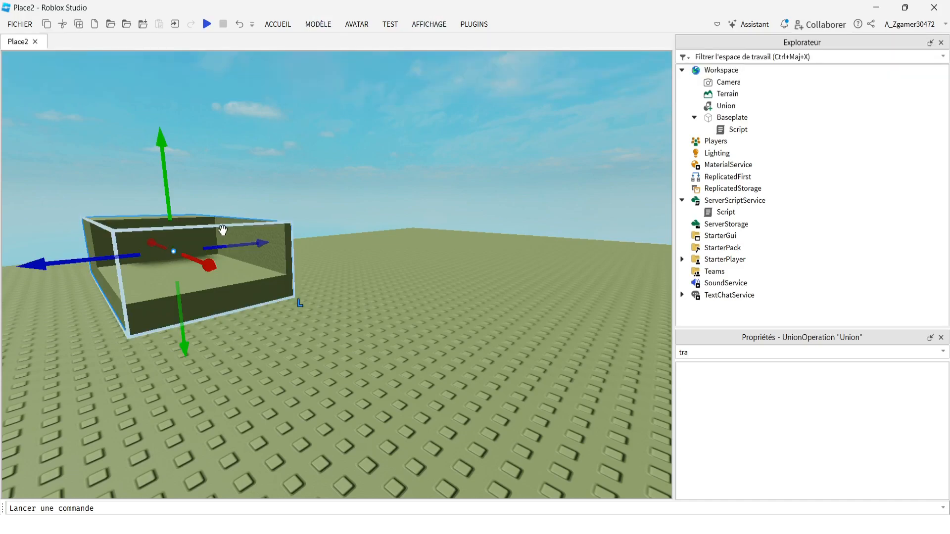
- Undo the union and the preceding part moves, and delete the negative part
key("ctrl+z")
key("ctrl+z")
key("ctrl+z")
key("ctrl+z")
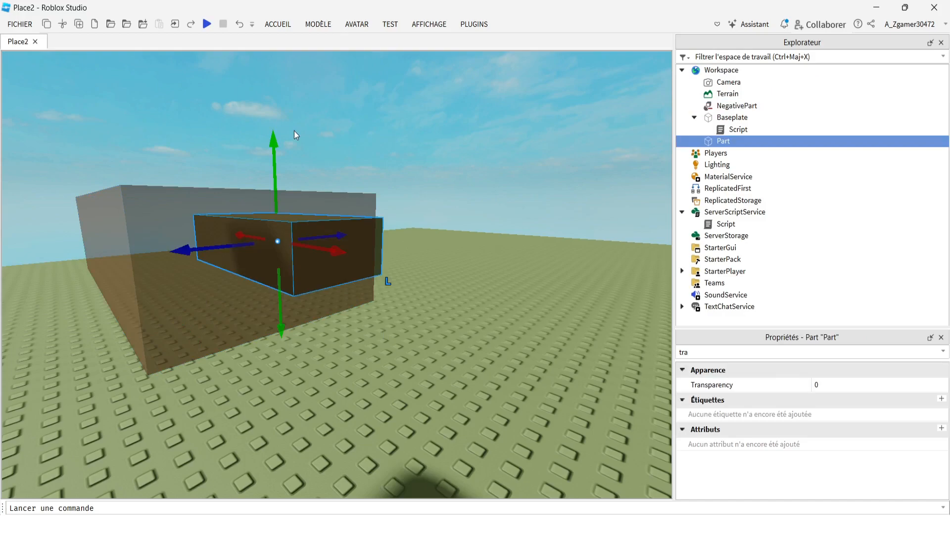
key("Delete")
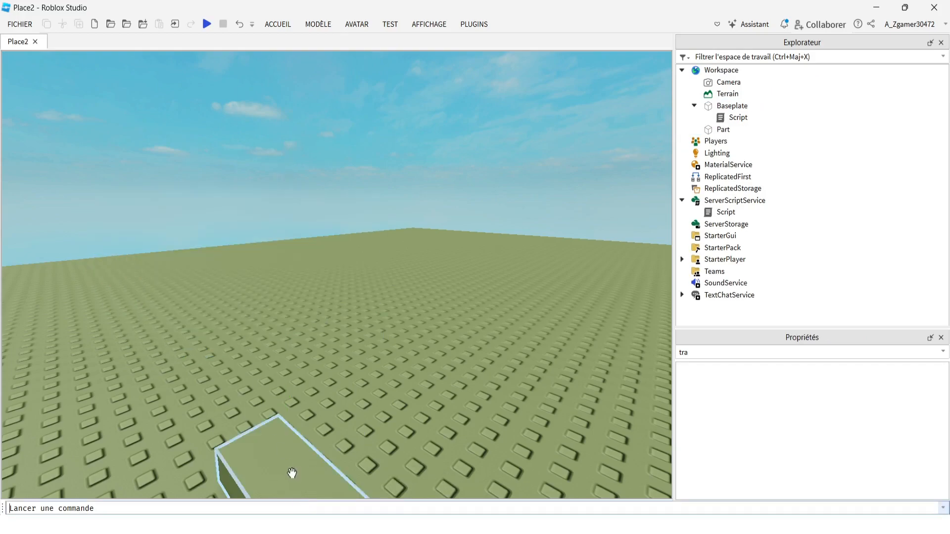
- Scale the remaining part up in height and depth into a large block
left_click(291, 473)
left_click(278, 24)
left_click(174, 57)
left_click_drag(317, 323, 313, 141)
left_click_drag(354, 283, 676, 404)
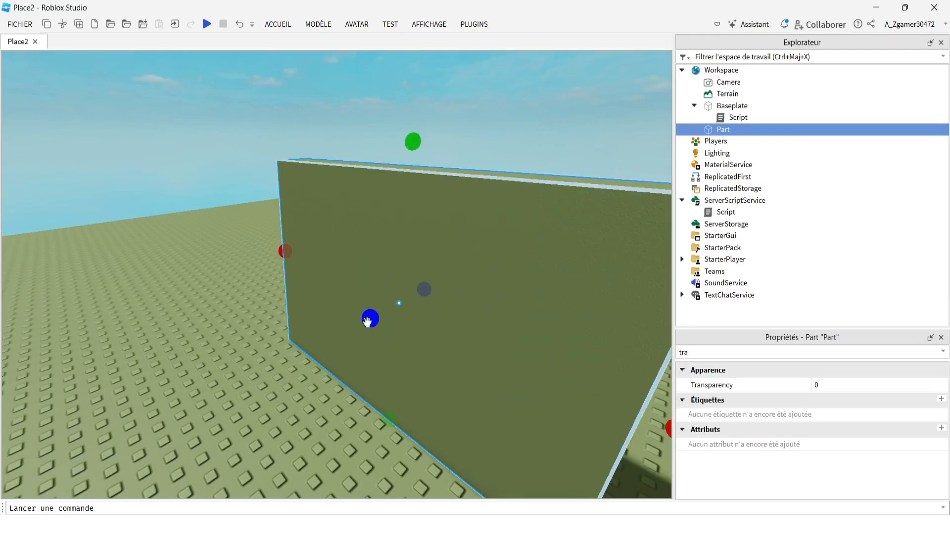
left_click_drag(367, 322, 166, 428)
right_click_drag(265, 312, 298, 292)
left_click_drag(364, 232, 260, 227)
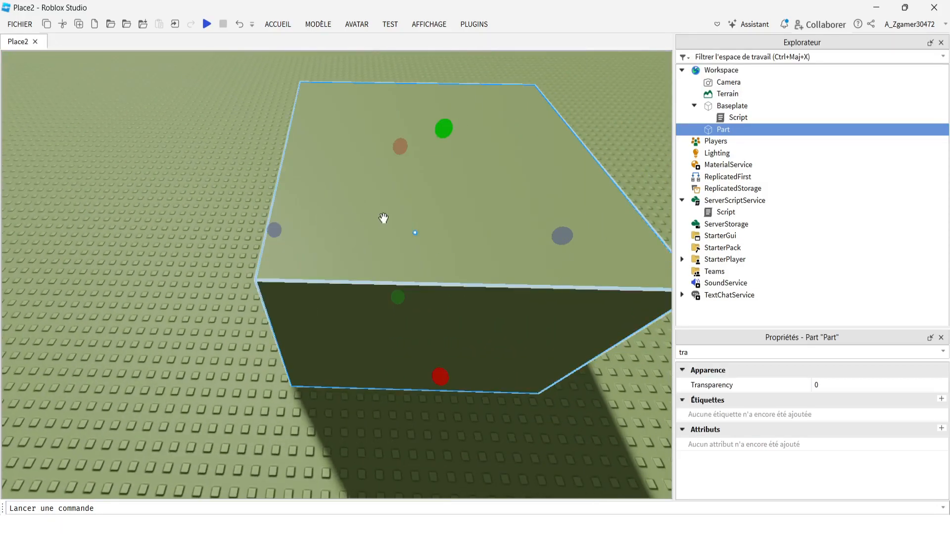
- Duplicate the large block, turn off collisions, and move the copy down into the original
key("ctrl+d")
right_click_drag(473, 172, 454, 165)
scroll(455, 164, "down", 5)
left_click(319, 23)
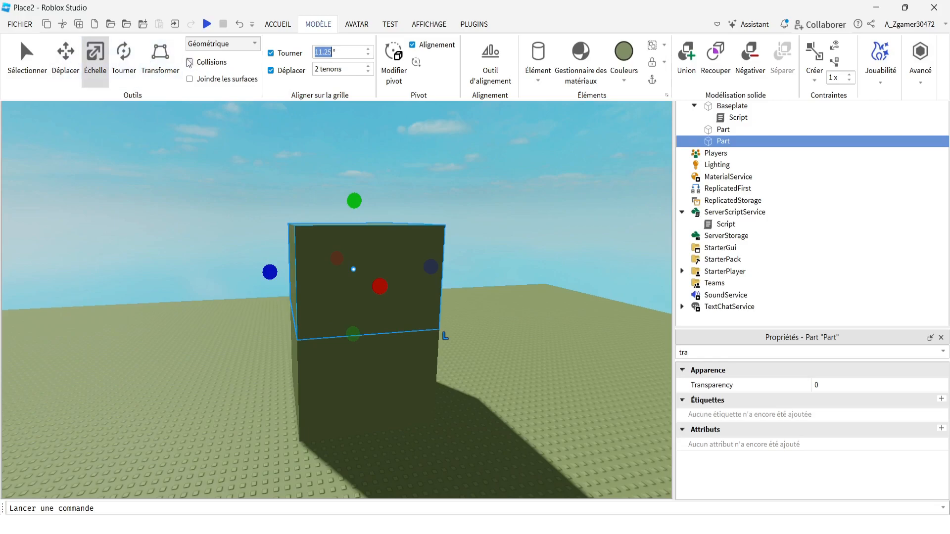
left_click(71, 71)
left_click_drag(352, 171, 349, 258)
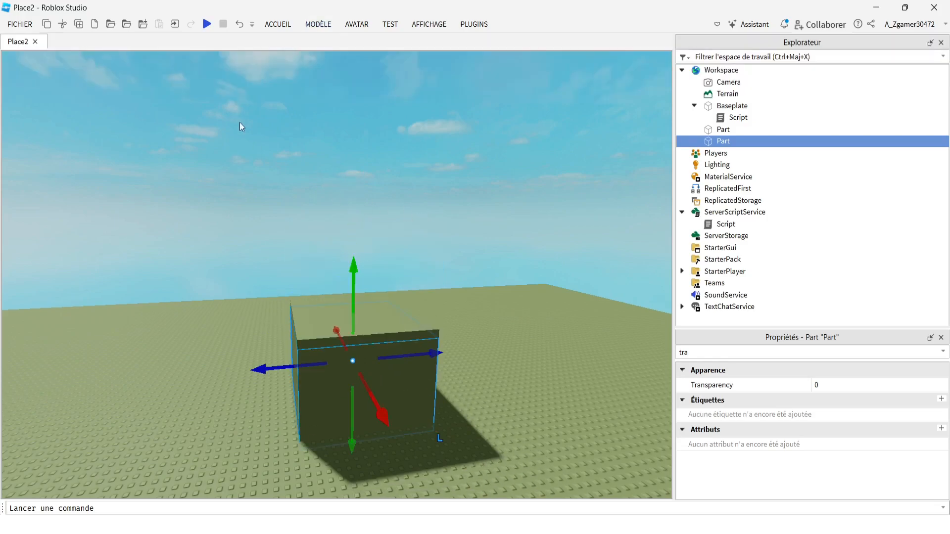
- Group the copied block on its own into a model
left_click(277, 24)
left_click(711, 129)
left_click(714, 141)
right_click(714, 141)
left_click(736, 115)
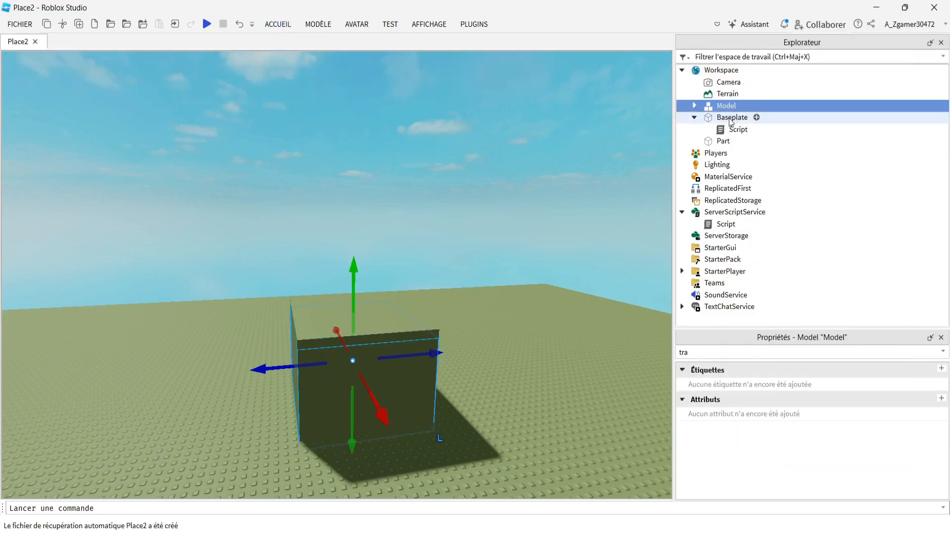
- Scale the model down evenly so it fits inside the outer block, and switch back to the Move tool
left_click(313, 26)
left_click(96, 58)
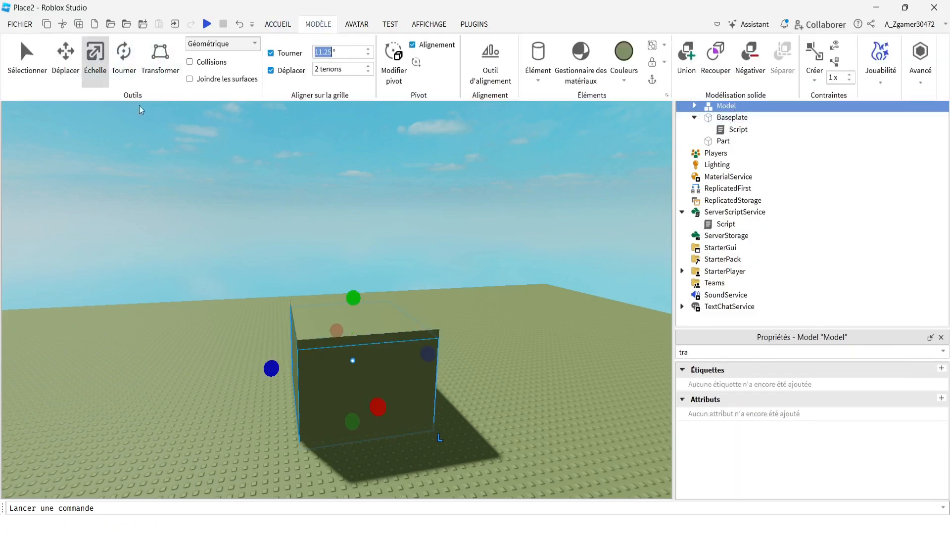
left_click_drag(353, 298, 353, 310)
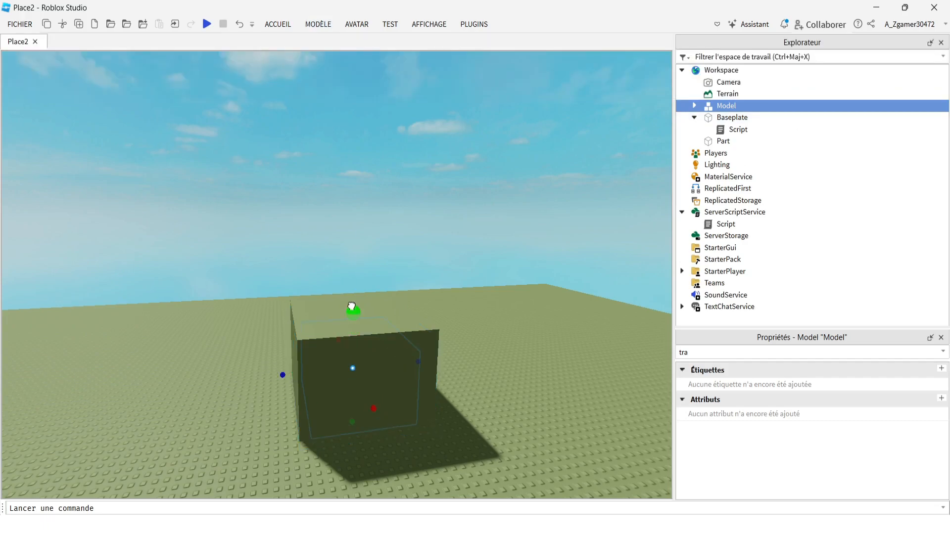
scroll(355, 269, "up", 10)
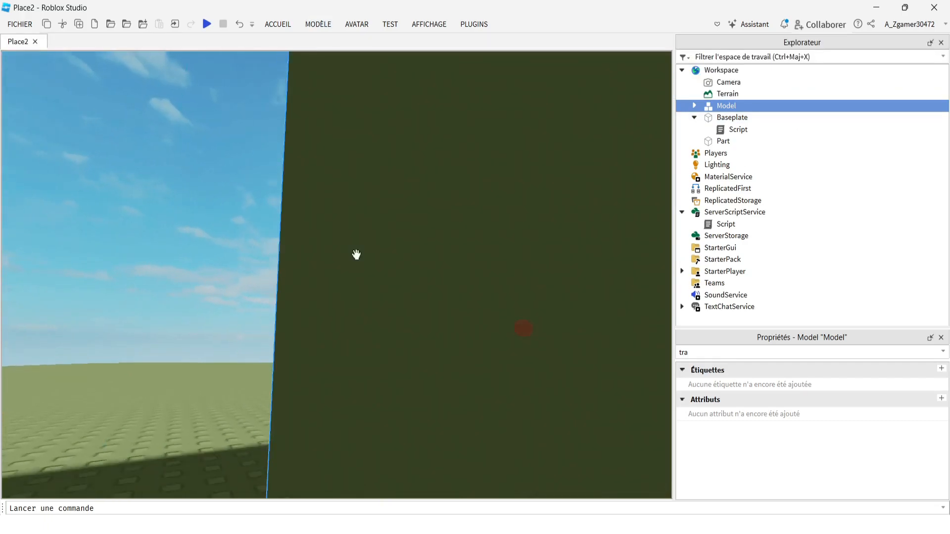
scroll(356, 254, "down", 10)
left_click(277, 24)
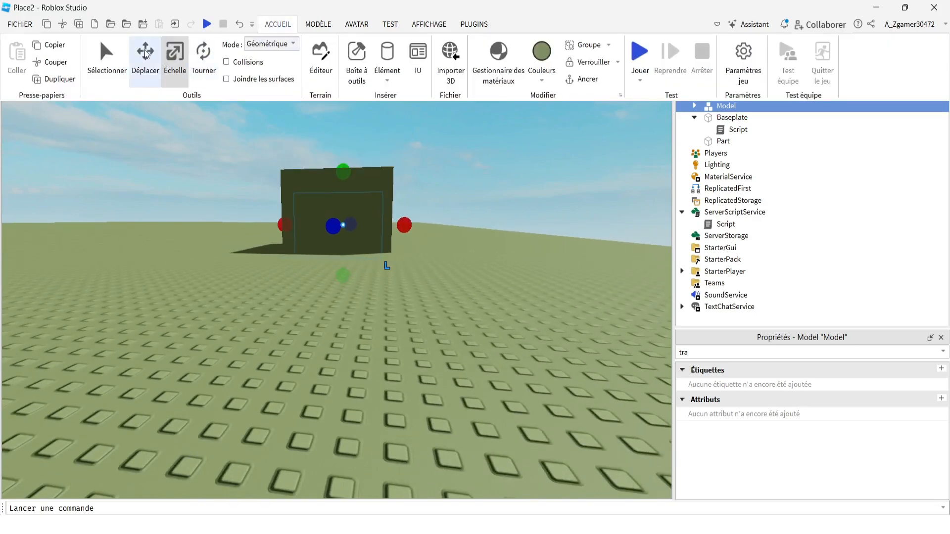
left_click(145, 54)
key("a")
key("w")
right_click_drag(425, 151, 425, 151)
key("s")
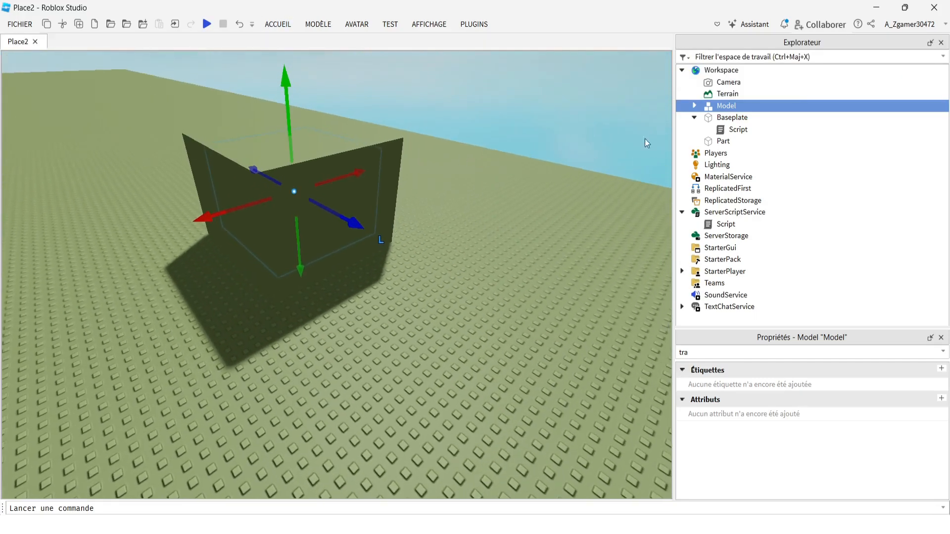
- Expand the model to see its contents and ungroup it
double_click(713, 109)
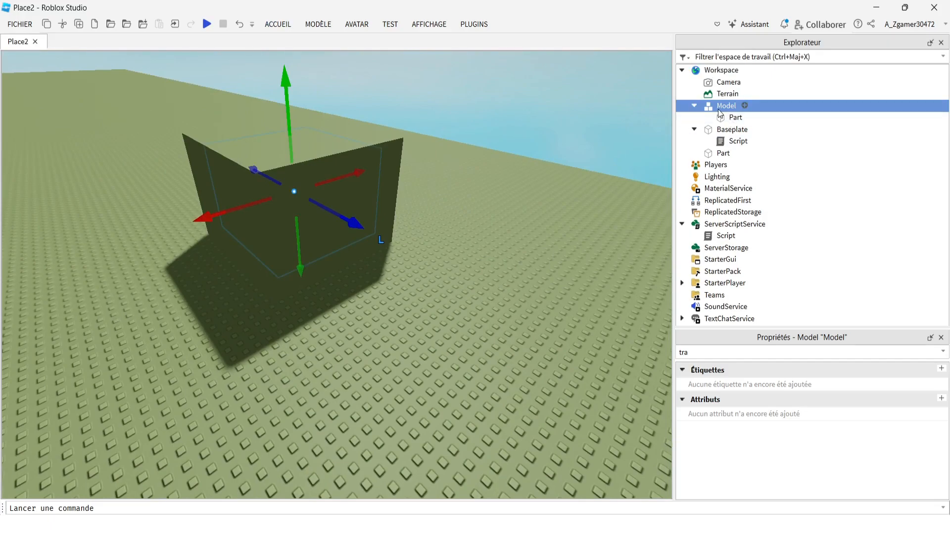
right_click(718, 113)
key("Escape")
key("ctrl+u")
- Select the smaller inner block and convert it into a negative part
left_click(717, 131)
right_click(715, 133)
key("Escape")
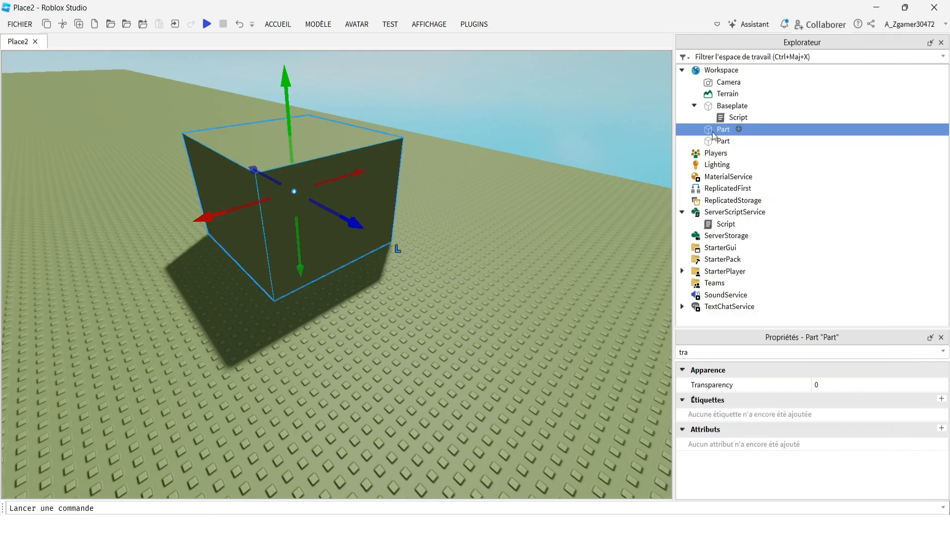
left_click(717, 141)
left_click(429, 24)
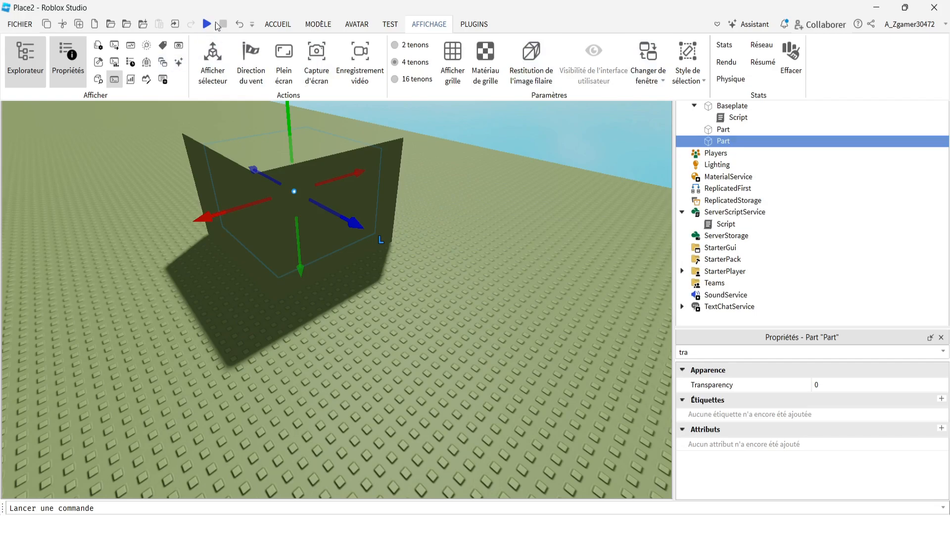
left_click(319, 31)
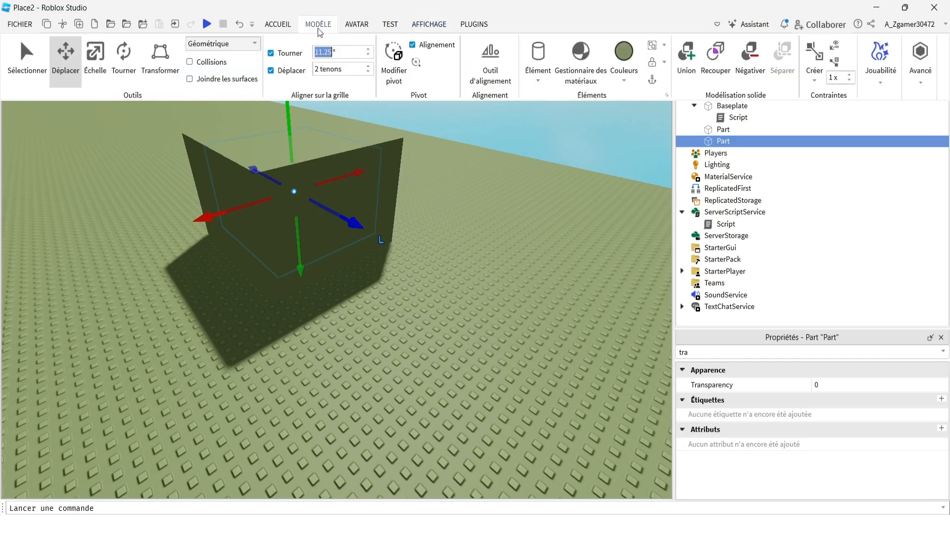
left_click(762, 71)
- Unite the outer block with the inner negative part to hollow it out, and move the view inside
left_click(722, 141)
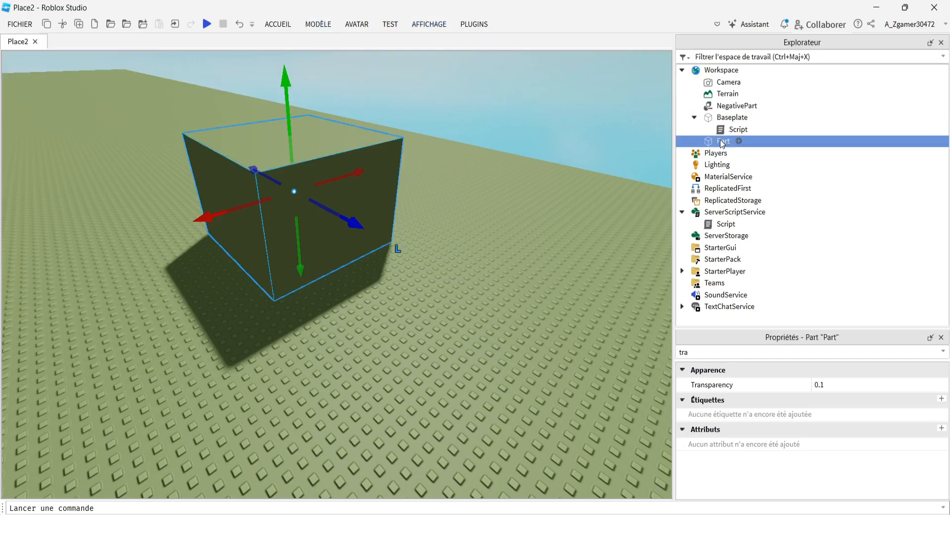
left_click(720, 111, "ctrl")
left_click(278, 23)
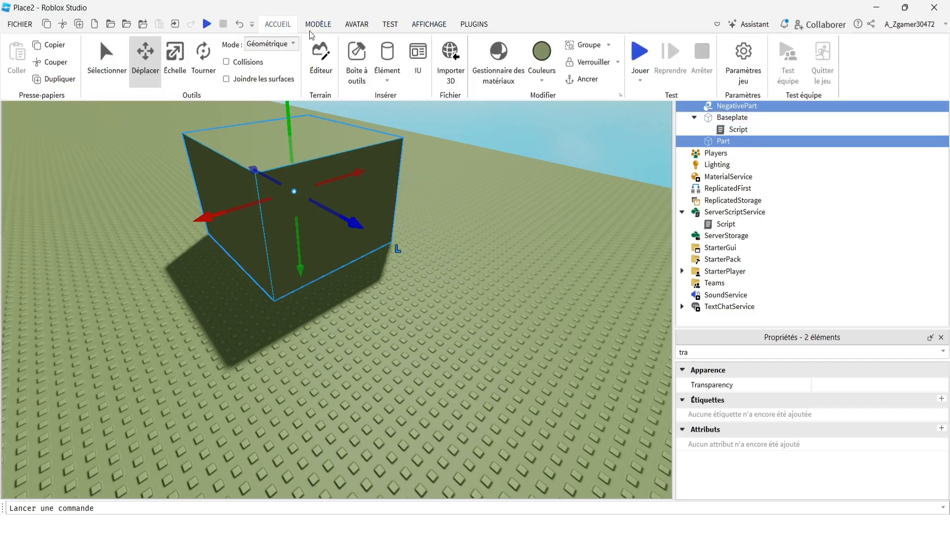
left_click(318, 24)
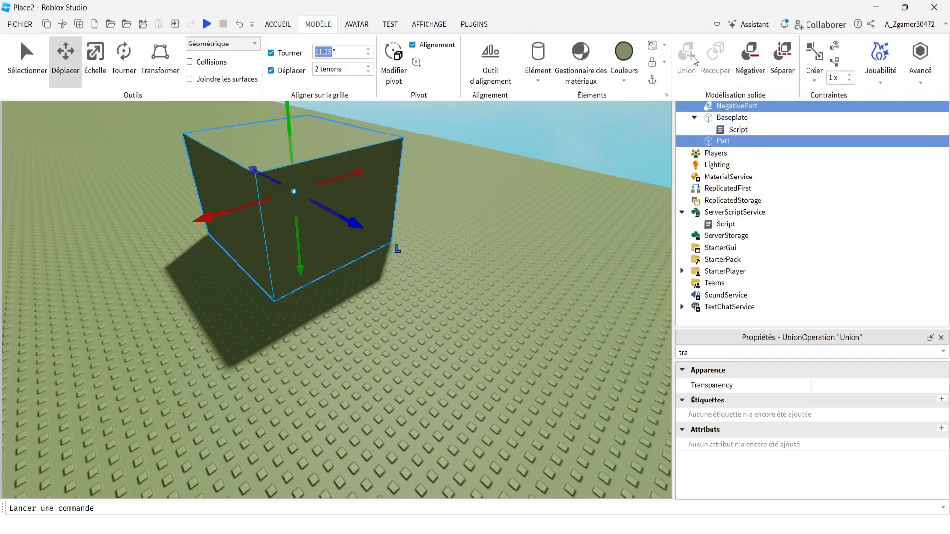
left_click(689, 57)
key("w")
right_click_drag(497, 163, 502, 162)
left_click(501, 162)
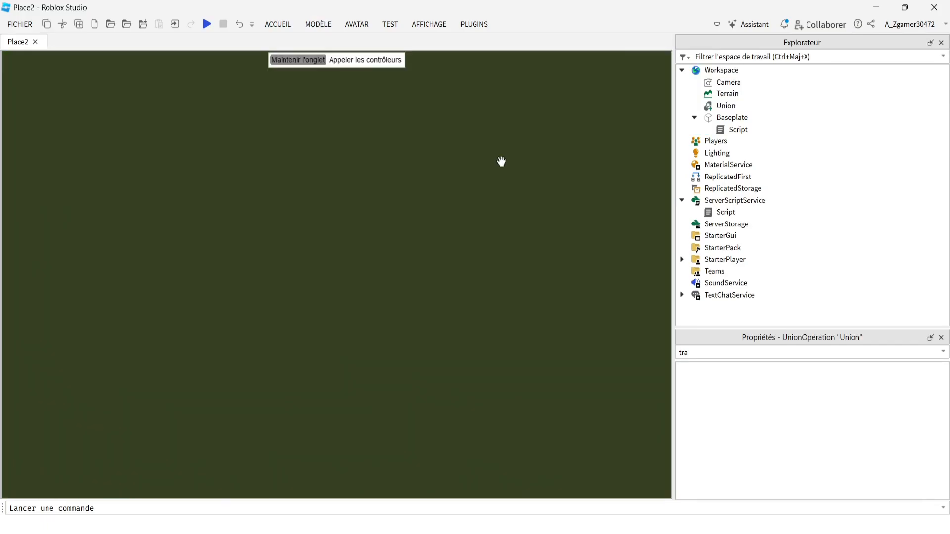
- Bring the hollow union into view and filter its properties by MAT
key("f")
right_click(702, 352)
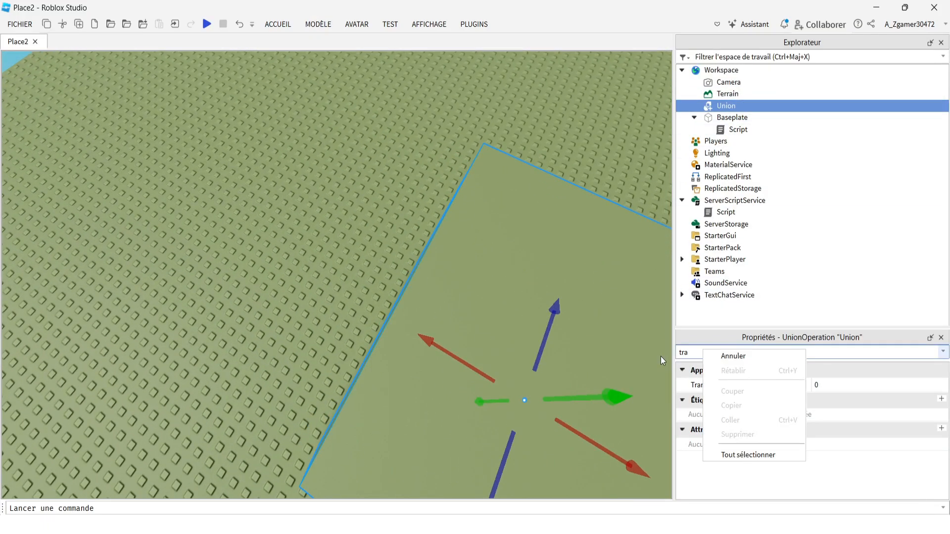
left_click(695, 352)
key("BackSpace")
key("BackSpace")
key("BackSpace")
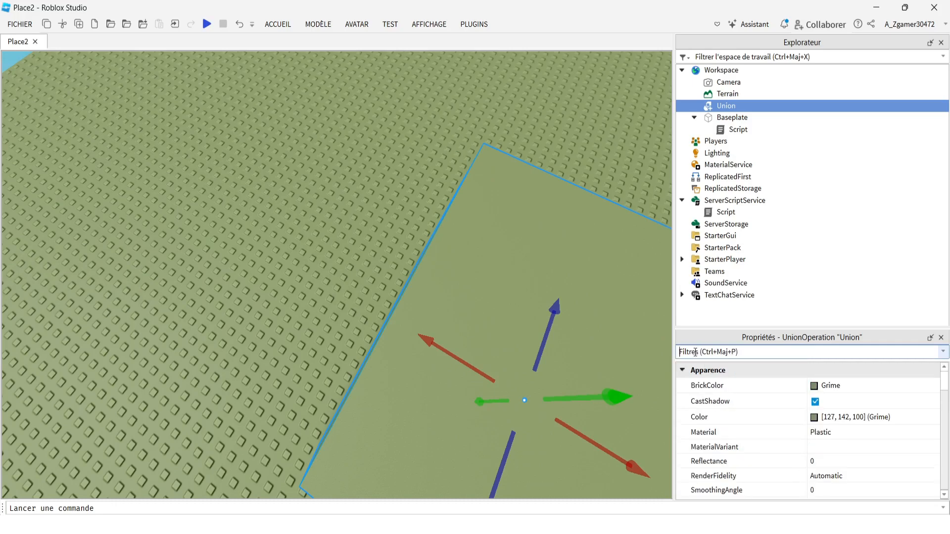
type("MAT")
- Try the Sandstone and Sand materials on the union
left_click(831, 385)
scroll(840, 451, "down", 3)
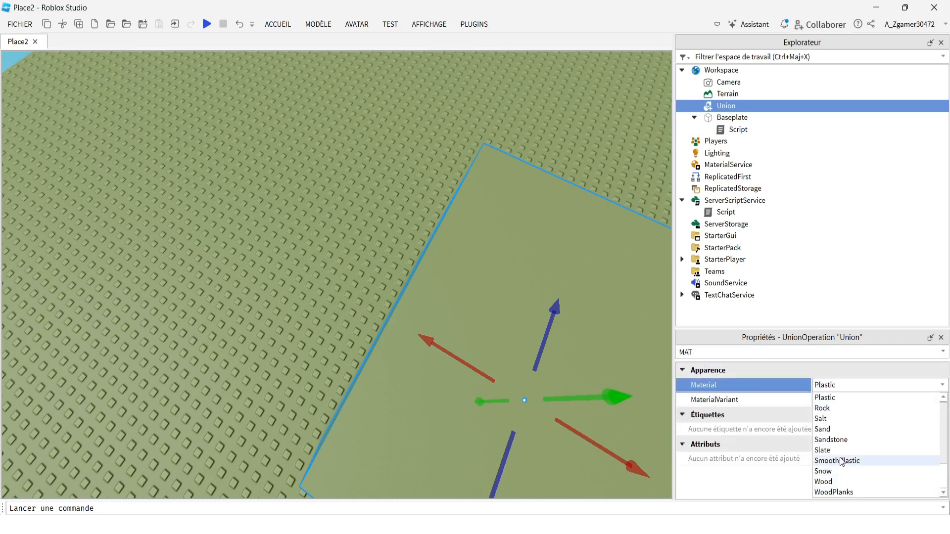
left_click(836, 440)
left_click(834, 385)
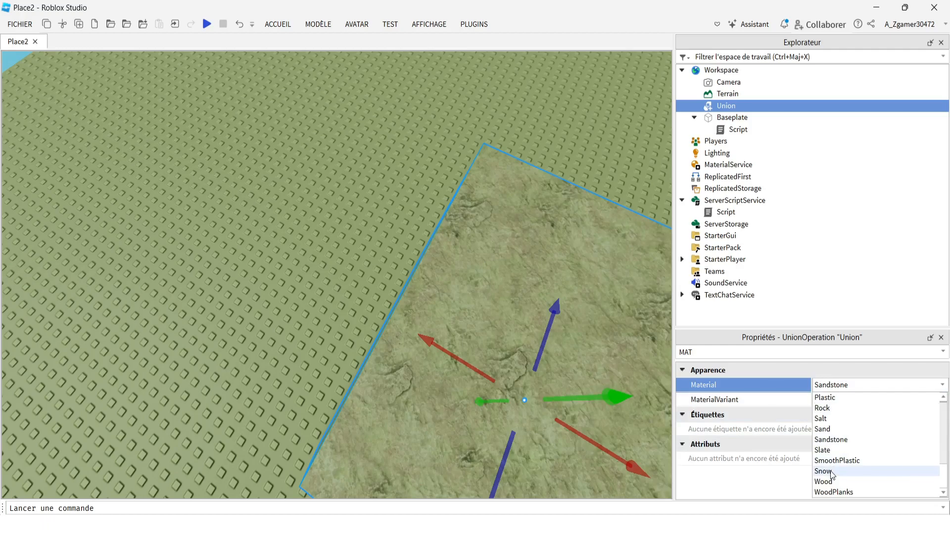
left_click(822, 429)
- Set the union's material to Neon and view the block from outside
left_click(831, 385)
left_click(829, 415)
right_click_drag(509, 341, 508, 340)
key("w")
key("s")
key("a")
key("d")
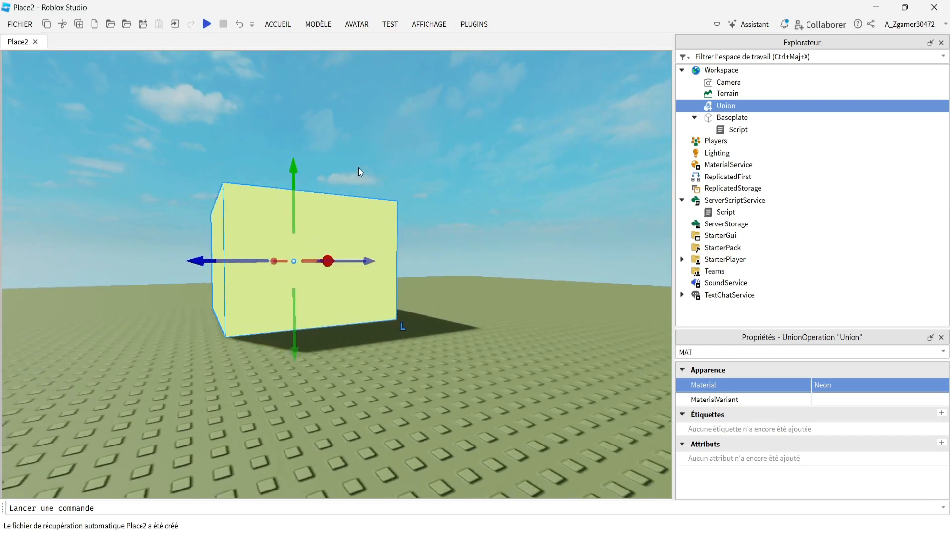
- Filter the union's properties by CAN and turn off CanCollide
left_click(705, 357)
type("MAT")
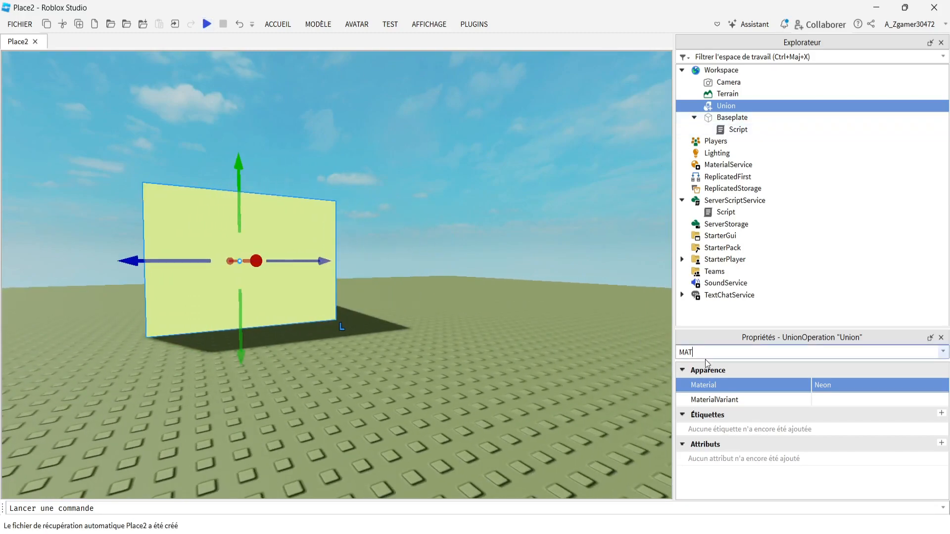
key("BackSpace")
key("BackSpace")
key("BackSpace")
type("CAN")
left_click(819, 385)
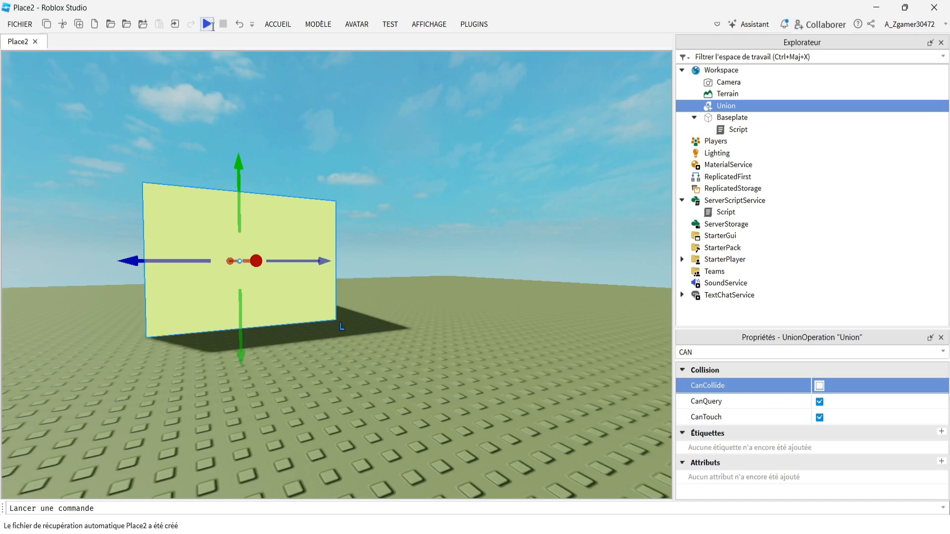
- Play-test the place with the union's collisions off, look around the baseplate, and stop the test
left_click(207, 24)
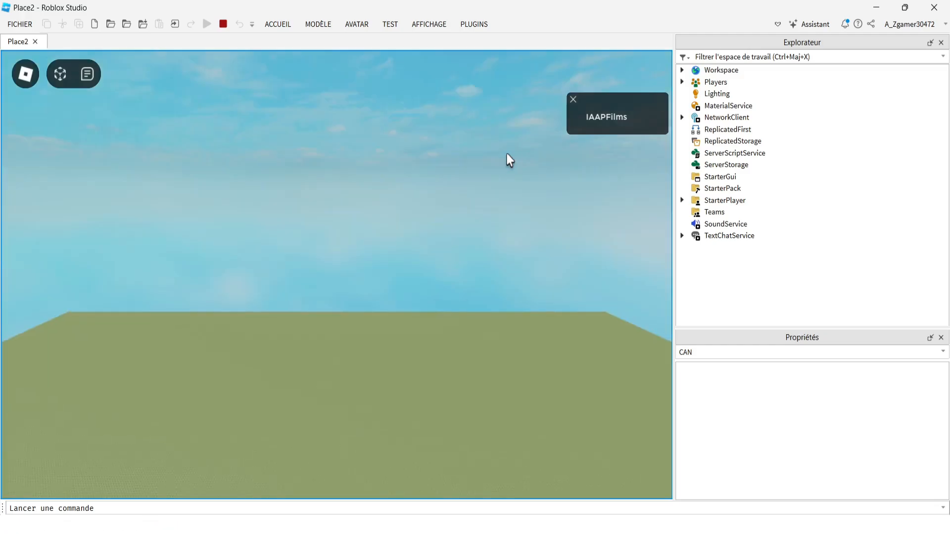
right_click_drag(466, 185, 466, 186)
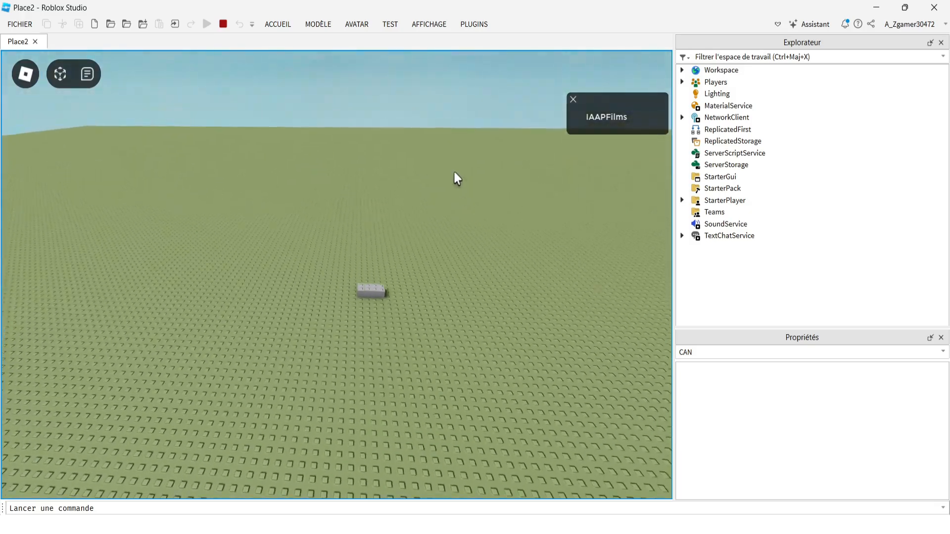
left_click(223, 24)
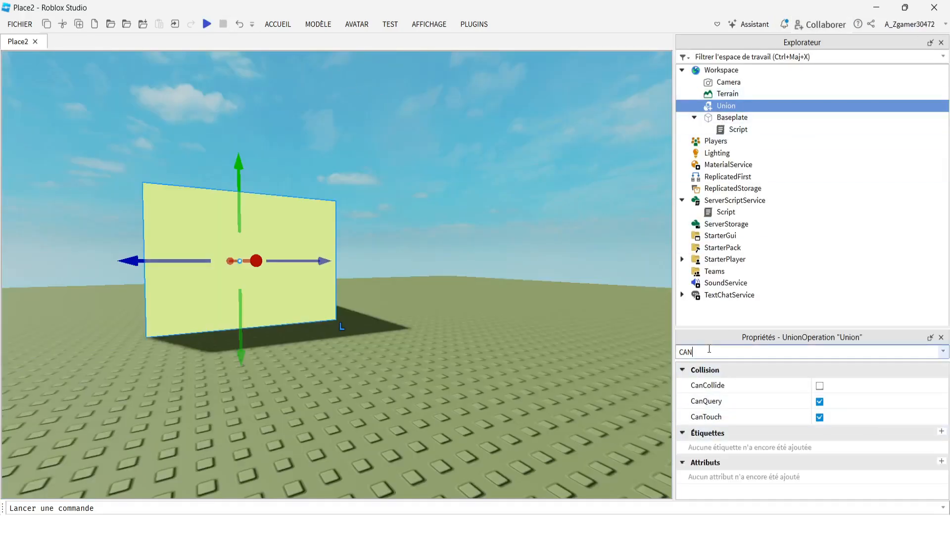
- Filter the union's properties by an and turn on Anchored
key("BackSpace")
key("BackSpace")
key("BackSpace")
type("an")
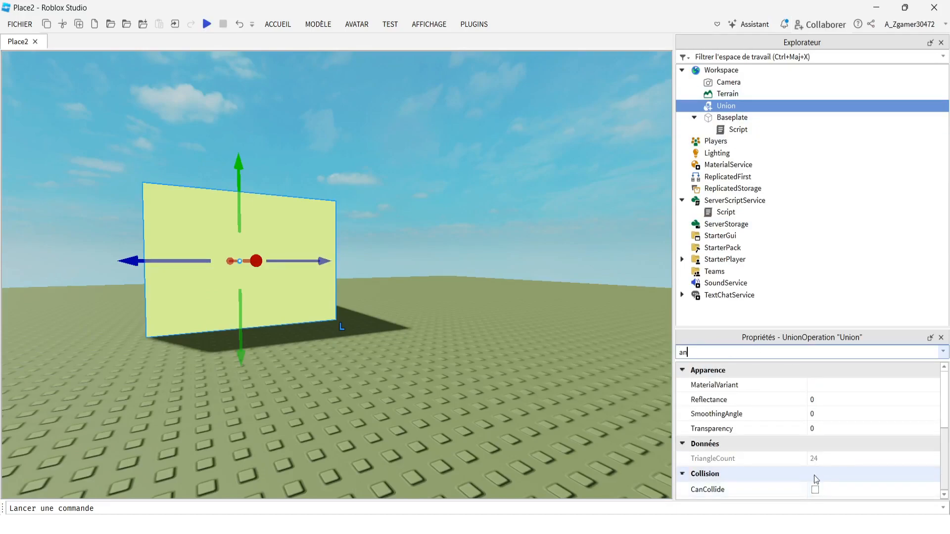
scroll(811, 461, "down", 3)
left_click(815, 435)
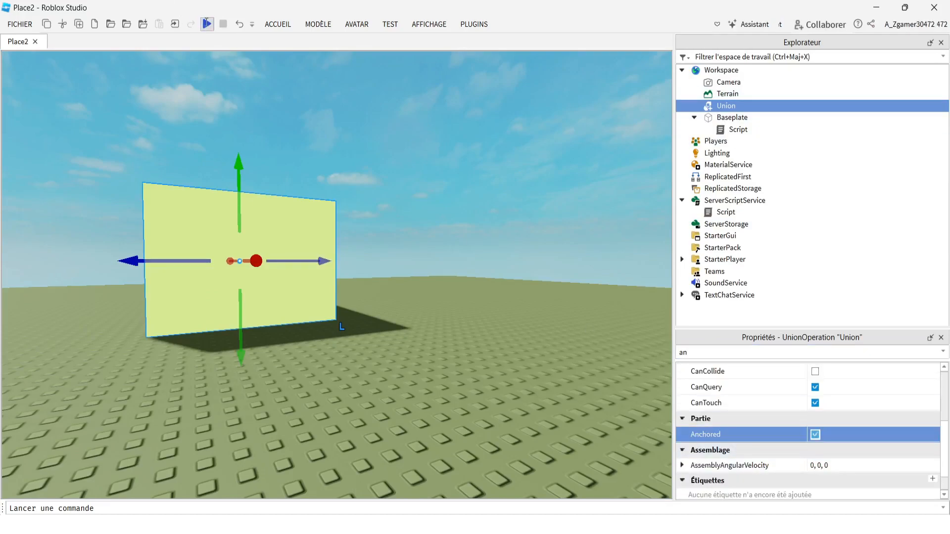
- Play-test the place with the anchored union, close the Brushtool panel, and stop the test
left_click(208, 24)
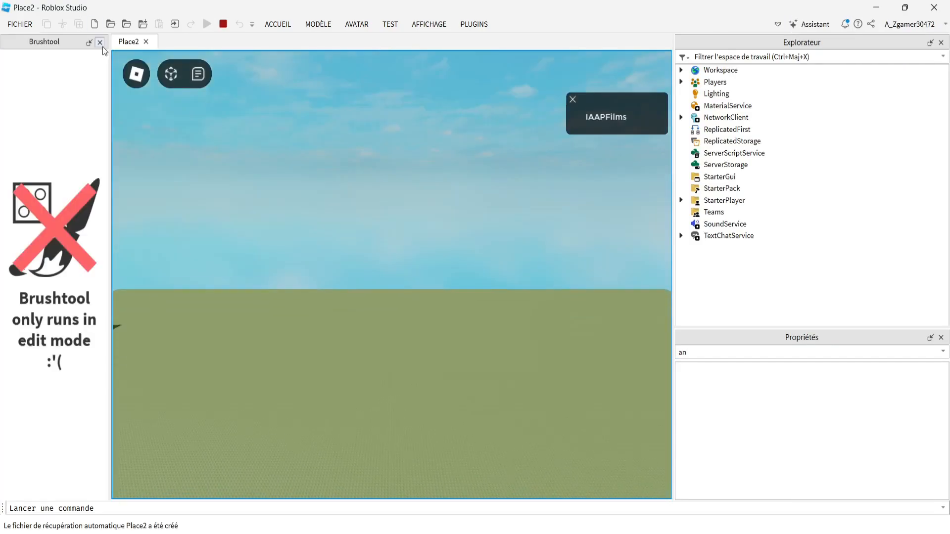
left_click(100, 43)
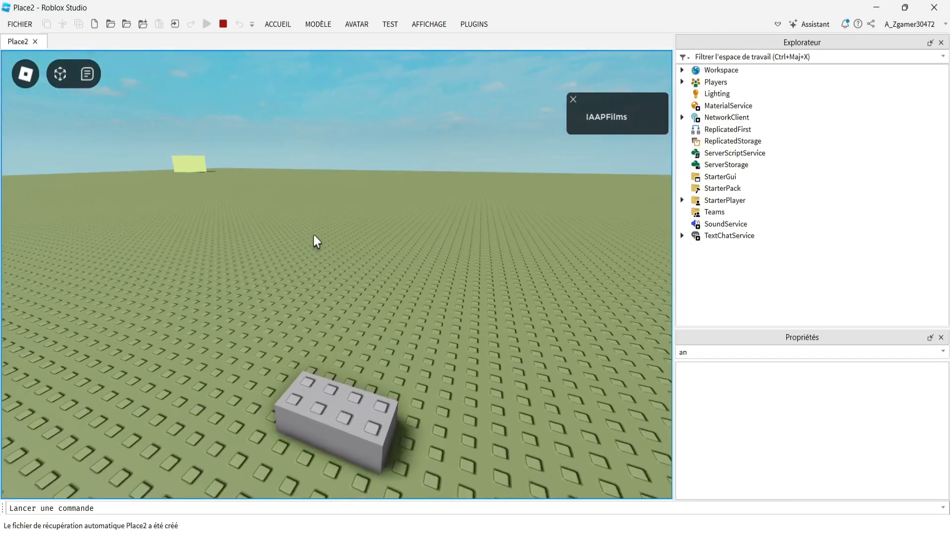
left_click(223, 24)
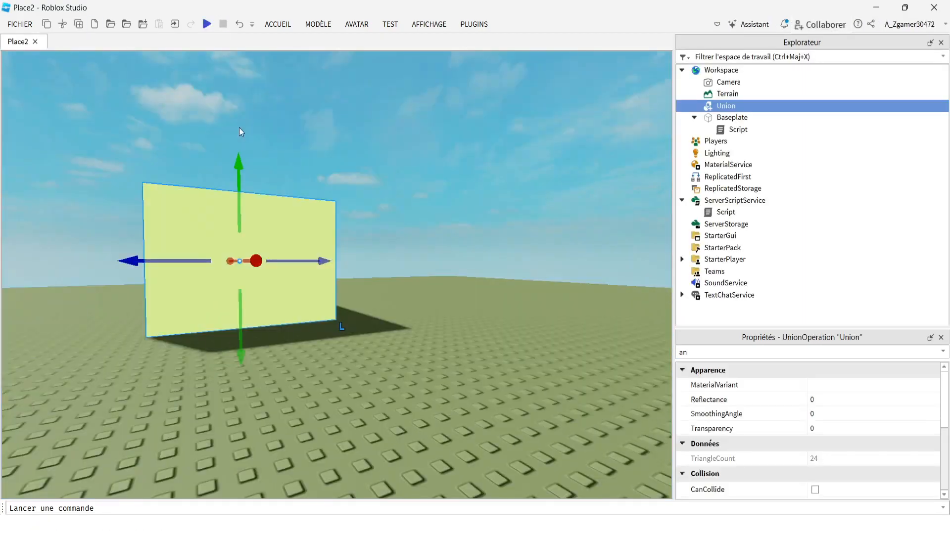
- Move the union along both horizontal axes towards the middle of the baseplate
right_click_drag(547, 325, 547, 325)
scroll(547, 325, "down", 5)
right_click_drag(432, 319, 432, 319)
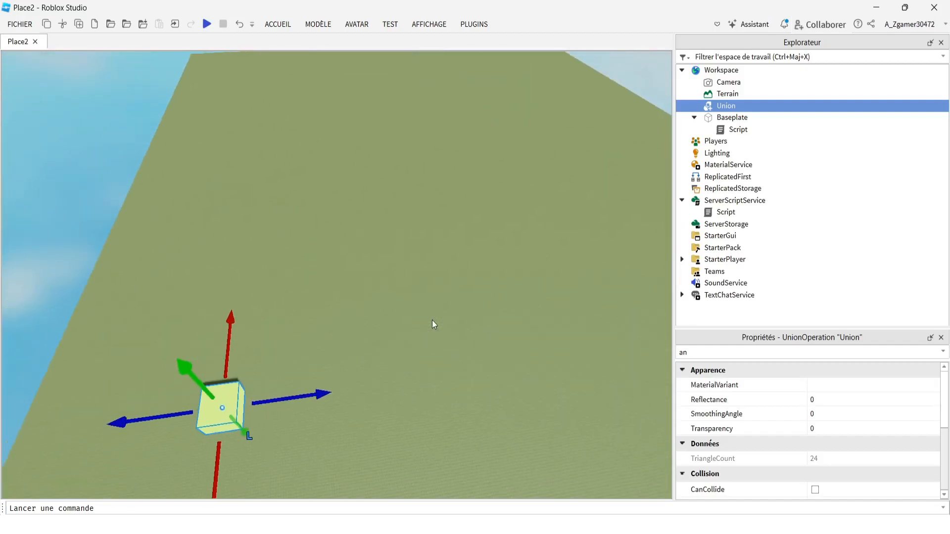
scroll(432, 319, "down", 3)
left_click_drag(318, 372, 529, 381)
left_click_drag(473, 415, 427, 196)
- Play-test the place, walk the character into the neon union, and stop the test
left_click(207, 24)
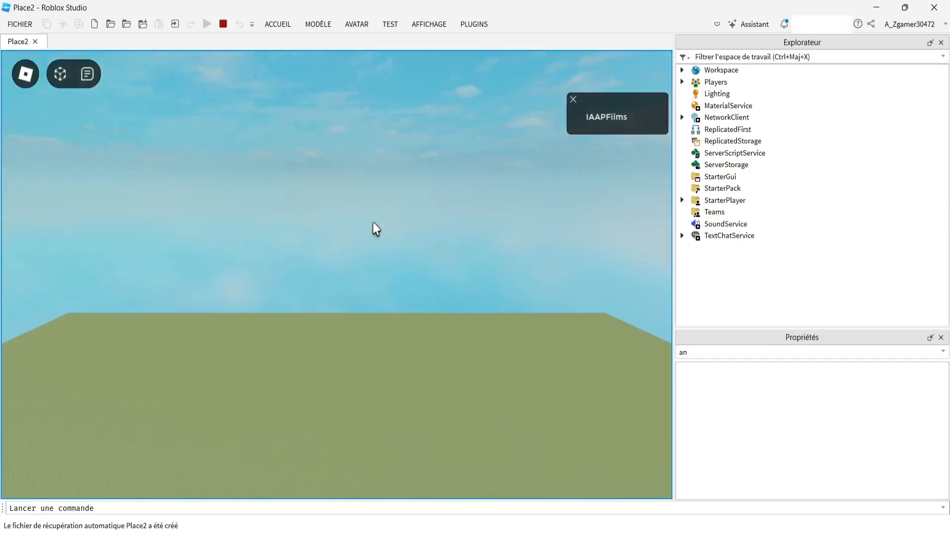
key("w")
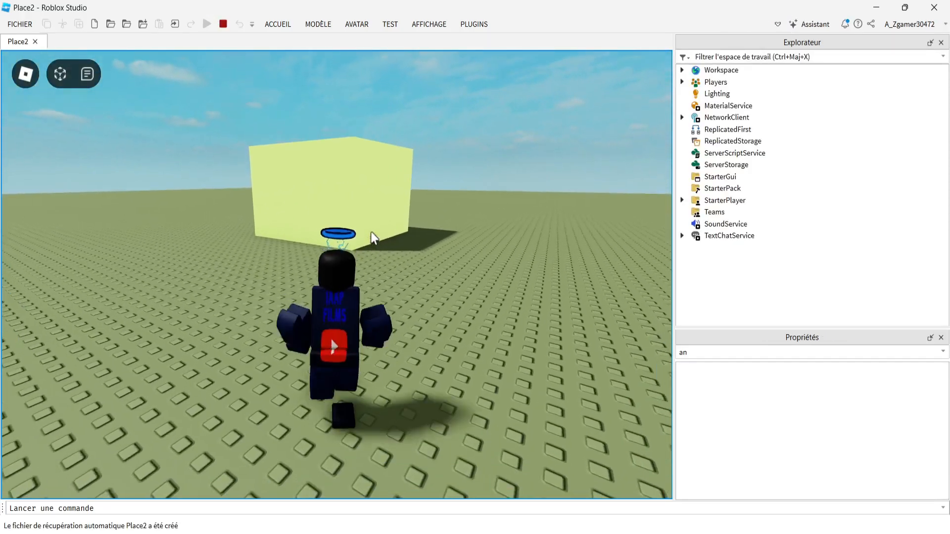
scroll(370, 232, "up", 5)
scroll(336, 272, "down", 5)
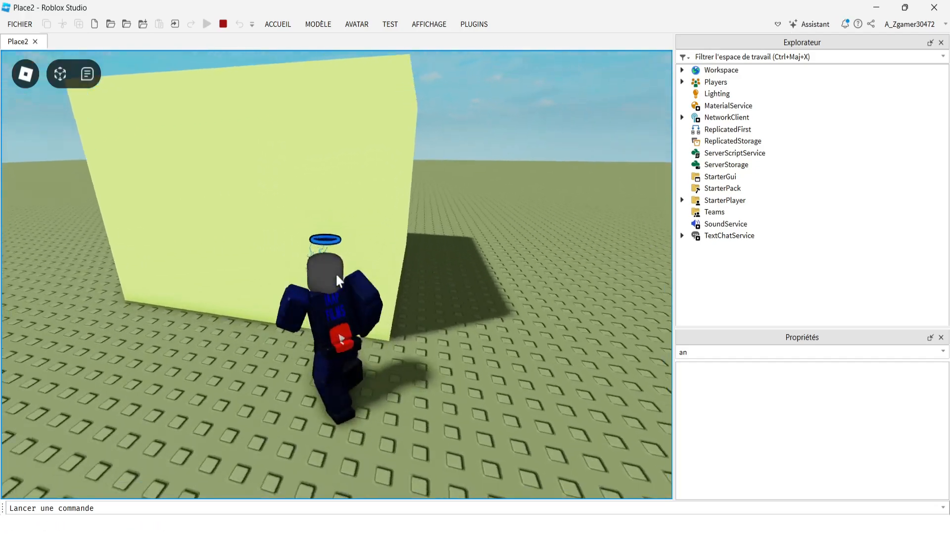
key("w")
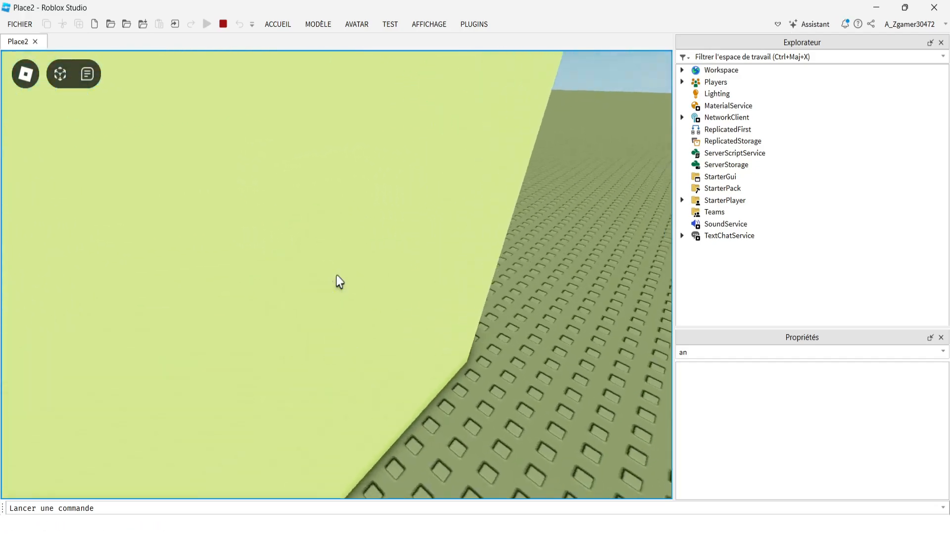
key("s")
right_click_drag(337, 275, 337, 275)
key("shift+F5")
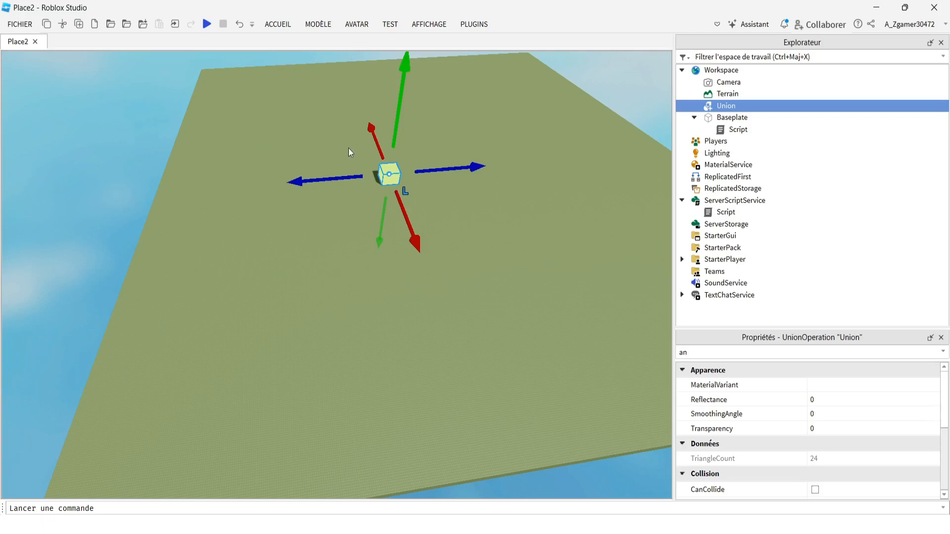
- Reselect the union, check its Anchored property, and raise the block above the baseplate
left_click(467, 171)
key("z")
right_click_drag(469, 173, 469, 172)
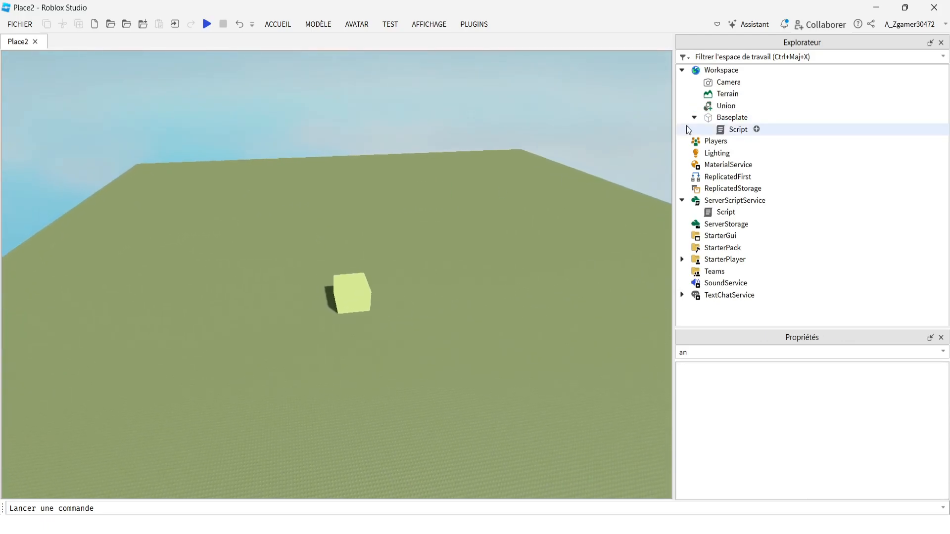
left_click(717, 106)
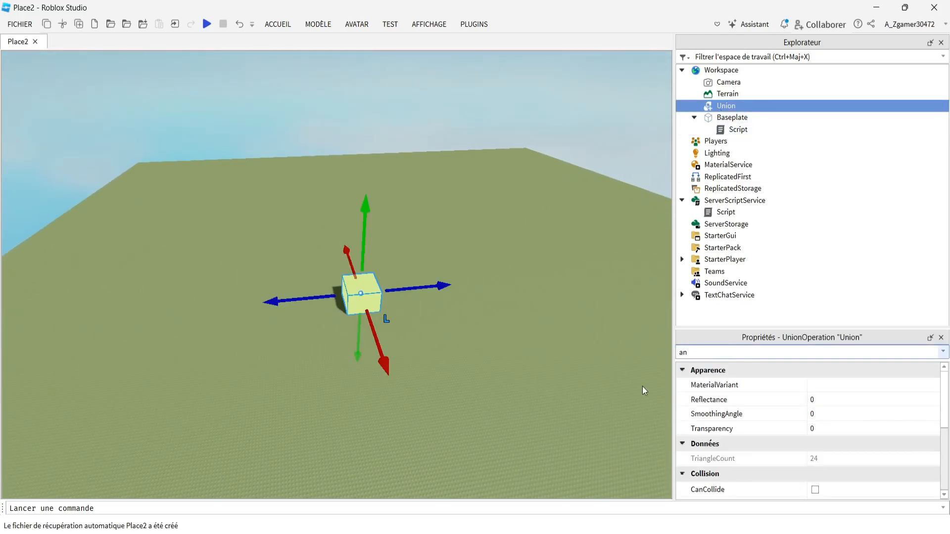
scroll(772, 453, "down", 3)
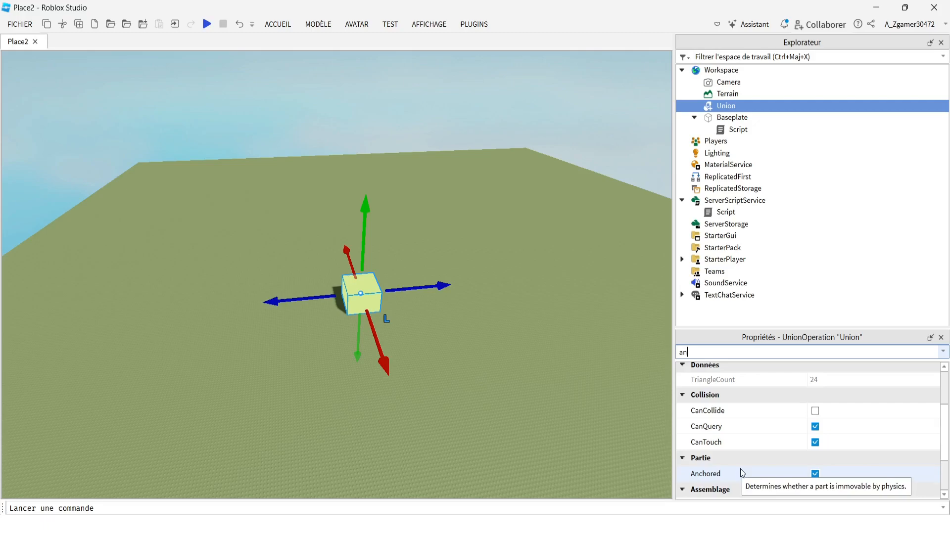
left_click_drag(365, 223, 364, 201)
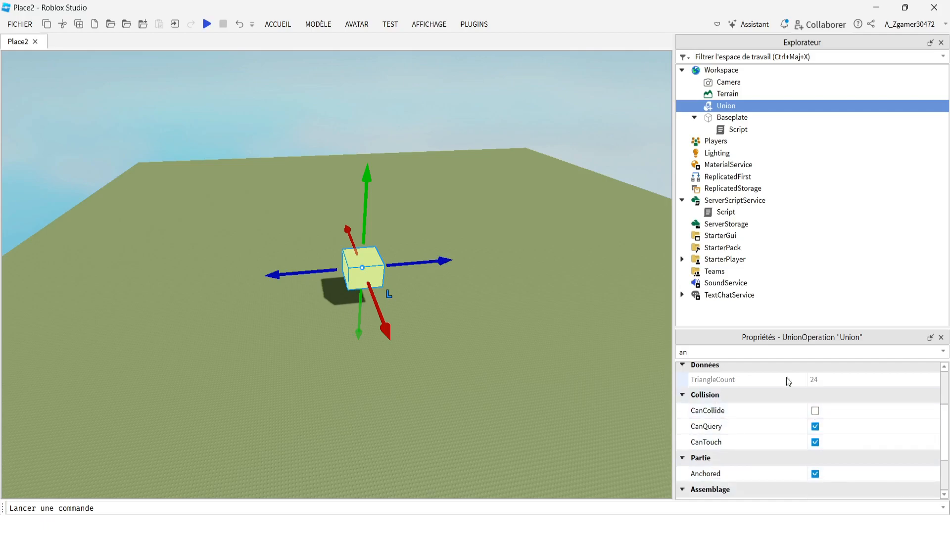
- Toggle the union's CanCollide property on and off
left_click(814, 411)
left_click(814, 411)
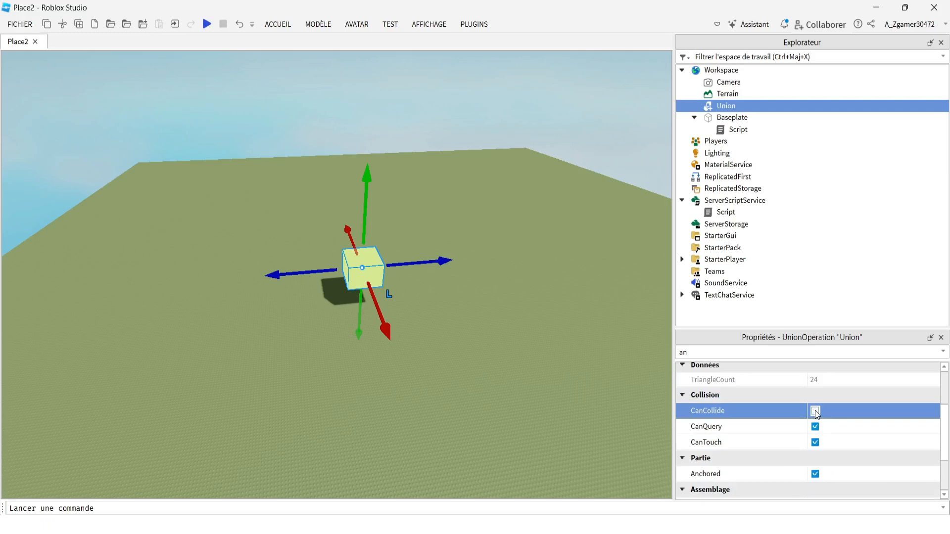
left_click(815, 411)
left_click(814, 411)
- Select the Players service, clear the properties filter, and deselect everything
left_click(727, 82)
left_click(728, 94)
left_click(726, 106)
left_click(715, 141)
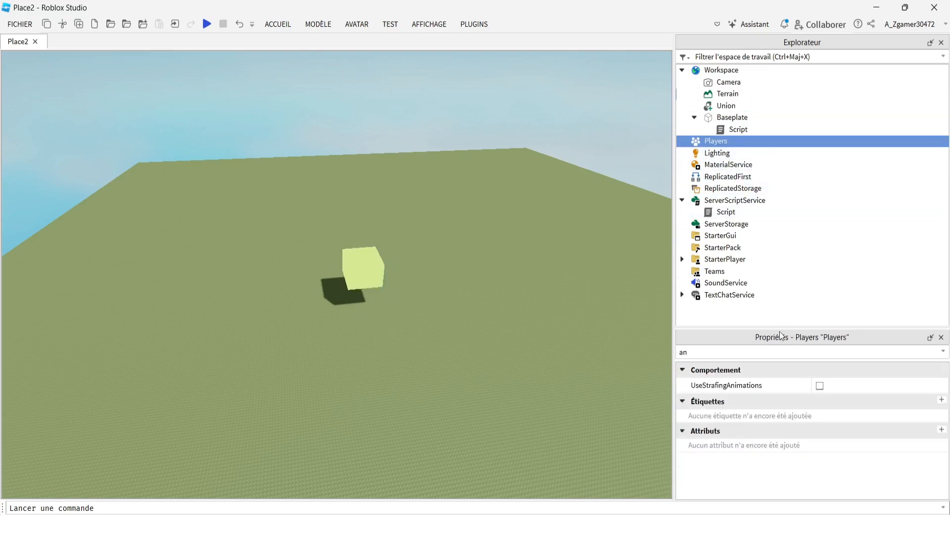
left_click(724, 357)
type("c")
key("BackSpace")
key("BackSpace")
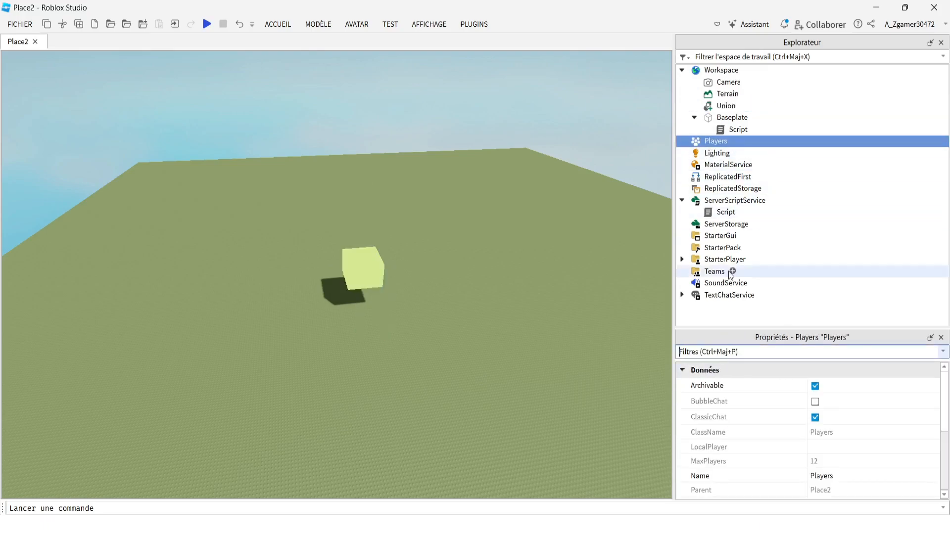
left_click(416, 162)
right_click_drag(417, 161, 488, 227)
key("w")
key("w")
scroll(488, 226, "down", 5)
left_click(483, 221)
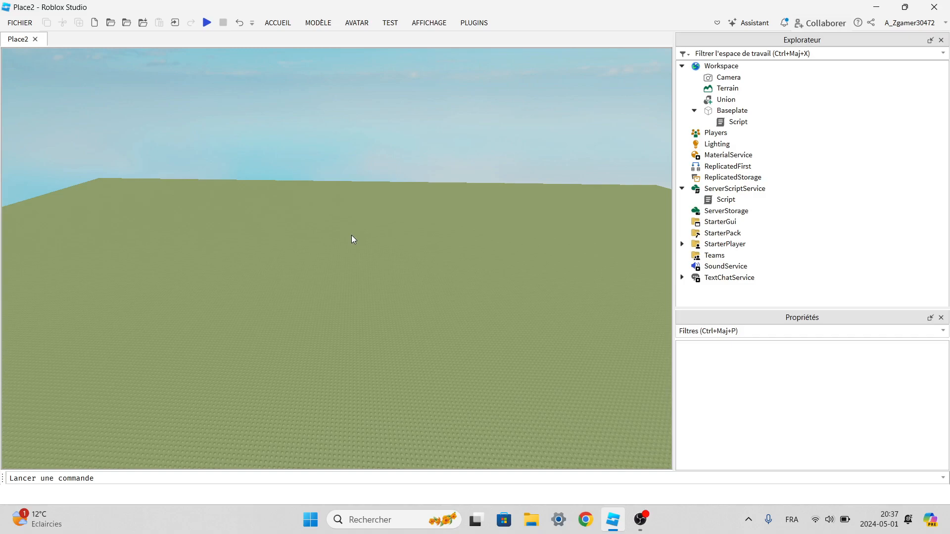
right_click_drag(355, 208, 355, 207)
scroll(355, 208, "up", 4)
scroll(366, 208, "up", 3)
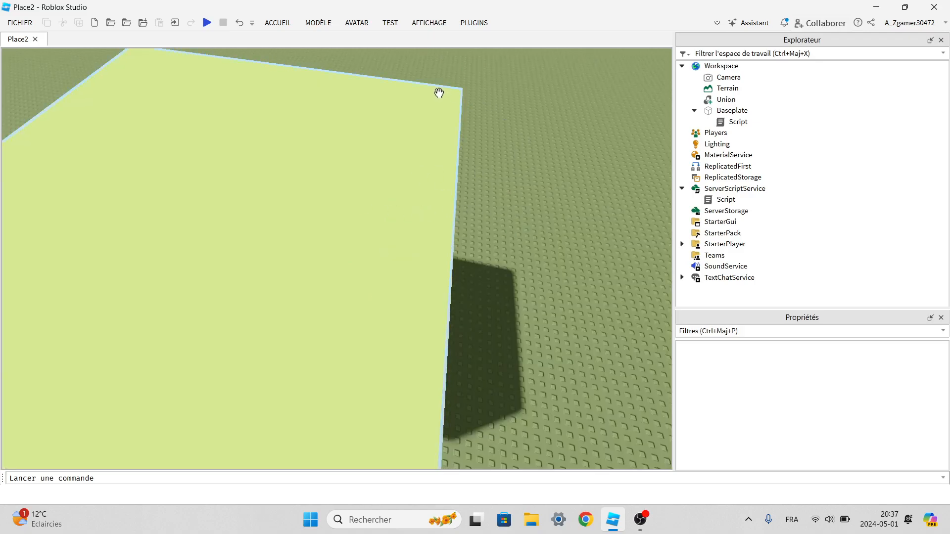
scroll(470, 101, "down", 6)
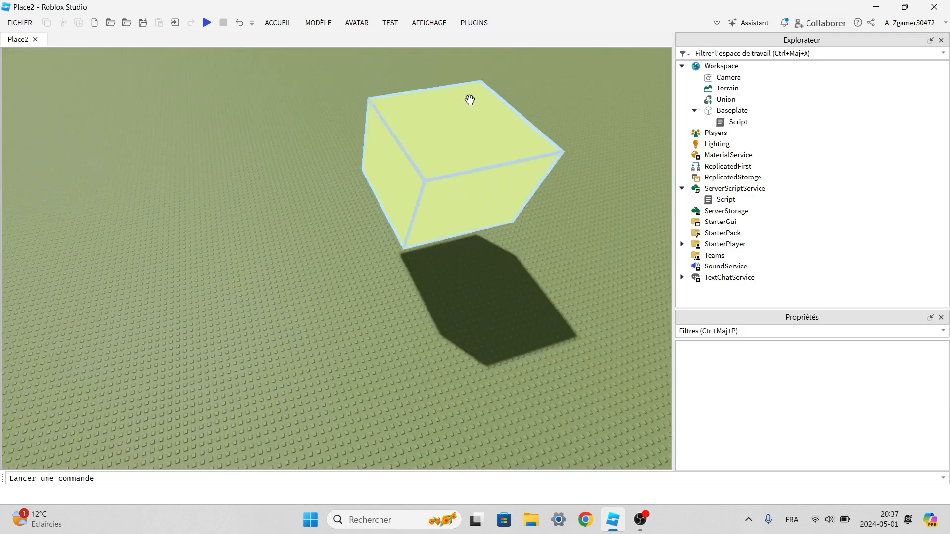
scroll(470, 100, "up", 4)
right_click_drag(456, 104, 455, 103)
right_click_drag(440, 147, 442, 149)
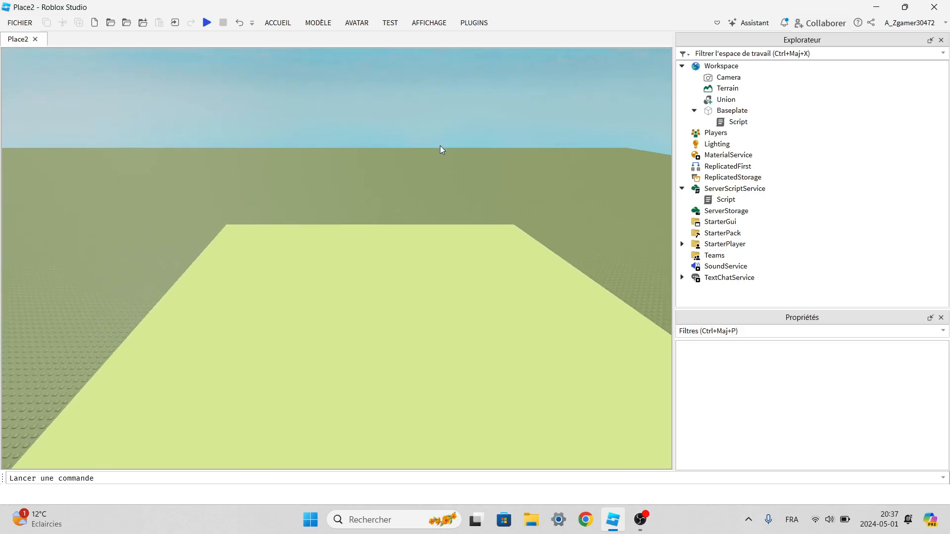
right_click(442, 149)
left_click(396, 142)
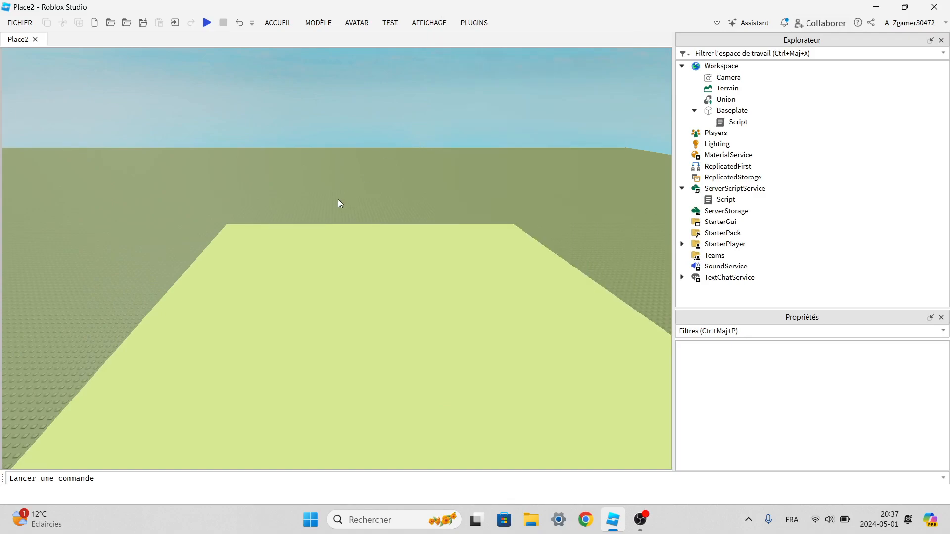